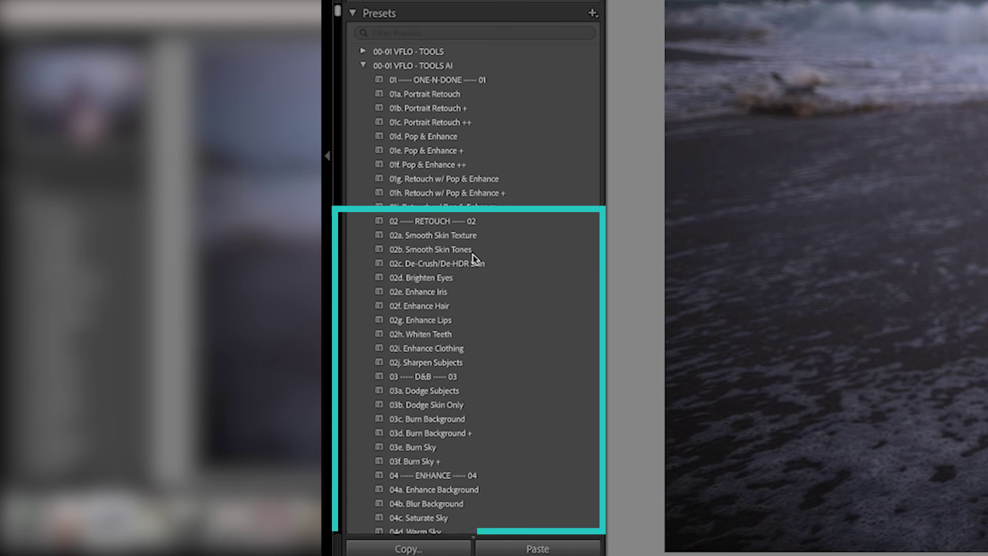
# Look over the TOOLS AI presets, then deselect the beach couple photo in the filmstrip
pyautogui.scroll(-3, 488, 384)
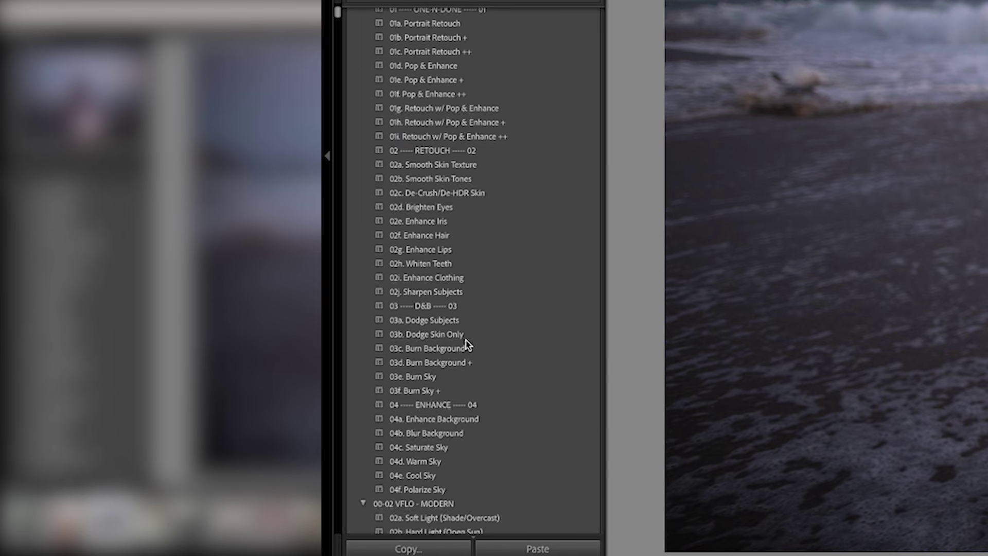
pyautogui.scroll(3, 467, 344)
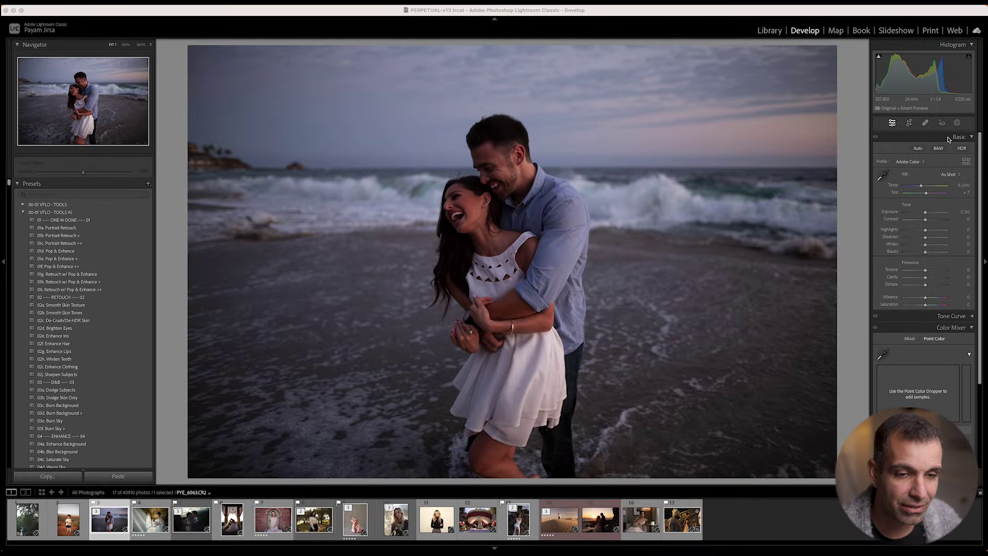
pyautogui.click(734, 519)
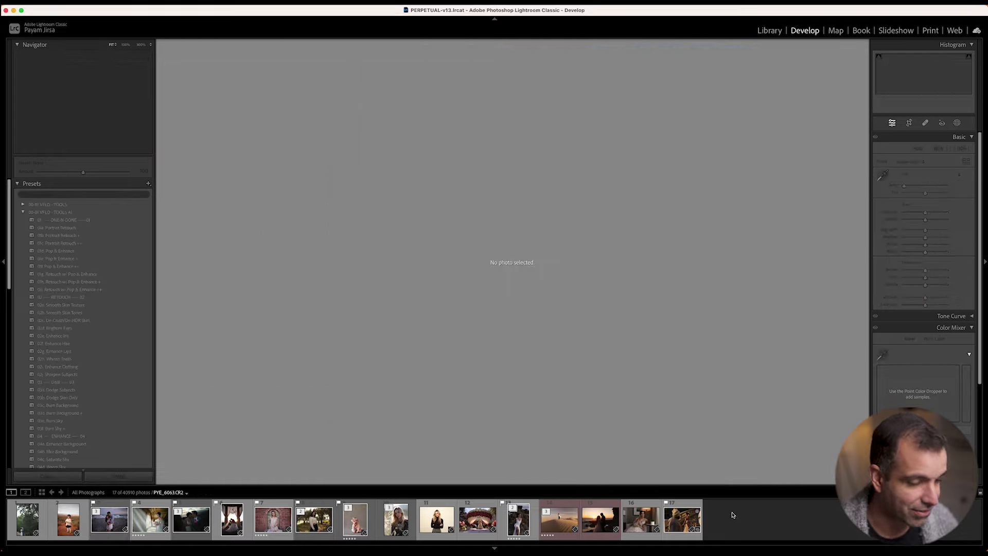
# Find the desert dune couple photo (photo 14) in the Library grid and load it in Develop
pyautogui.press('g')
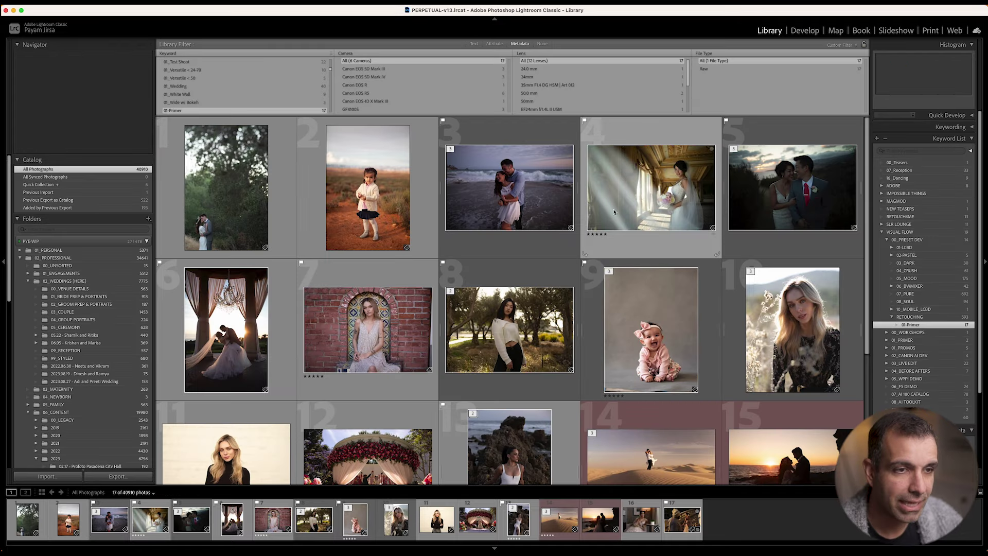
pyautogui.click(609, 182)
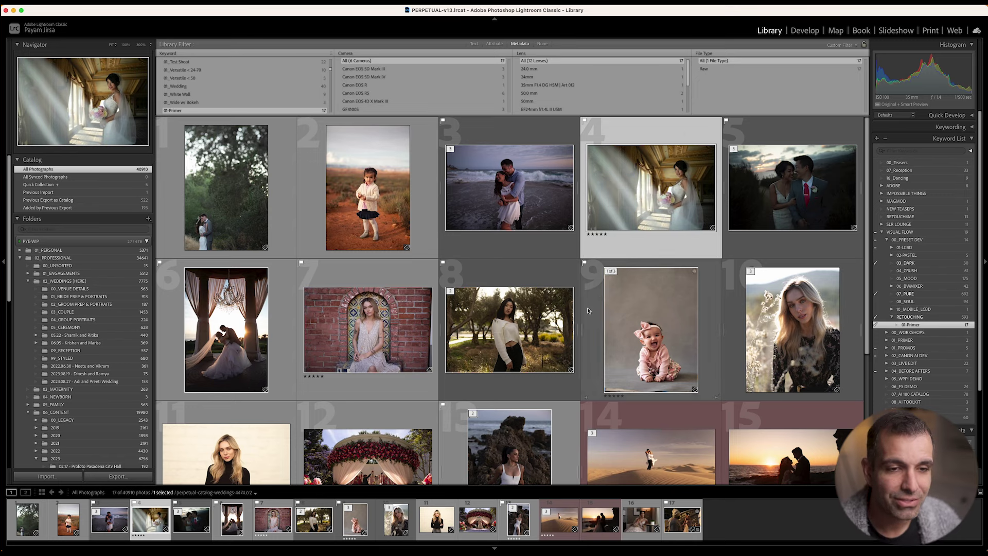
pyautogui.scroll(-3, 597, 366)
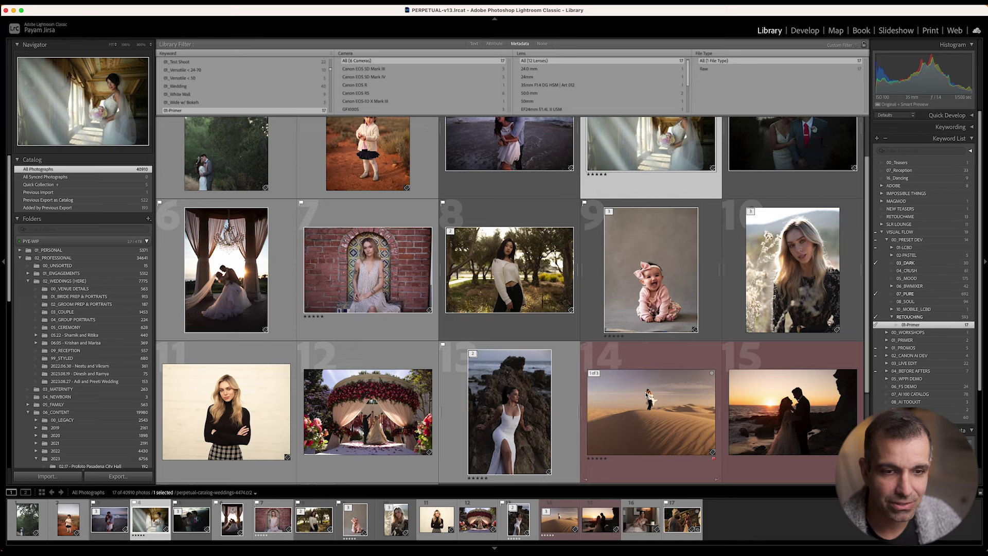
pyautogui.click(647, 394)
pyautogui.press('d')
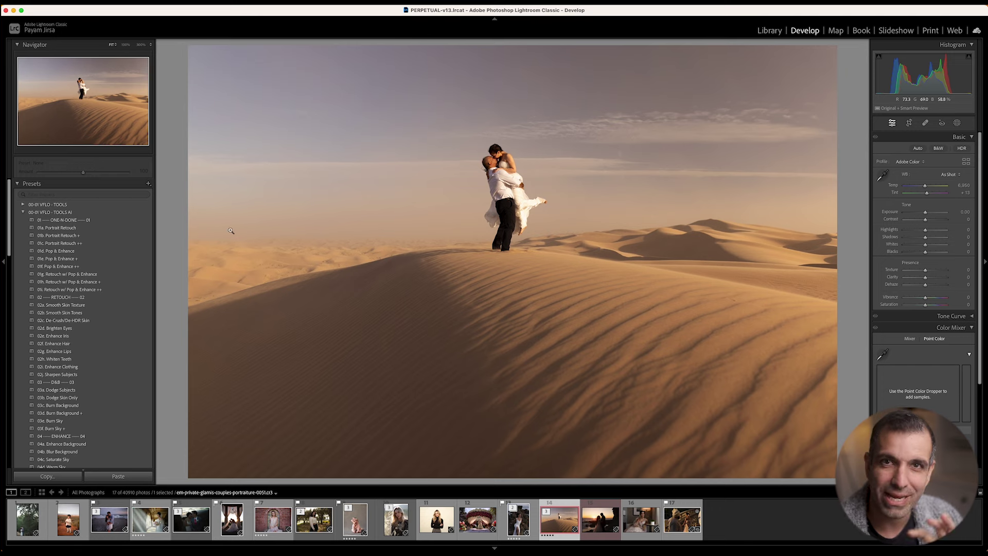
# Collapse TOOLS AI, review the expanded 00-01 VFLO - TOOLS group, and bring up the mask options
pyautogui.click(23, 212)
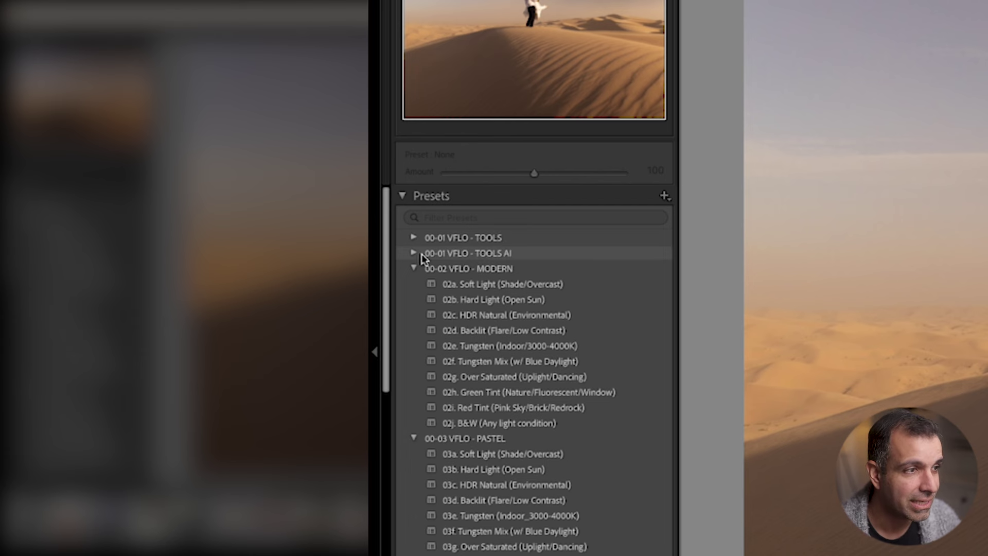
pyautogui.click(414, 237)
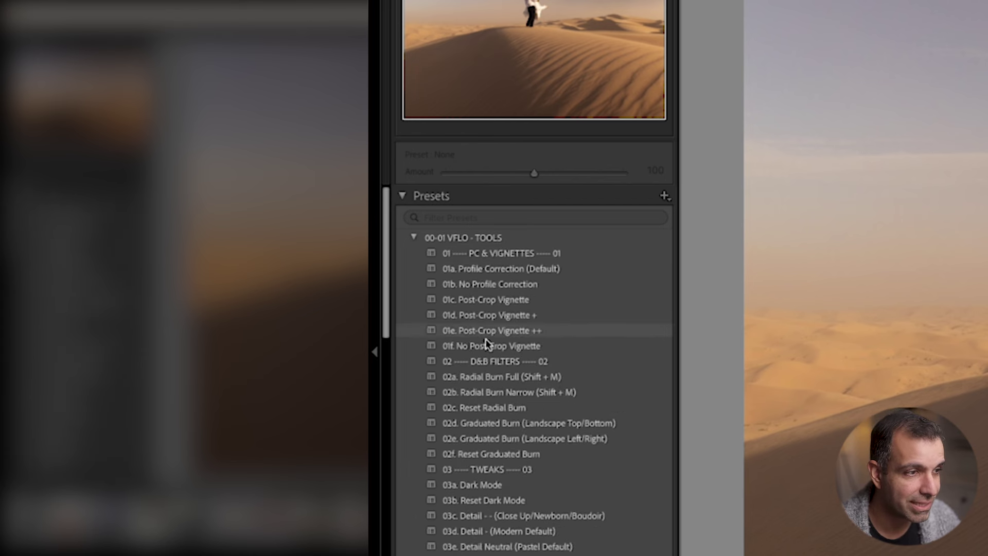
pyautogui.scroll(-5, 514, 470)
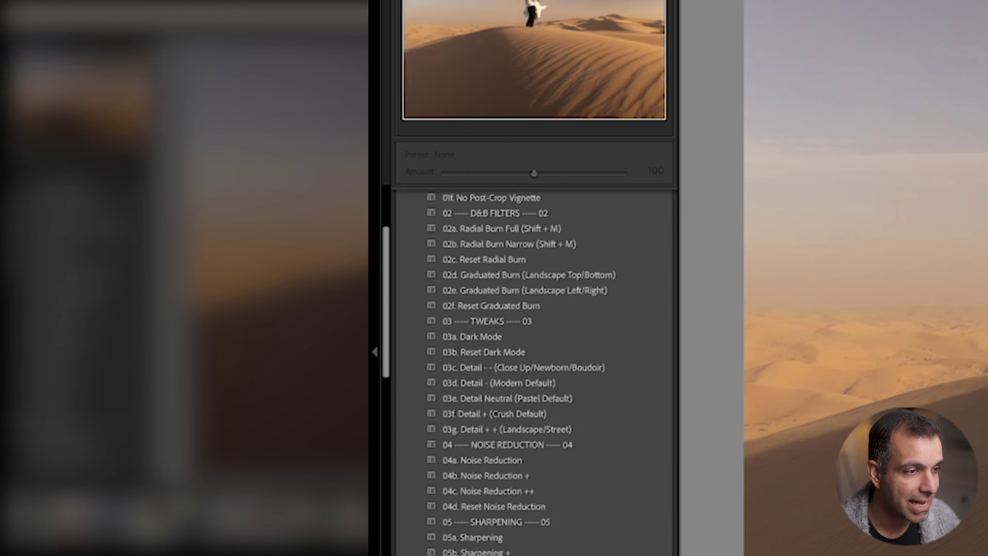
pyautogui.scroll(-10, 527, 350)
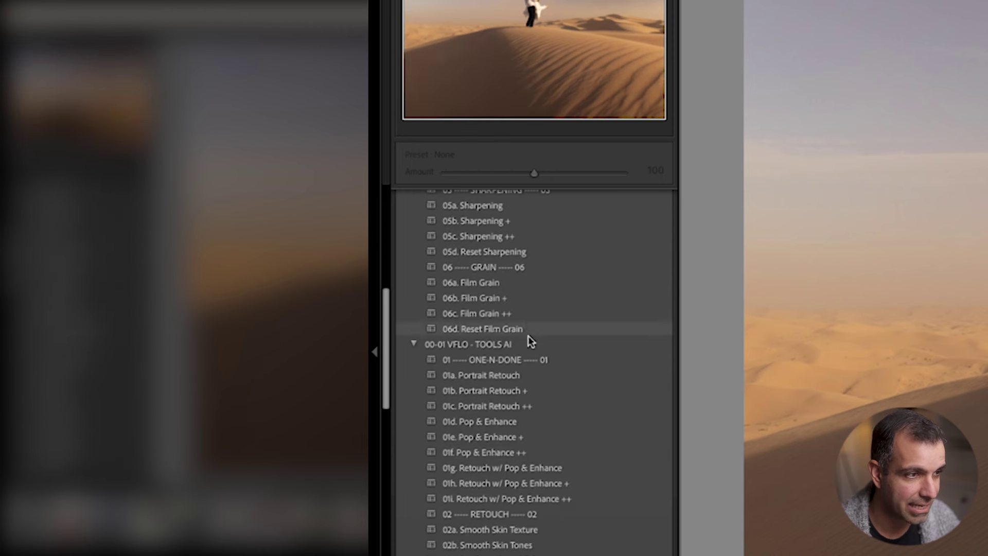
pyautogui.scroll(-3, 538, 463)
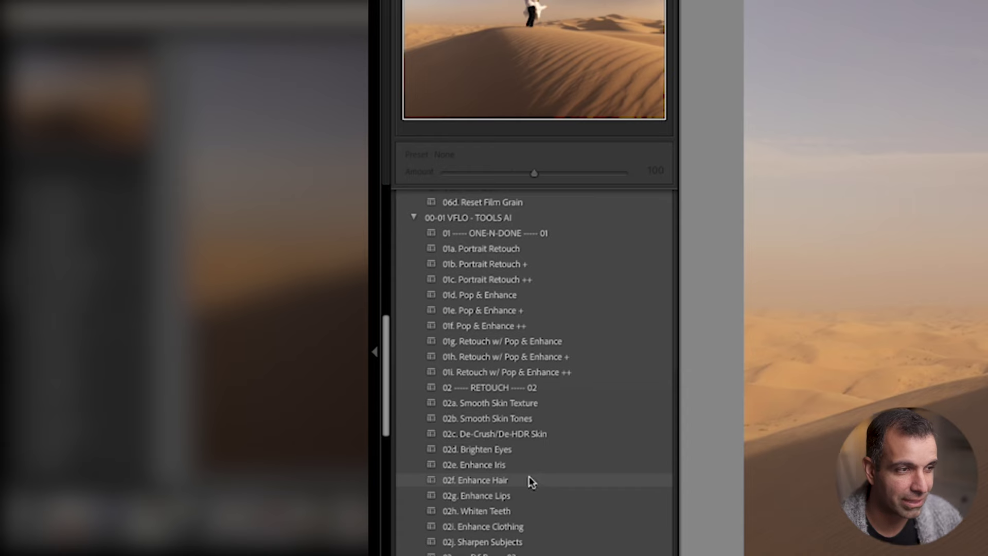
pyautogui.scroll(-1, 550, 548)
pyautogui.scroll(-1, 550, 548)
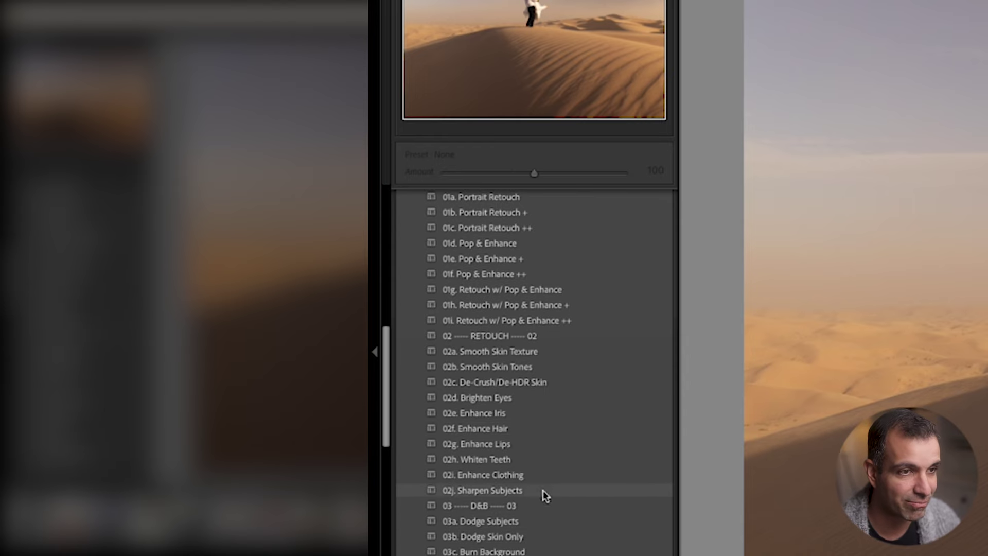
pyautogui.scroll(12, 542, 483)
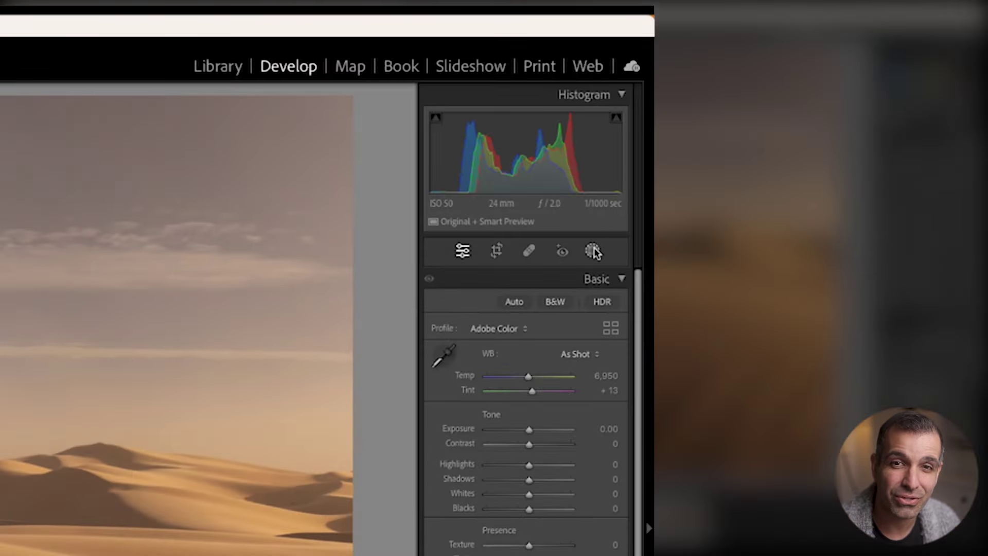
pyautogui.click(593, 251)
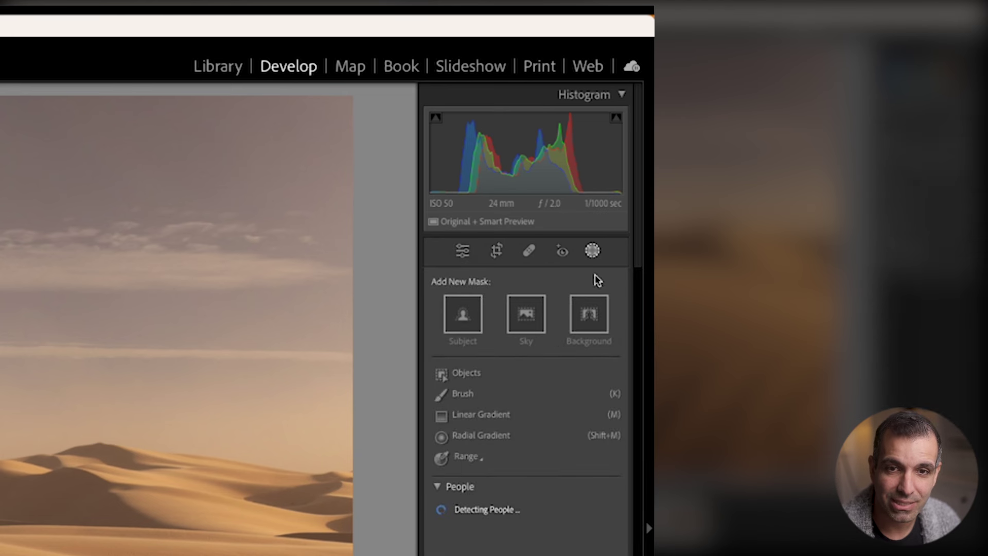
# Browse the Brush mask's Preset list, exit Masking, and collapse TOOLS to reveal TOOLS AI
pyautogui.click(480, 395)
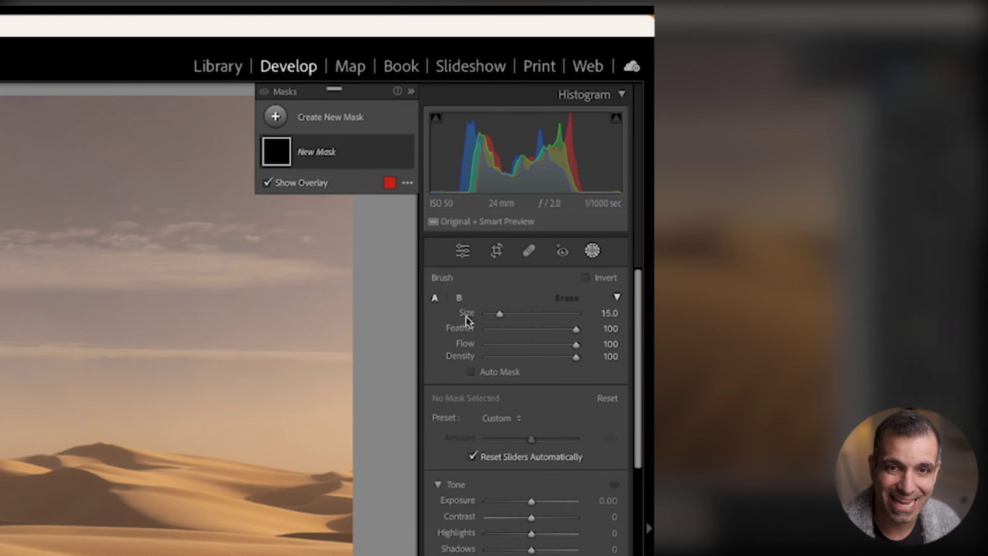
pyautogui.click(500, 417)
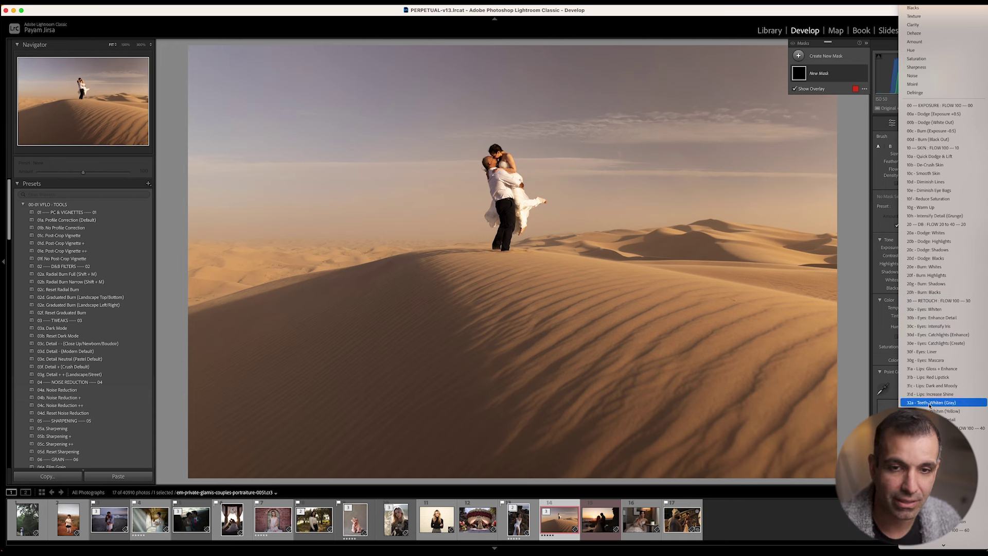
pyautogui.click(844, 208)
pyautogui.click(957, 123)
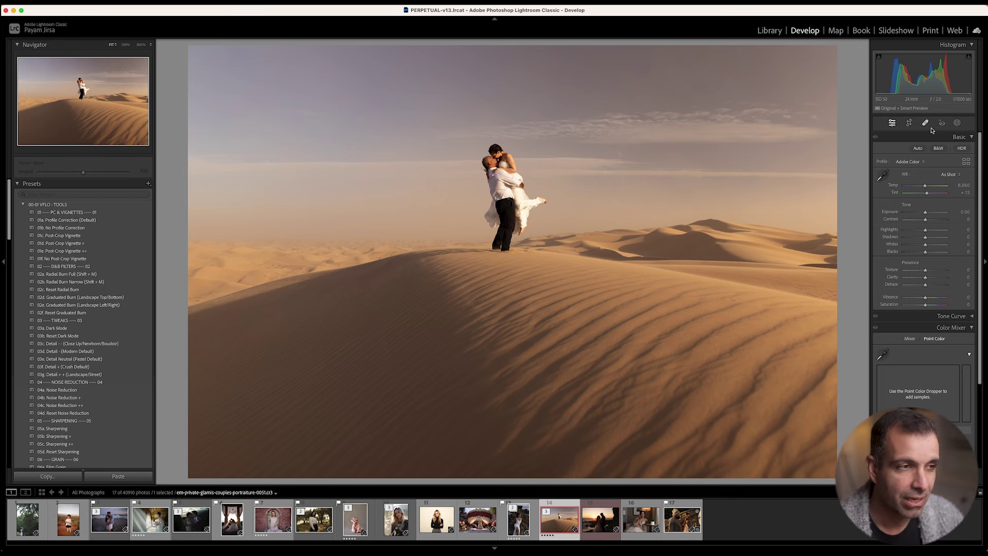
pyautogui.click(24, 205)
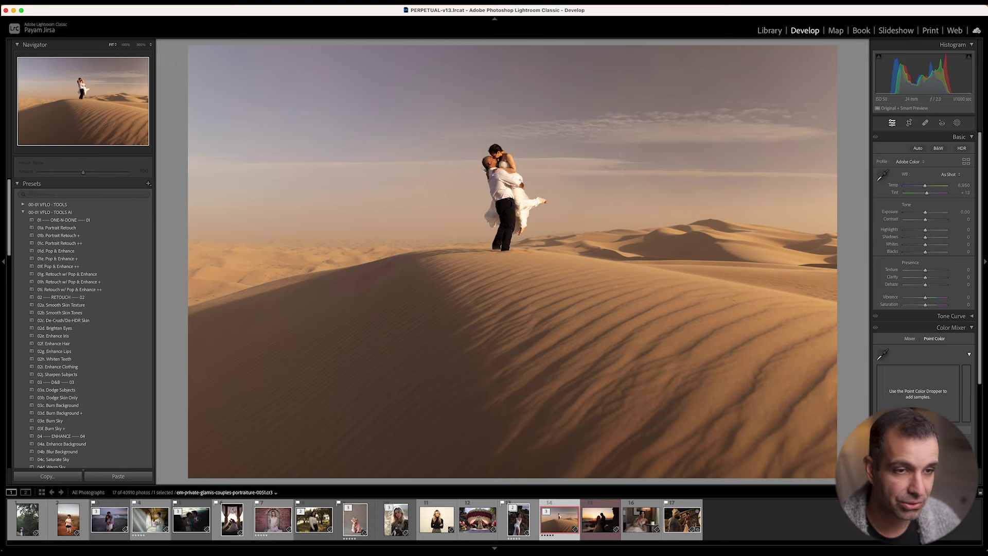
# Apply 01h. Retouch w/ Pop & Enhance + to a virtual copy, compare with the original, and show its masks
pyautogui.press('super+apostrophe')
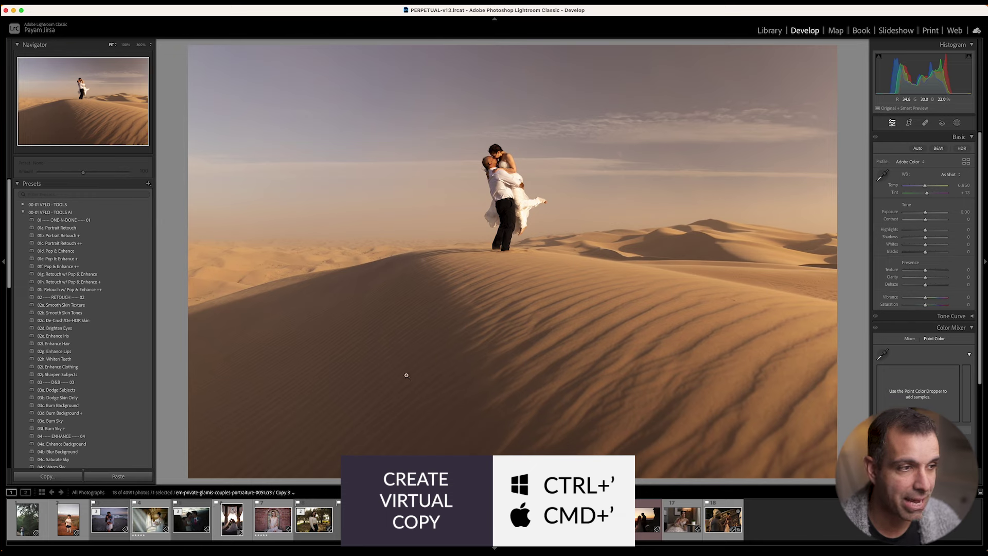
pyautogui.click(120, 283)
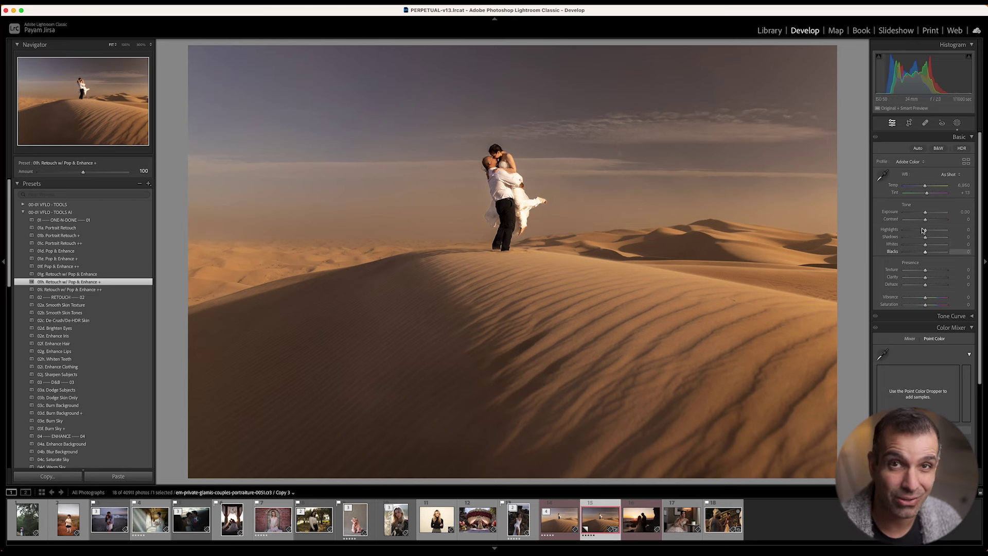
pyautogui.click(560, 519)
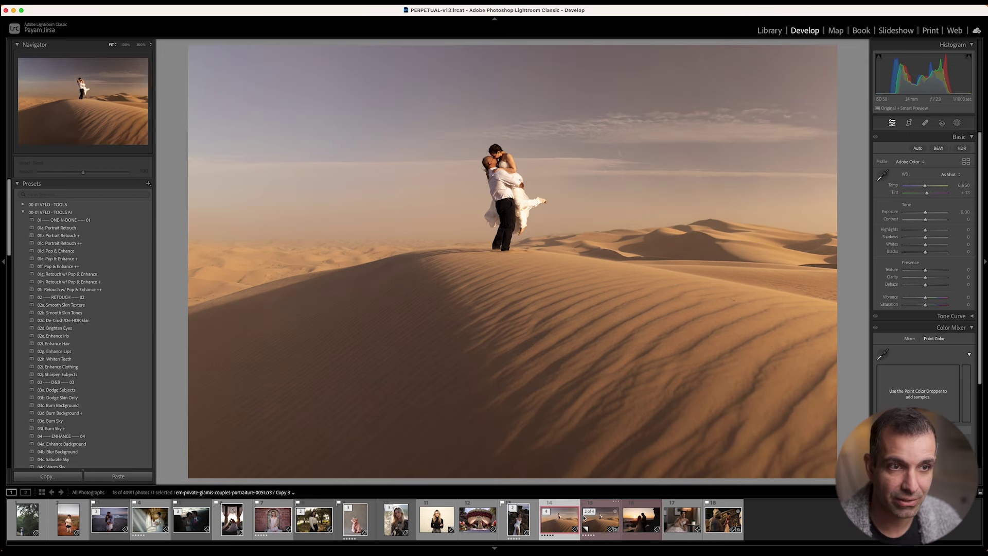
pyautogui.click(584, 518)
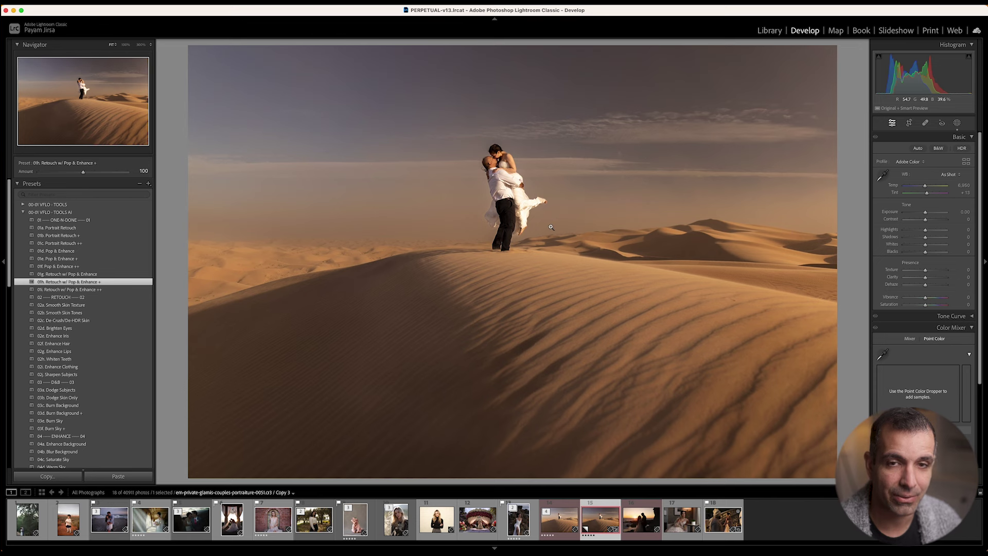
pyautogui.click(957, 123)
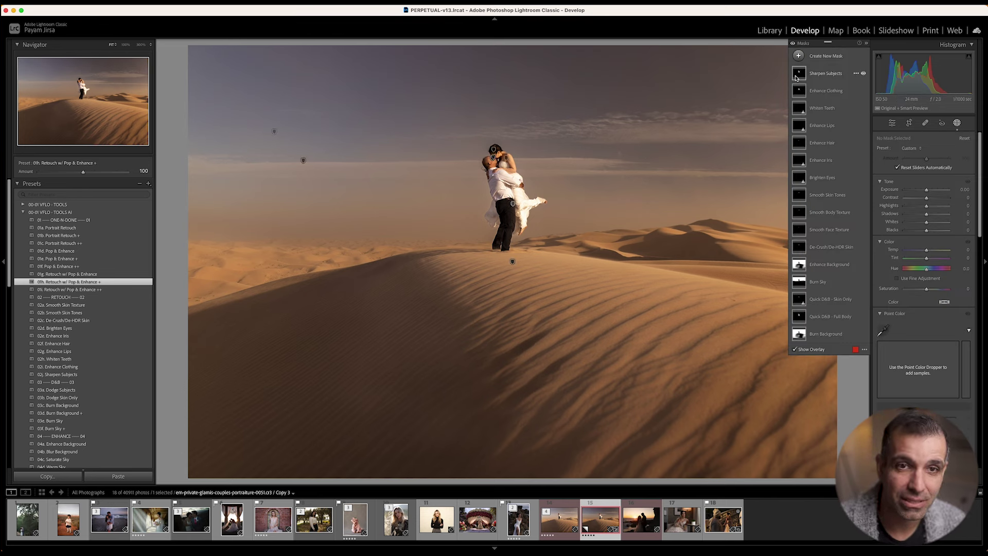
pyautogui.moveTo(806, 73)
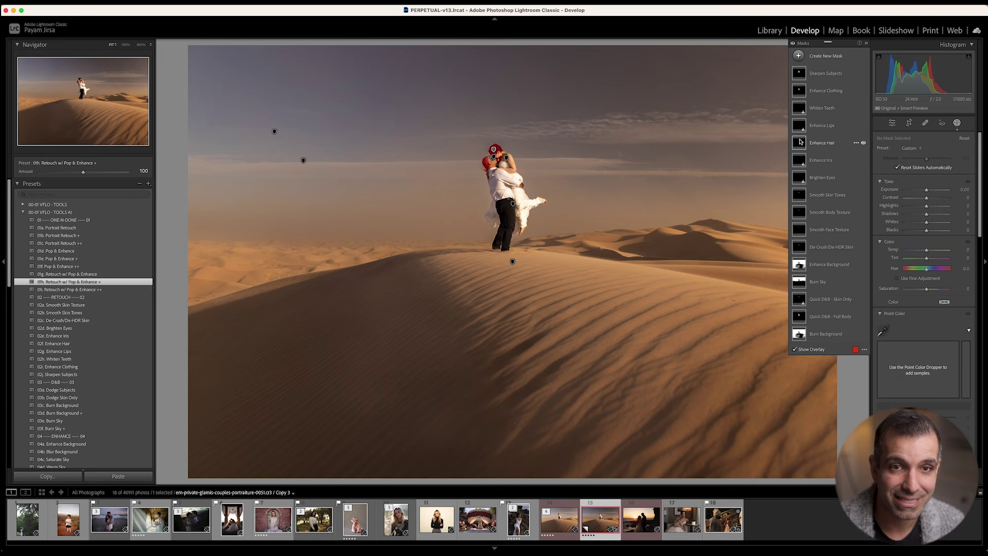
pyautogui.moveTo(800, 278)
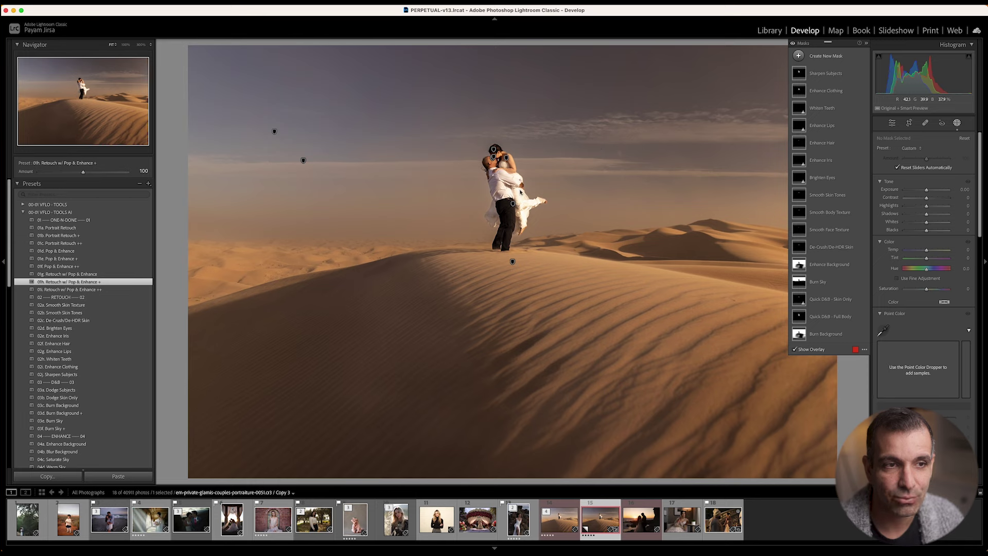
# Apply the Retouch w/ Pop & Enhance + preset to the mandap wedding ceremony photo
pyautogui.click(477, 528)
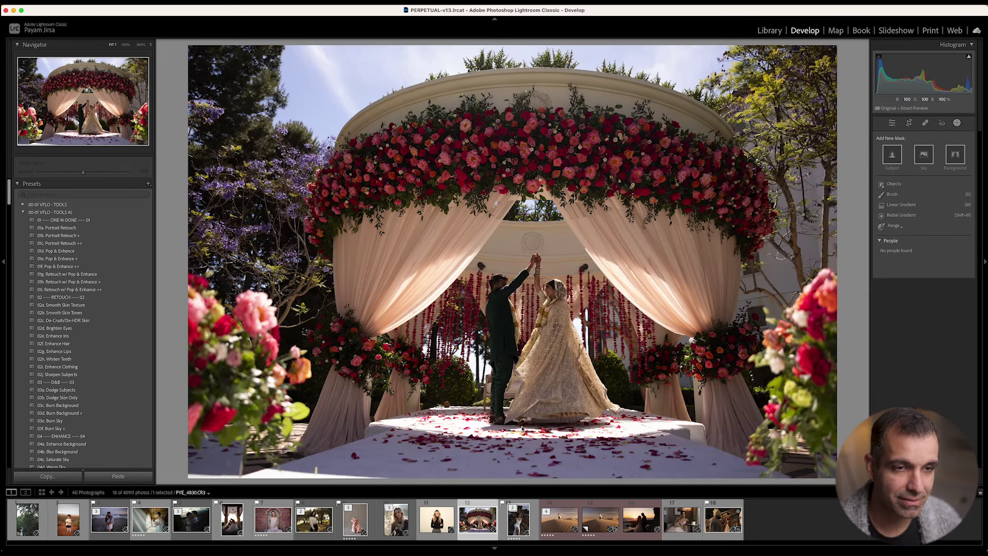
pyautogui.click(113, 282)
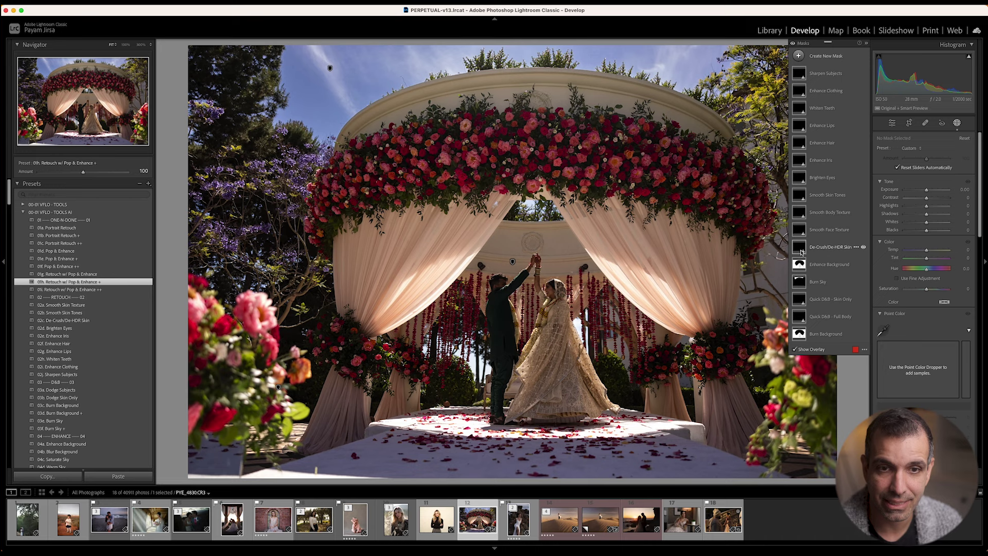
pyautogui.moveTo(804, 271)
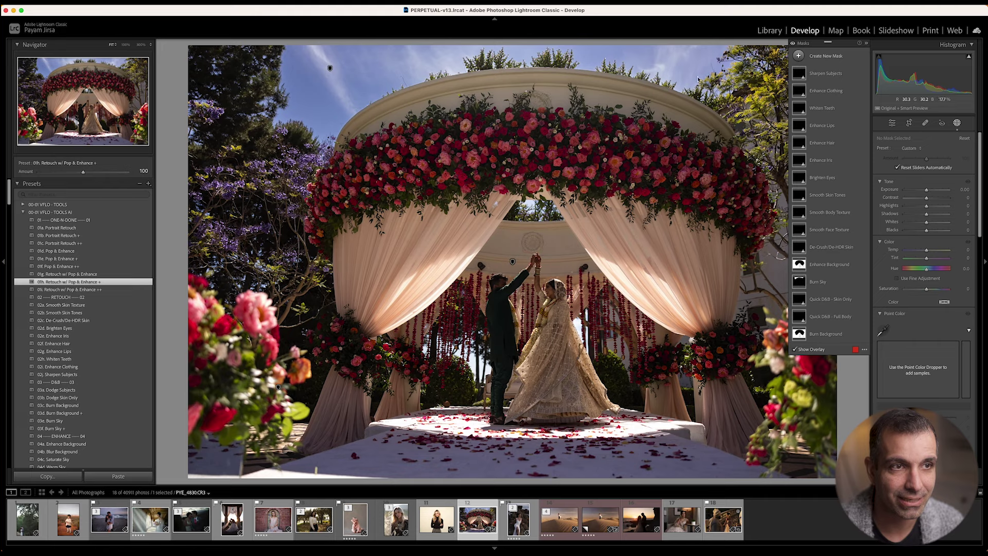
pyautogui.moveTo(802, 332)
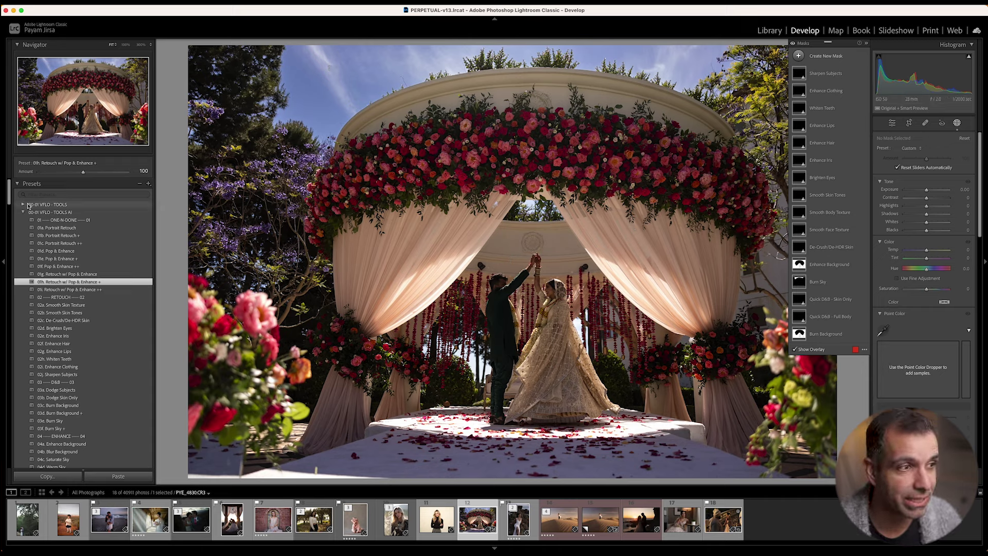
# Swap the 00-01 VFLO - TOOLS group for TOOLS AI and close the masking controls
pyautogui.click(49, 204)
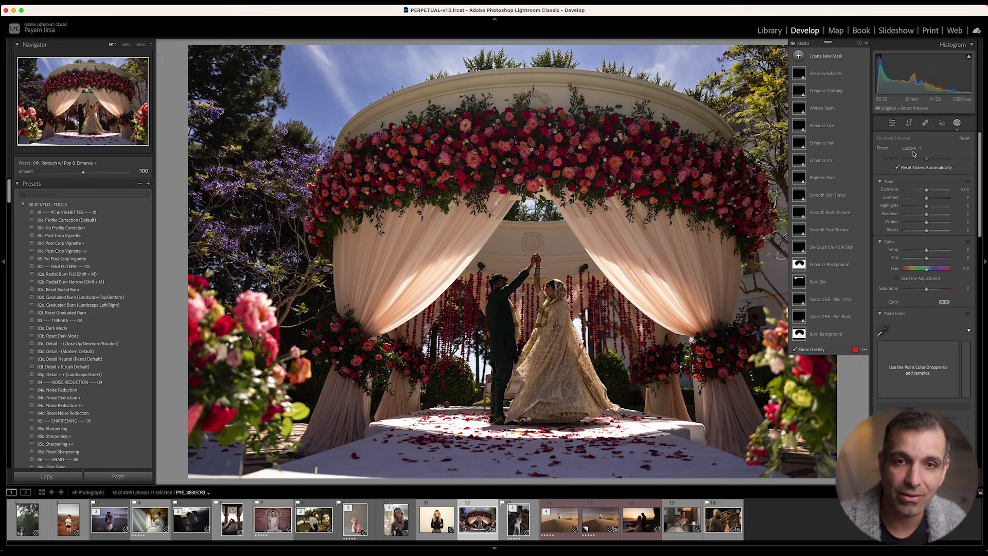
pyautogui.click(22, 204)
pyautogui.click(44, 213)
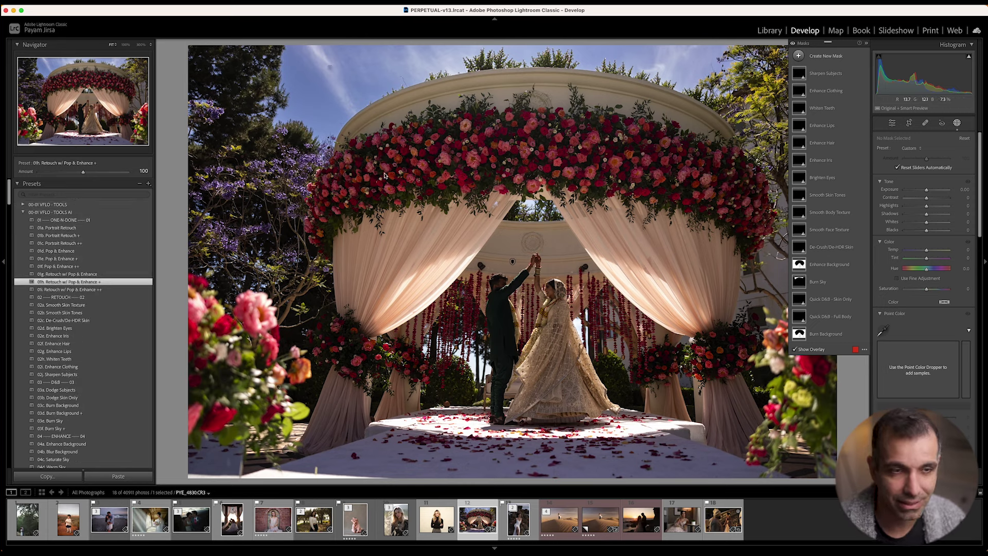
pyautogui.click(957, 124)
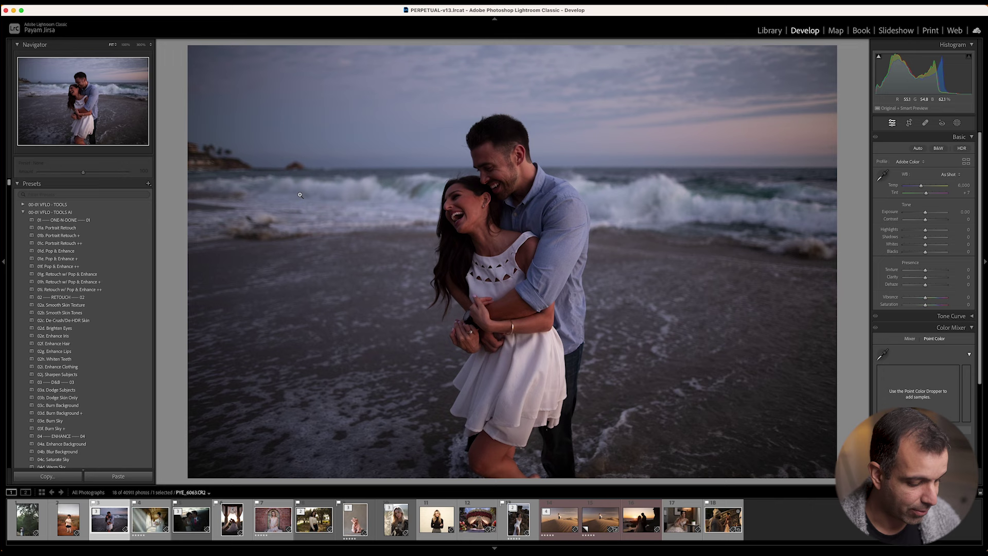
# Make a virtual copy of the beach couple photo and scroll down to the 00-02 VFLO - MODERN presets
pyautogui.press('super+apostrophe')
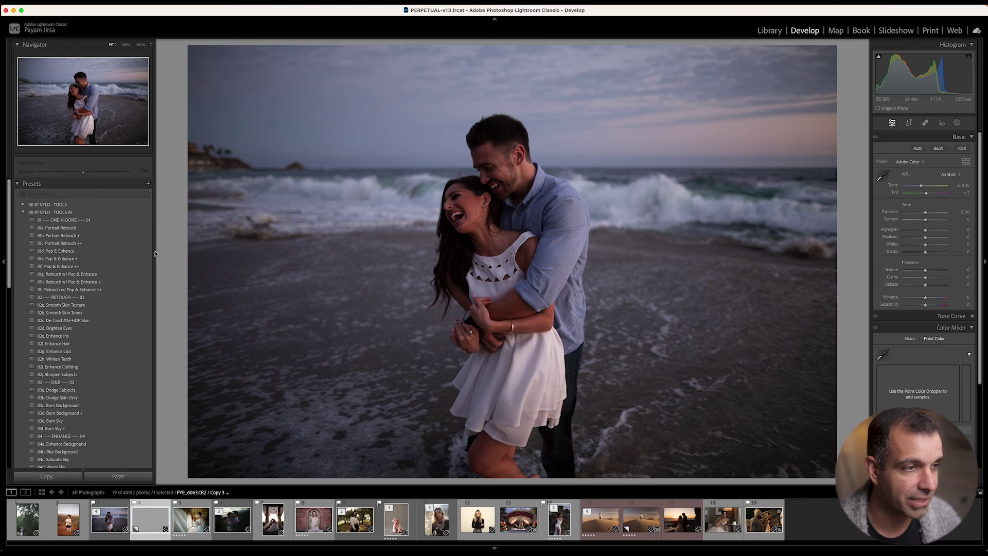
pyautogui.scroll(-3, 99, 263)
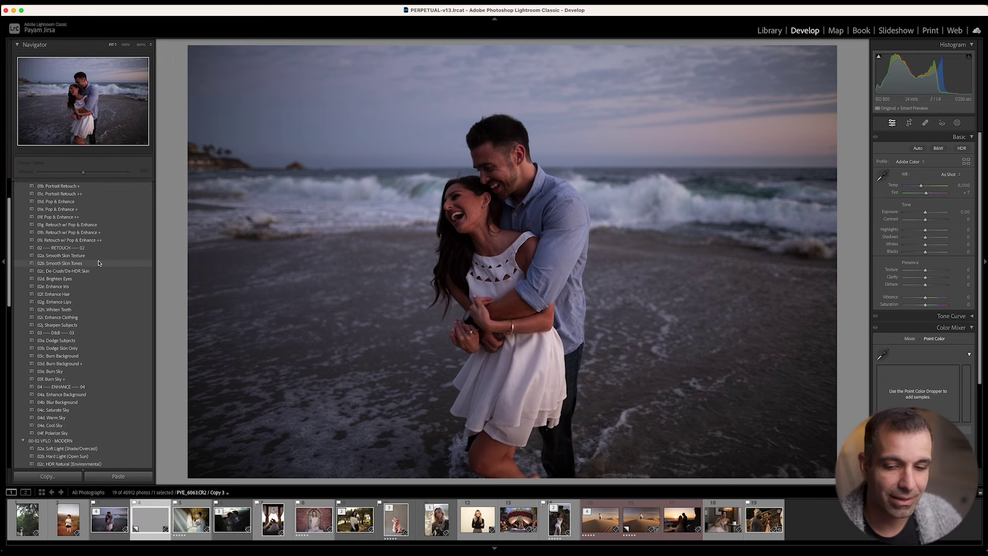
pyautogui.scroll(-7, 98, 263)
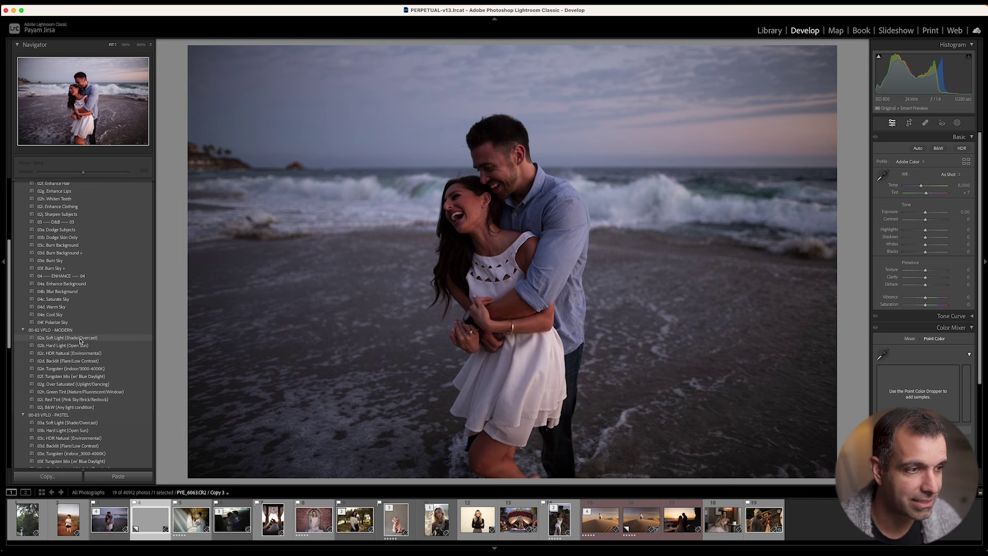
# Compare 02a Soft Light, 02b Hard Light and 02c HDR Natural, keep 02c, then make another virtual copy
pyautogui.click(80, 338)
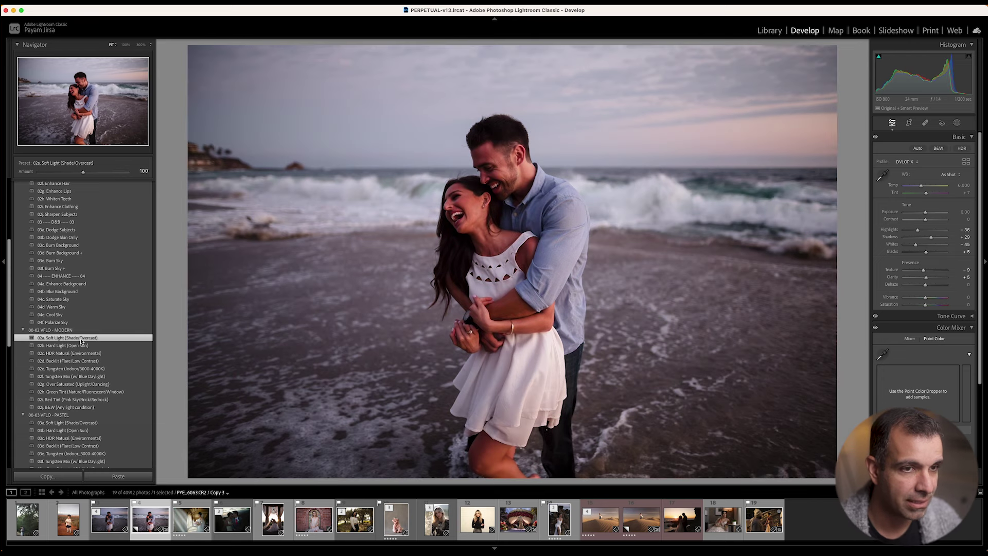
pyautogui.click(78, 345)
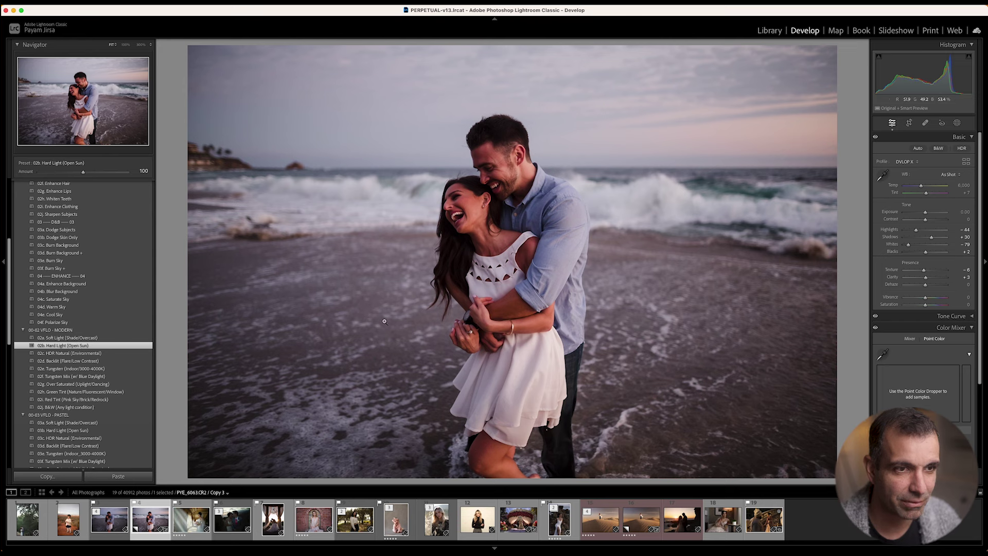
pyautogui.click(94, 353)
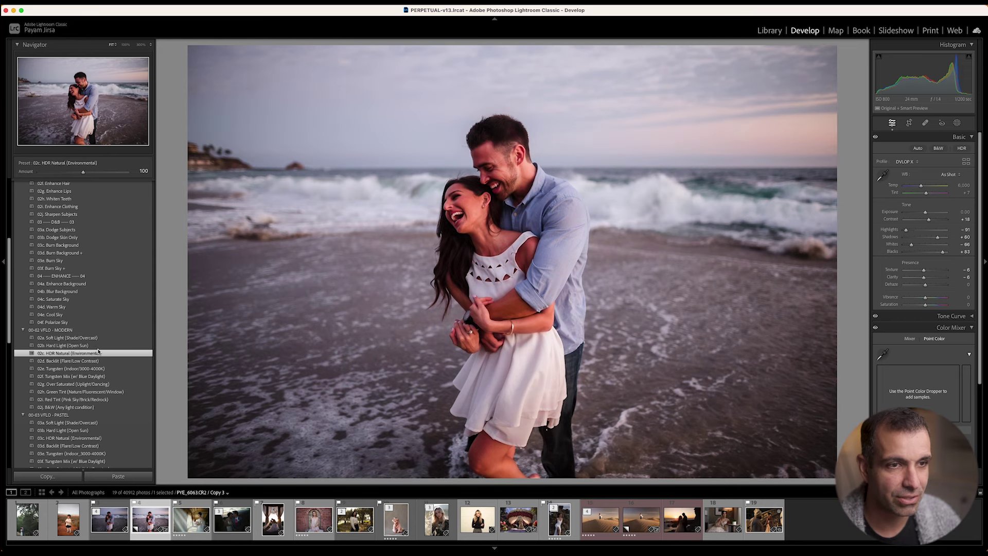
pyautogui.click(108, 345)
pyautogui.click(106, 353)
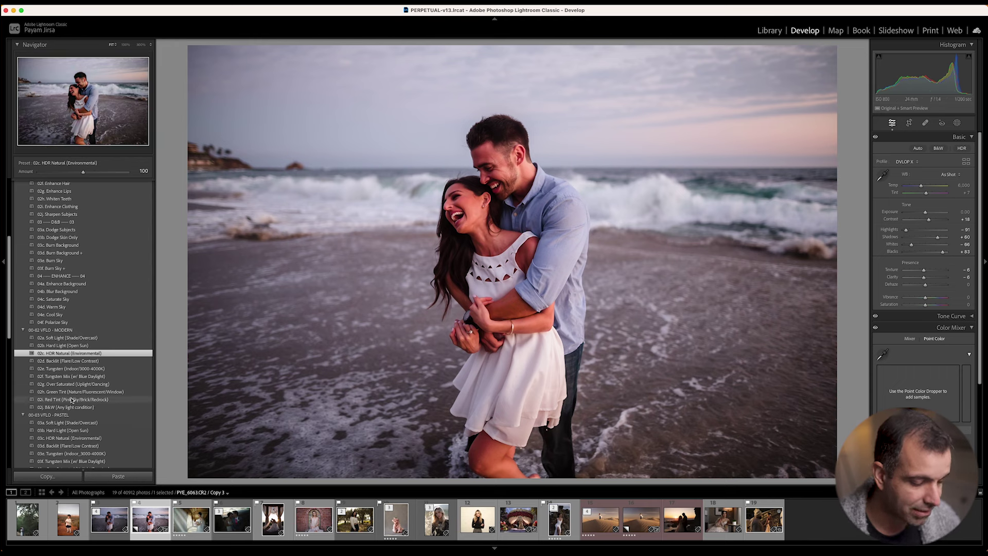
pyautogui.press('super+apostrophe')
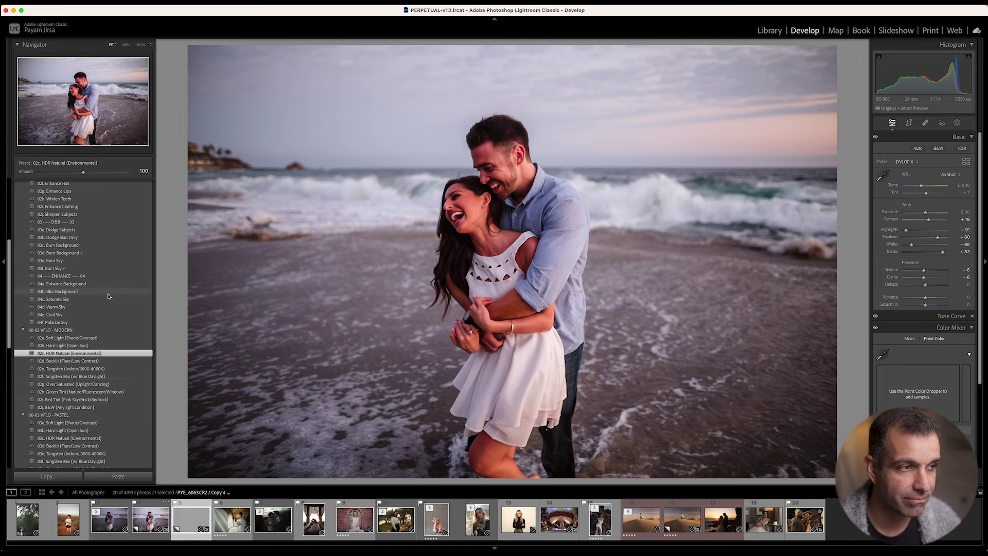
pyautogui.scroll(6, 108, 296)
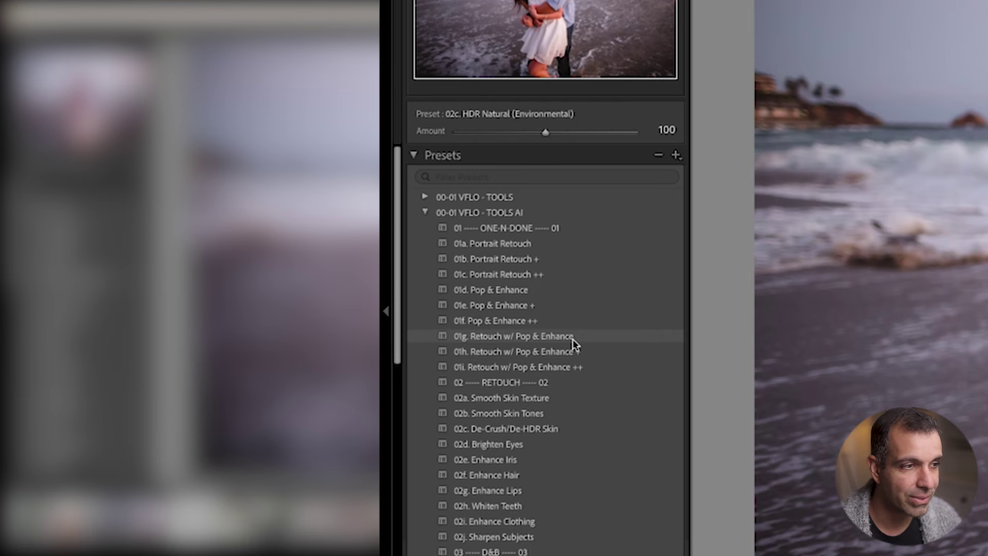
# Apply 01g. Retouch w/ Pop & Enhance to Copy 4, then select the three beach versions in the filmstrip
pyautogui.click(573, 338)
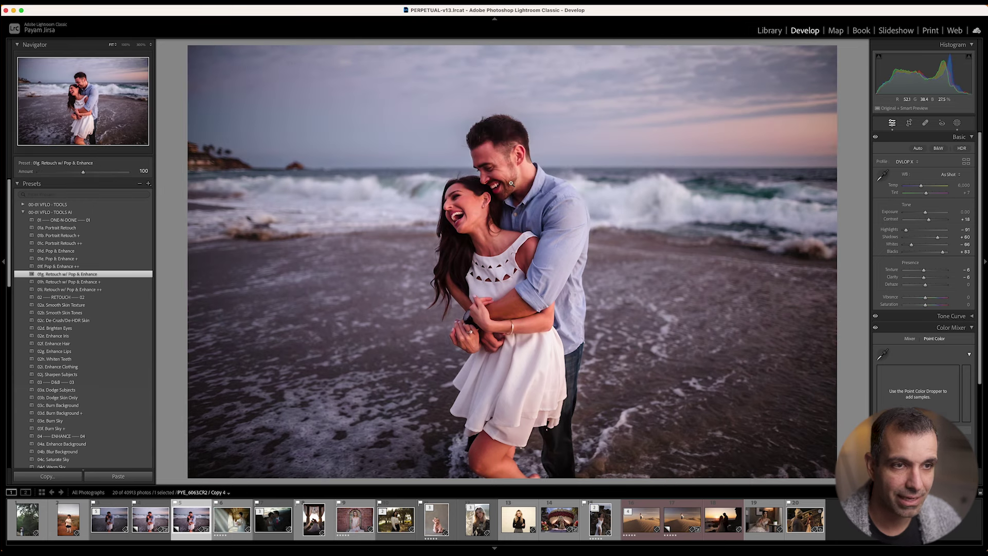
pyautogui.keyDown('shift'); pyautogui.click(109, 519); pyautogui.keyUp('shift')
pyautogui.scroll(4, 934, 214)
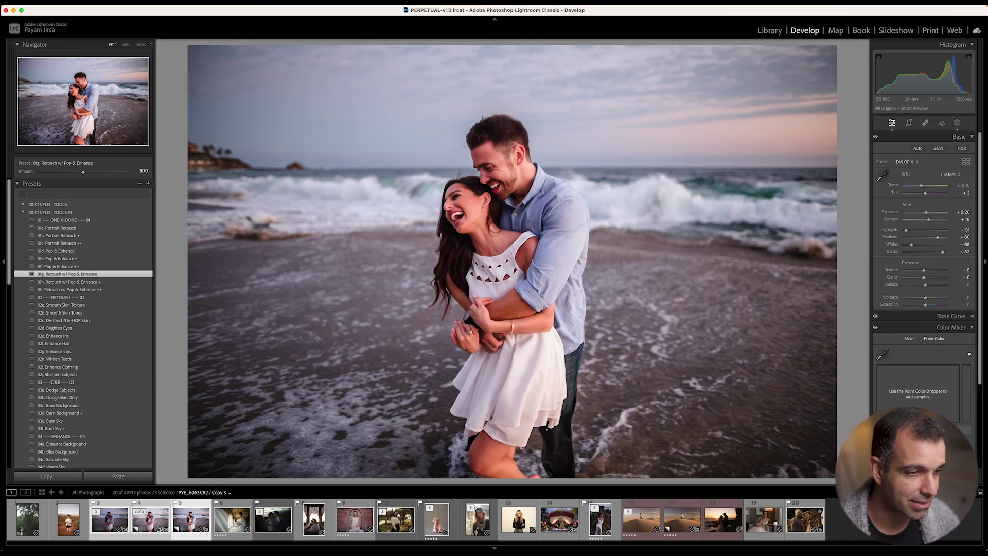
pyautogui.click(122, 523)
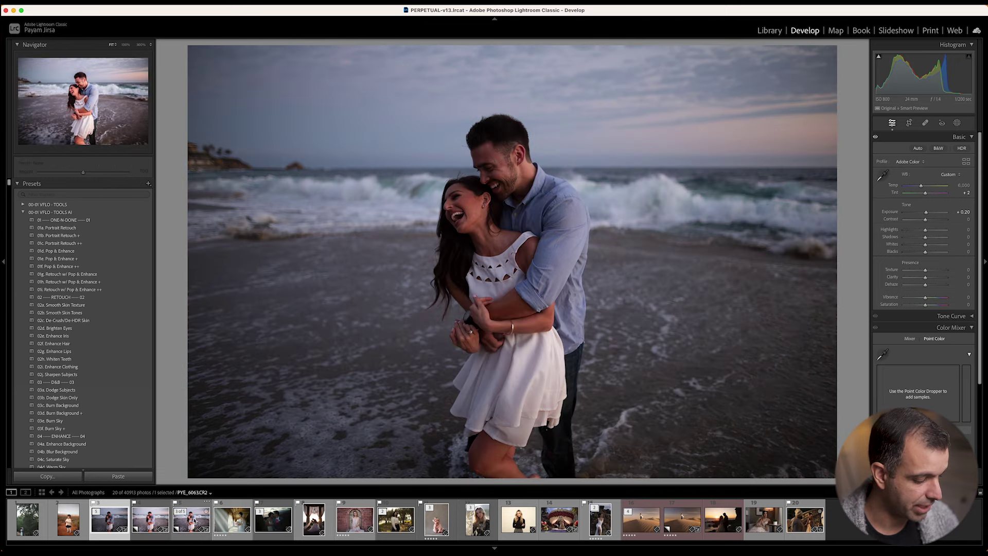
pyautogui.keyDown('super'); pyautogui.click(195, 521); pyautogui.keyUp('super')
# In the Library loupe, flip between the beach original and its edited copies to compare brightness
pyautogui.press('e')
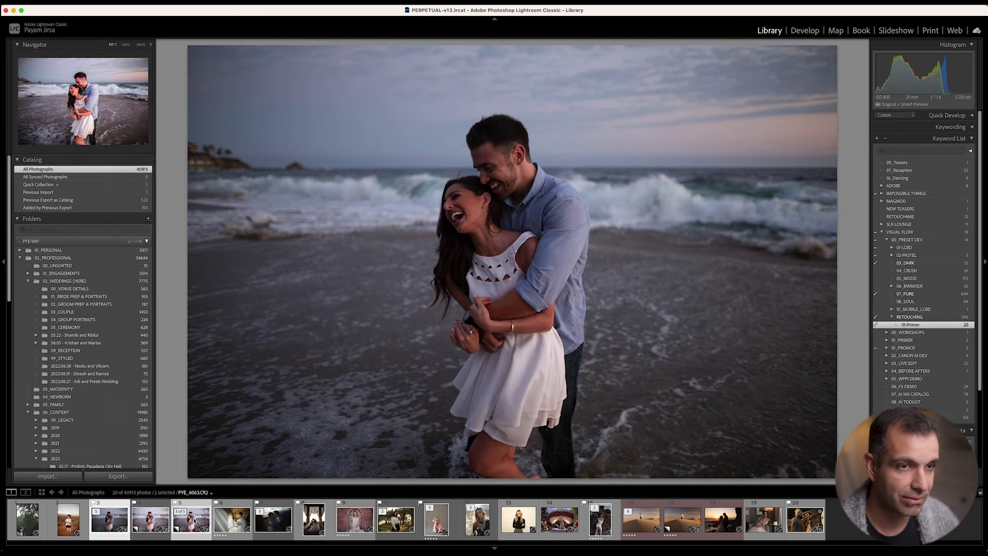
pyautogui.press('Right')
pyautogui.press('Left')
pyautogui.press('Right')
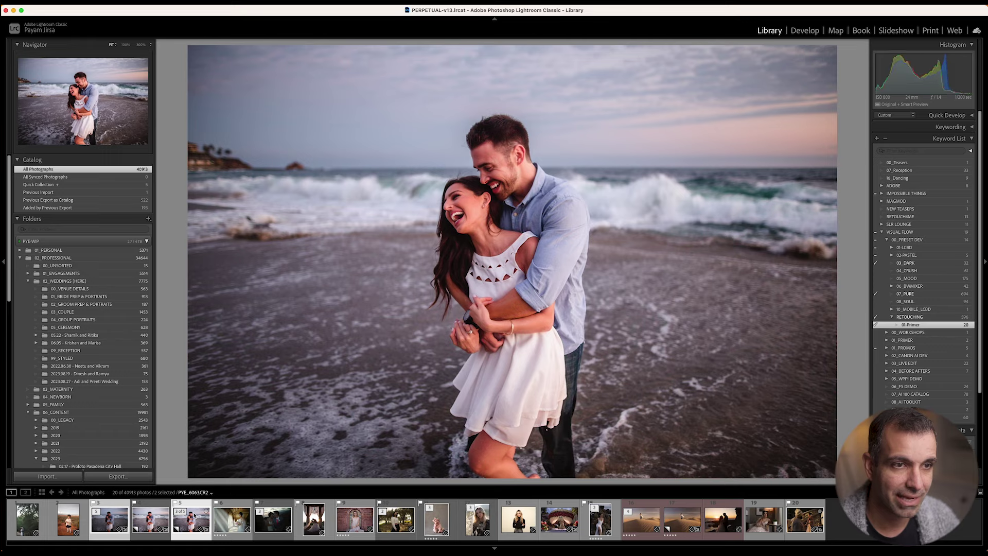
pyautogui.press('Left')
pyautogui.press('Right')
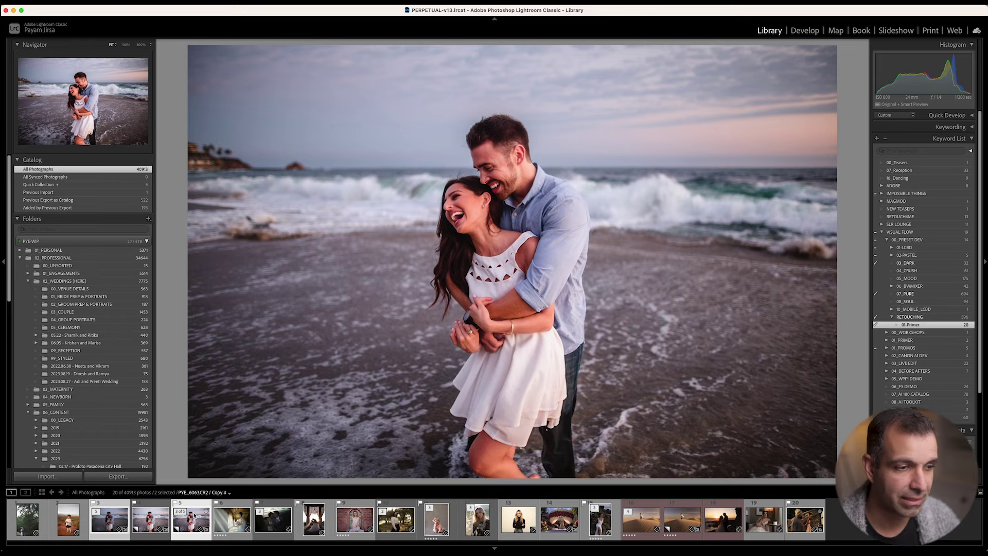
pyautogui.keyDown('super'); pyautogui.click(147, 528); pyautogui.keyUp('super')
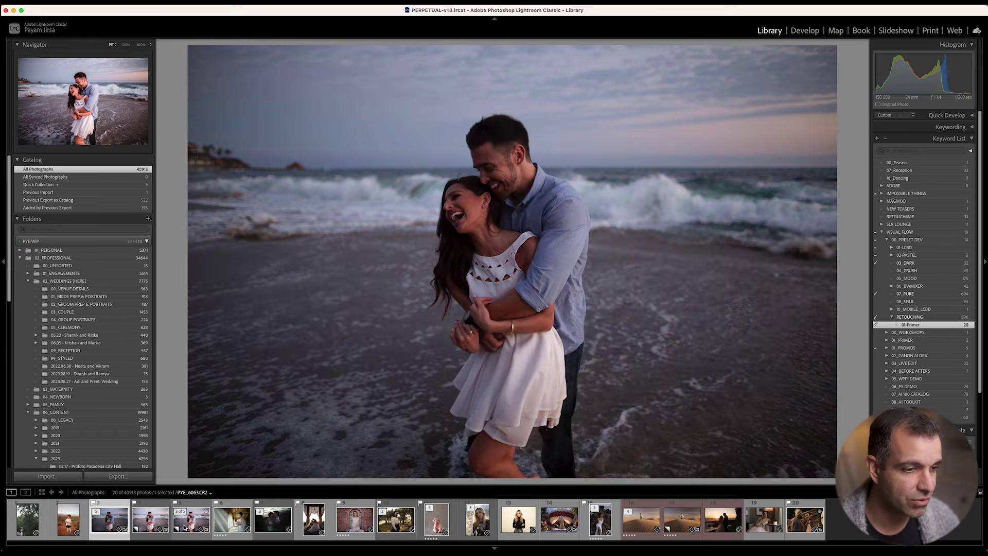
pyautogui.press('Right')
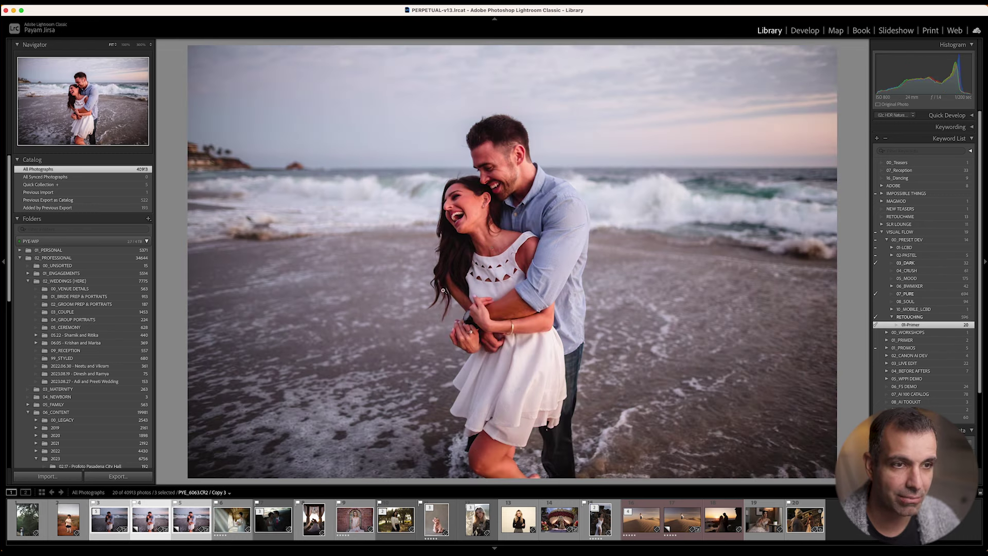
pyautogui.press('Left')
pyautogui.press('Right')
pyautogui.press('Left')
pyautogui.press('Right')
pyautogui.press('Left')
pyautogui.press('Right')
pyautogui.press('Left')
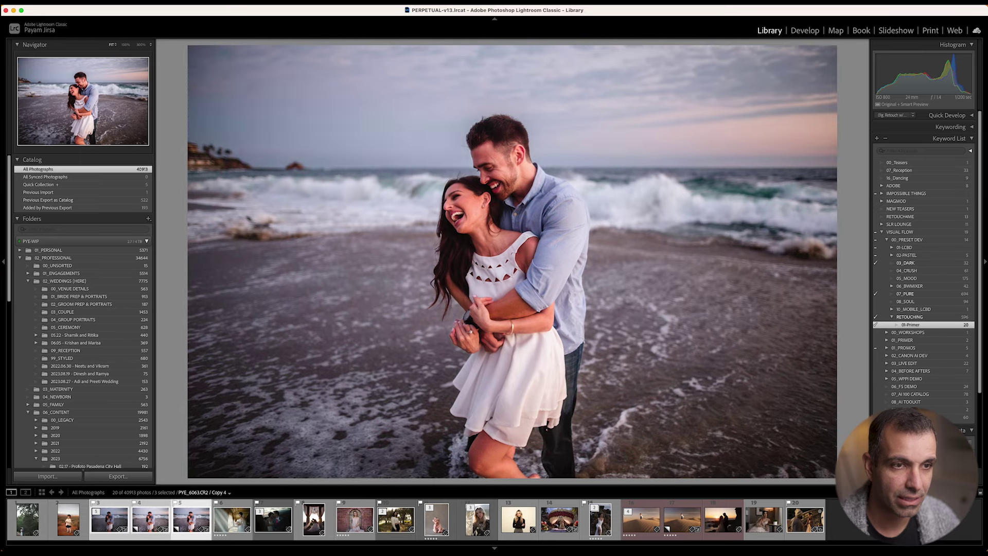
# Switch to the Grid view and select the dusk wedding couple photo (photo 7)
pyautogui.press('g')
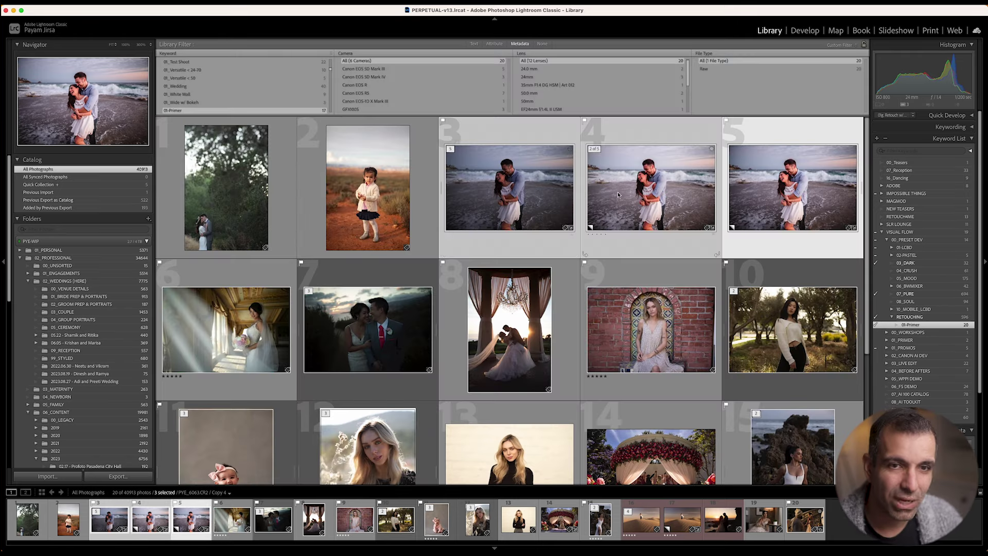
pyautogui.press('Left')
pyautogui.click(745, 176)
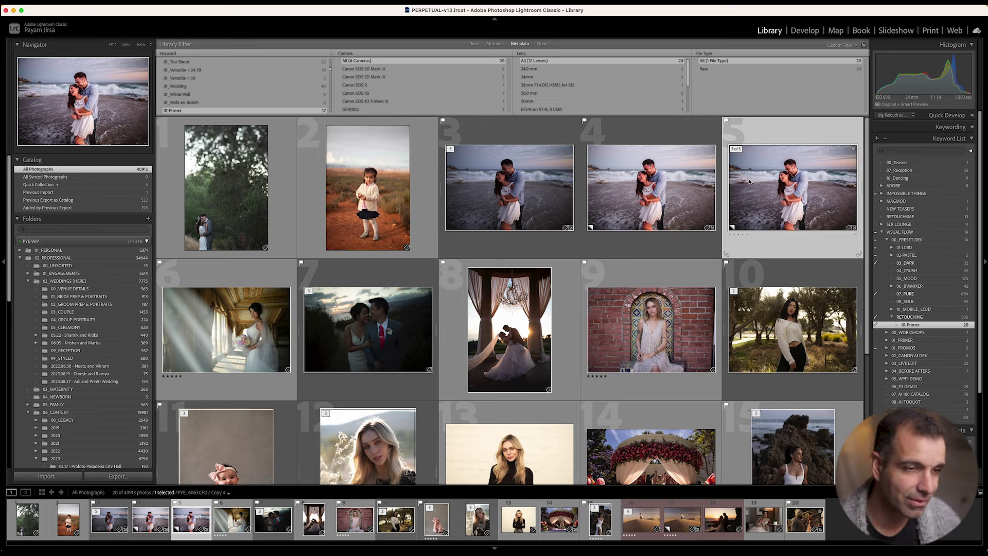
pyautogui.click(361, 321)
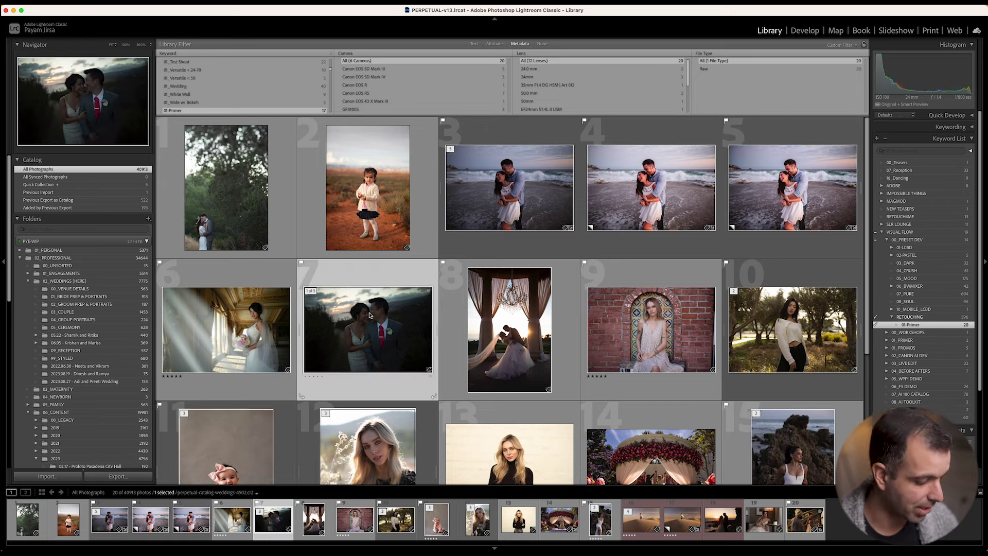
# Make a virtual copy of the dusk wedding photo and apply the 02b. Hard Light (Open Sun) preset
pyautogui.press('d')
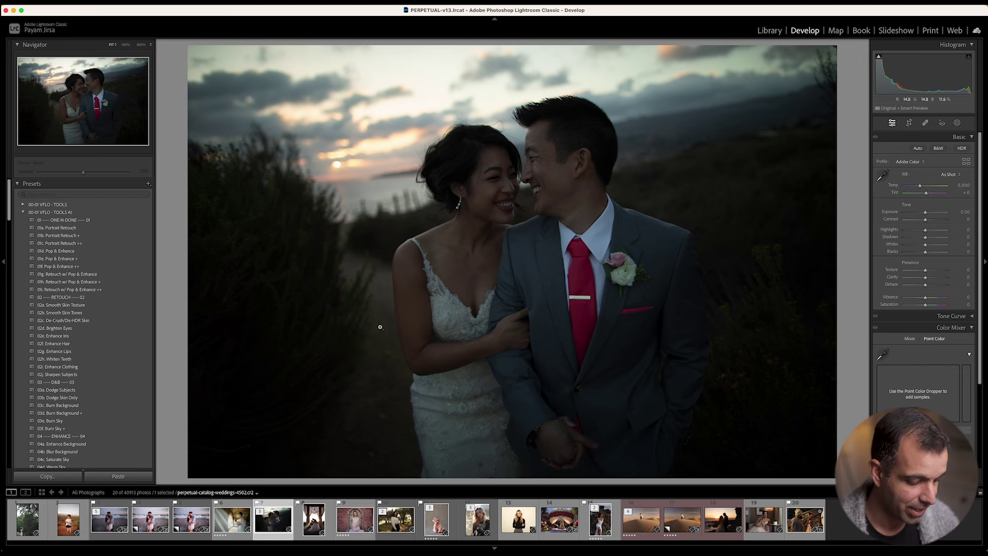
pyautogui.press('super+apostrophe')
pyautogui.scroll(-10, 50, 341)
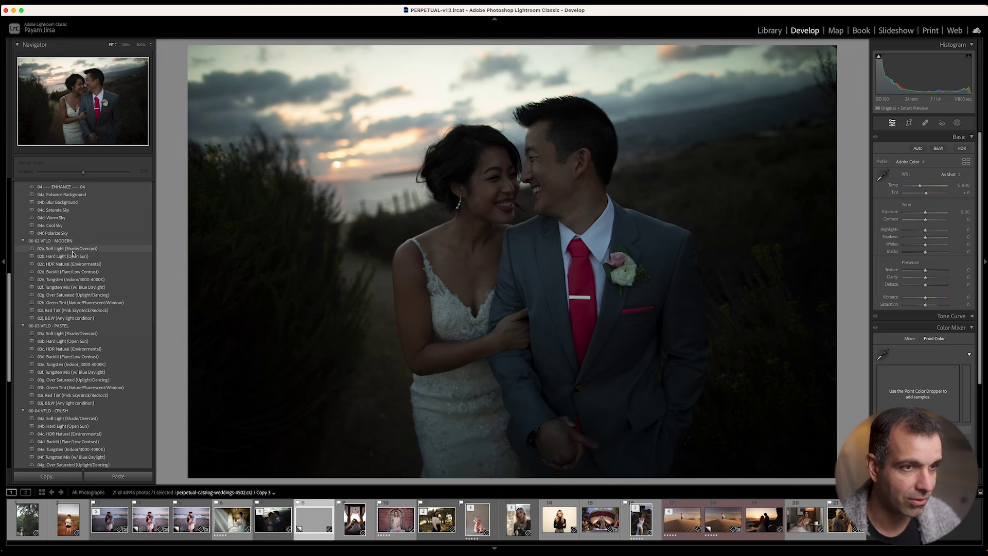
pyautogui.click(73, 256)
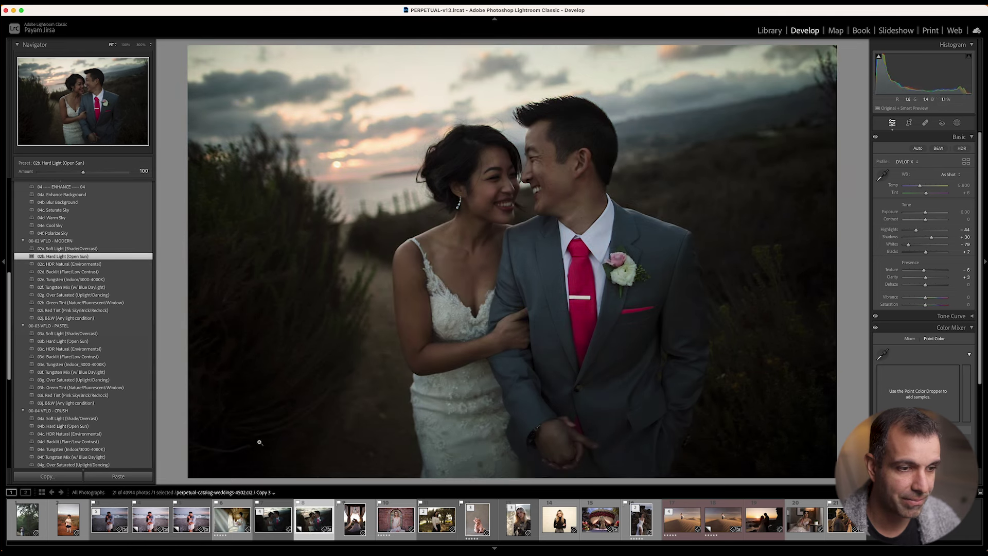
# Raise exposure to +1.20 on both the original and the virtual copy
pyautogui.keyDown('super'); pyautogui.click(273, 518); pyautogui.keyUp('super')
pyautogui.moveTo(925, 213); pyautogui.dragTo(930, 215)
pyautogui.moveTo(932, 215); pyautogui.dragTo(930, 215)
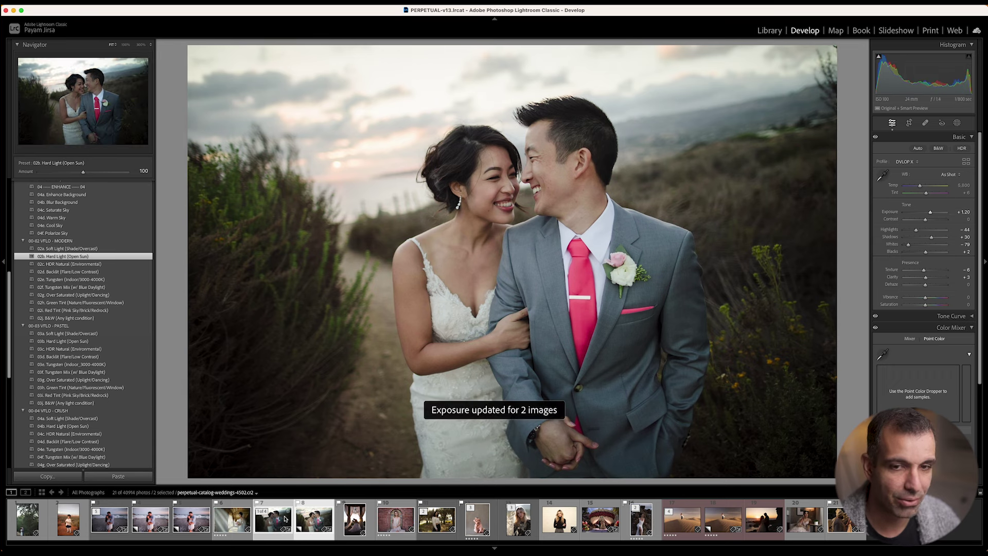
# Compare the original with the edited copy, then apply the 01a. Portrait Retouch preset
pyautogui.click(281, 520)
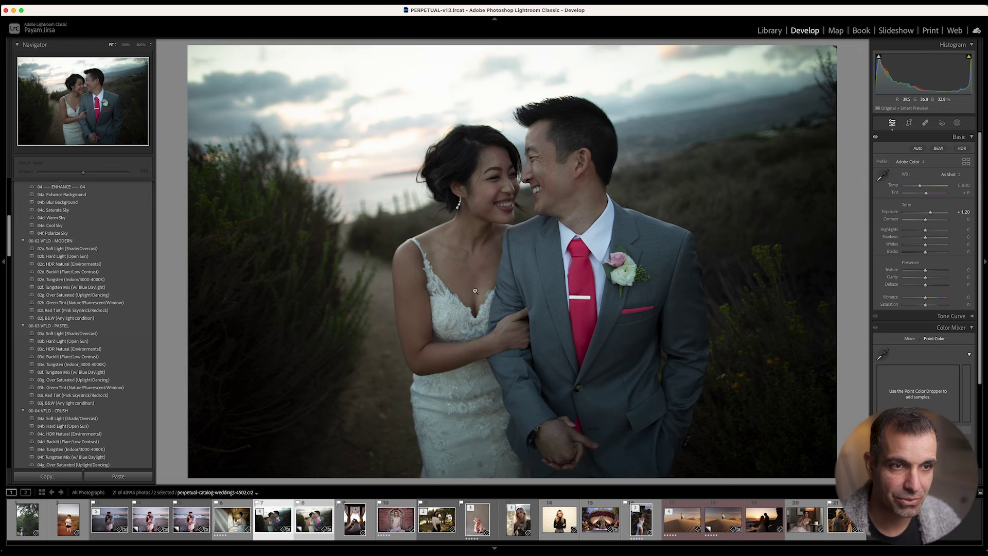
pyautogui.press('Right')
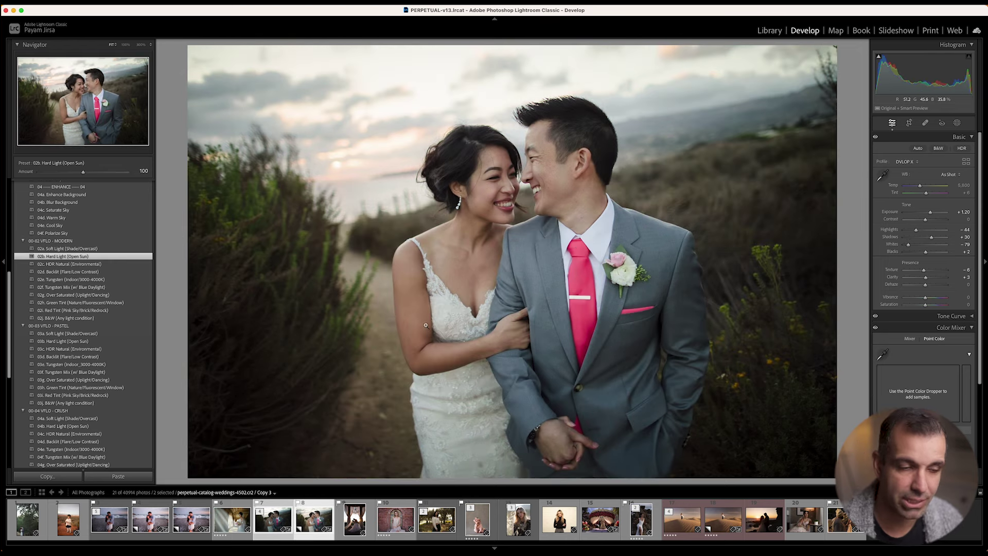
pyautogui.click(355, 519)
pyautogui.click(325, 518)
pyautogui.scroll(10, 77, 278)
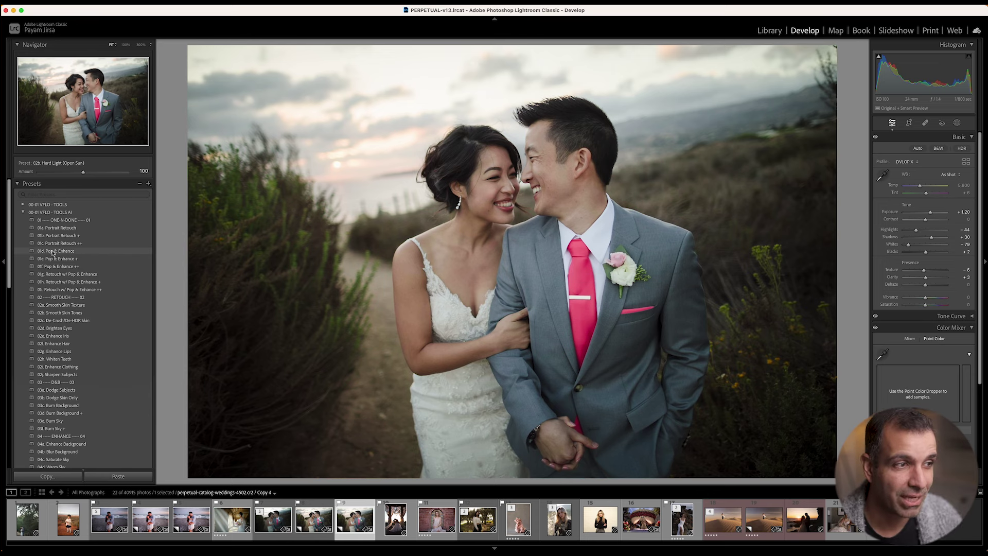
pyautogui.click(72, 229)
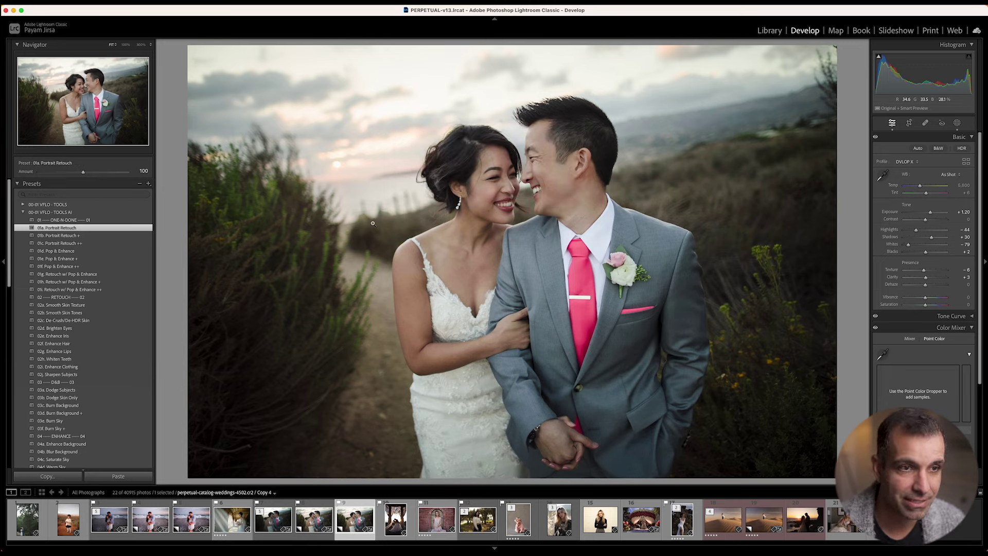
# Show the preset's mask list, apply 01b. Portrait Retouch +, and inspect the Enhance Hair mask
pyautogui.click(957, 123)
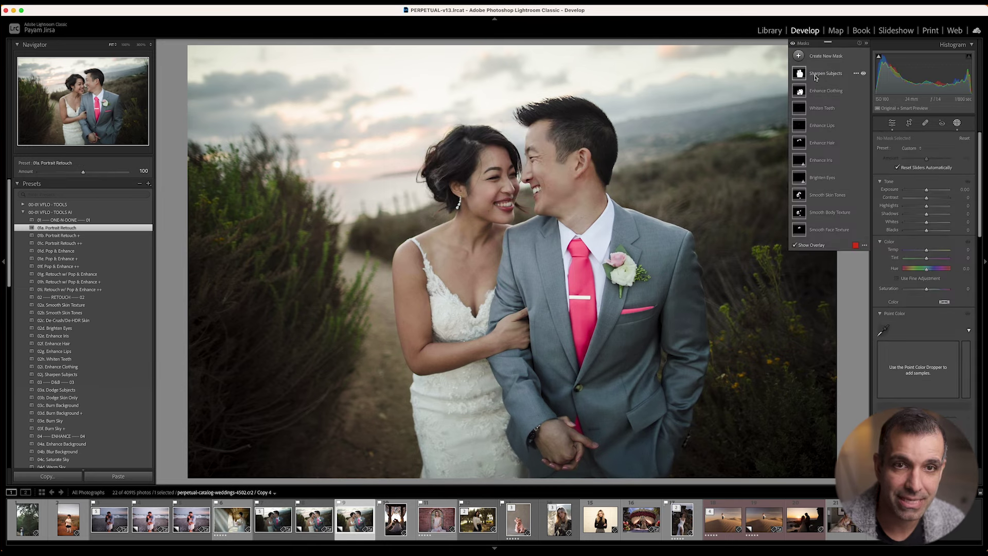
pyautogui.moveTo(804, 74)
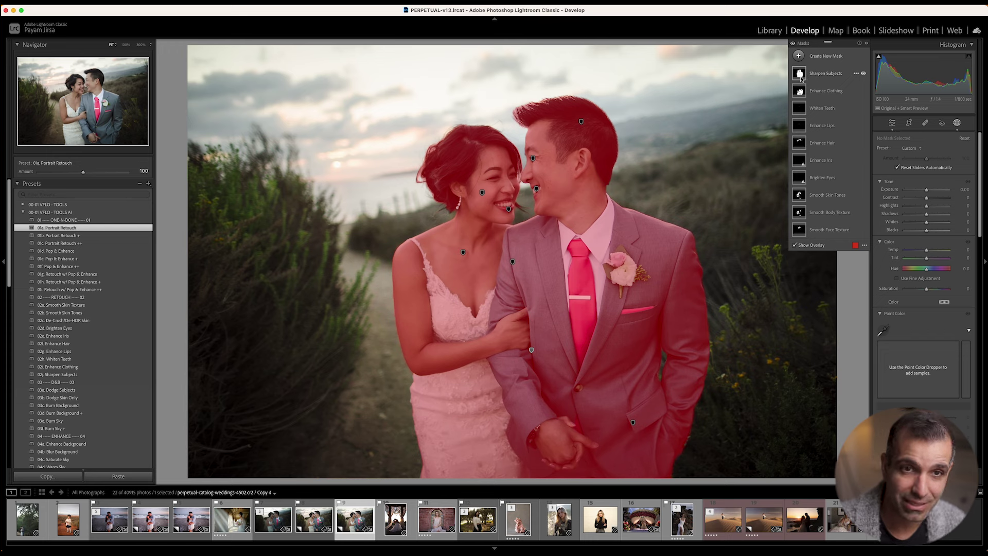
pyautogui.moveTo(804, 108)
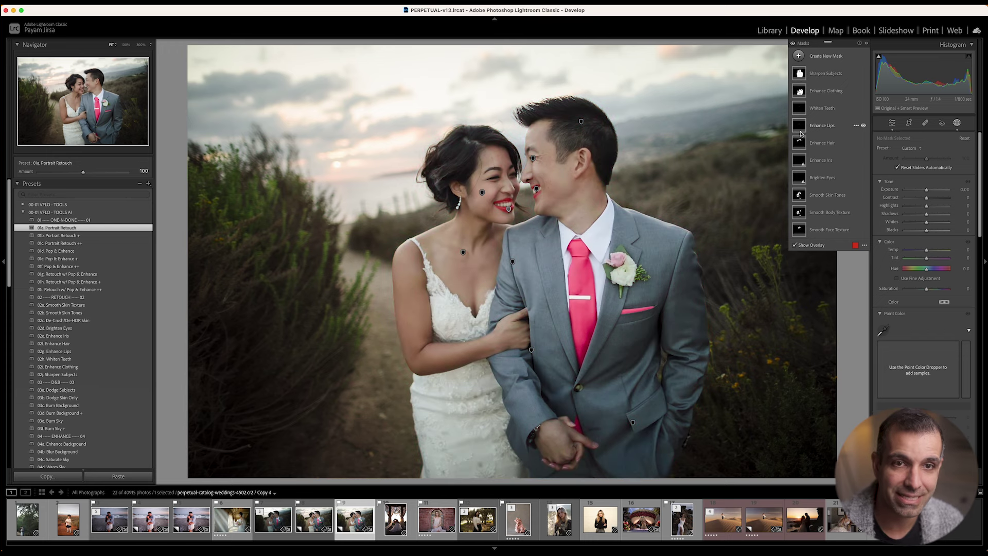
pyautogui.moveTo(801, 182)
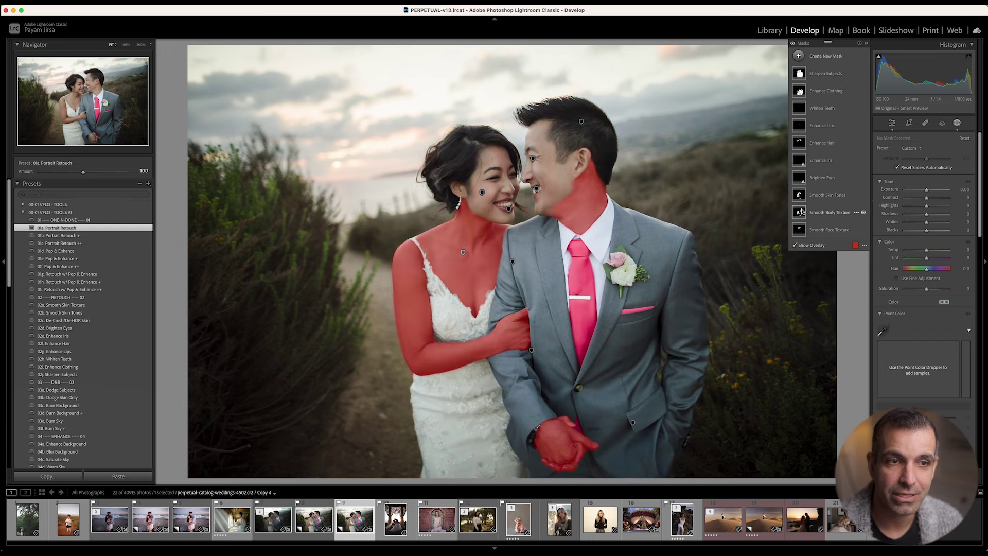
pyautogui.click(101, 237)
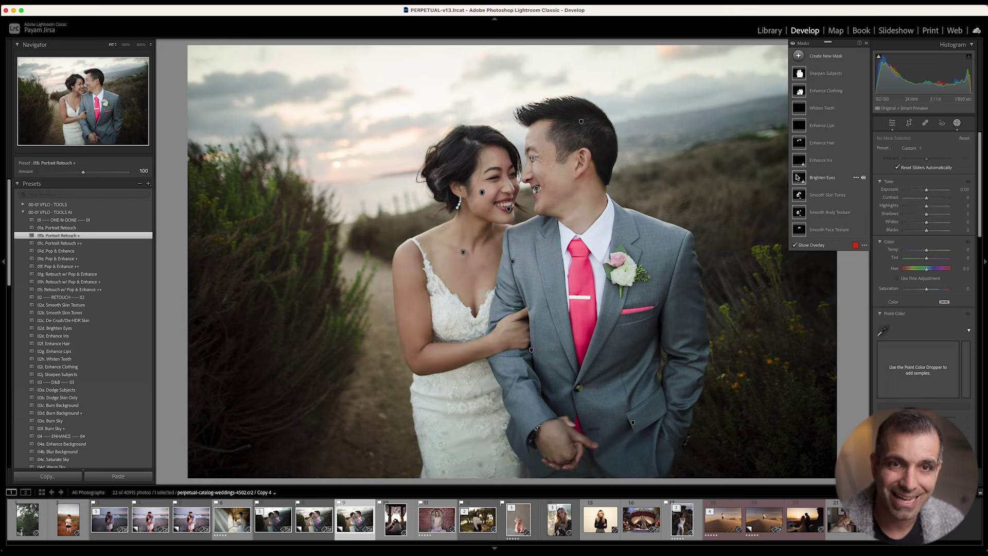
pyautogui.moveTo(801, 125)
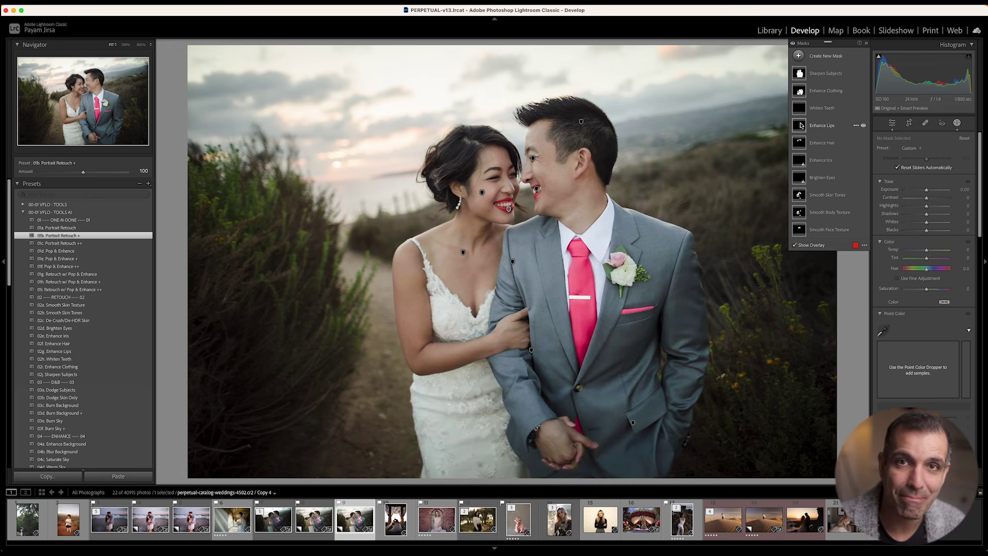
pyautogui.moveTo(798, 194)
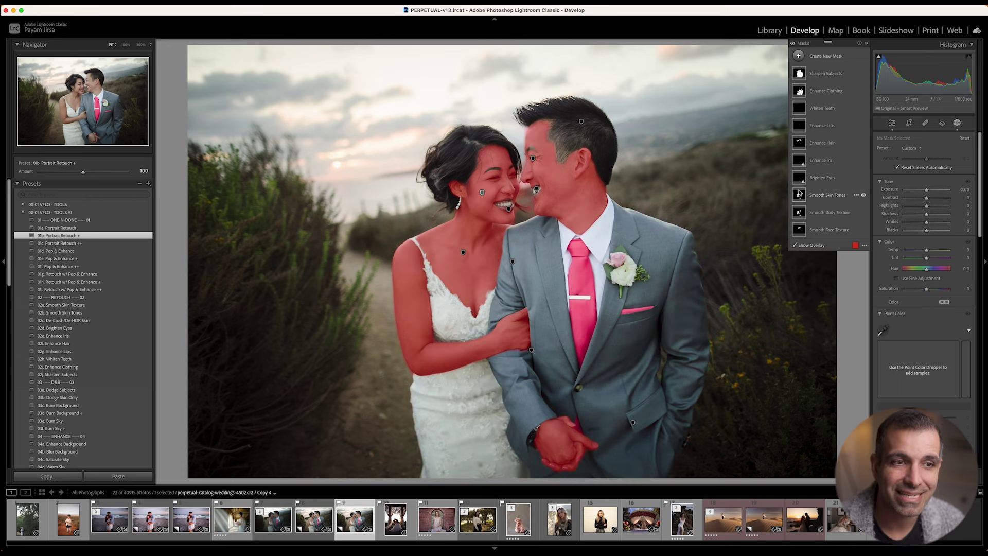
pyautogui.click(801, 148)
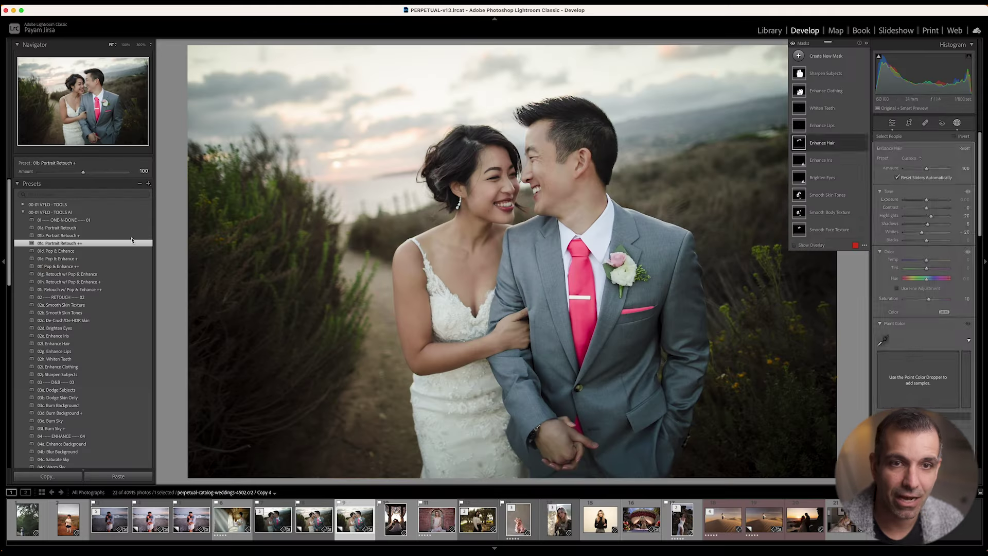
# Compare presets 01a, 01b and 01c, ending on 01c. Portrait Retouch ++, then bring up mask options
pyautogui.click(132, 242)
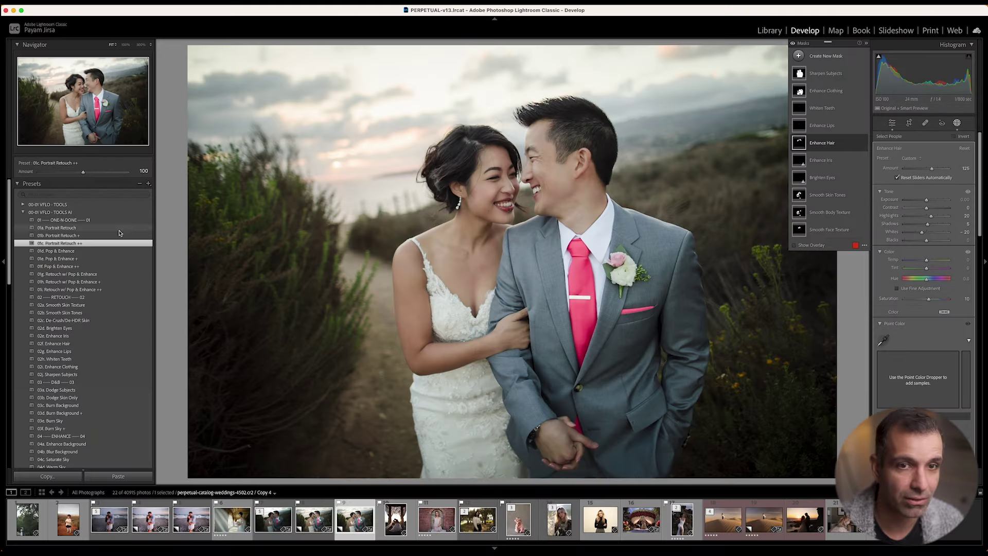
pyautogui.click(103, 228)
pyautogui.moveTo(806, 144)
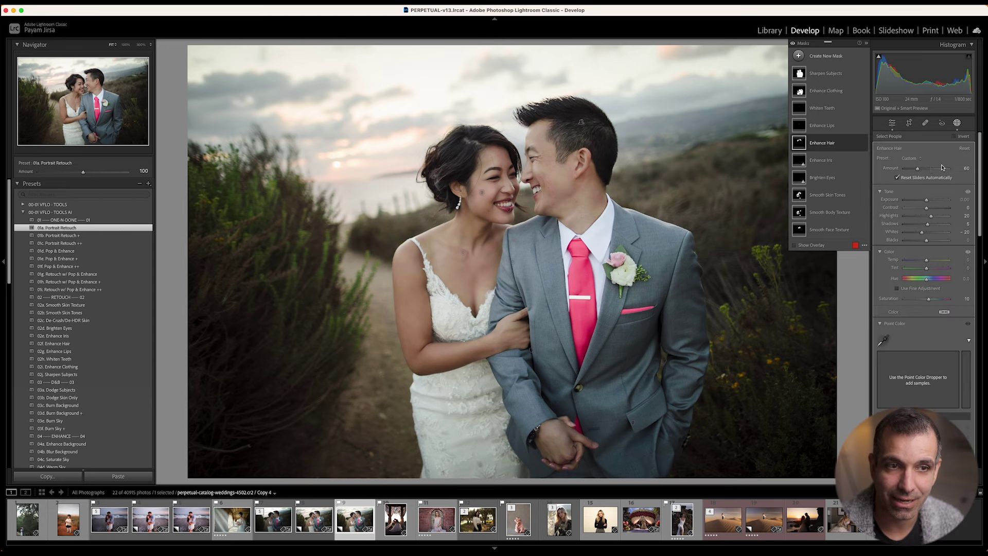
pyautogui.click(98, 244)
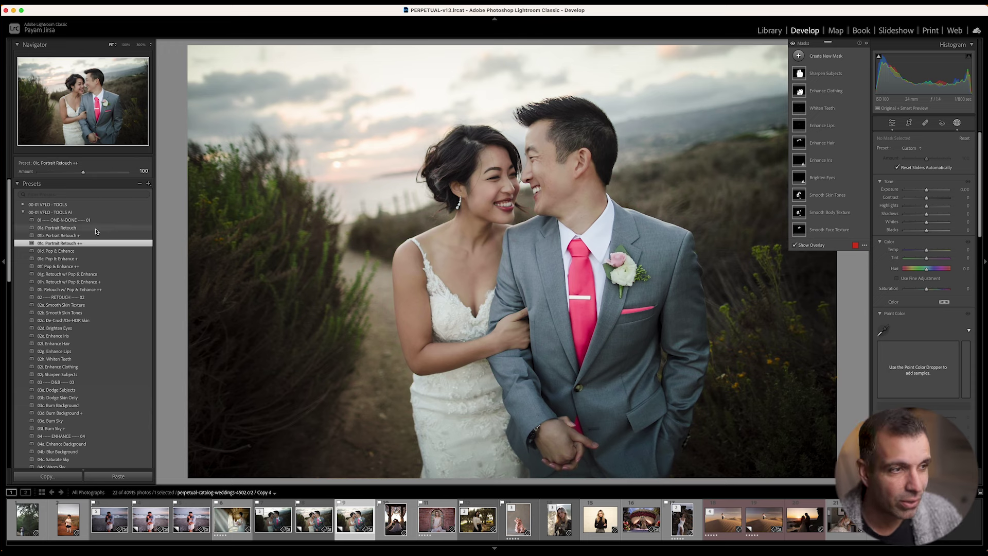
pyautogui.click(96, 227)
pyautogui.click(98, 235)
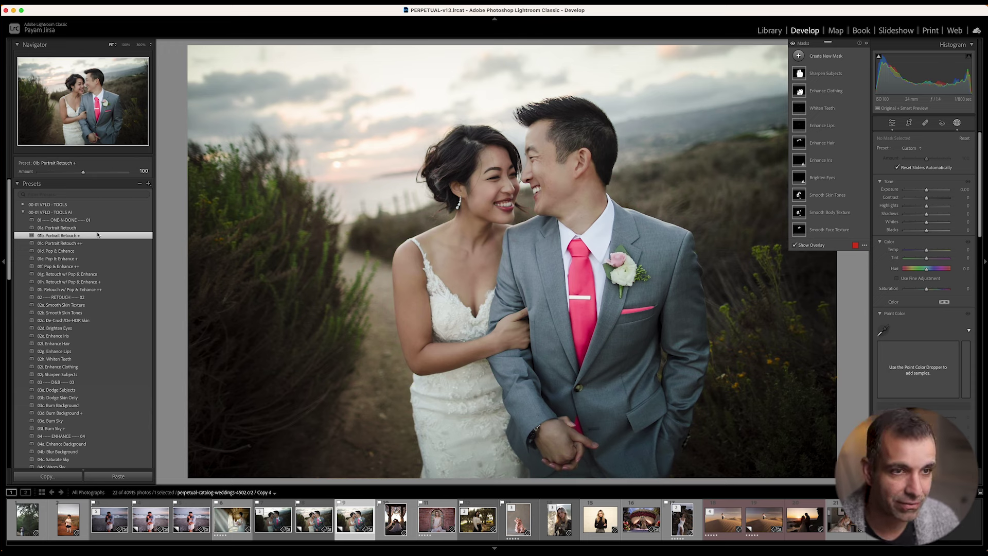
pyautogui.click(97, 227)
pyautogui.click(97, 242)
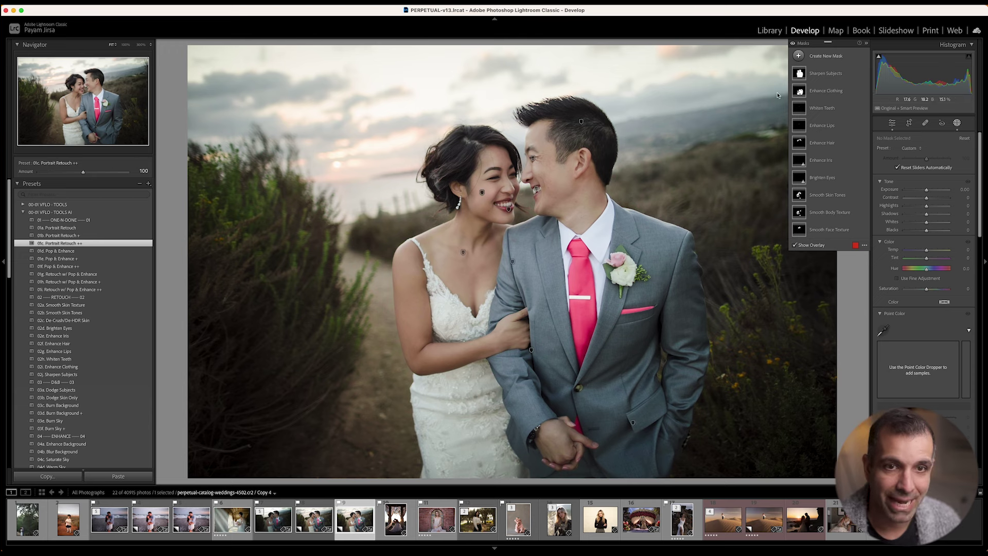
pyautogui.moveTo(803, 125)
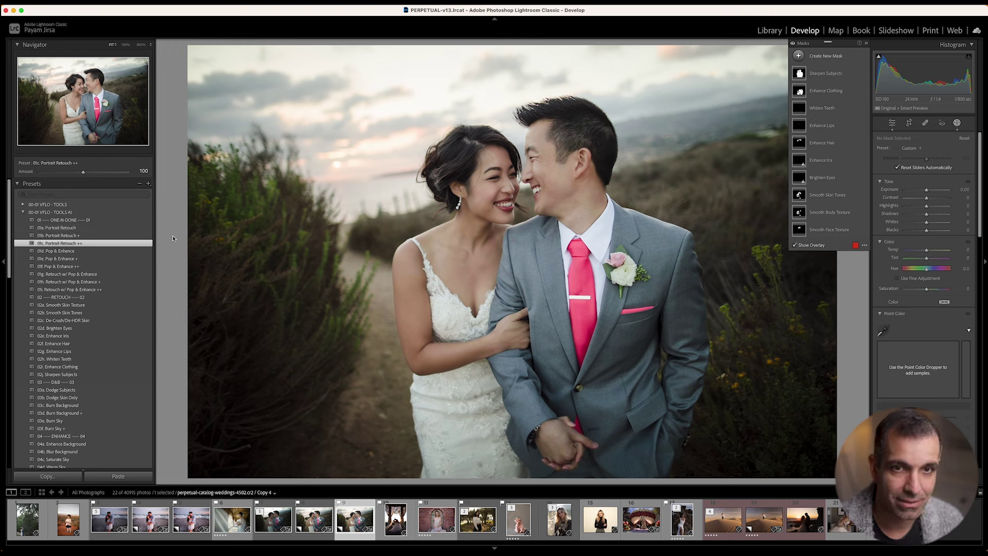
pyautogui.rightClick(813, 106)
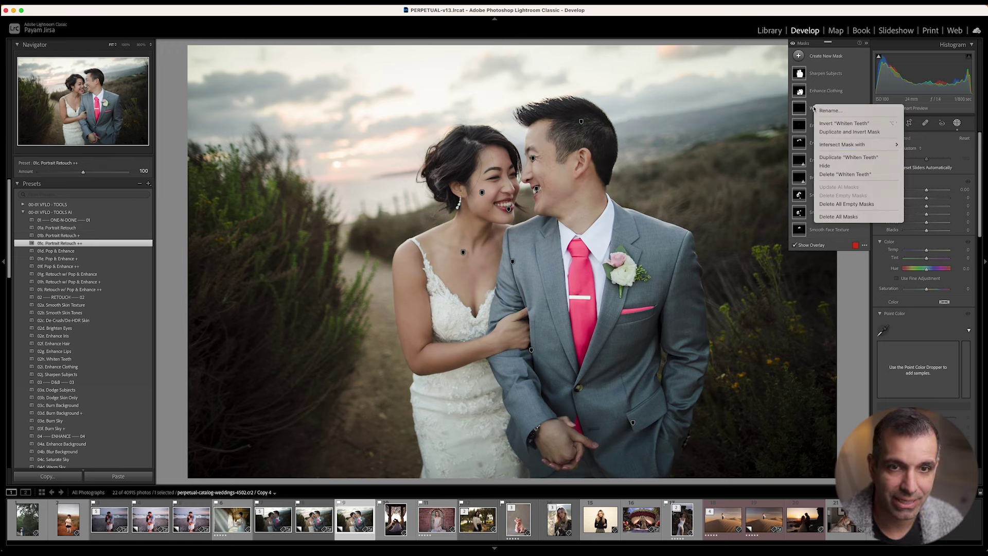
# Delete all masks, then try Pop & Enhance presets 01d, 01e and 01f, returning to 01d
pyautogui.click(845, 217)
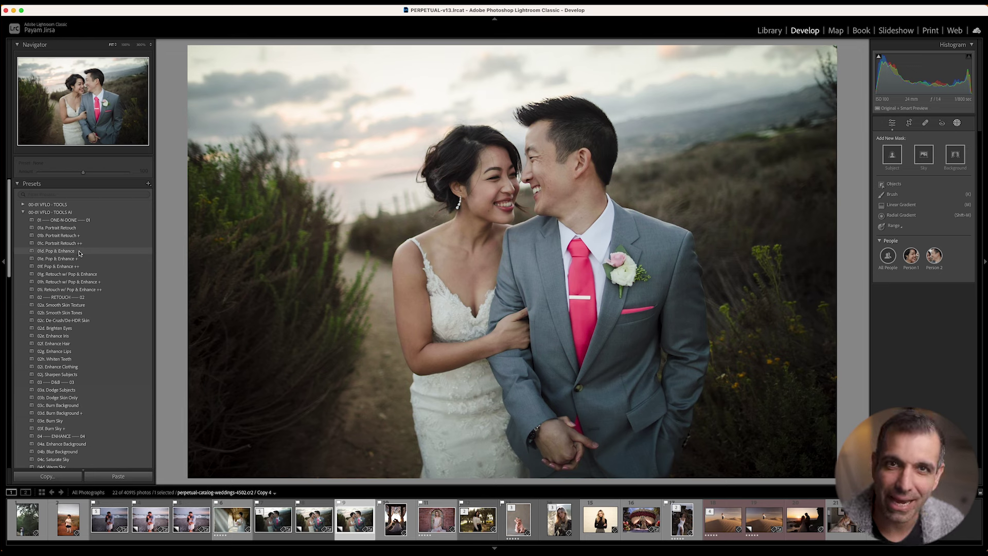
pyautogui.click(80, 253)
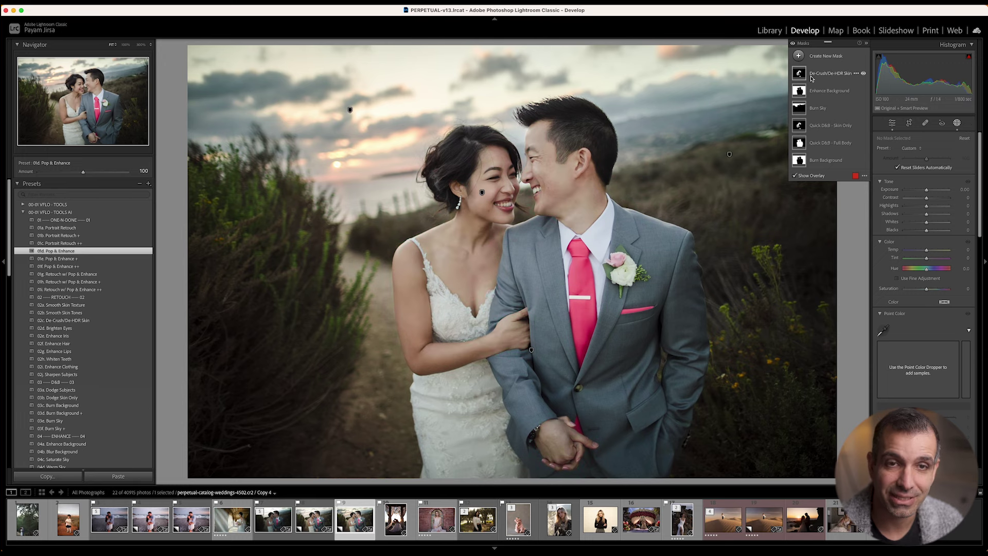
pyautogui.moveTo(805, 93)
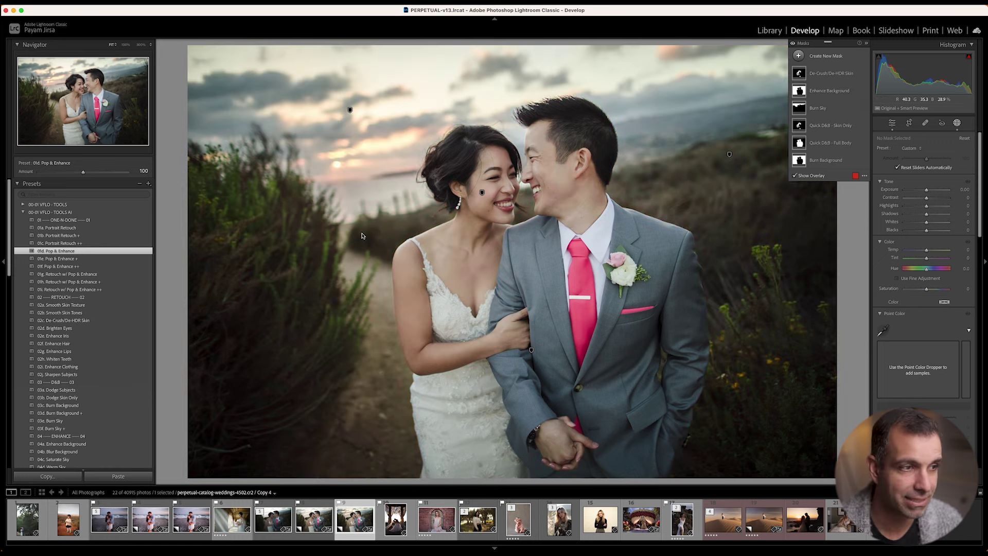
pyautogui.click(75, 259)
pyautogui.click(76, 266)
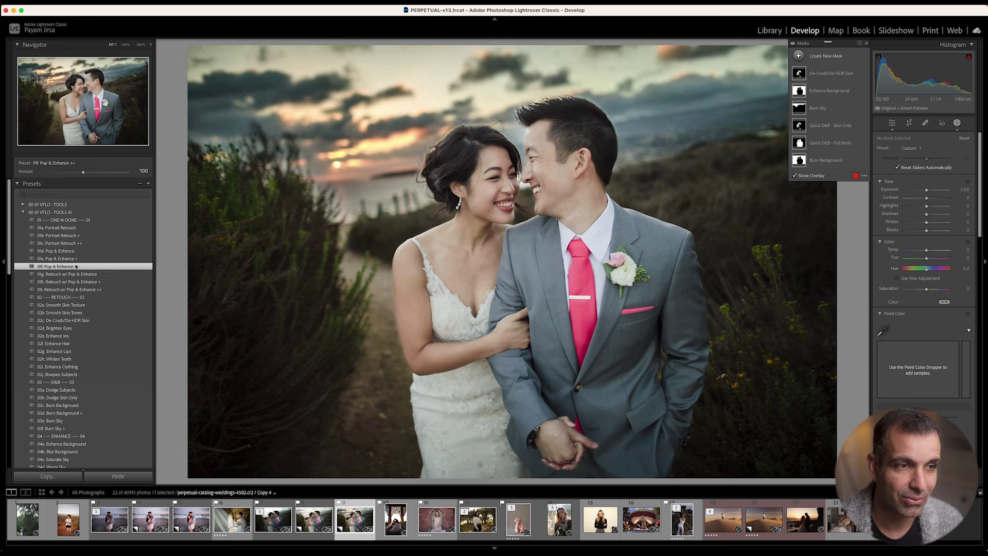
pyautogui.click(78, 258)
pyautogui.click(83, 251)
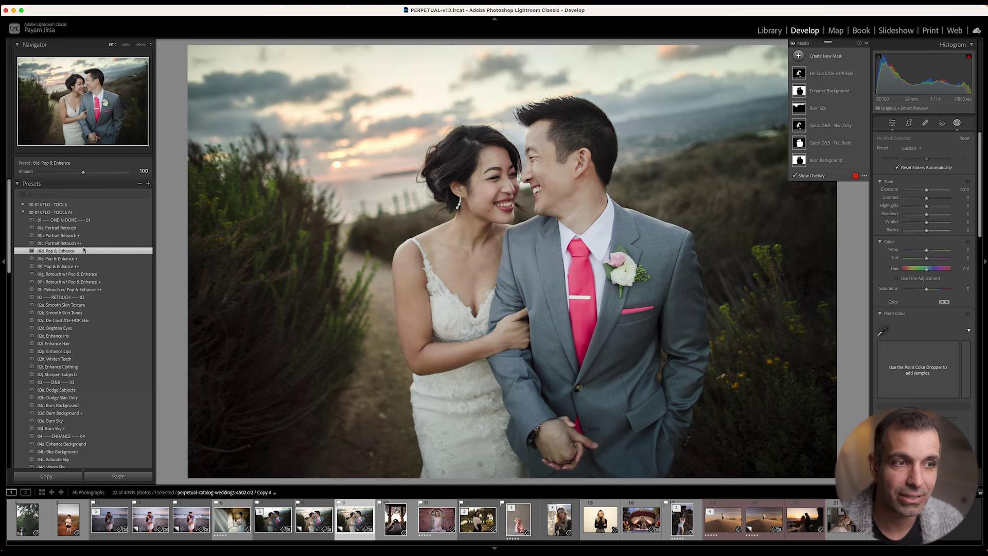
# Settle on 01g. Retouch w/ Pop & Enhance after trying 01c and 01h, then compare with the original
pyautogui.click(82, 243)
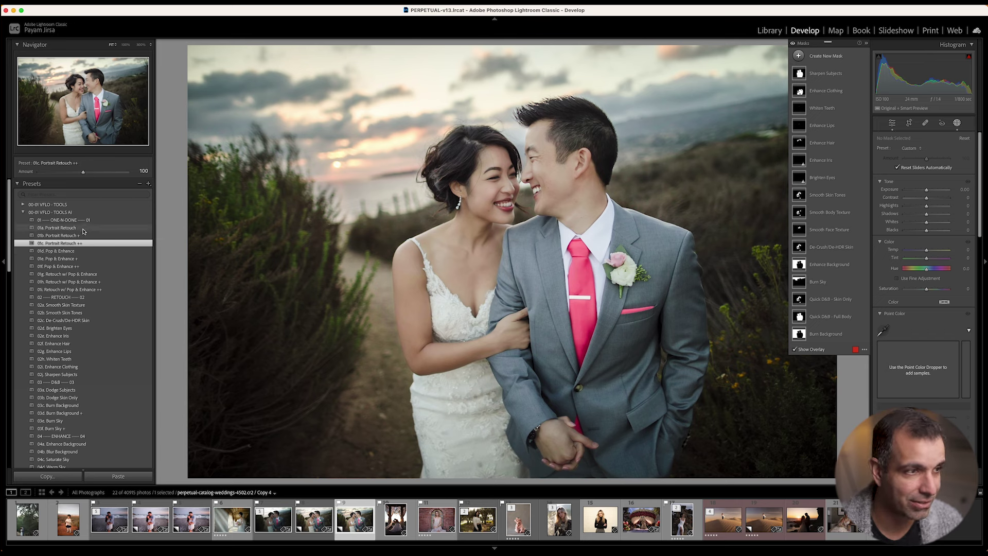
pyautogui.click(77, 250)
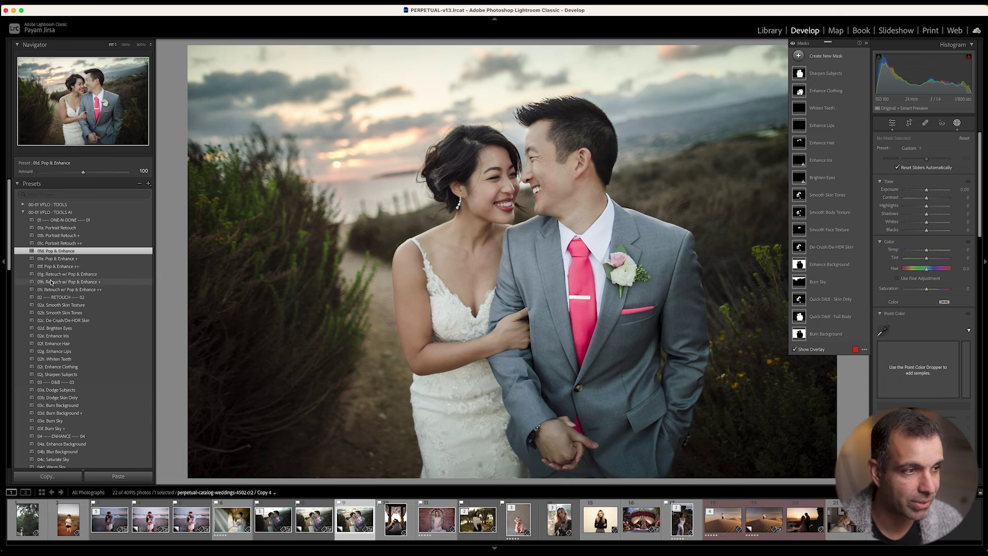
pyautogui.click(90, 274)
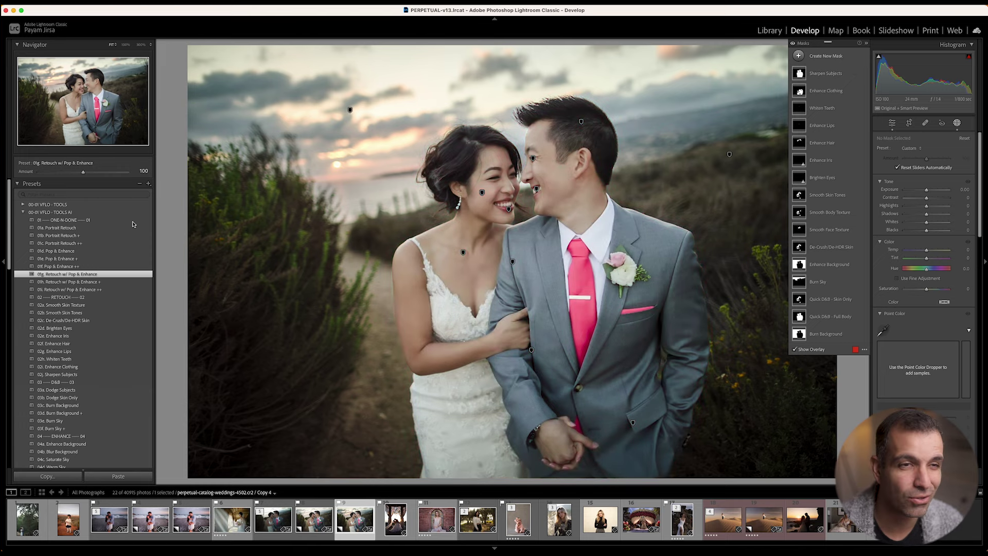
pyautogui.click(89, 281)
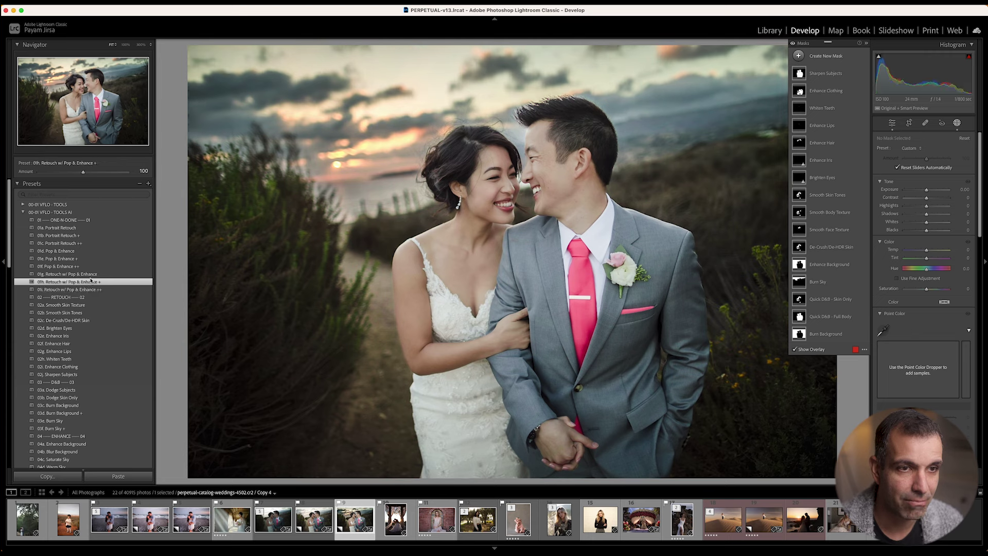
pyautogui.click(90, 275)
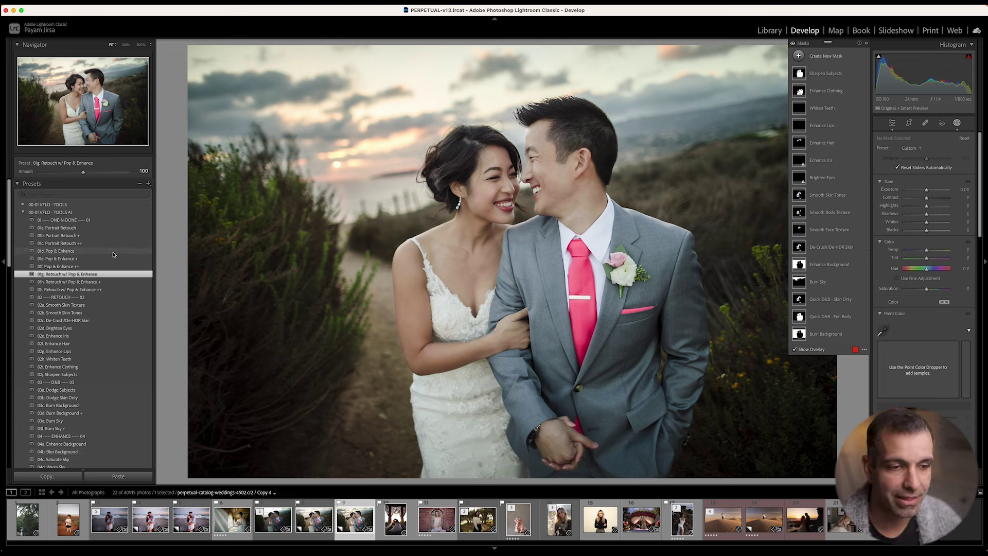
pyautogui.click(285, 515)
pyautogui.click(358, 526)
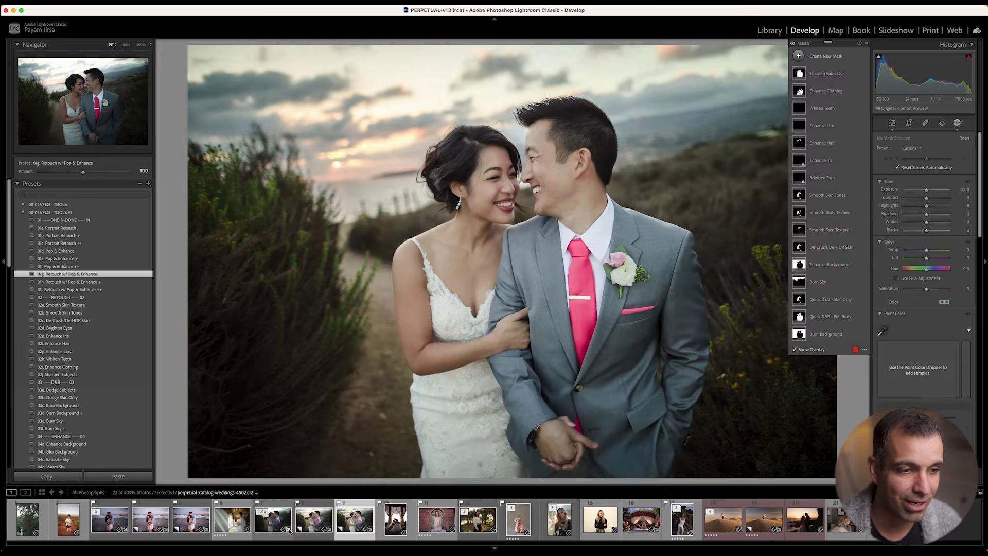
pyautogui.click(289, 531)
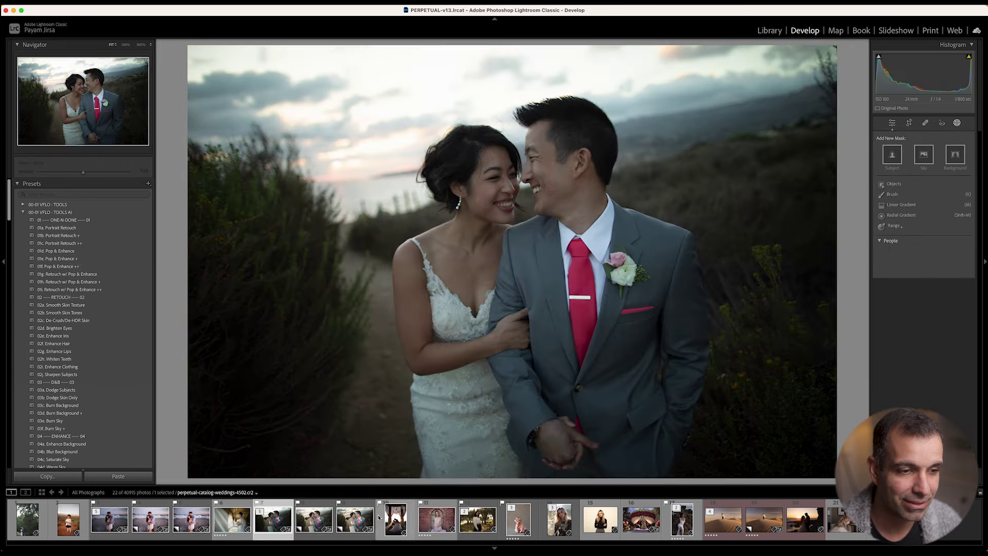
# Leave the wedding comparison and load the blonde woman in the black turtleneck via the filmstrip
pyautogui.click(358, 517)
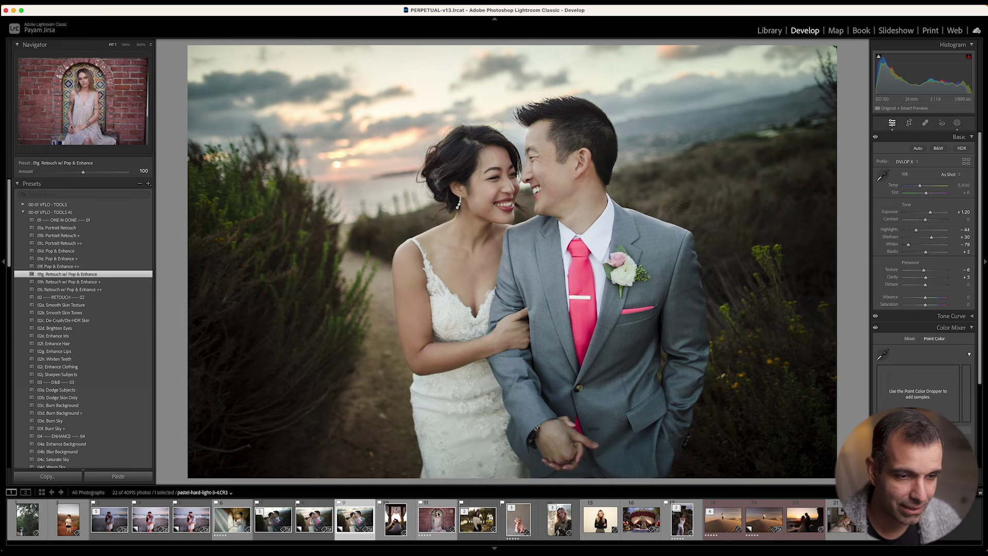
pyautogui.click(241, 530)
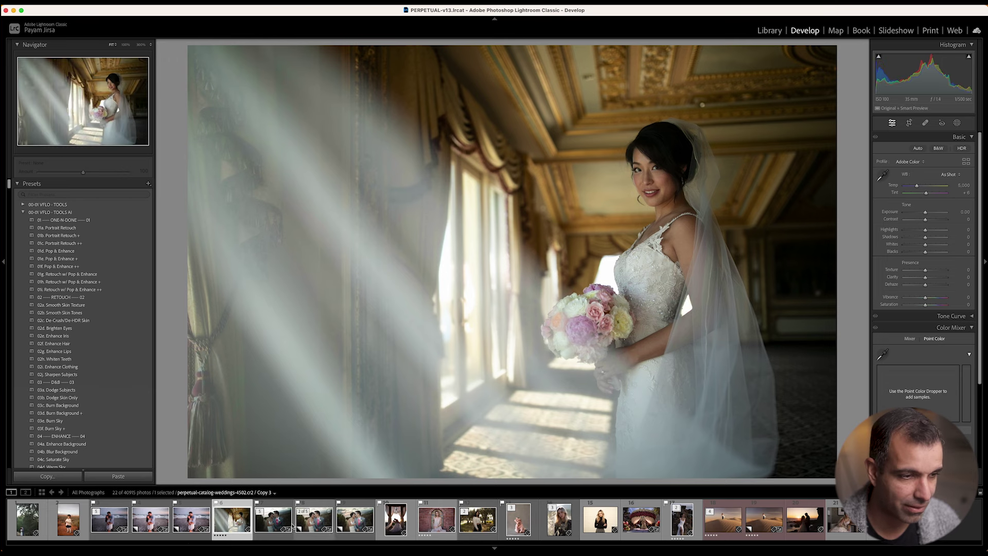
pyautogui.click(601, 522)
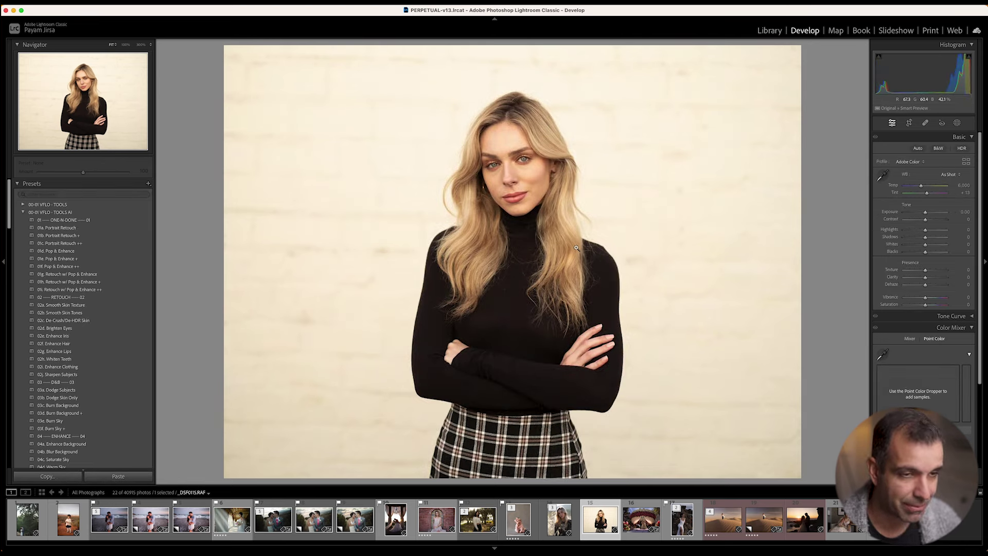
# Make a virtual copy of the turtleneck portrait, apply 03b. Hard Light (Open Sun), and select both copies
pyautogui.press('super+apostrophe')
pyautogui.scroll(-8, 73, 390)
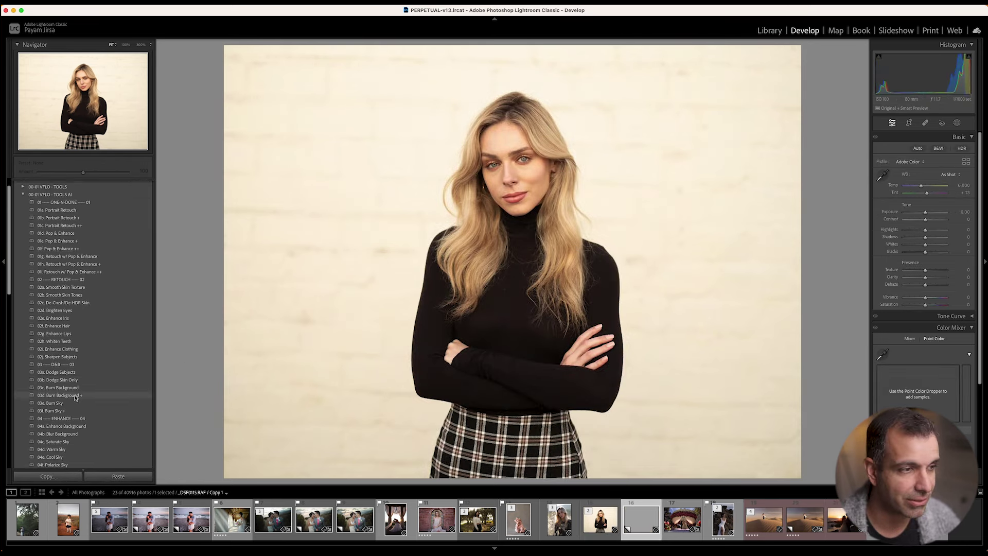
pyautogui.scroll(-2, 73, 390)
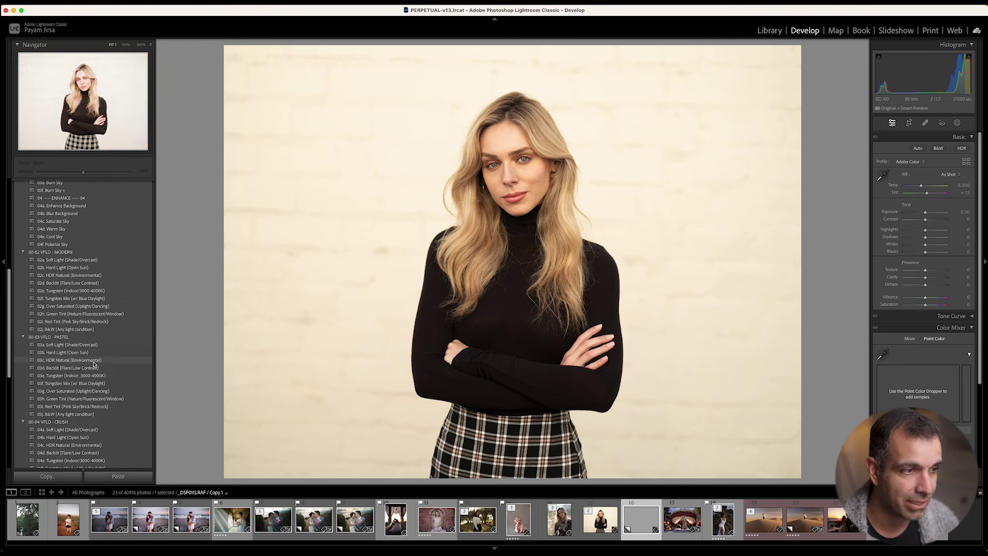
pyautogui.click(88, 352)
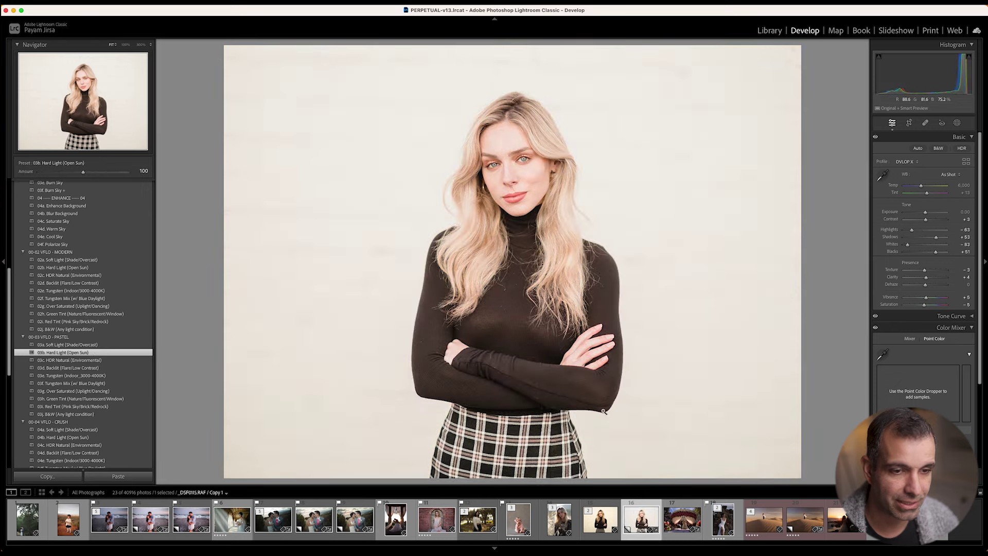
pyautogui.keyDown('shift'); pyautogui.click(599, 519); pyautogui.keyUp('shift')
# Sample white balance with the dropper, giving Temp 5,400 and Tint +16
pyautogui.scroll(-6, 944, 212)
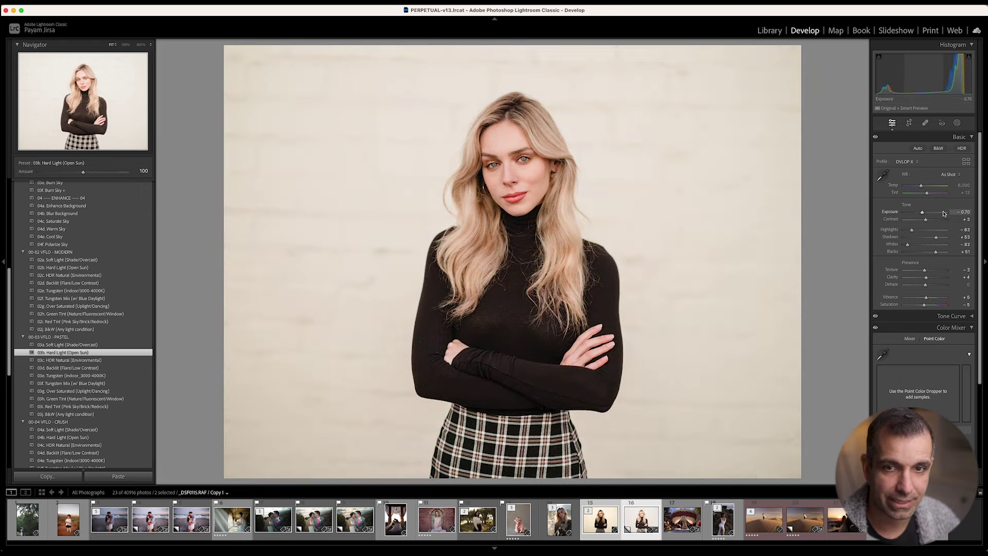
pyautogui.press('w')
pyautogui.click(686, 178)
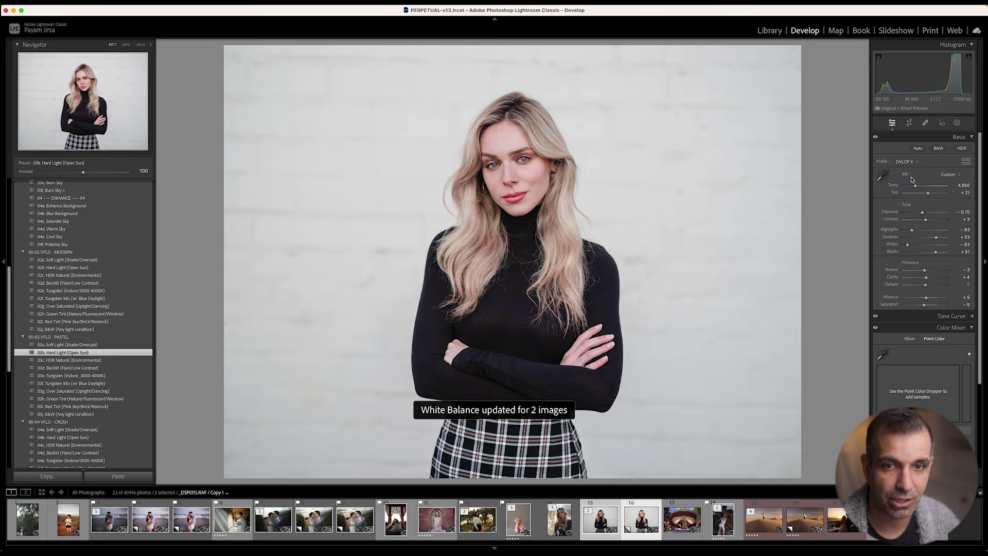
pyautogui.scroll(4, 926, 186)
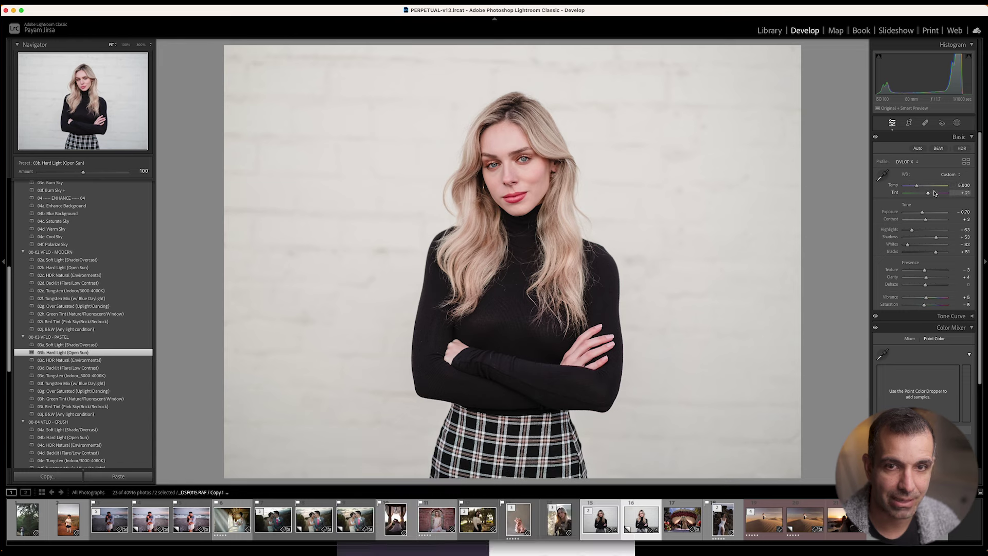
pyautogui.scroll(-2, 929, 190)
pyautogui.scroll(8, 931, 189)
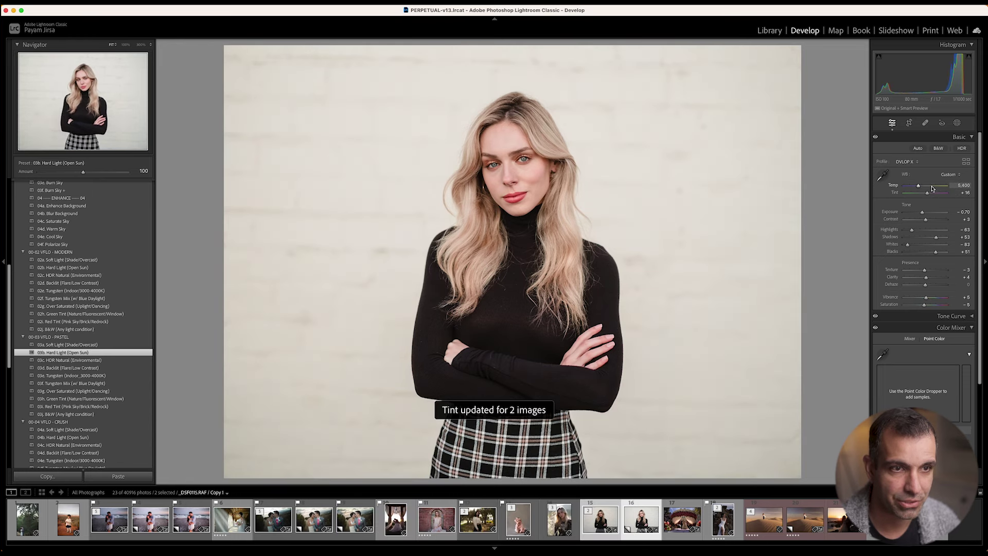
pyautogui.scroll(4, 931, 189)
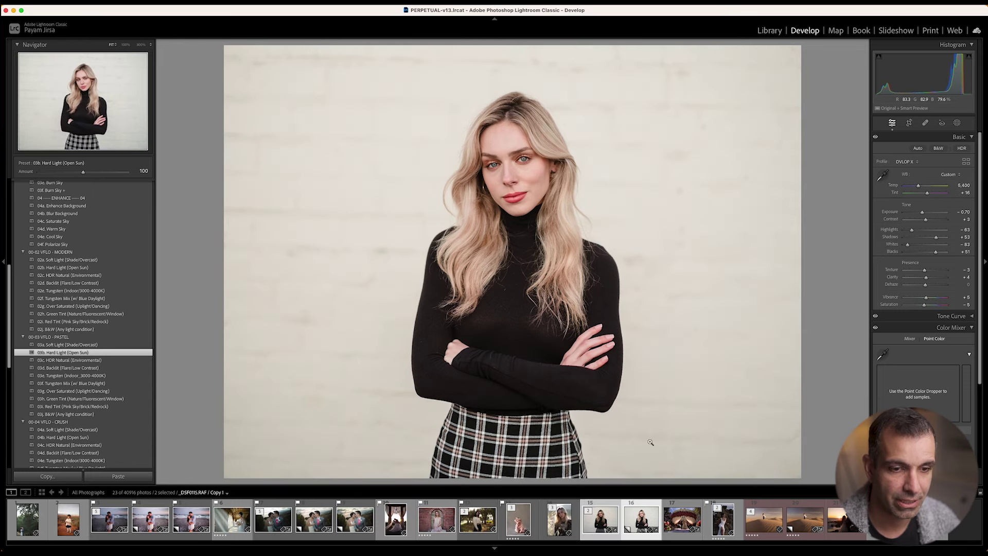
# Compare the edited copy against the original, then make another virtual copy
pyautogui.click(627, 524)
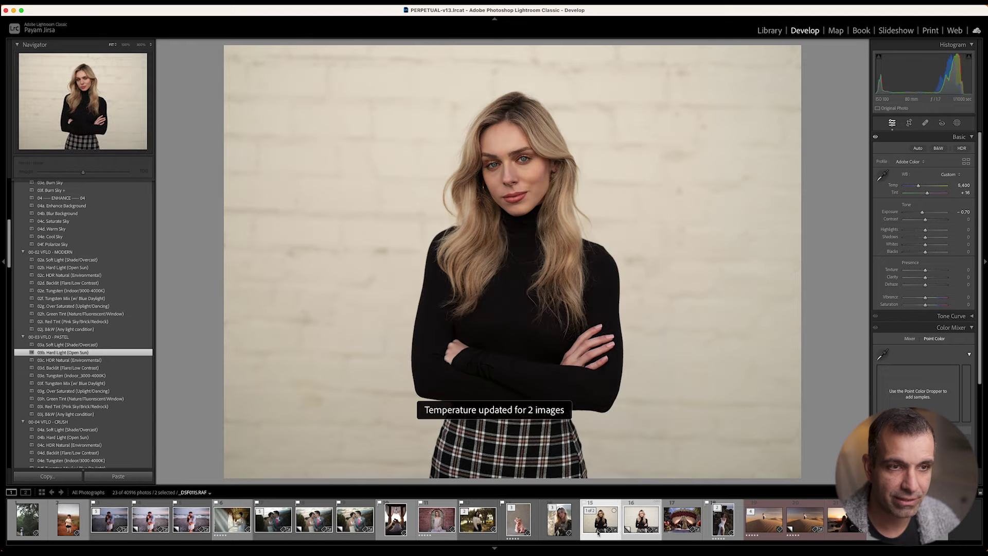
pyautogui.click(638, 525)
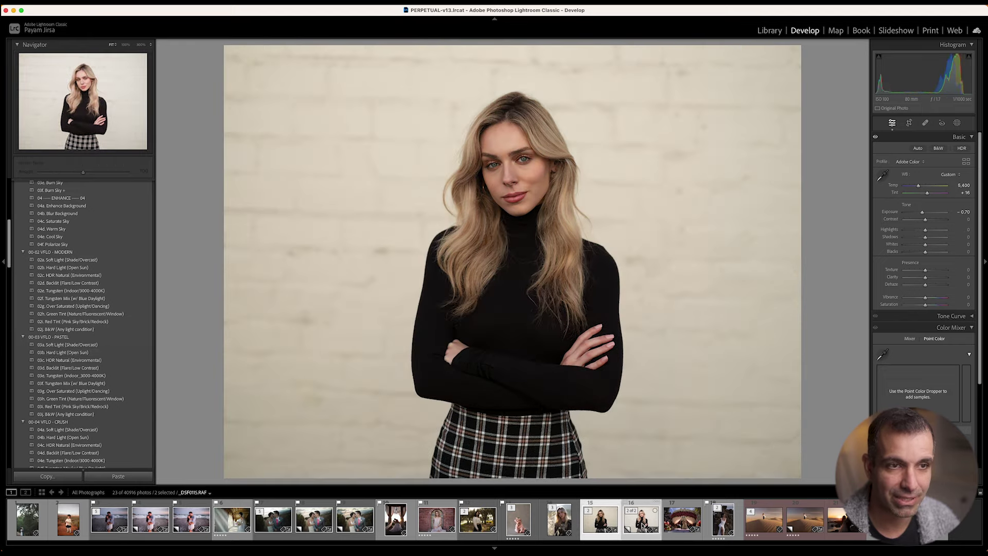
pyautogui.click(642, 524)
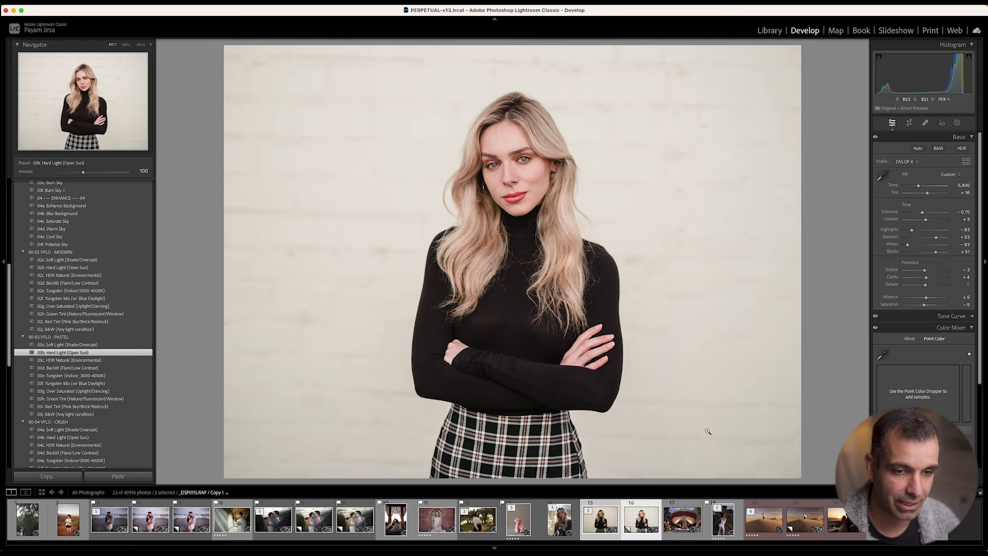
pyautogui.click(681, 519)
pyautogui.click(647, 530)
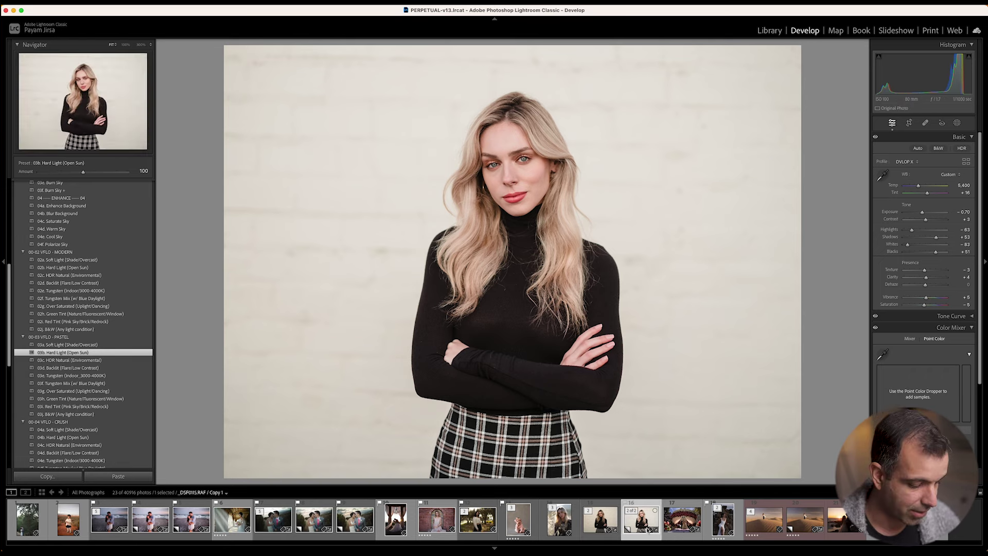
pyautogui.press('super+apostrophe')
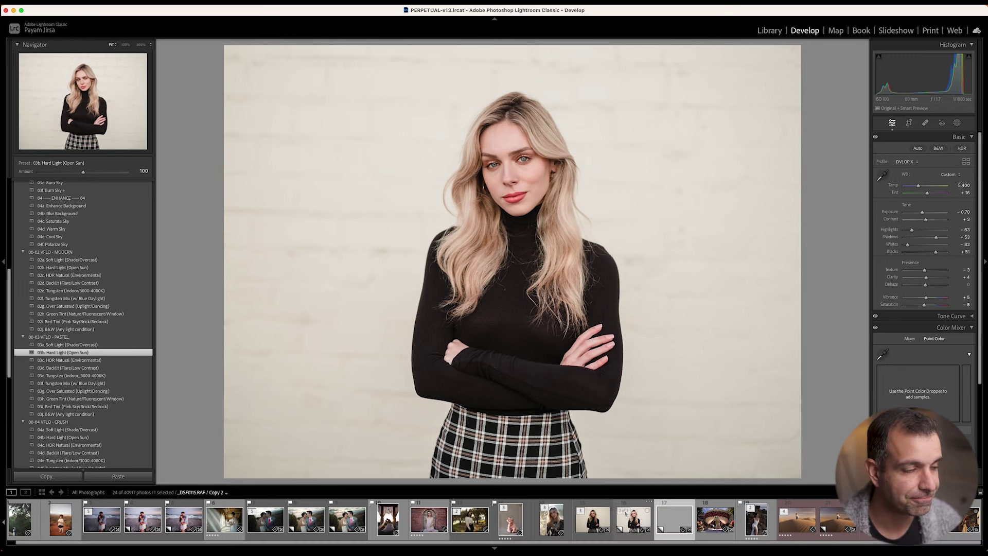
# Apply 01g. Retouch w/ Pop & Enhance to Copy 2 and show its AI masks list
pyautogui.scroll(10, 87, 253)
pyautogui.scroll(2, 88, 252)
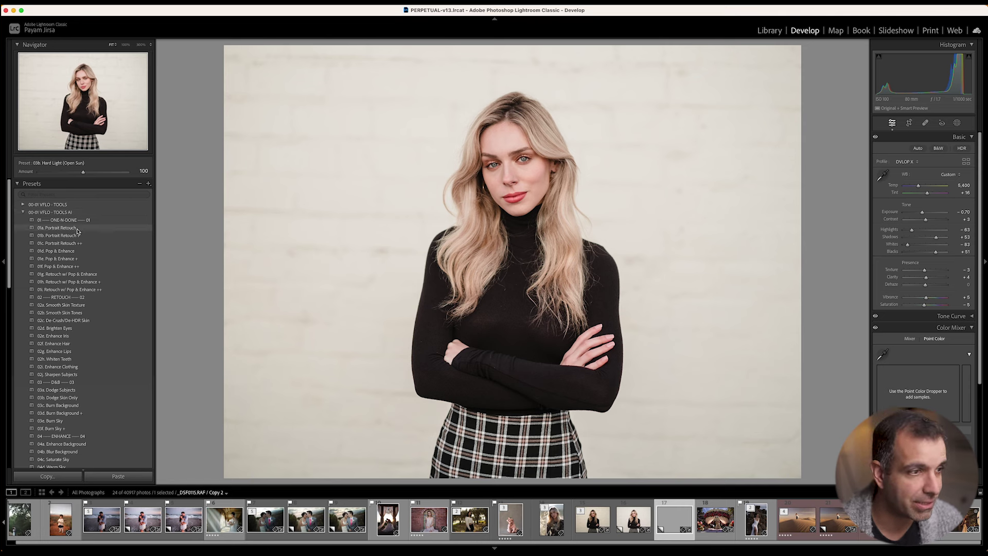
pyautogui.click(71, 274)
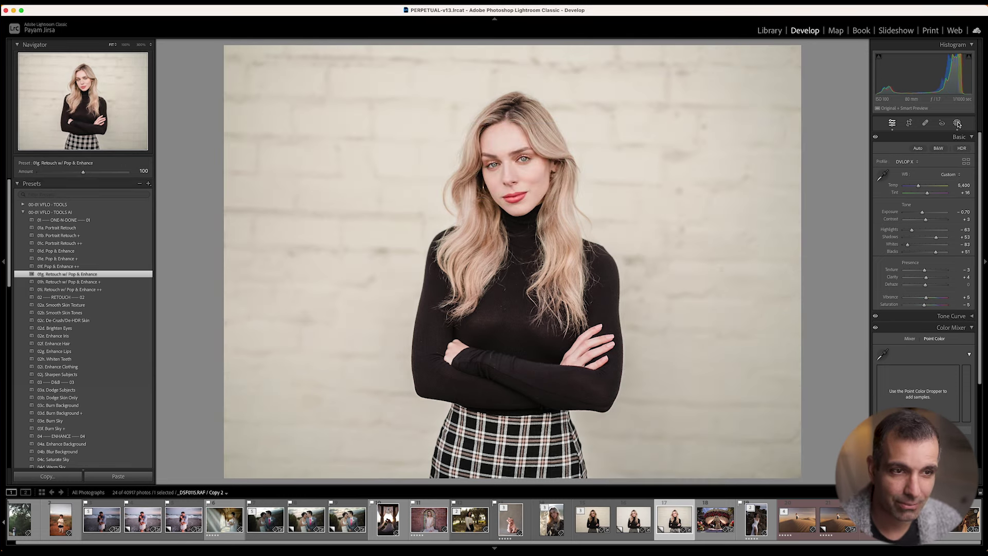
pyautogui.click(958, 124)
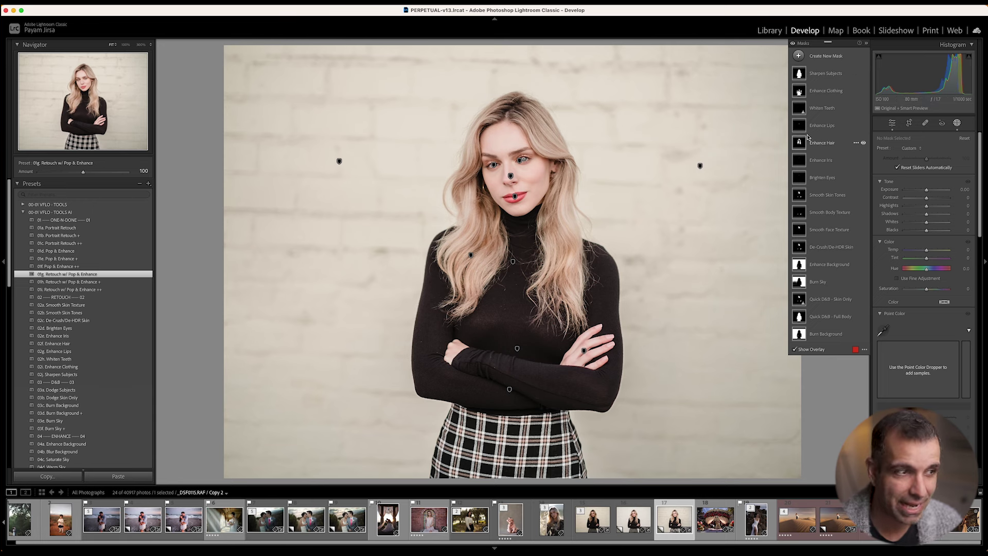
# Apply 02e. Enhance Iris and raise the Enhance Iris mask amount to 139
pyautogui.moveTo(805, 87)
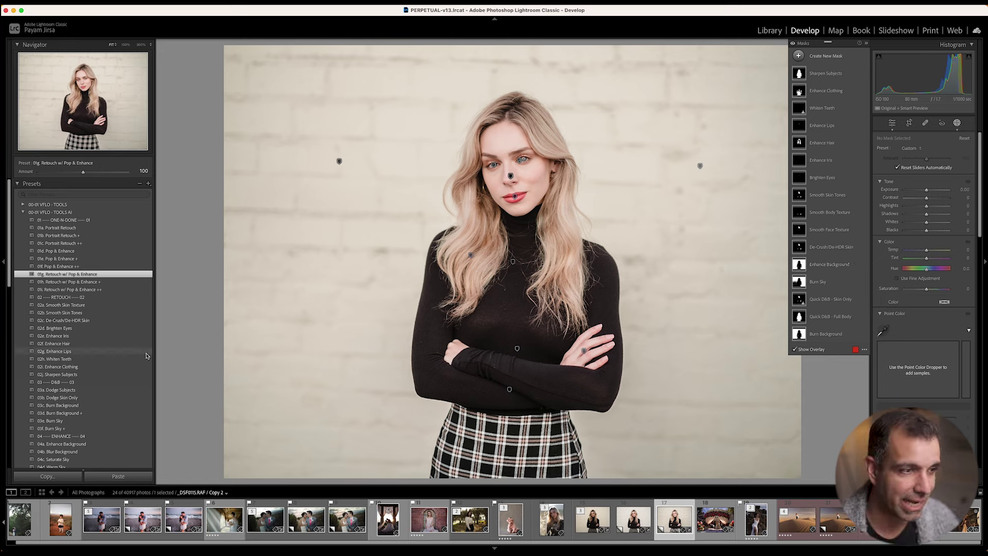
pyautogui.click(119, 337)
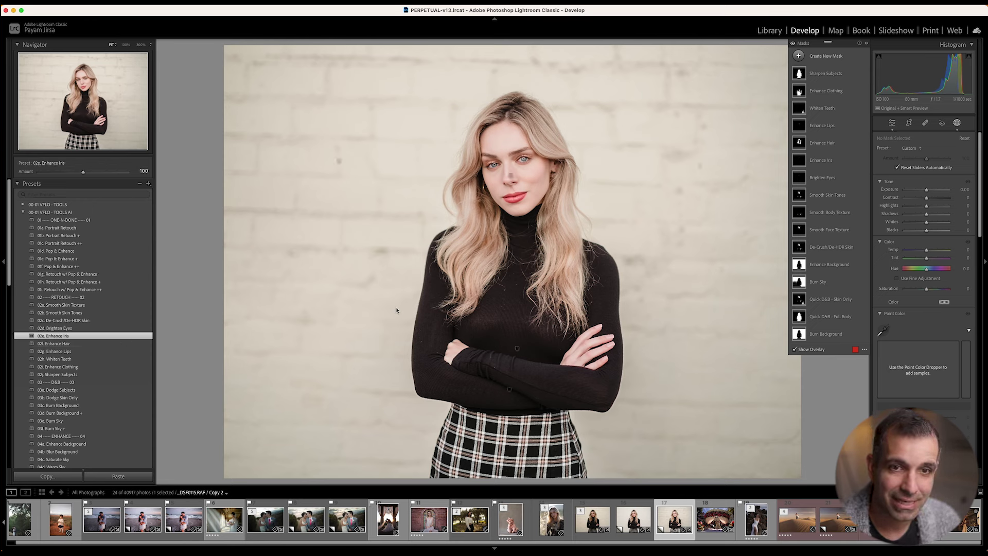
pyautogui.click(811, 160)
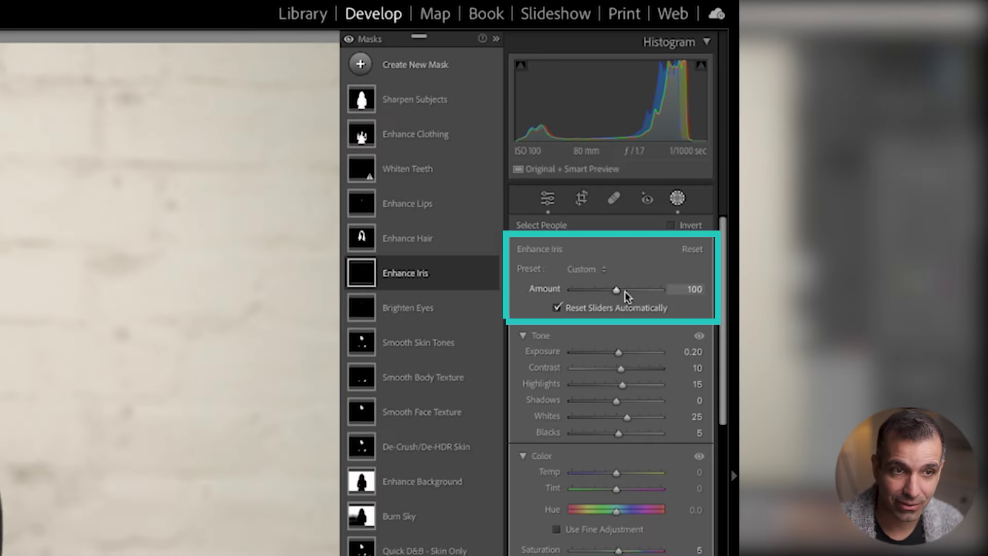
pyautogui.moveTo(625, 291)
pyautogui.mouseDown()
pyautogui.moveTo(635, 295)
pyautogui.moveTo(595, 291)
pyautogui.moveTo(634, 297)
pyautogui.mouseUp()
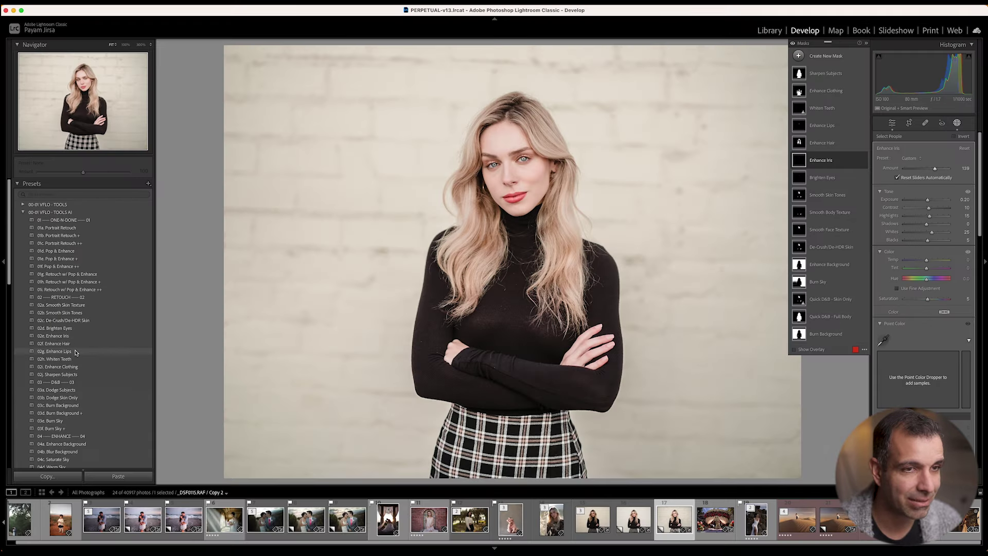
# Lower Enhance Lips to 55, apply 02i. Enhance Clothing, and select the Brighten Eyes mask
pyautogui.click(75, 352)
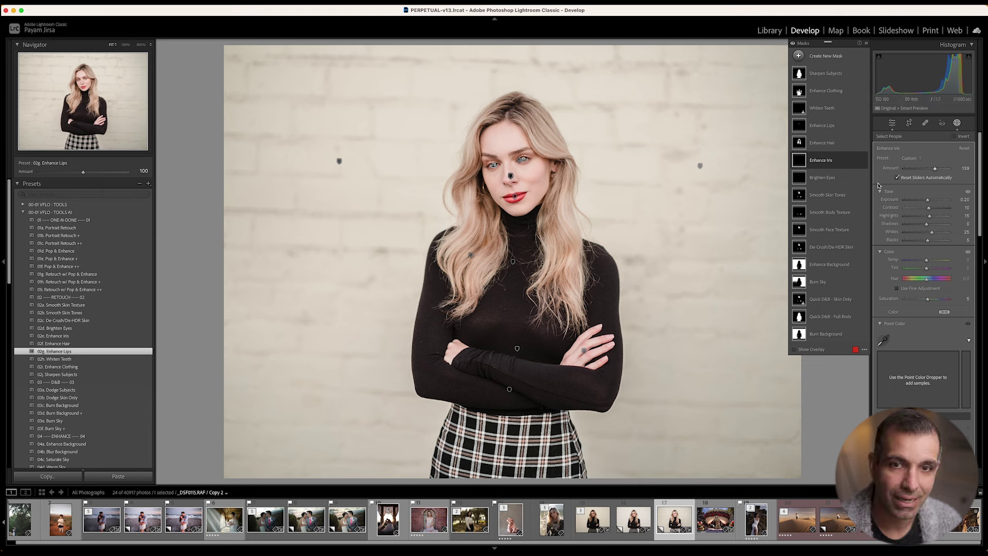
pyautogui.moveTo(918, 167); pyautogui.dragTo(908, 168)
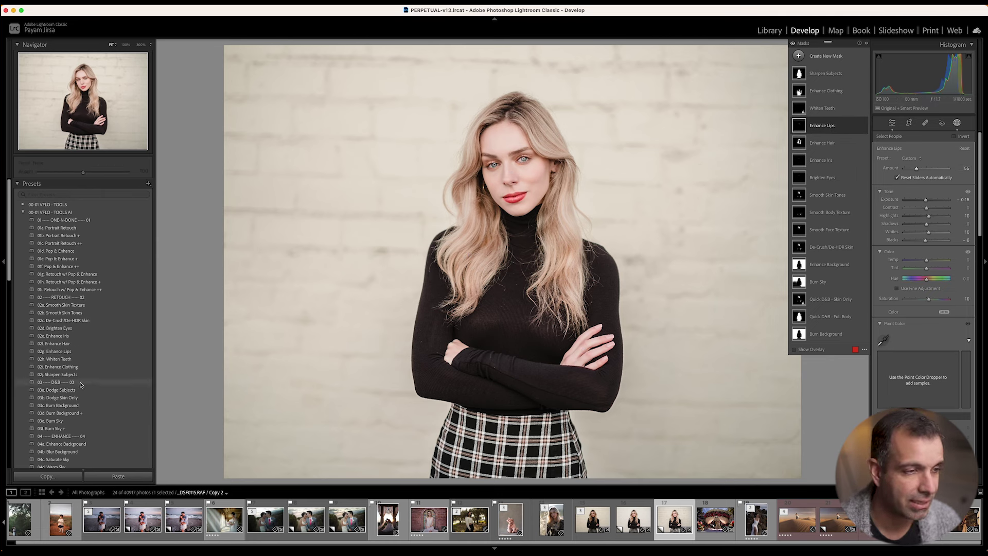
pyautogui.click(82, 367)
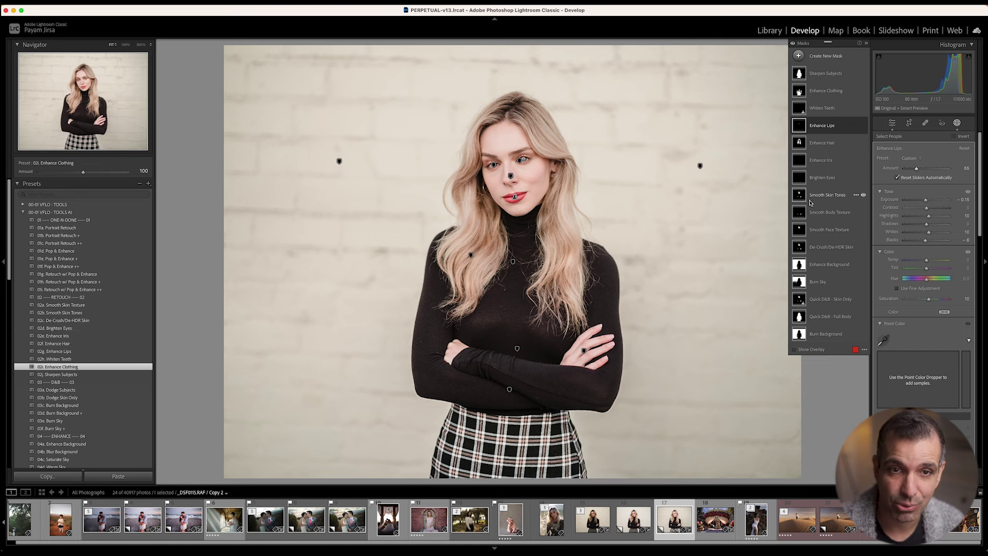
pyautogui.click(803, 177)
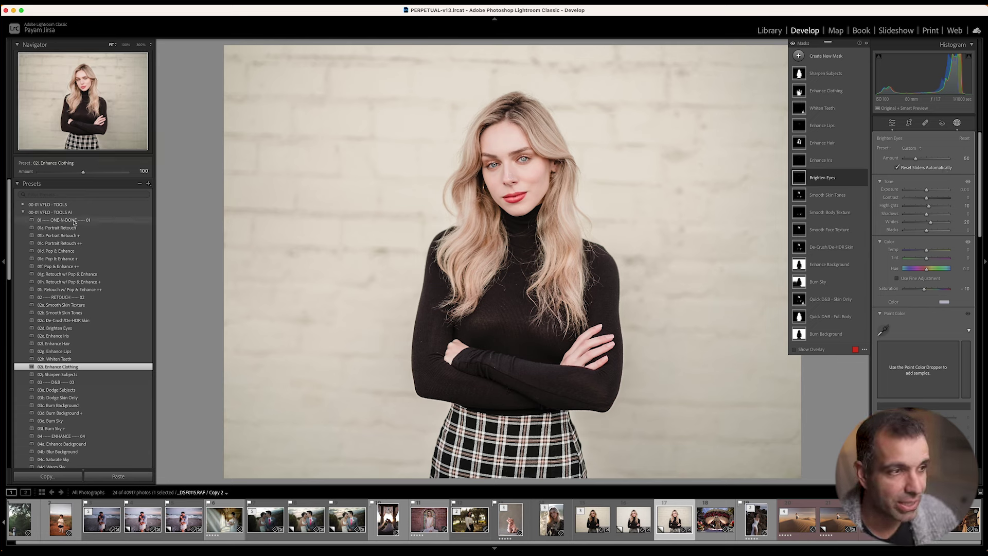
# Compare 03c. Burn Background with 03d. Burn Background +, keeping the milder 03c
pyautogui.scroll(-1, 86, 277)
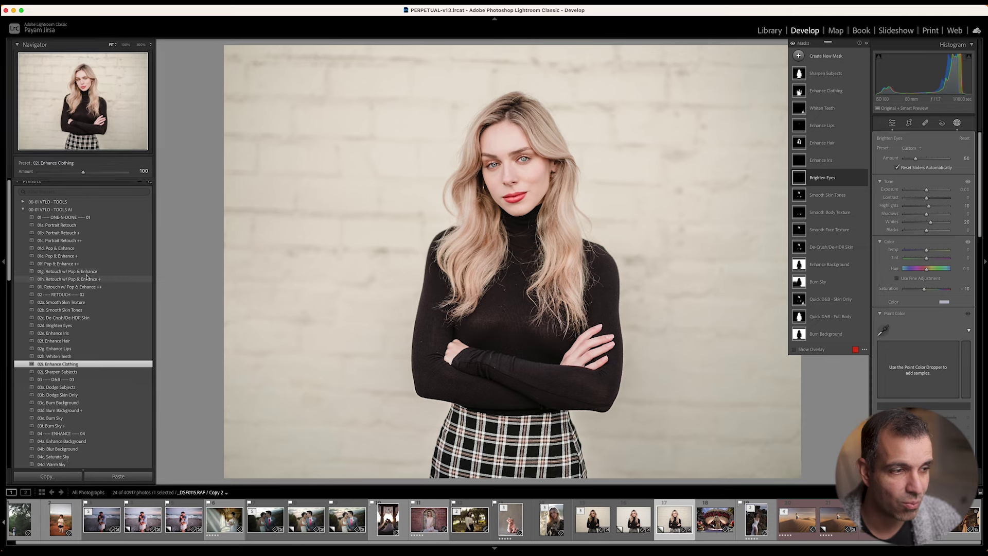
pyautogui.scroll(-3, 82, 289)
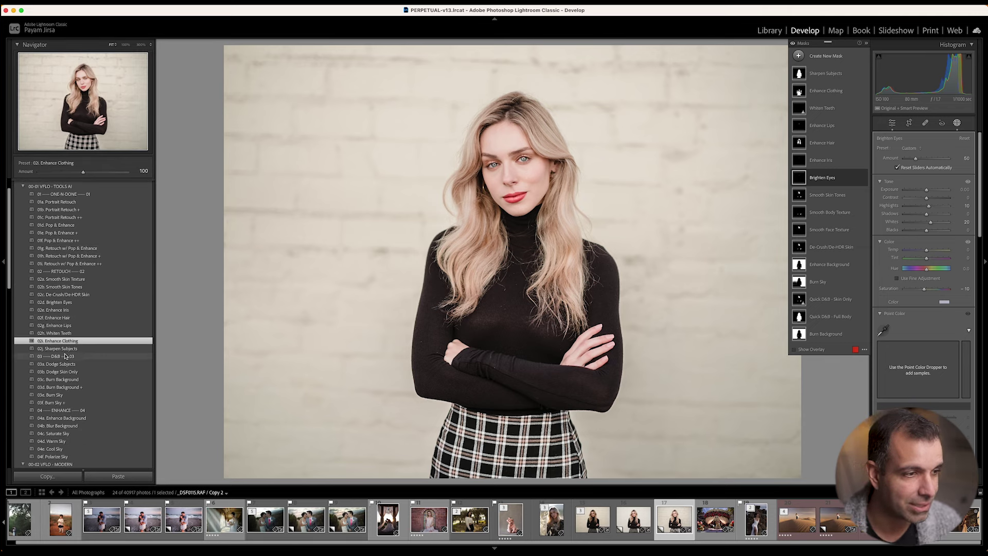
pyautogui.click(73, 379)
pyautogui.click(72, 386)
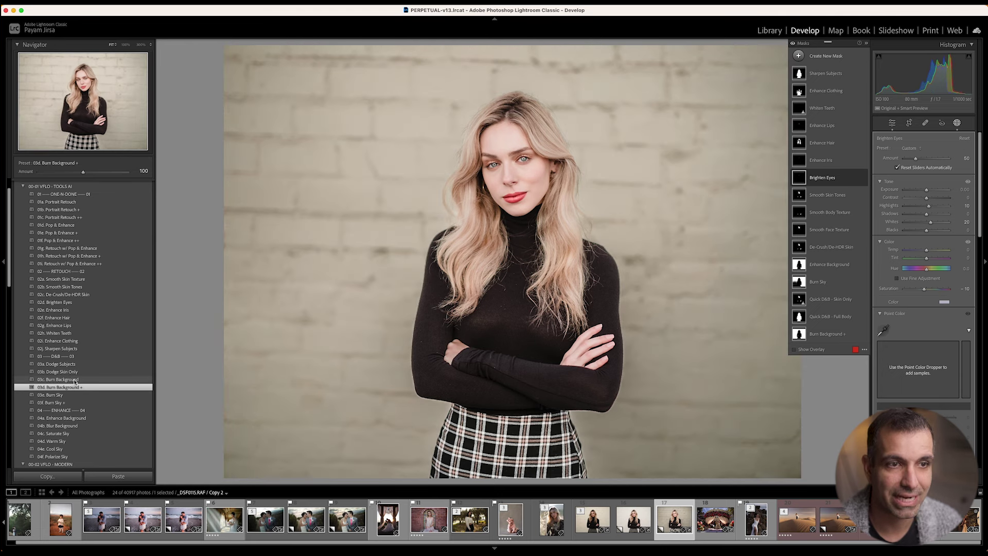
pyautogui.click(75, 380)
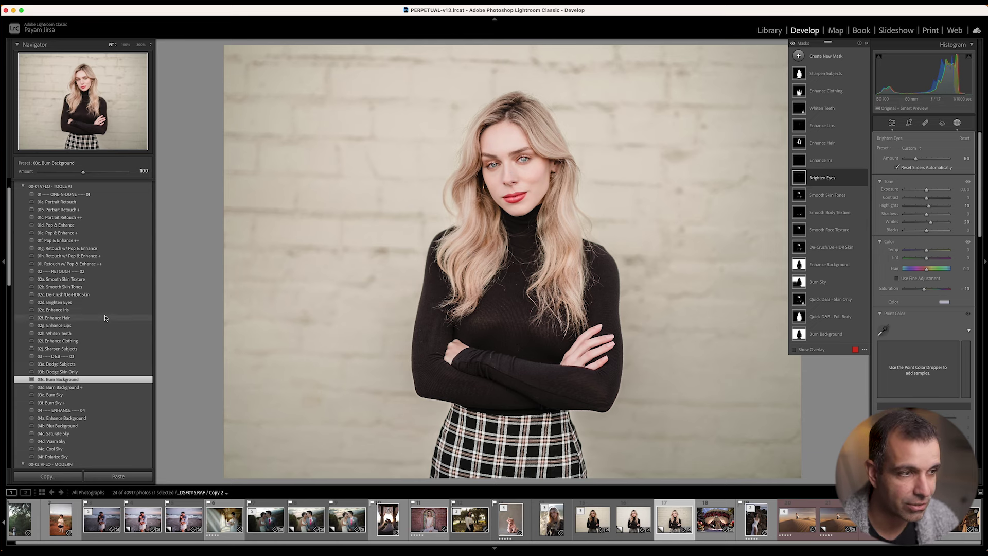
pyautogui.scroll(-2, 77, 318)
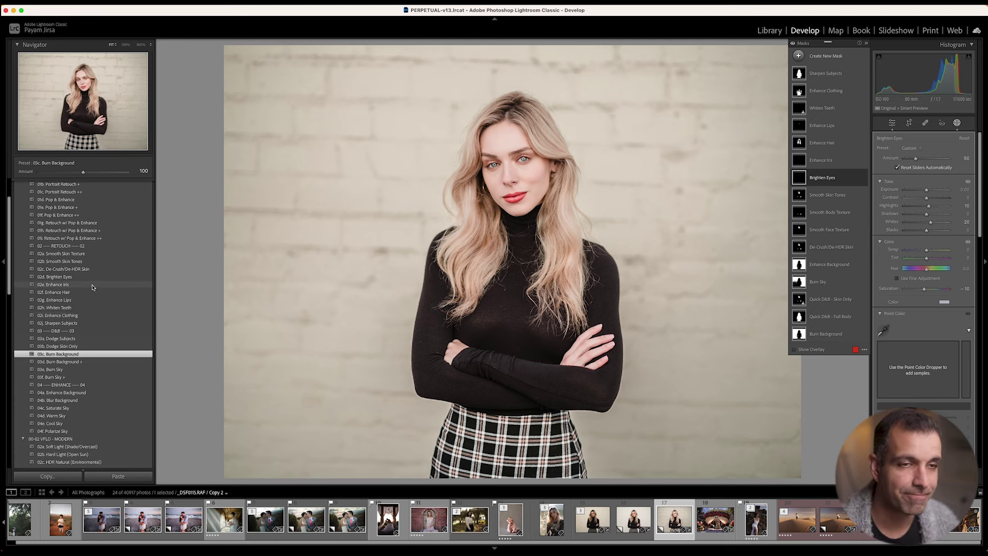
pyautogui.scroll(4, 98, 268)
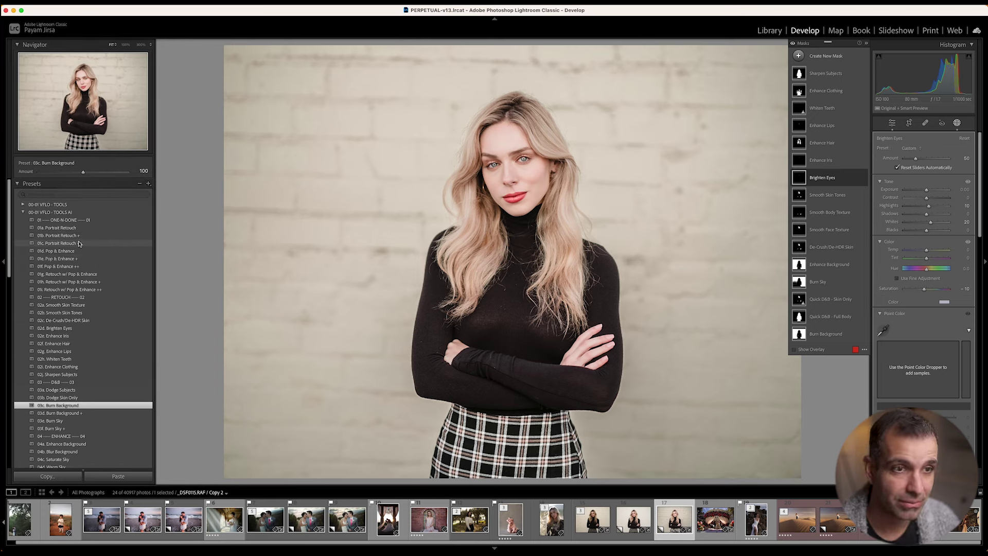
pyautogui.click(23, 205)
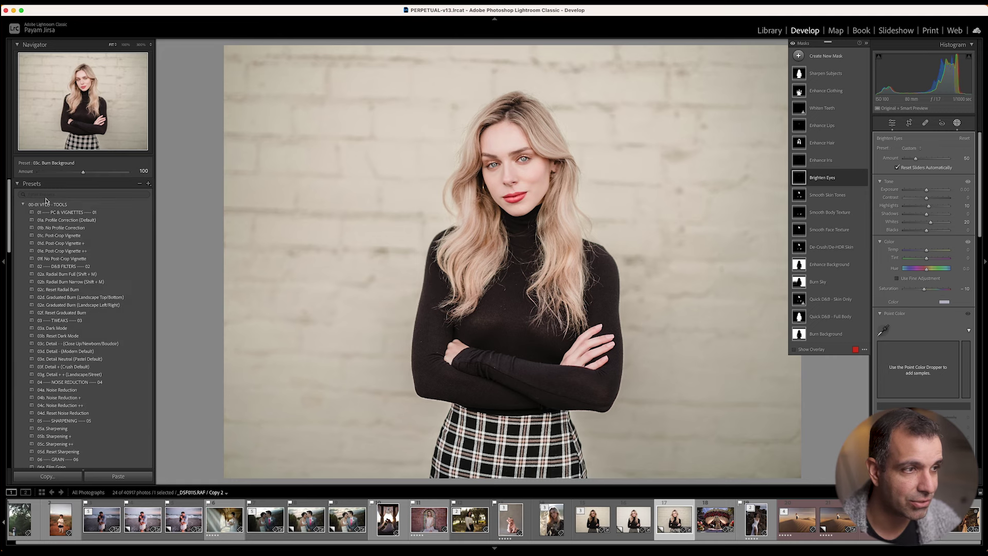
# Apply 02a. Radial Burn Full and move Mask 1's radial gradient up, narrowed around her
pyautogui.click(18, 46)
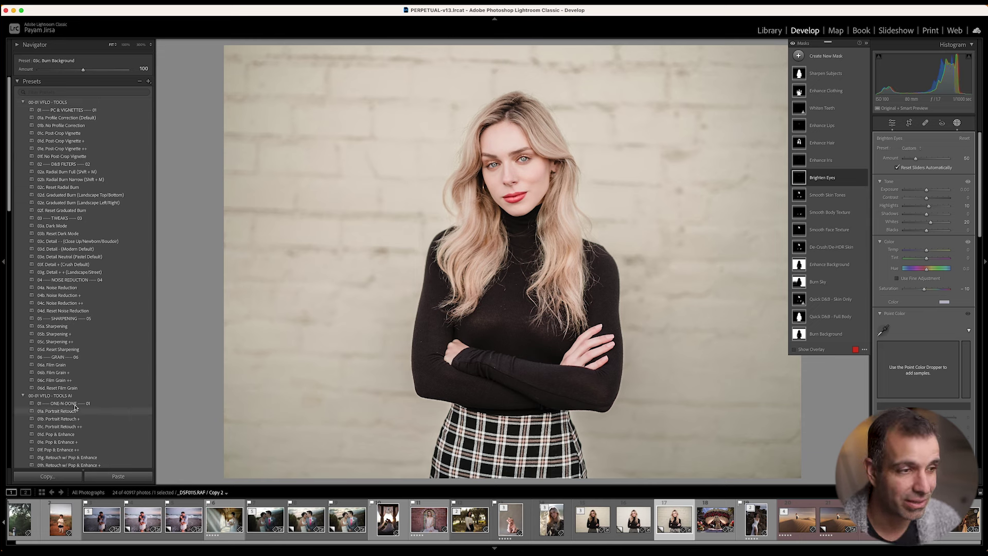
pyautogui.click(74, 172)
pyautogui.click(816, 74)
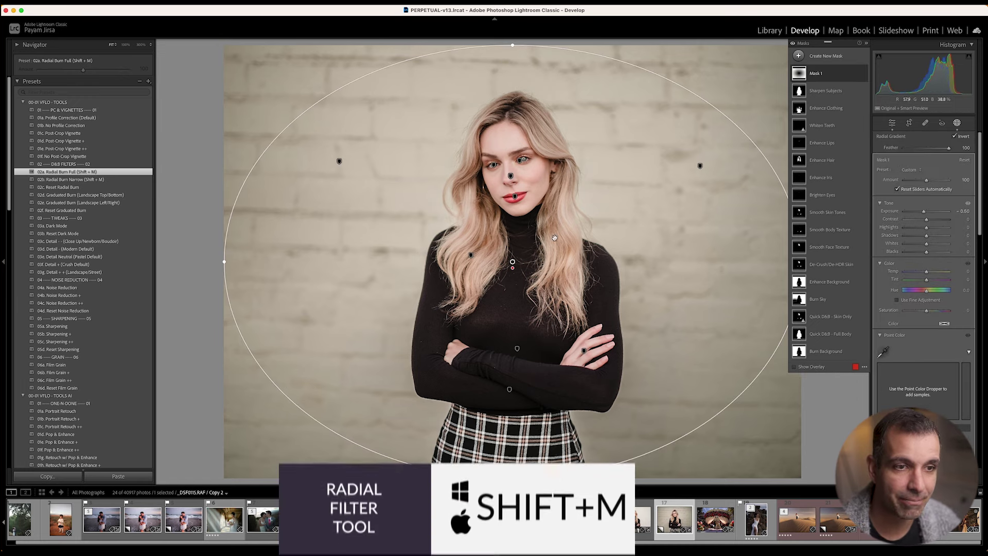
pyautogui.moveTo(512, 261); pyautogui.dragTo(512, 196)
pyautogui.moveTo(220, 210); pyautogui.dragTo(288, 212)
pyautogui.moveTo(512, 412); pyautogui.dragTo(535, 482)
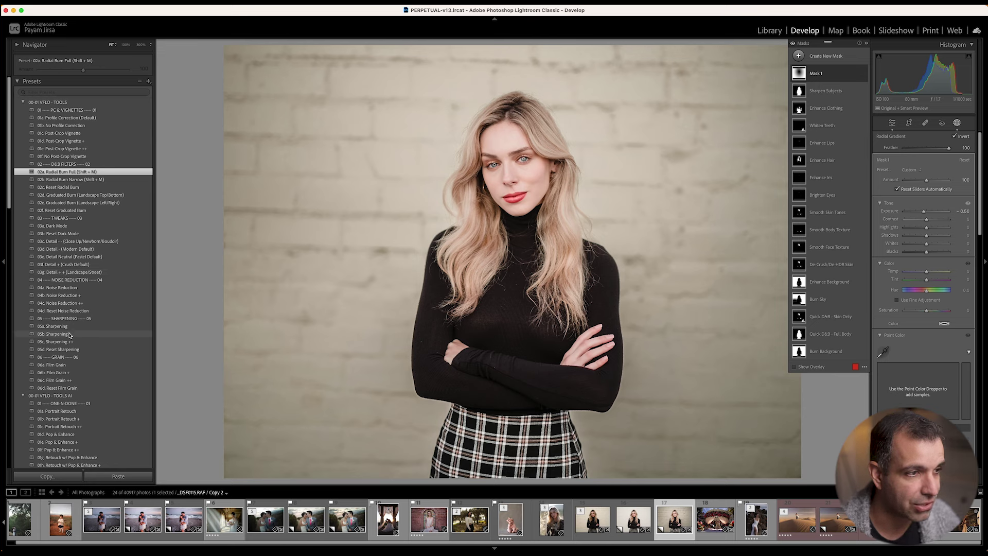
# Apply 03e. Detail Neutral (Pastel Default), undo the 03f Crush attempt, and exit Masking
pyautogui.click(78, 256)
pyautogui.click(76, 265)
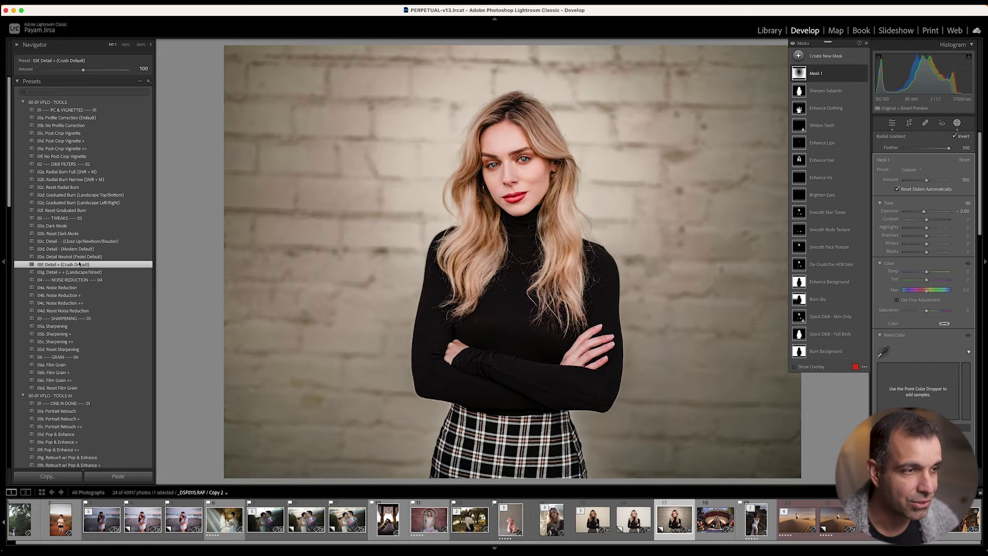
pyautogui.press('super+z')
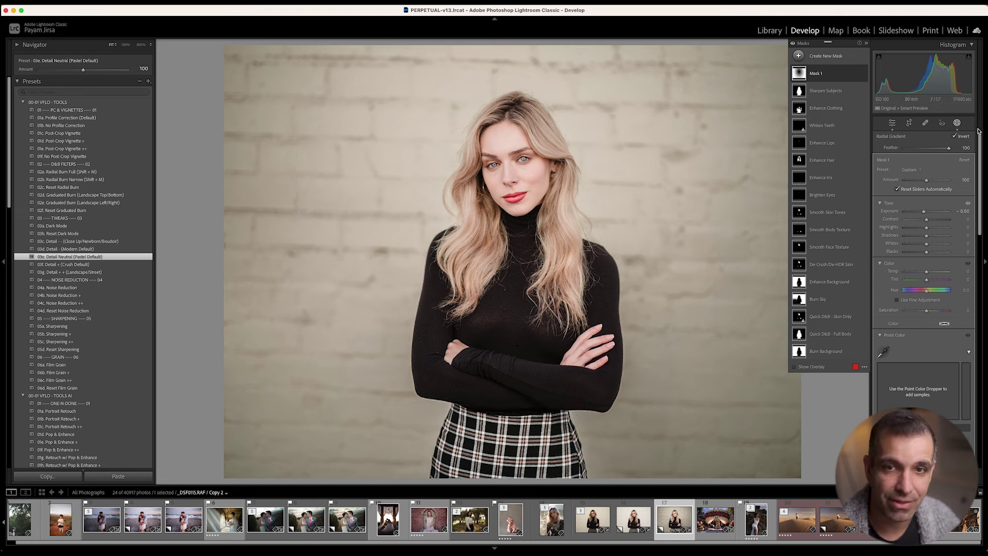
pyautogui.click(958, 123)
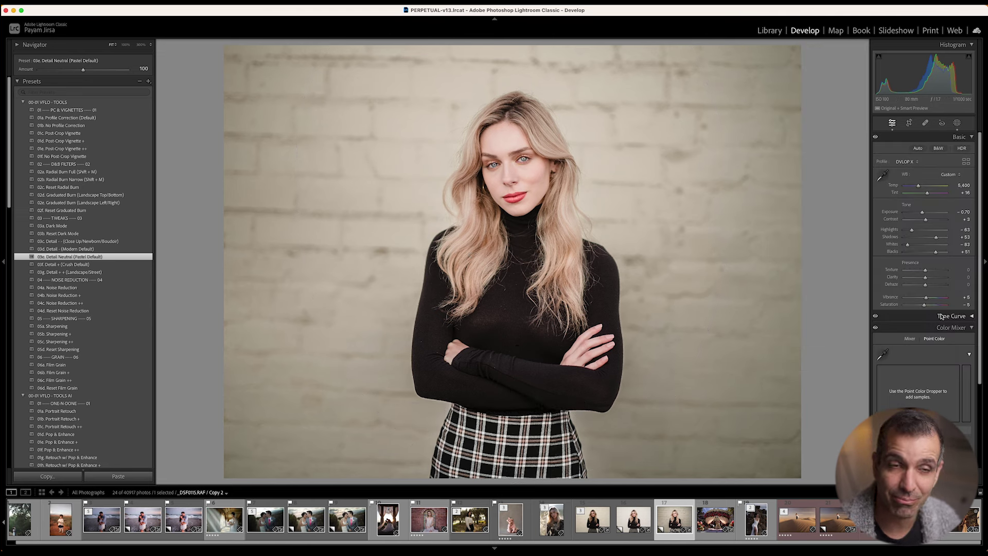
pyautogui.click(88, 243)
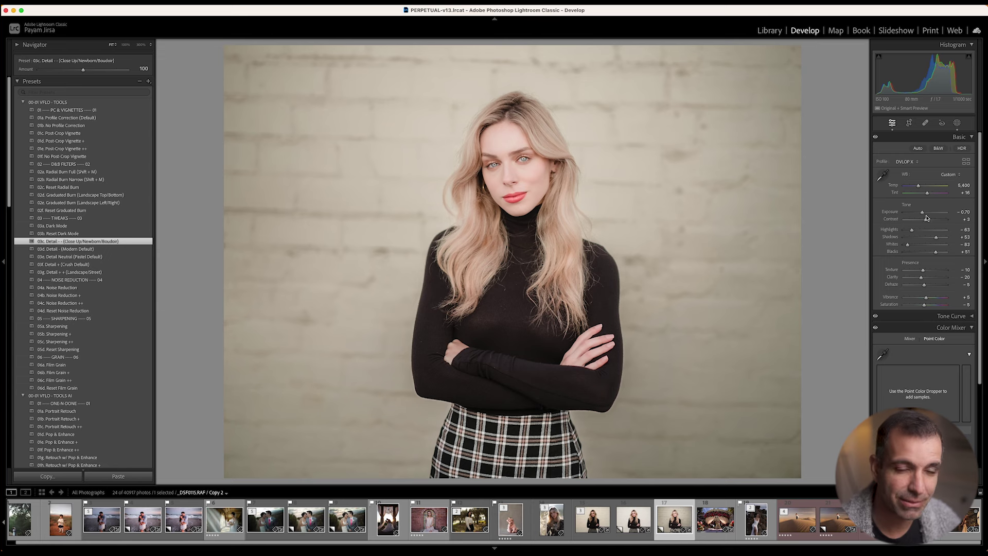
pyautogui.click(95, 249)
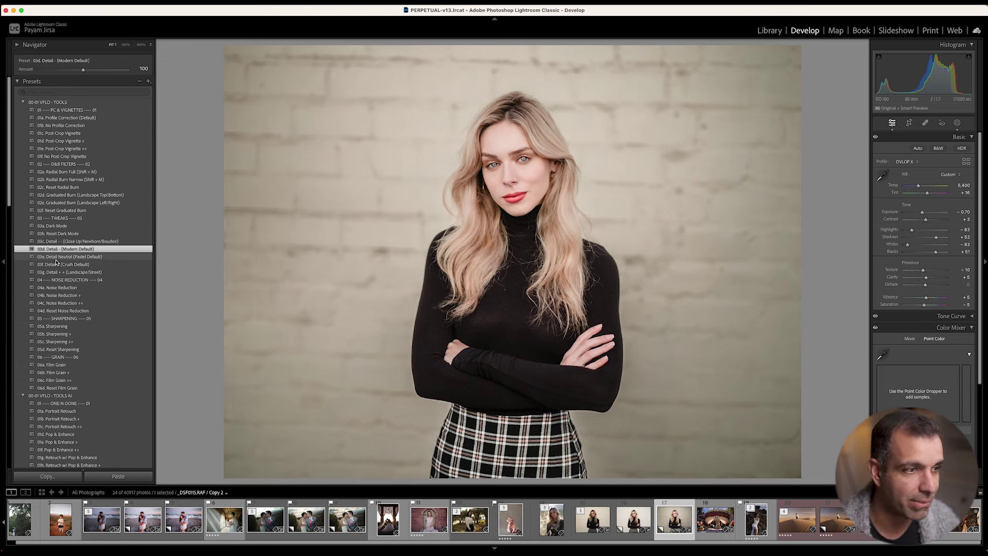
pyautogui.click(96, 257)
pyautogui.click(62, 264)
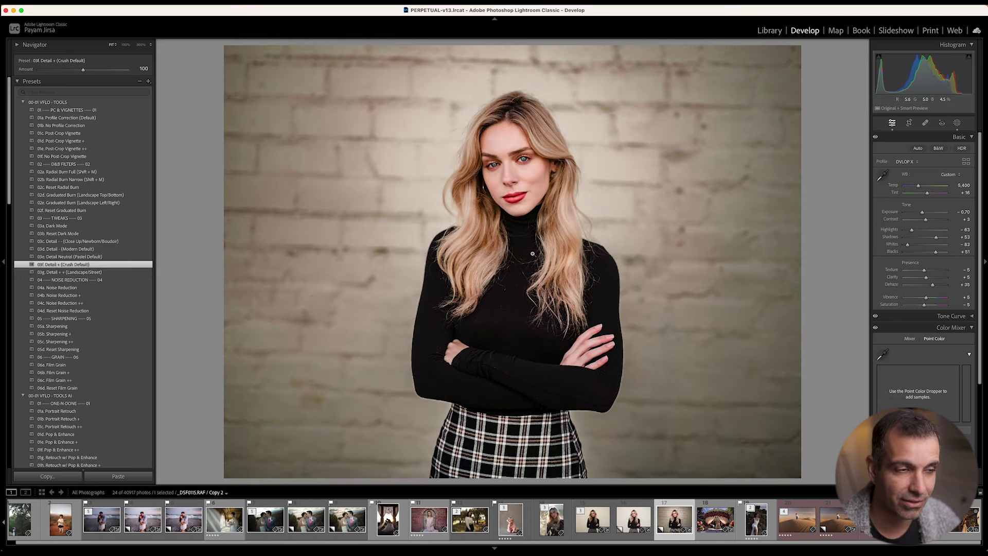
pyautogui.press('super+z')
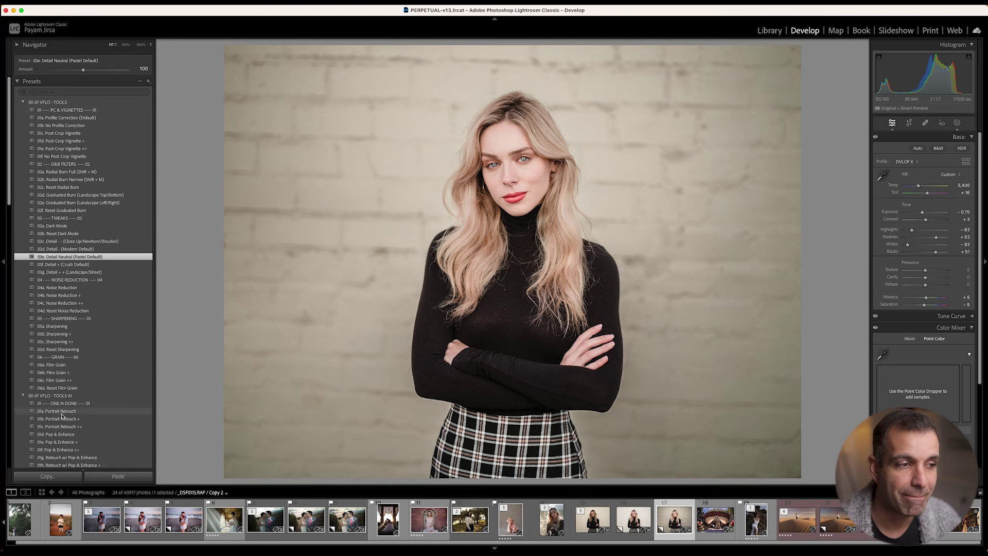
pyautogui.scroll(-7, 61, 417)
pyautogui.scroll(7, 67, 410)
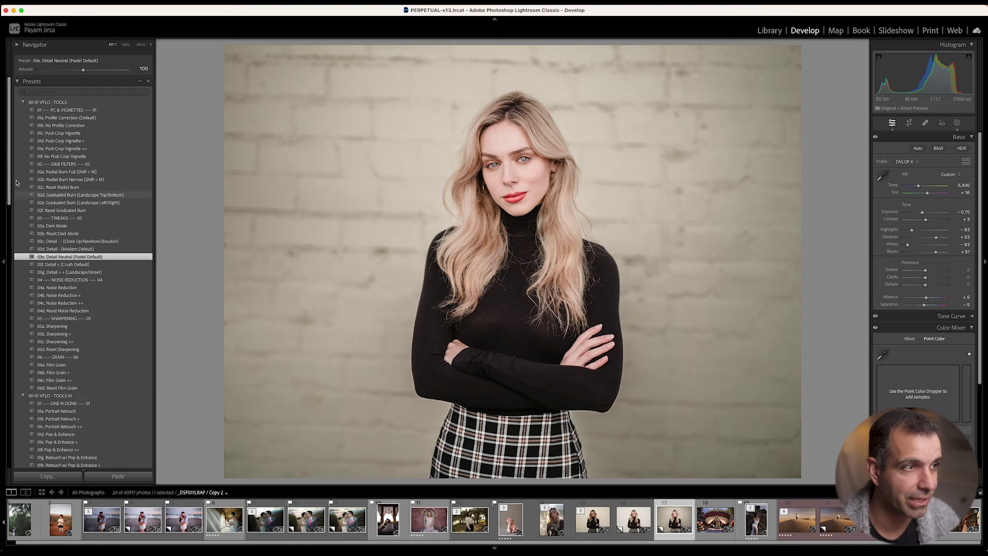
# Add a brush mask loaded with the 42a - Details + Clothing preset (Contrast 30, Highlights 40, Shadows 20)
pyautogui.click(22, 102)
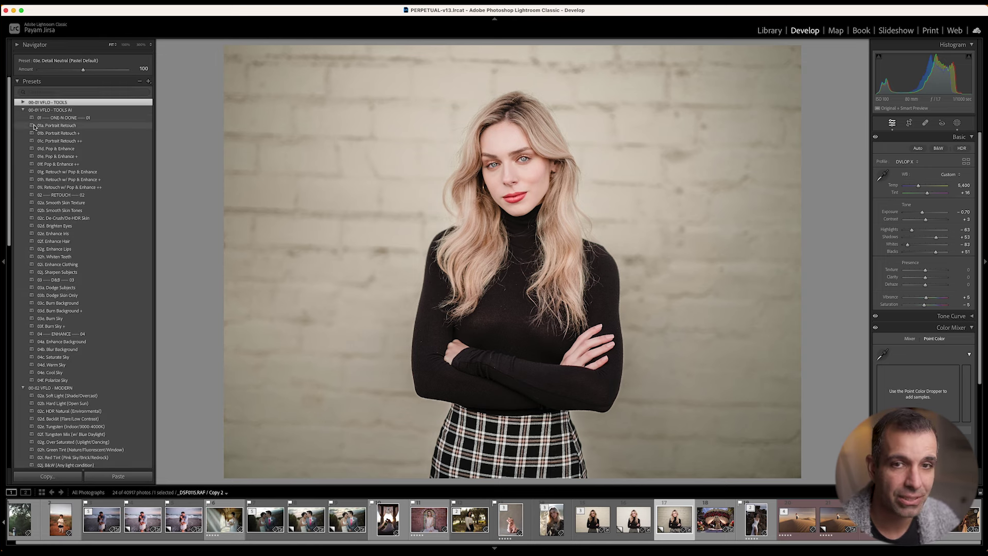
pyautogui.click(957, 123)
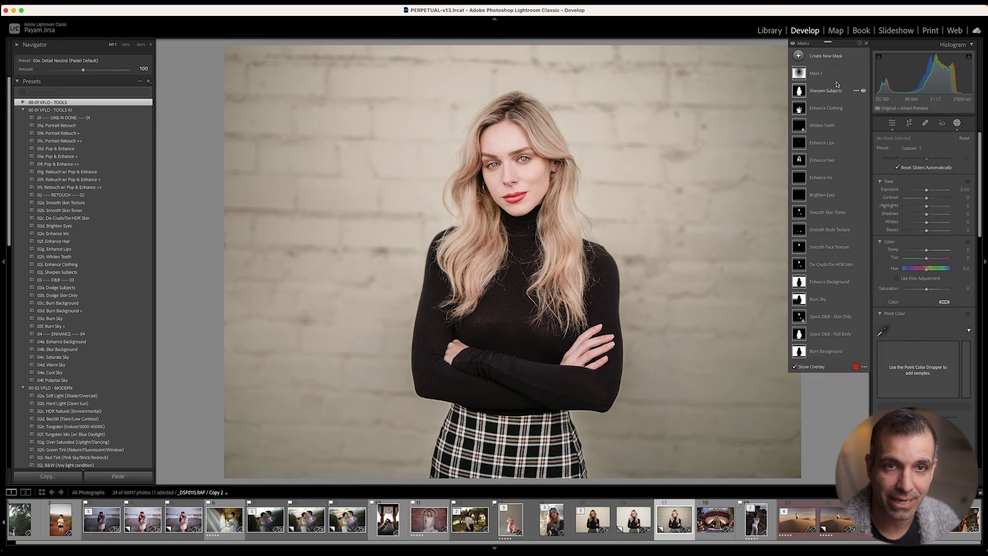
pyautogui.click(826, 55)
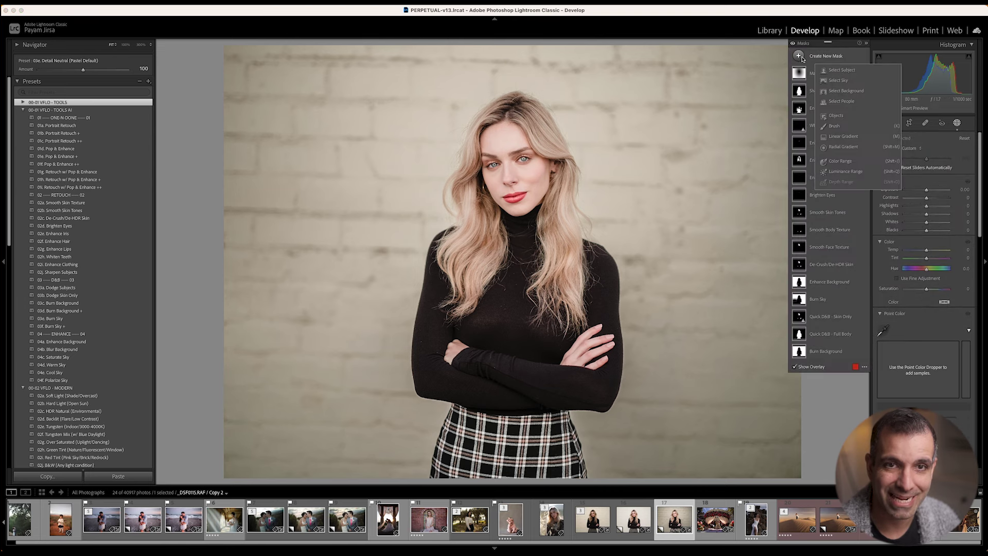
pyautogui.click(834, 125)
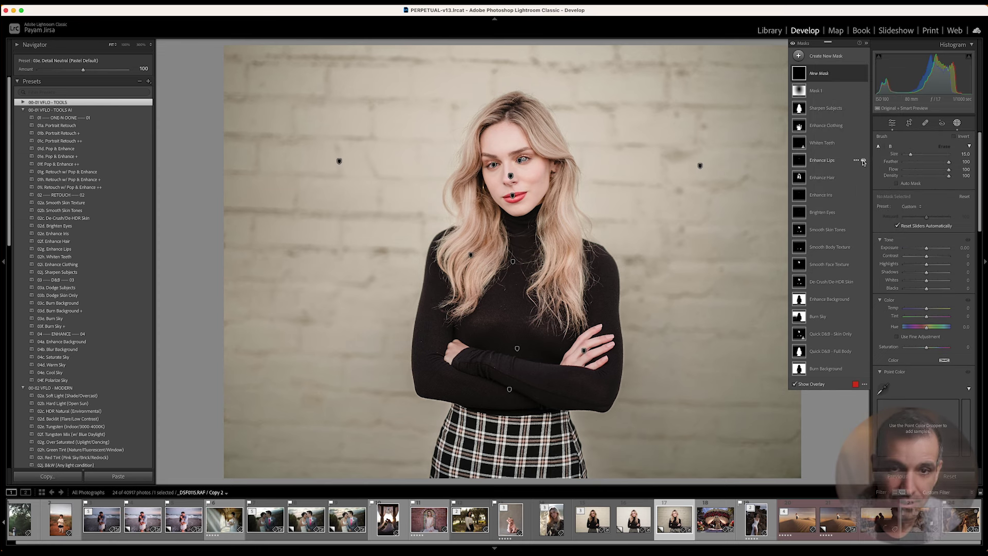
pyautogui.click(911, 206)
pyautogui.scroll(-2, 924, 481)
pyautogui.scroll(-5, 924, 483)
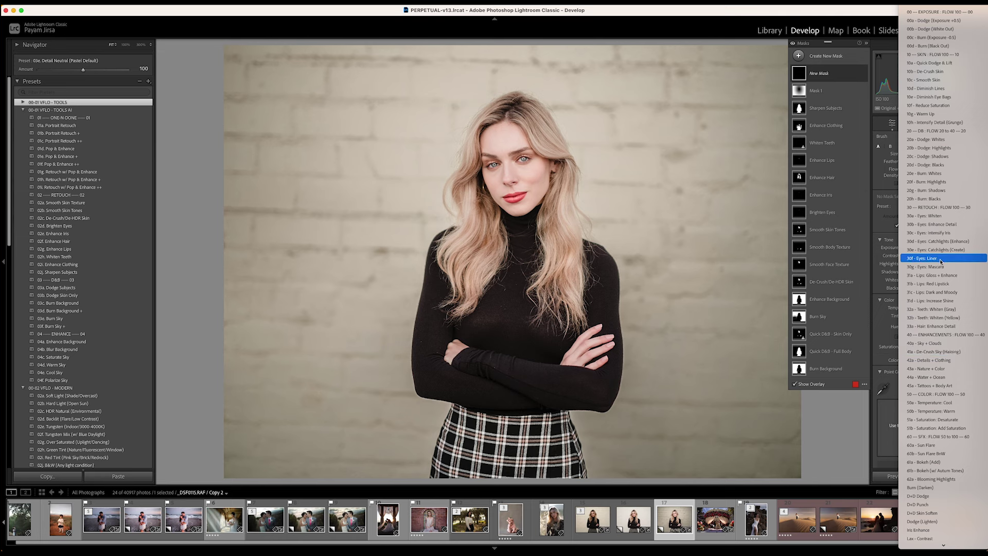
pyautogui.scroll(-3, 926, 272)
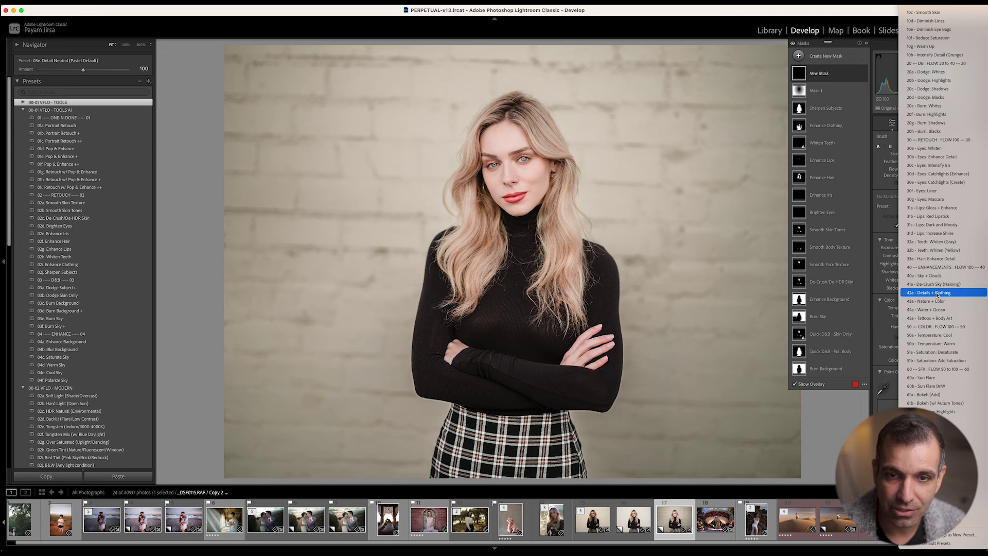
pyautogui.click(936, 294)
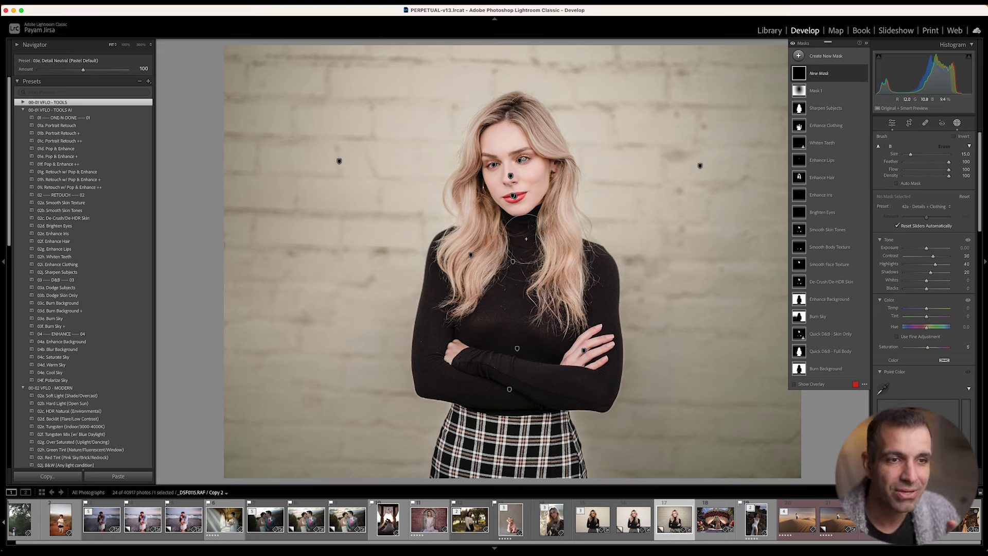
pyautogui.click(958, 123)
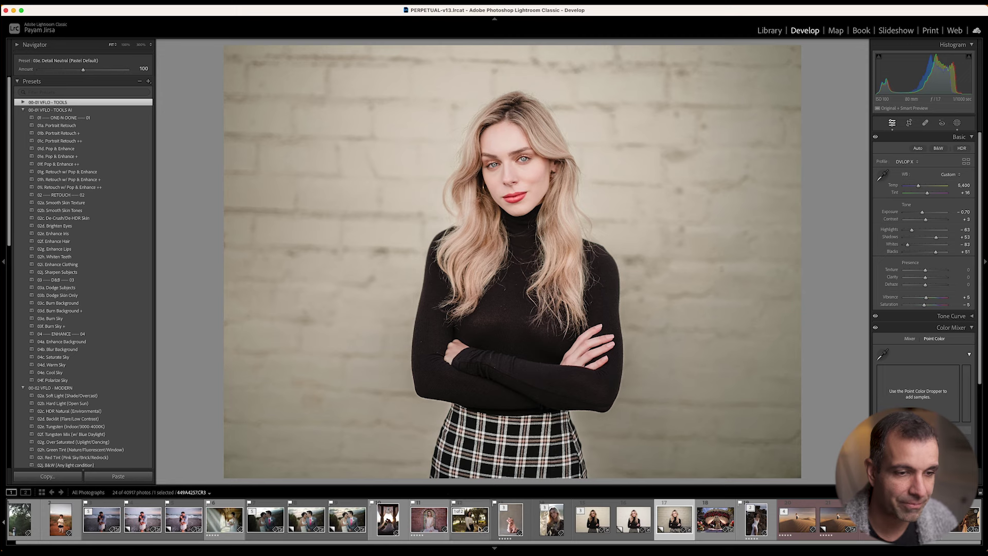
# Crop the baby photo tighter, undo the angle change, and make a virtual copy
pyautogui.click(512, 524)
pyautogui.press('r')
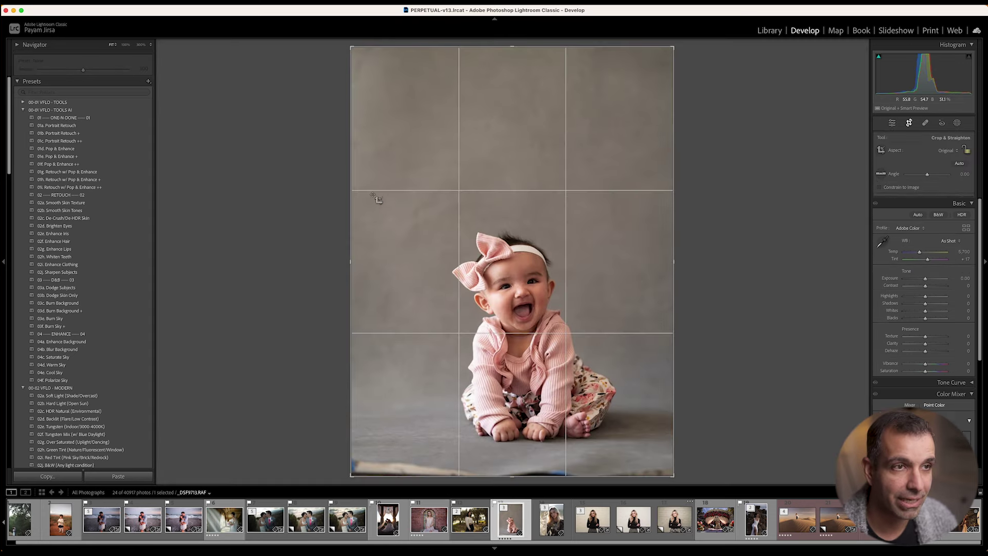
pyautogui.moveTo(353, 48); pyautogui.dragTo(362, 54)
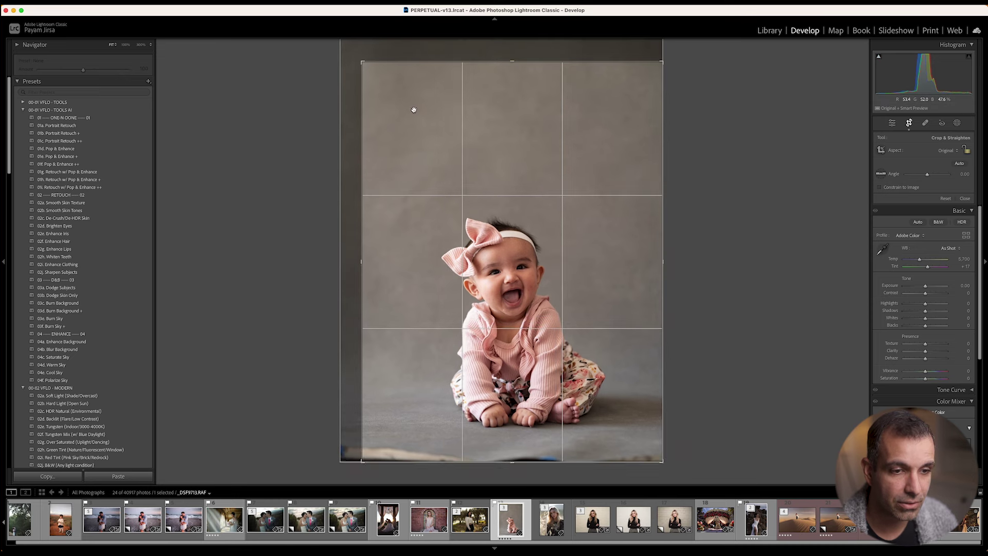
pyautogui.moveTo(697, 211); pyautogui.dragTo(697, 216)
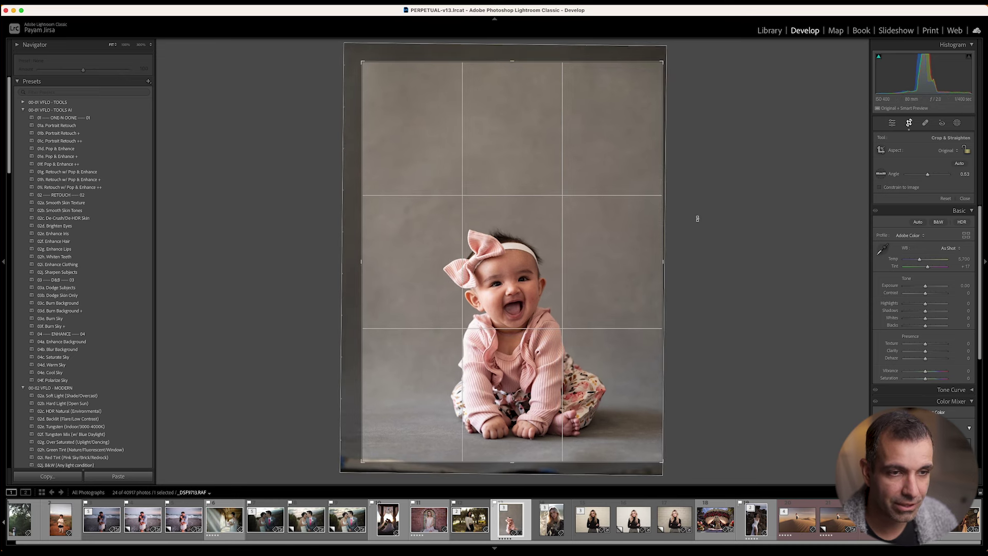
pyautogui.press('Return')
pyautogui.press('super+z')
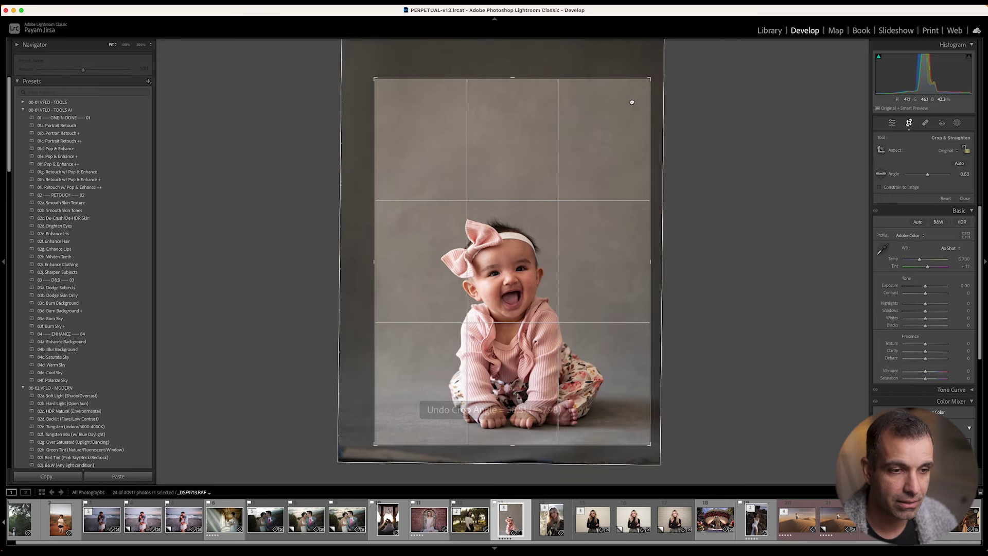
pyautogui.press('Return')
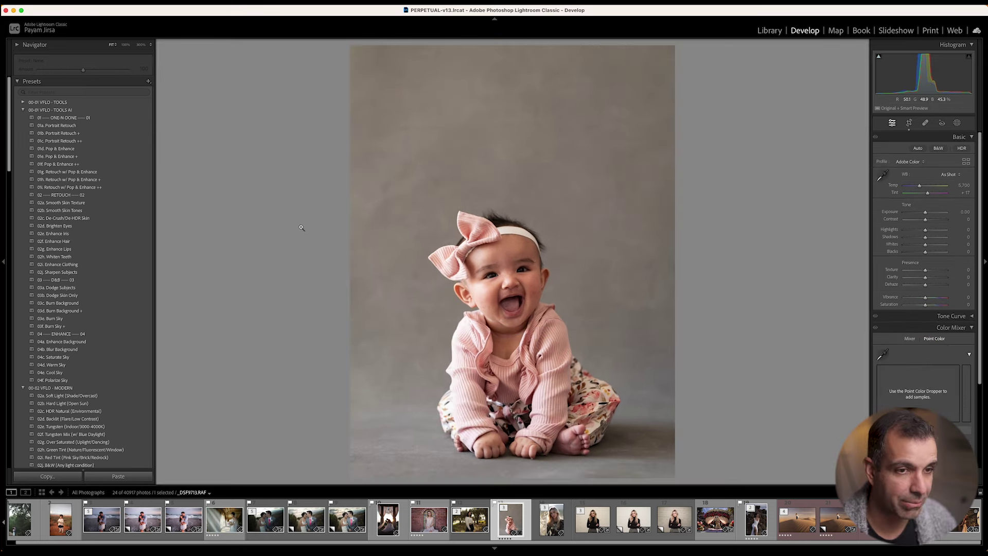
pyautogui.press('super+apostrophe')
pyautogui.scroll(-10, 56, 268)
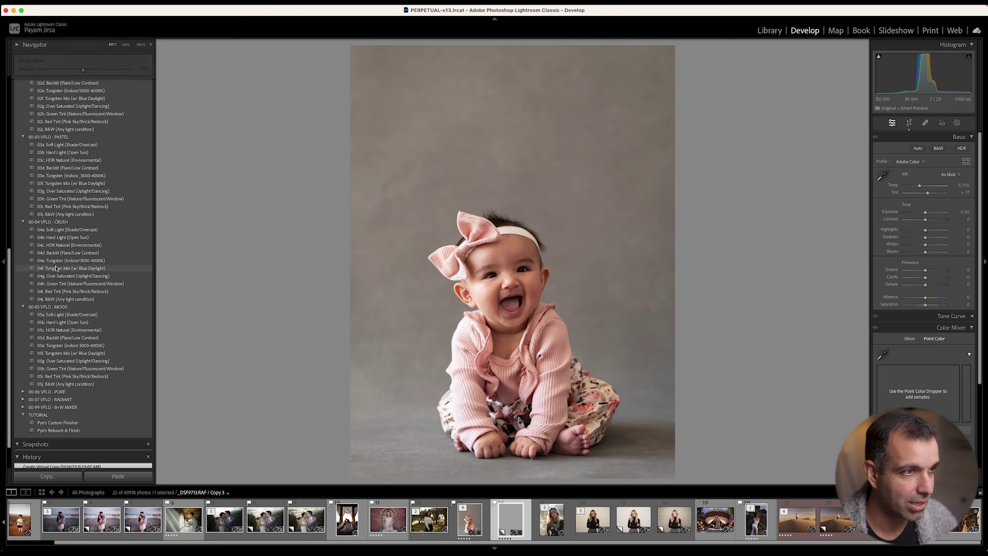
# Apply Hard Light (Open Sun), make another virtual copy, and apply Retouch w/ Pop & Enhance
pyautogui.click(60, 152)
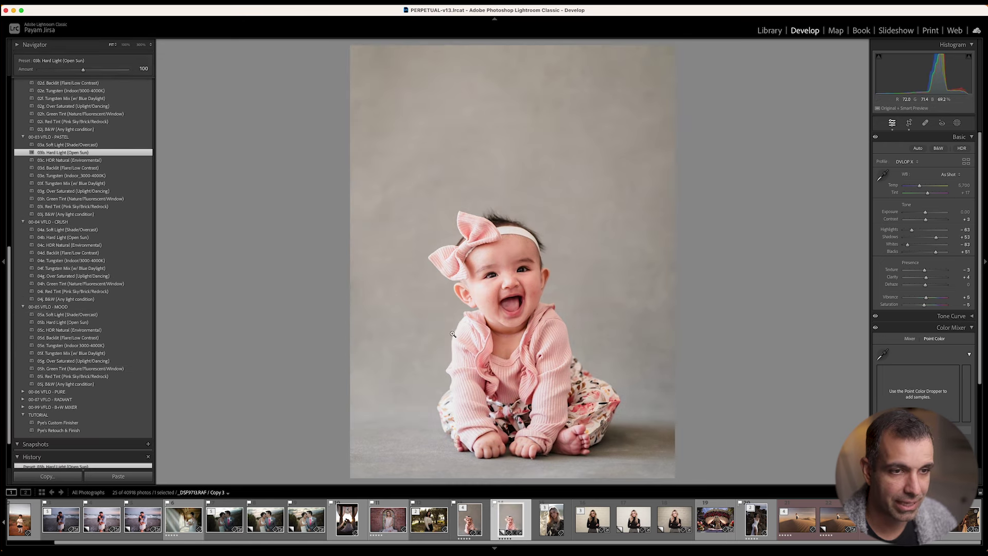
pyautogui.press('super+apostrophe')
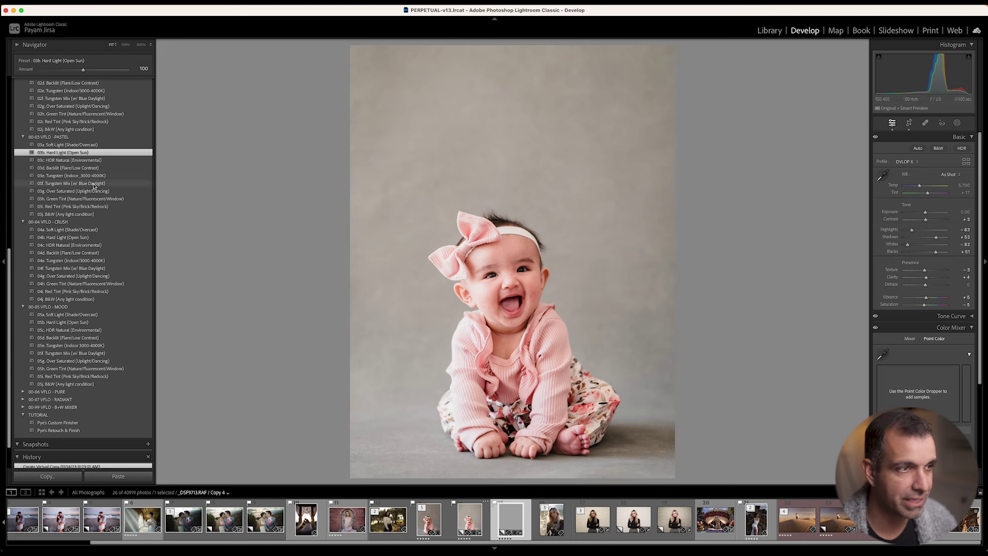
pyautogui.scroll(10, 93, 186)
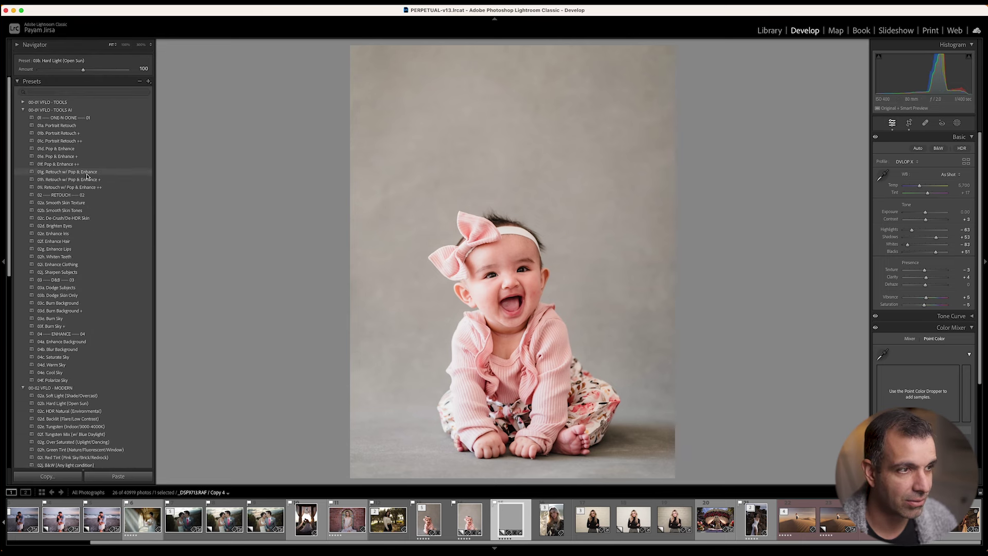
pyautogui.click(87, 174)
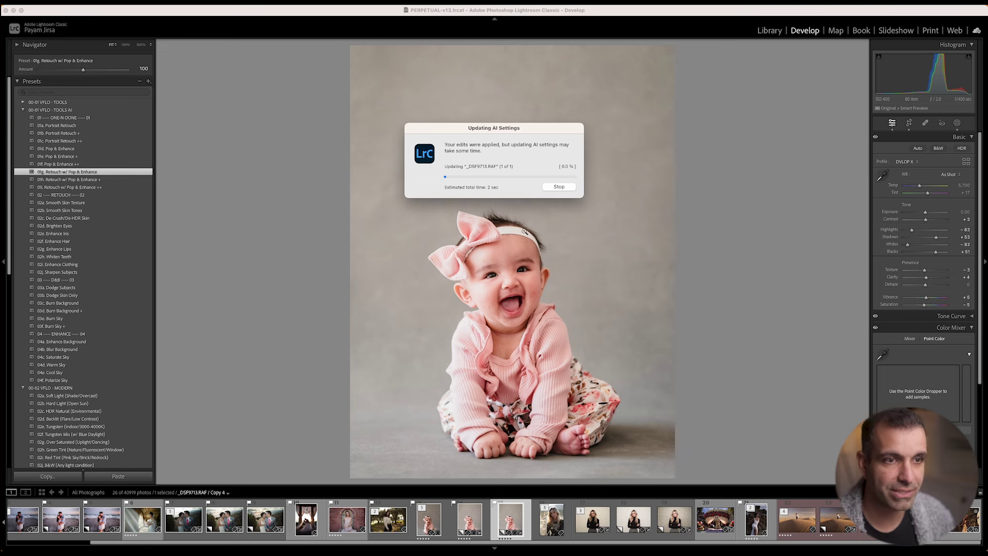
# Select all three copies and set Contrast -7, Exposure -0.40, Temp 5,700, Tint +12
pyautogui.hotkey('shift', 'Left')
pyautogui.hotkey('shift', 'Left')
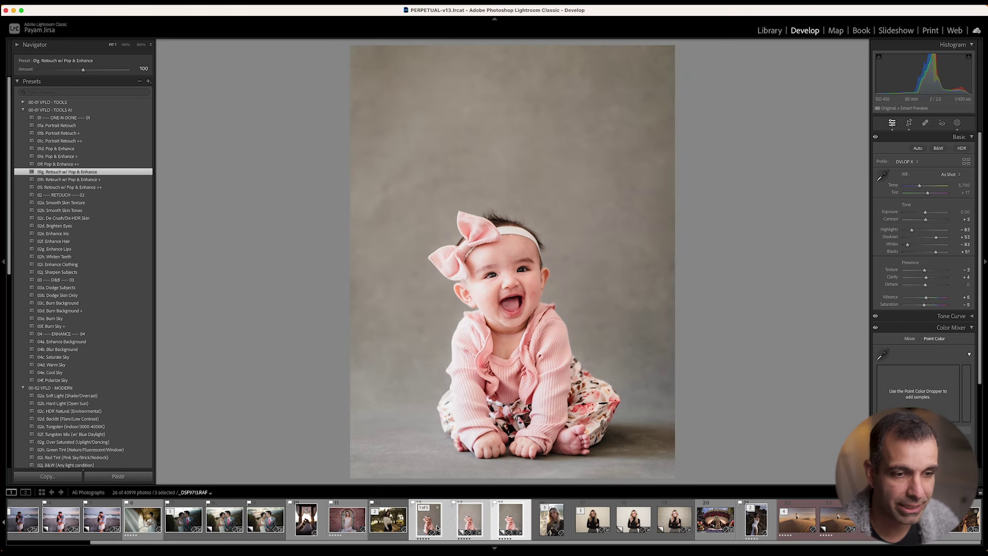
pyautogui.scroll(-4, 929, 212)
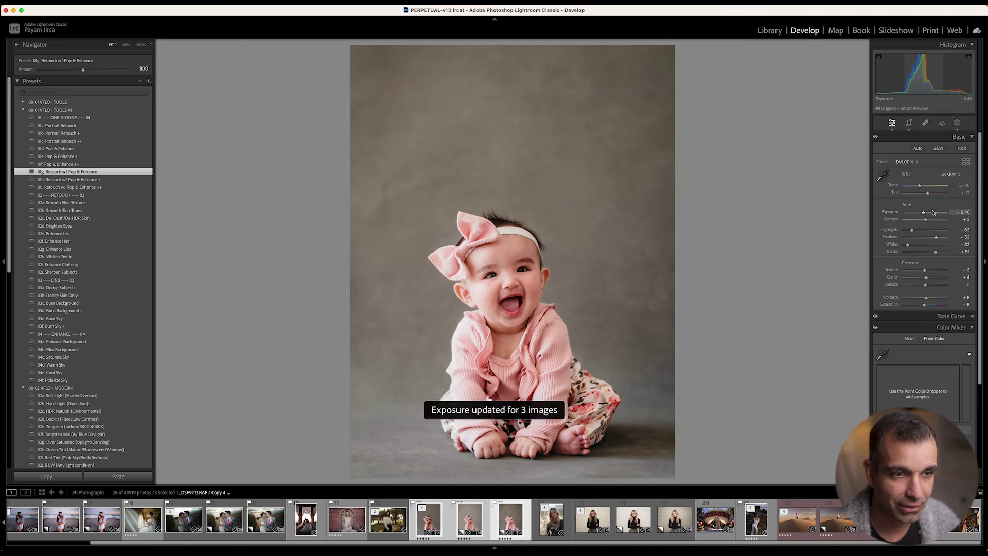
pyautogui.scroll(-5, 936, 219)
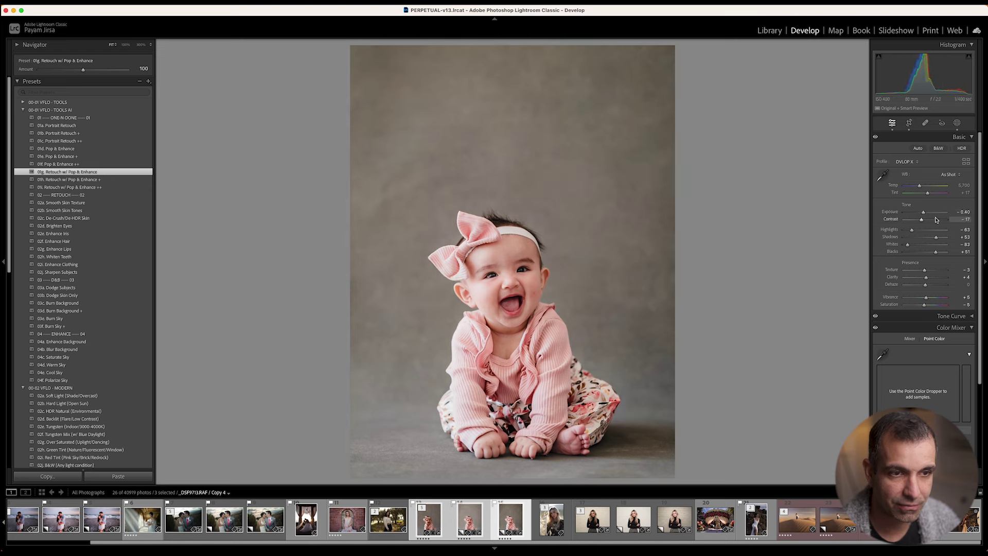
pyautogui.scroll(-1, 936, 213)
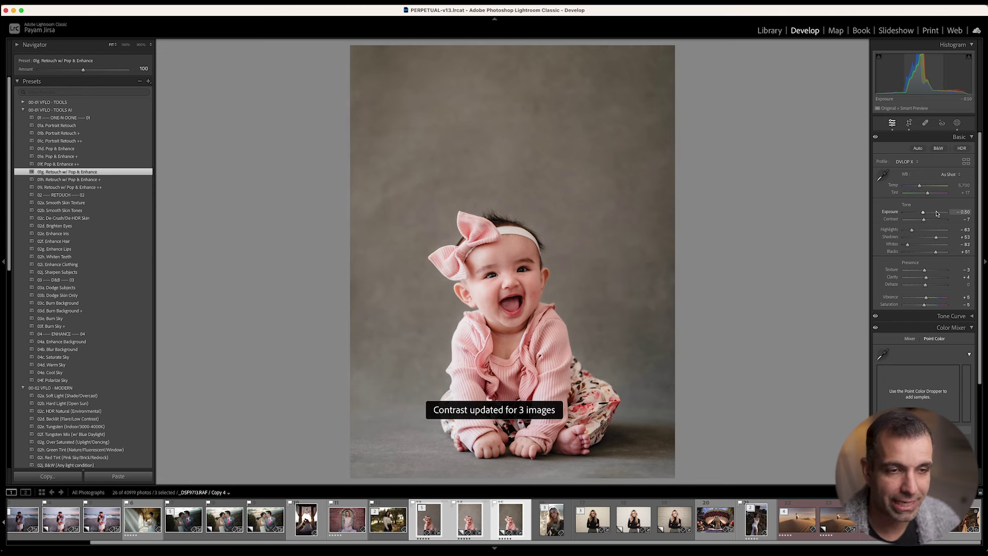
pyautogui.scroll(1, 937, 213)
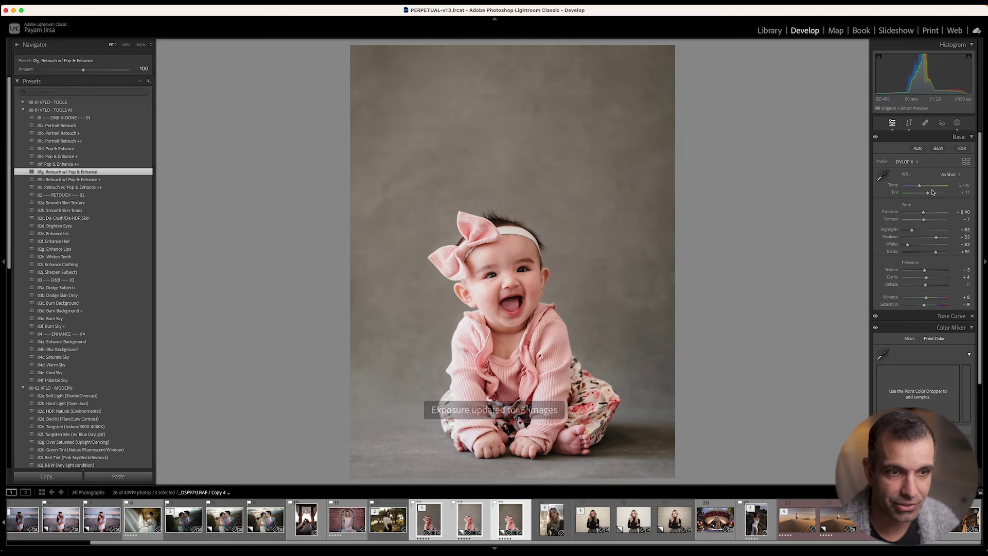
pyautogui.scroll(2, 934, 189)
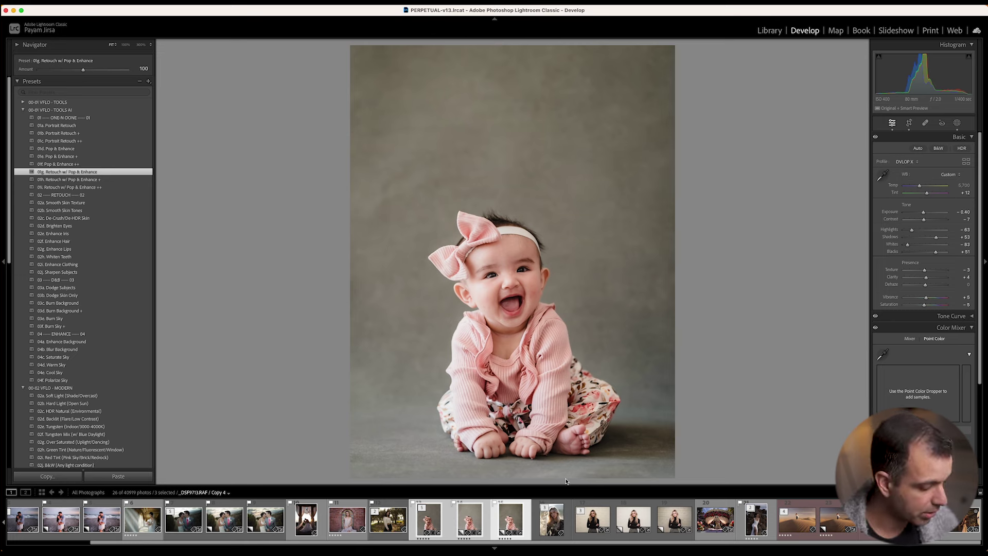
# On Copy 4, apply Enhance Iris, Brighten Eyes, Enhance Clothing, Blur Background and Burn Background presets
pyautogui.click(529, 502)
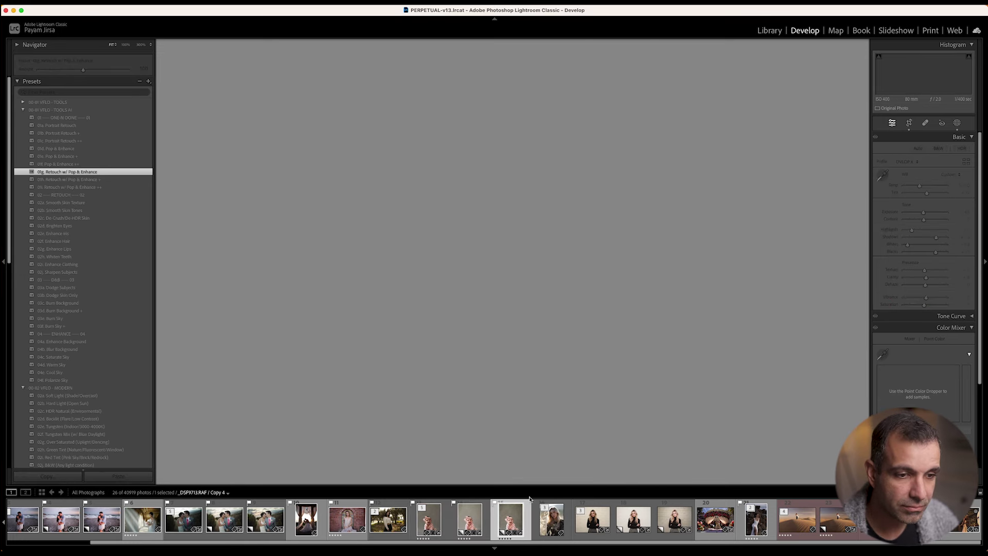
pyautogui.click(437, 522)
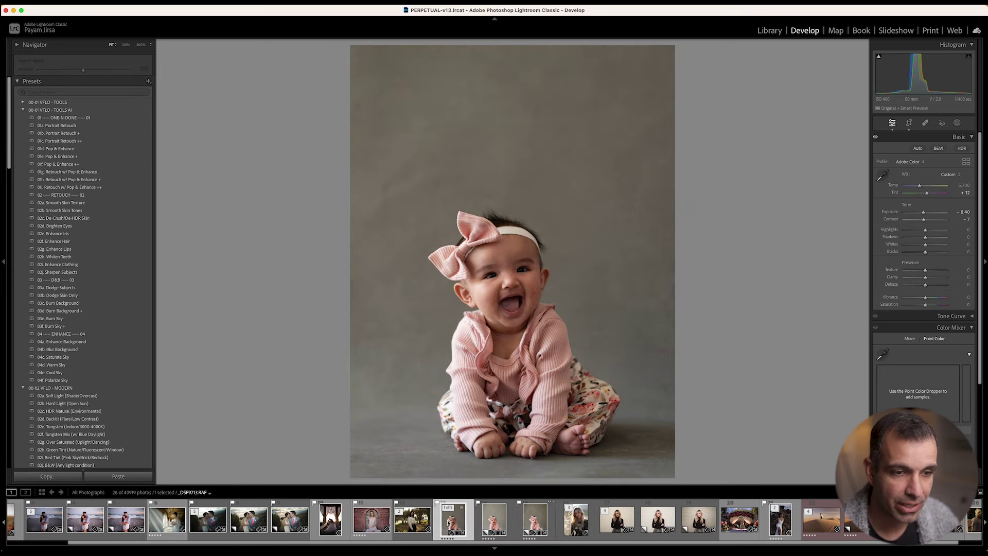
pyautogui.click(486, 520)
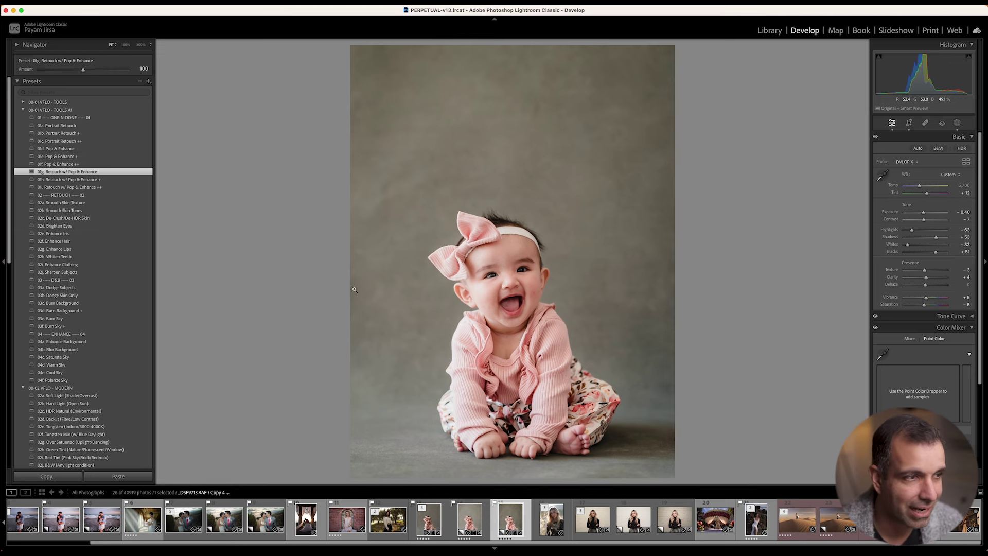
pyautogui.click(89, 235)
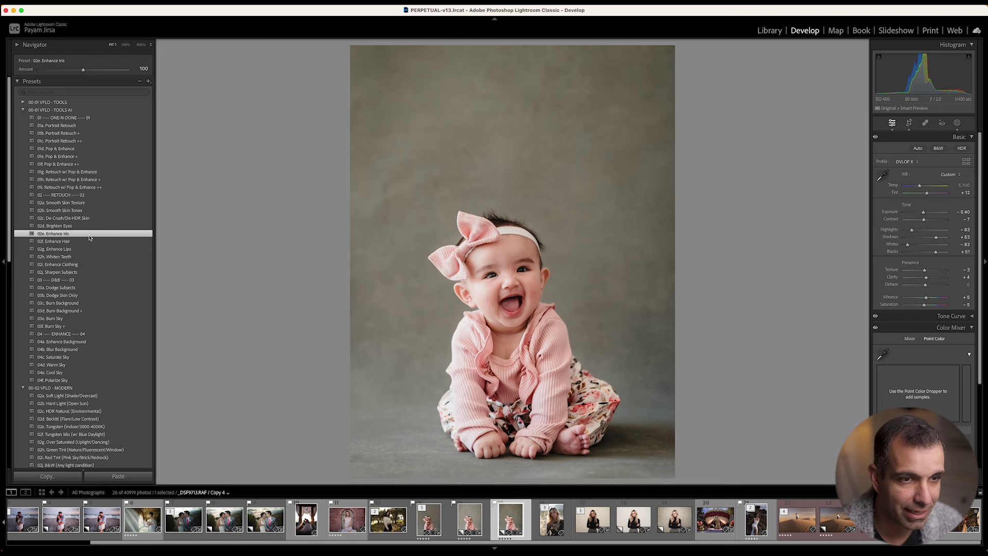
pyautogui.click(93, 228)
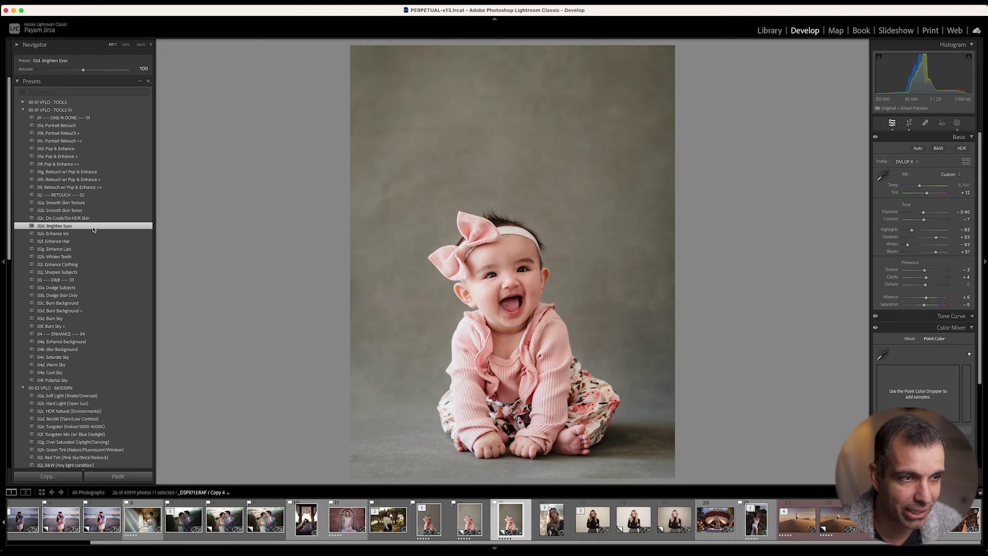
pyautogui.click(81, 265)
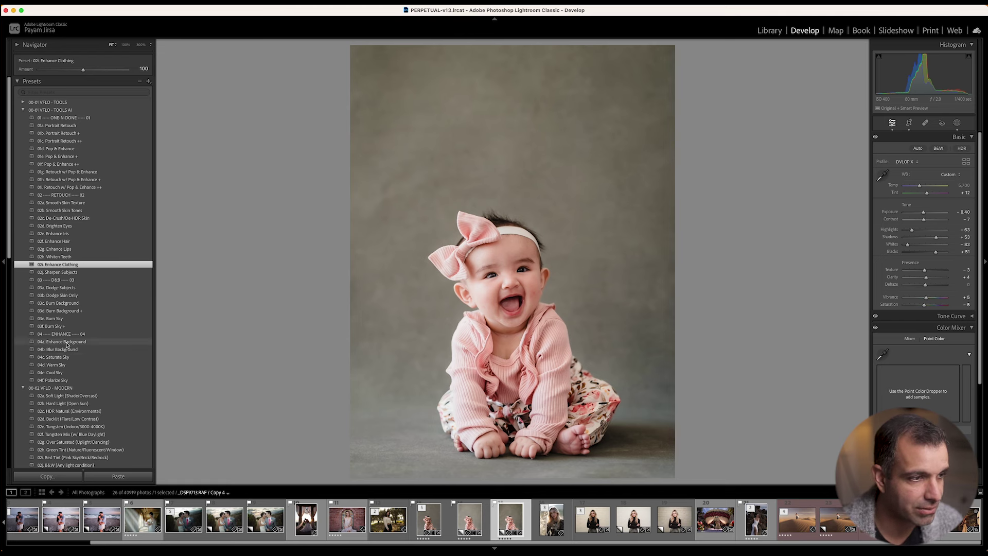
pyautogui.click(106, 350)
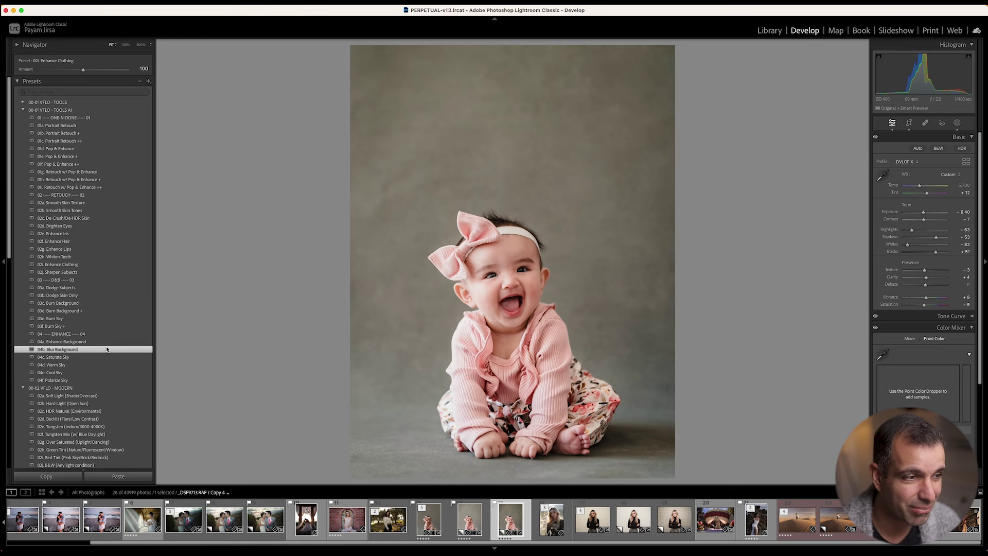
pyautogui.click(99, 304)
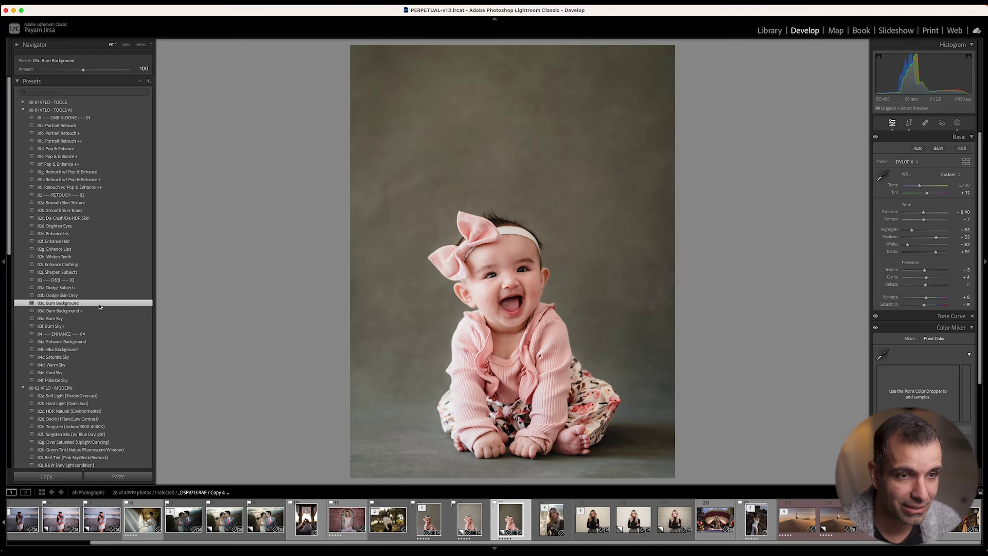
# Lower the Burn Background mask Amount to 80 and apply the 02a. Radial Burn Full preset
pyautogui.click(956, 122)
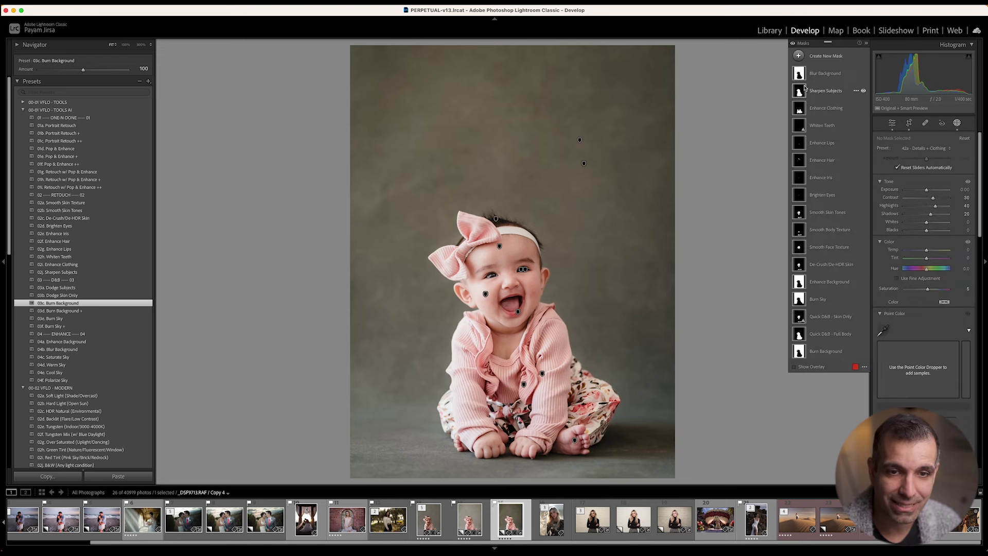
pyautogui.click(825, 351)
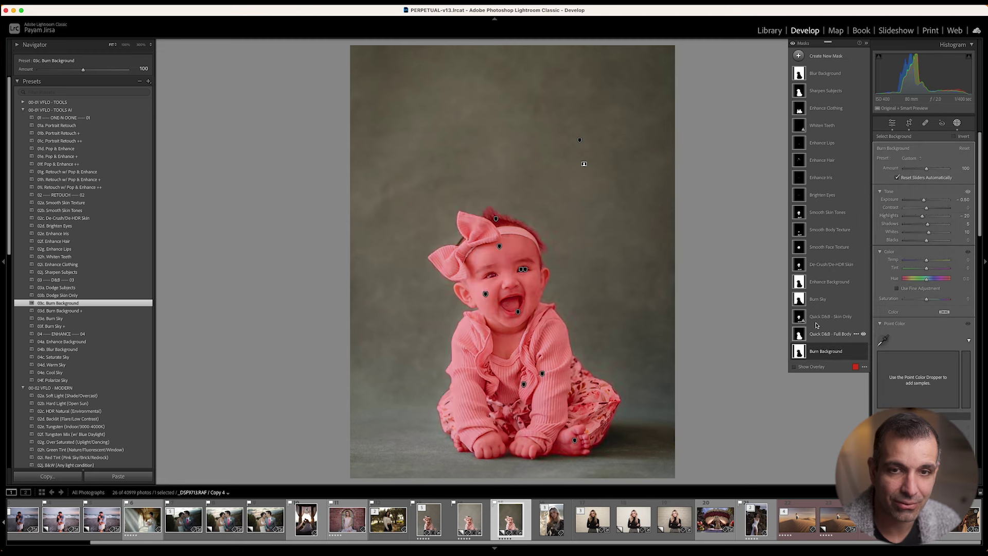
pyautogui.click(917, 169)
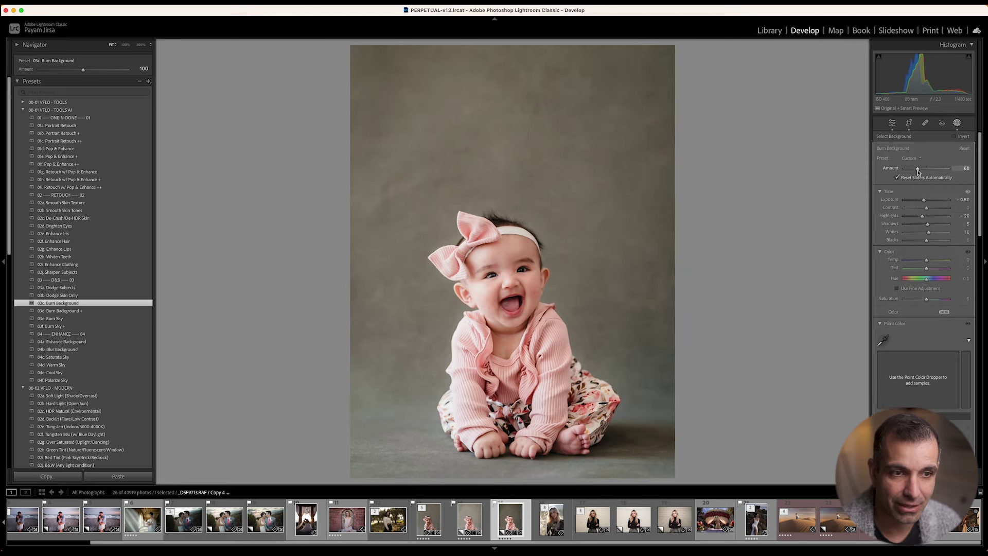
pyautogui.click(964, 120)
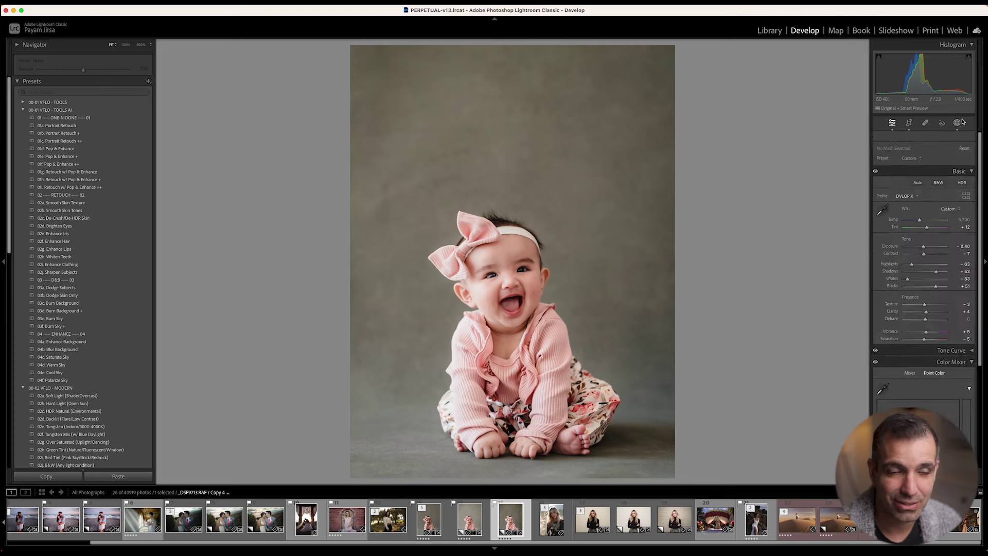
pyautogui.click(23, 102)
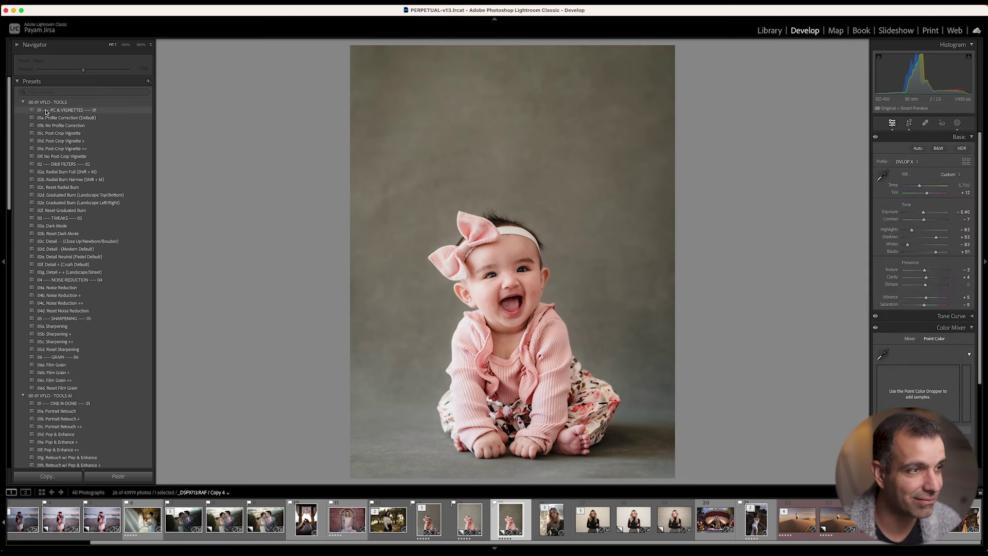
pyautogui.click(64, 171)
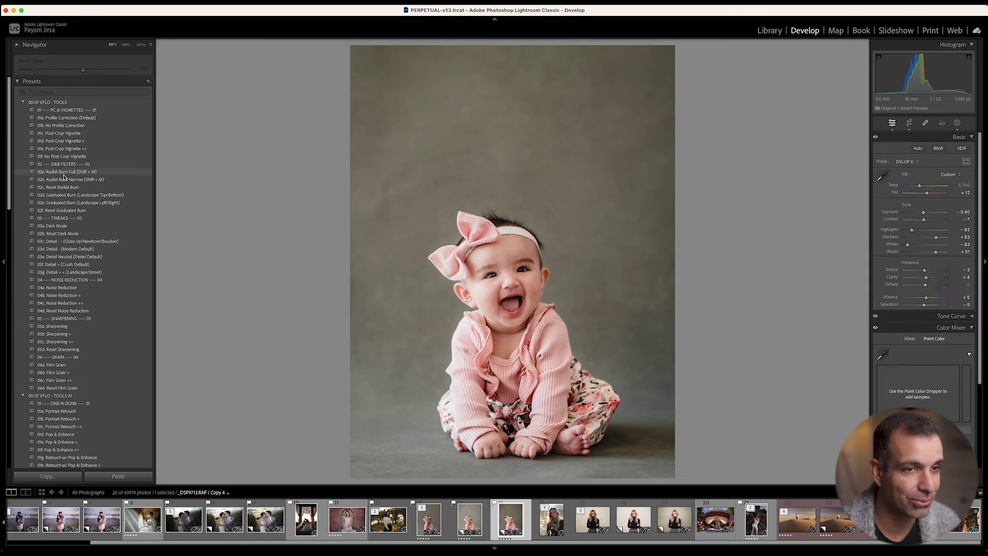
# Move the radial burn ellipse slightly lower on the photo
pyautogui.hotkey('shift', 'm')
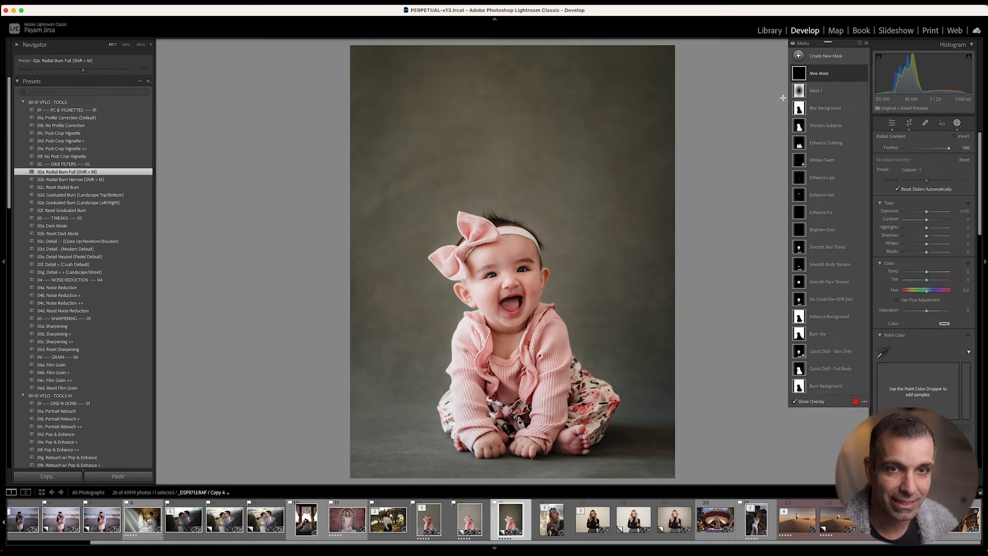
pyautogui.moveTo(512, 265); pyautogui.dragTo(513, 284)
pyautogui.hotkey('shift', 'm')
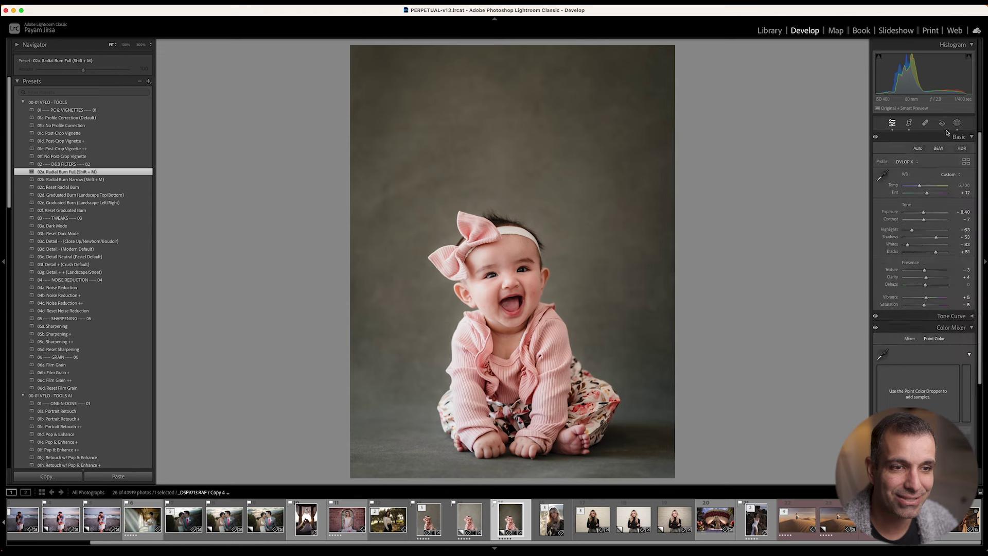
# Reduce the Burn Background mask Amount to 36, then begin a new mask
pyautogui.click(957, 123)
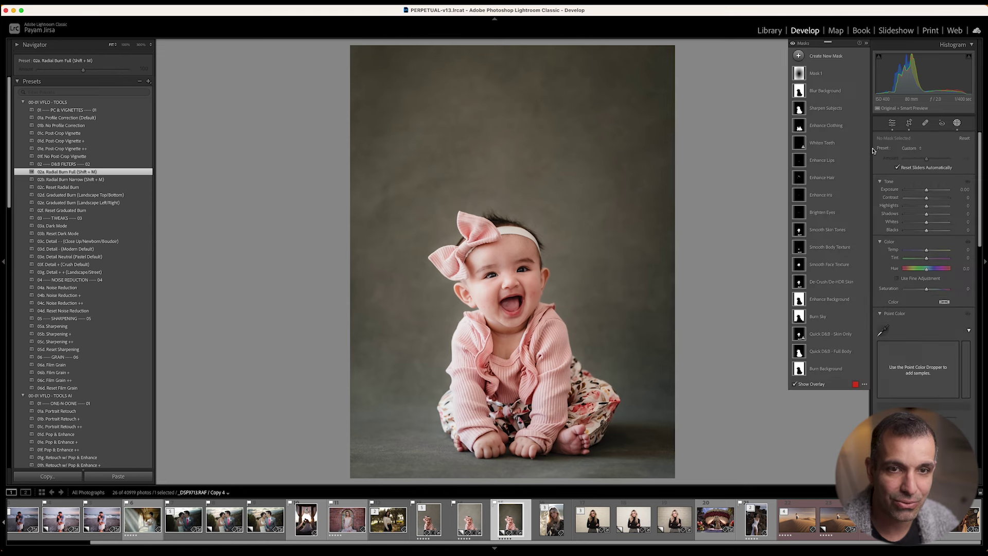
pyautogui.click(825, 368)
pyautogui.moveTo(916, 168); pyautogui.dragTo(912, 168)
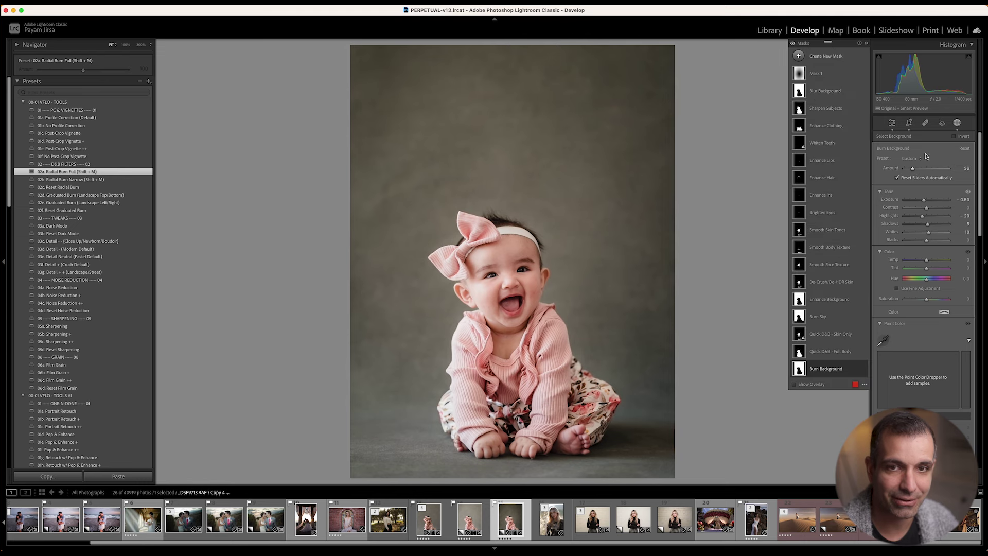
pyautogui.click(955, 124)
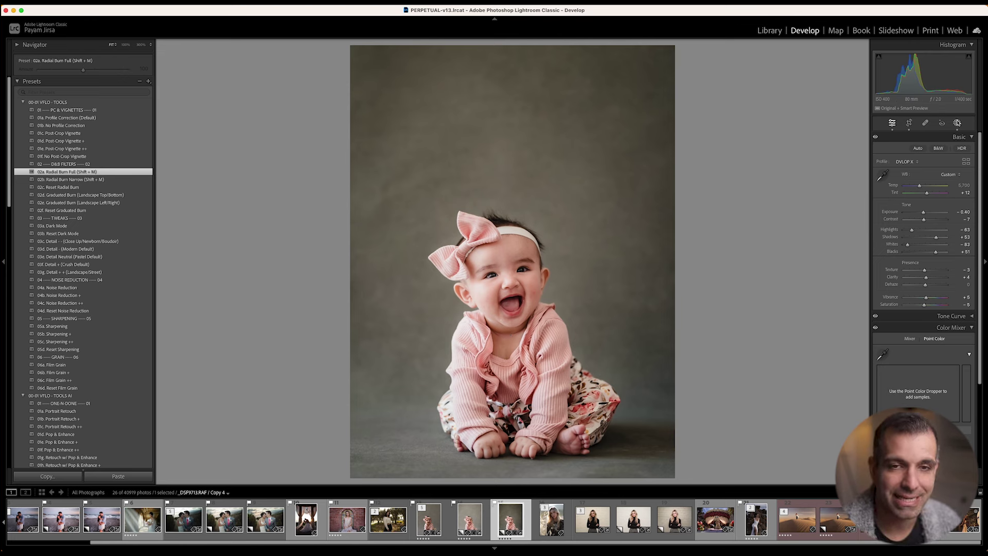
pyautogui.click(956, 124)
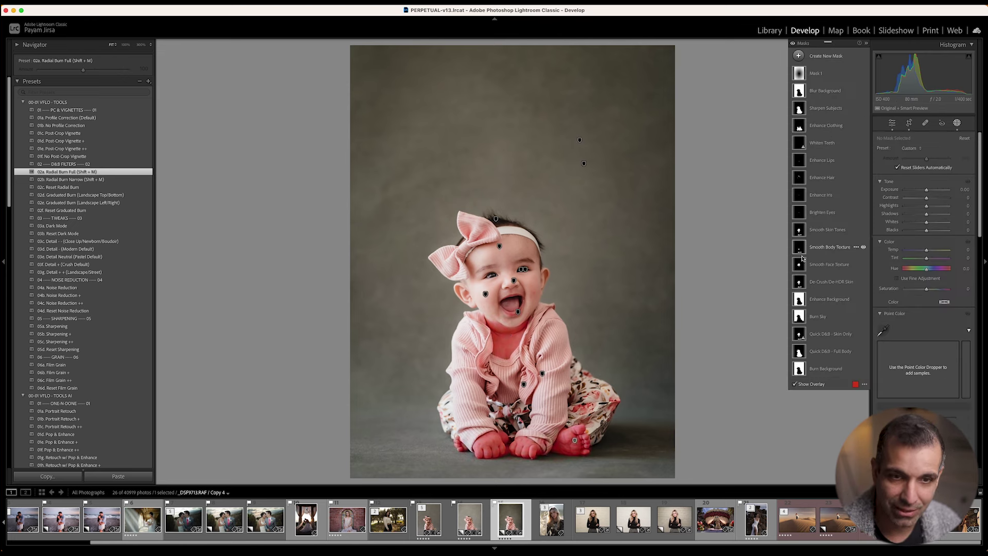
pyautogui.moveTo(801, 268)
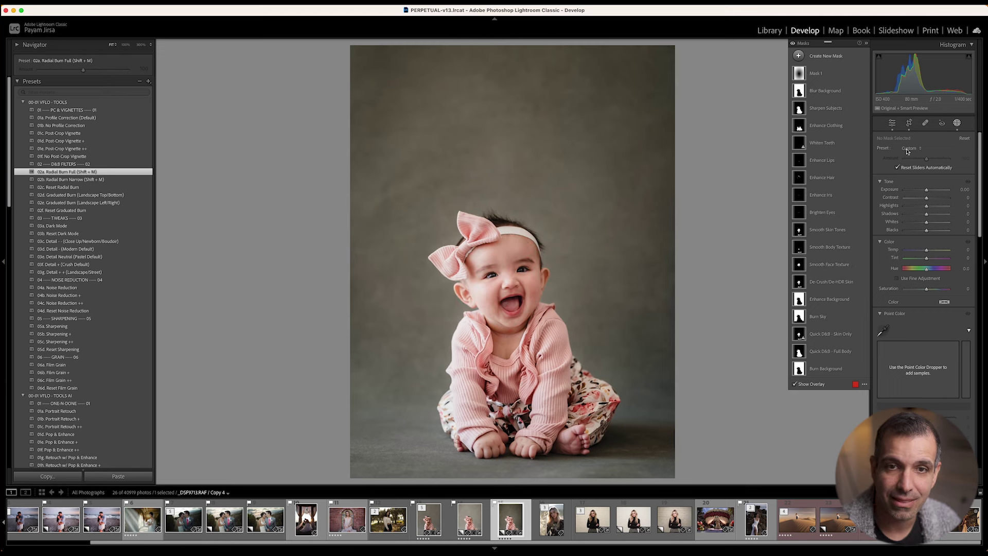
pyautogui.click(798, 55)
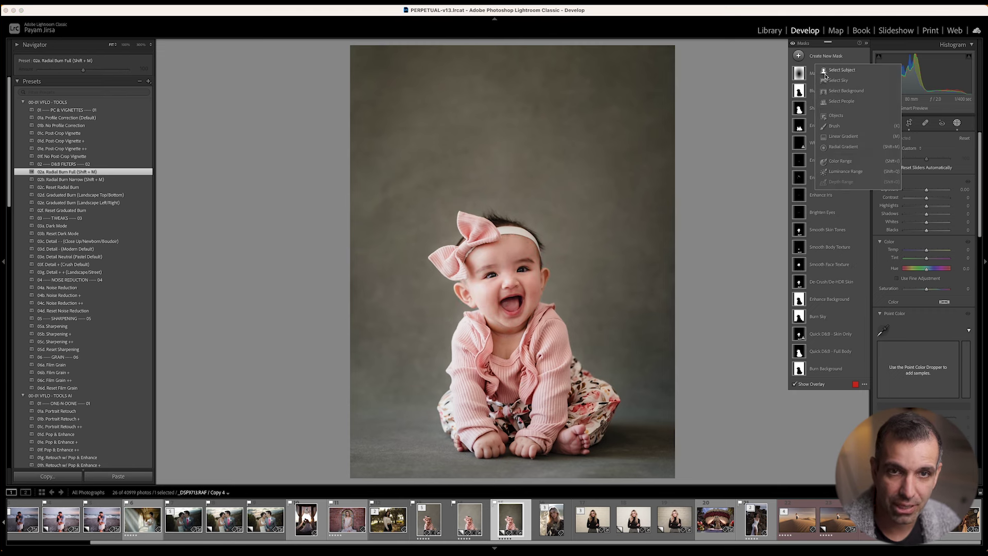
# Add an empty brush mask and browse the brush Preset list without choosing one
pyautogui.click(843, 126)
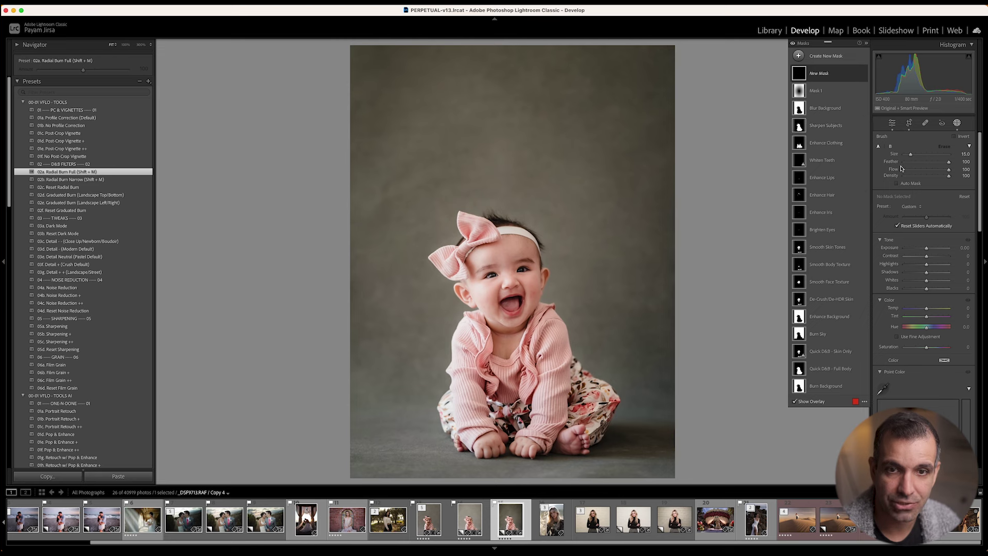
pyautogui.click(907, 207)
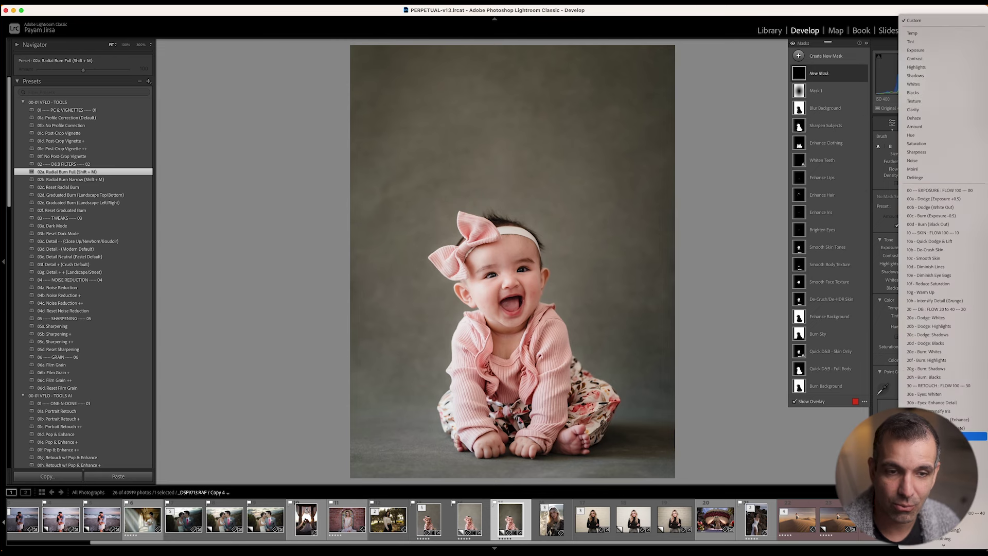
pyautogui.click(754, 24)
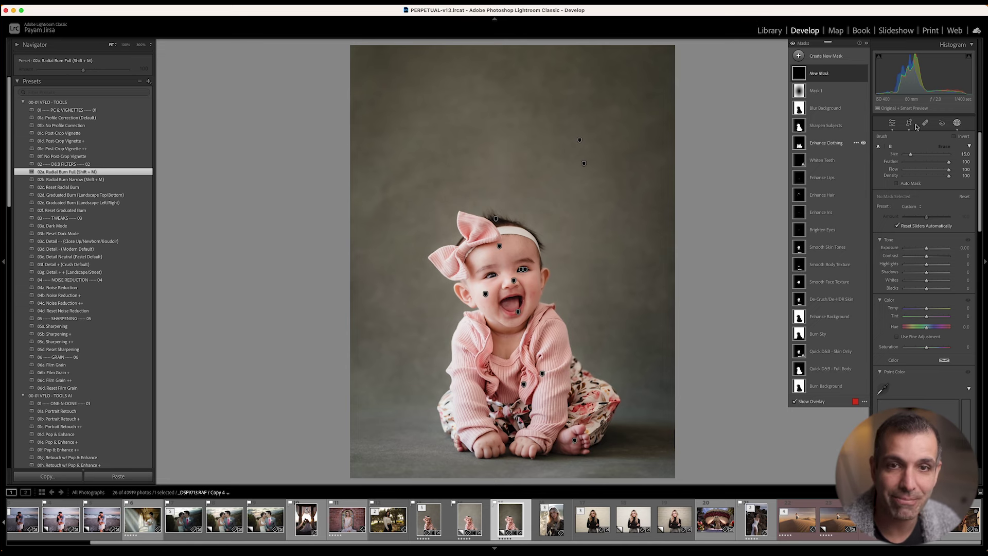
pyautogui.click(957, 124)
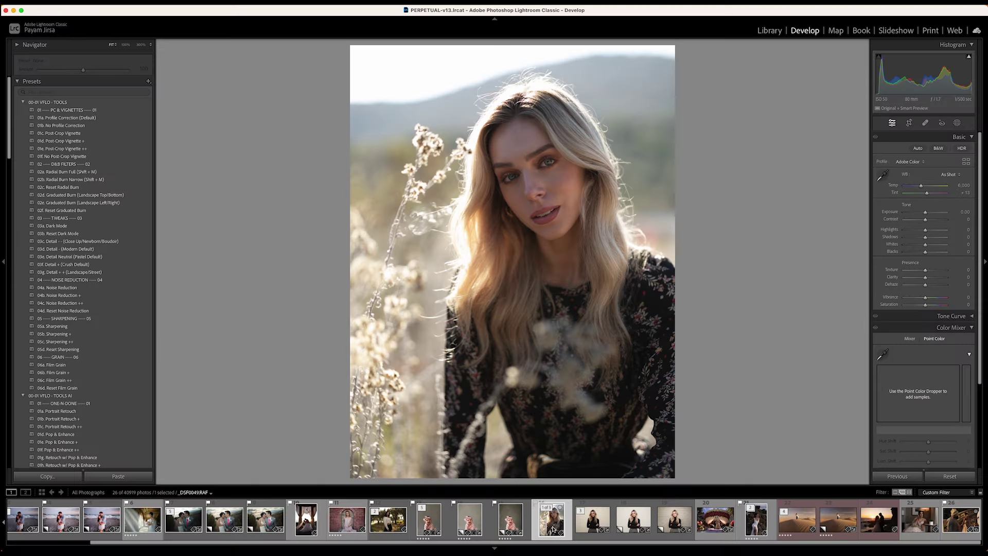
# Create a virtual copy of the backlit blonde portrait
pyautogui.press('super+apostrophe')
pyautogui.scroll(-2, 91, 244)
pyautogui.scroll(2, 91, 243)
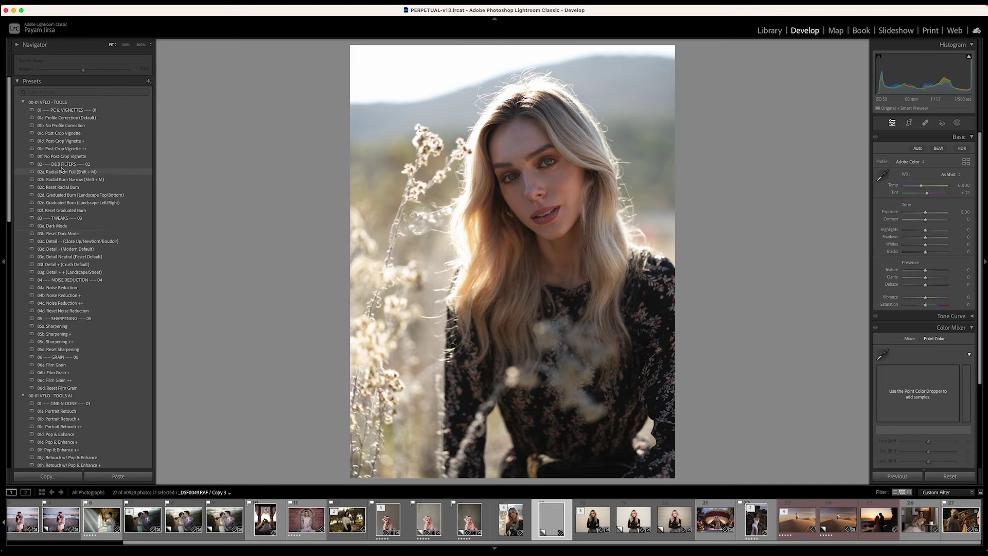
pyautogui.scroll(-5, 81, 349)
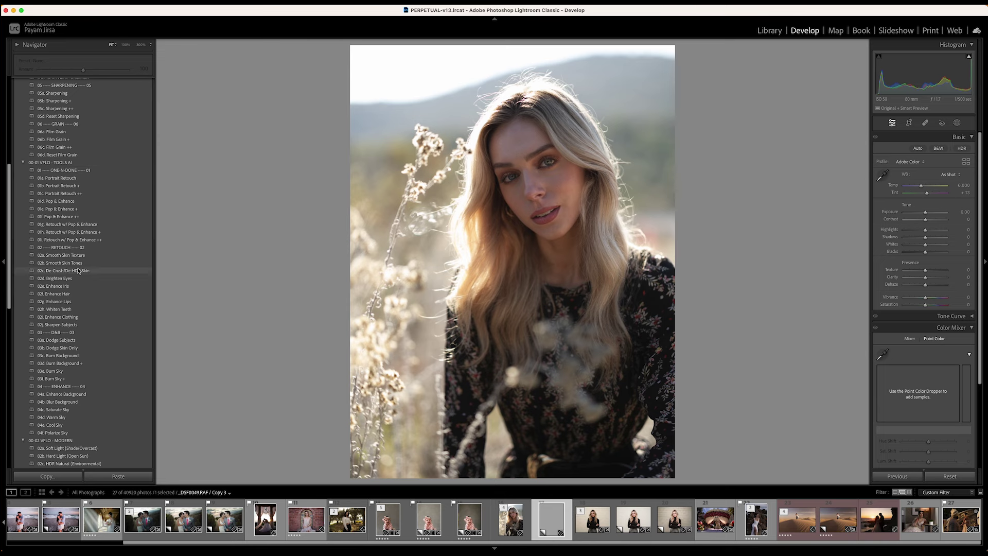
pyautogui.scroll(5, 72, 309)
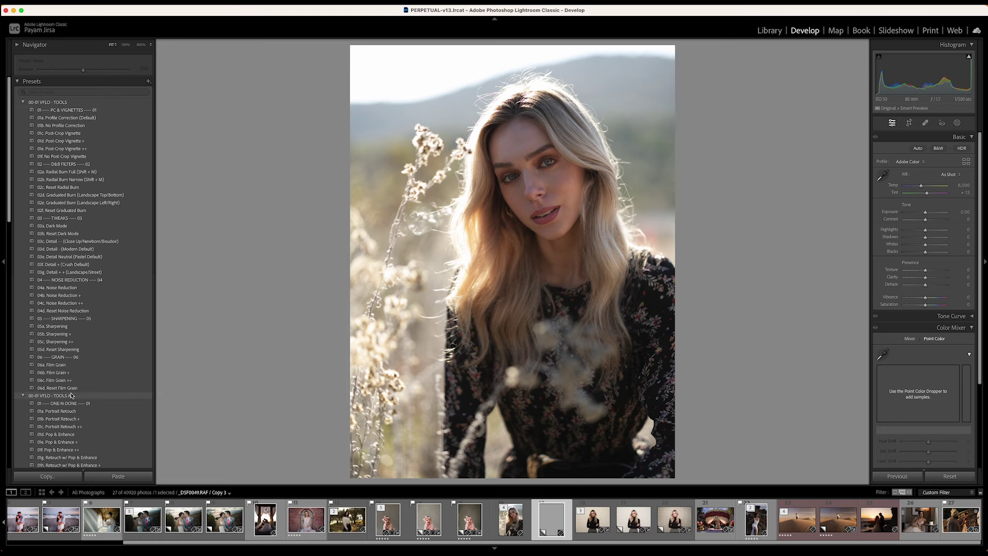
pyautogui.scroll(-6, 94, 397)
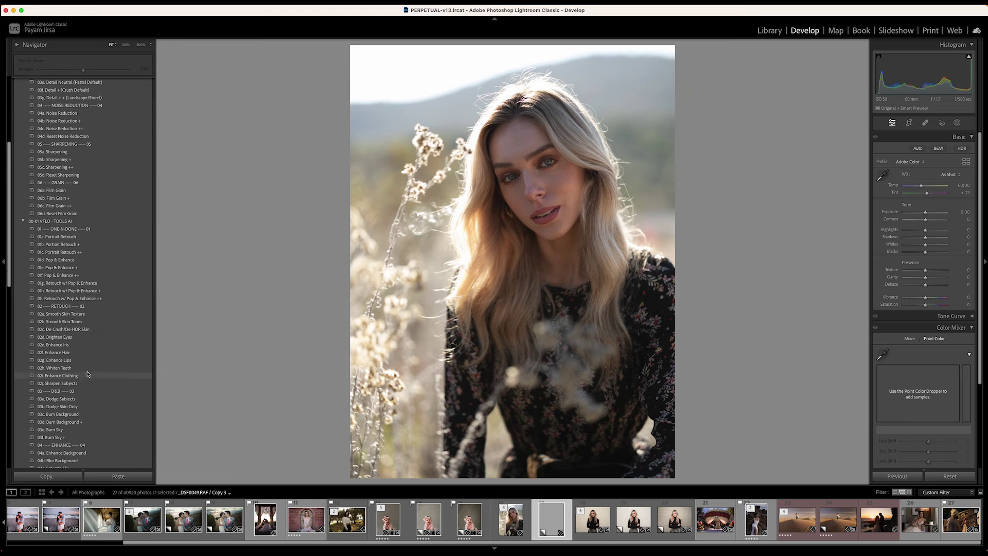
# Apply Smooth Skin Texture, Smooth Skin Tones, Brighten Eyes and Enhance Iris, and raise Exposure to +0.50
pyautogui.click(76, 314)
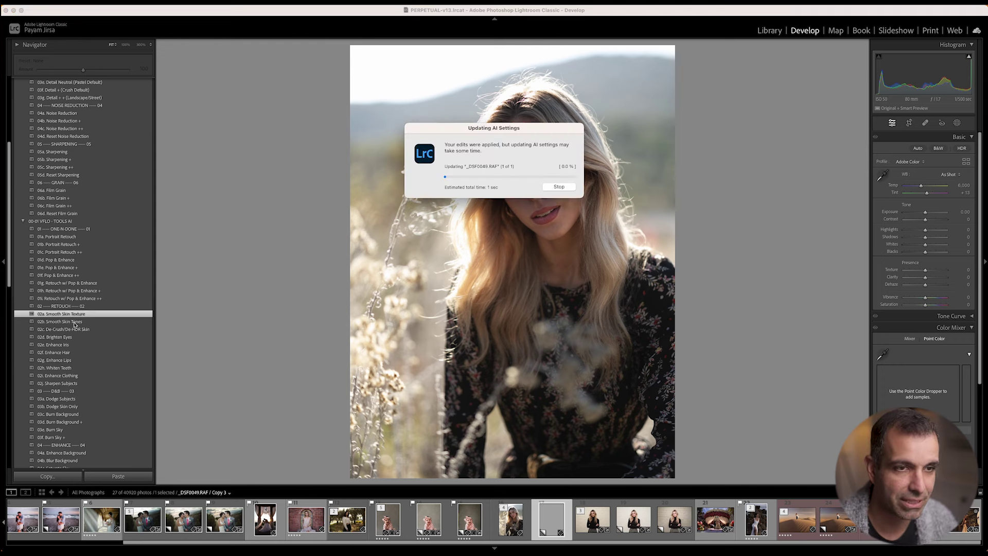
pyautogui.click(75, 321)
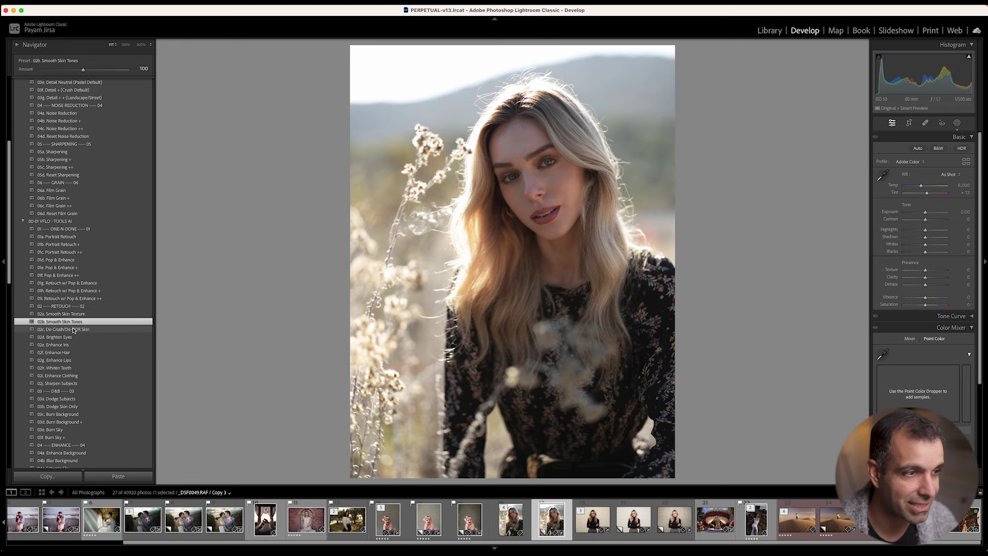
pyautogui.click(69, 337)
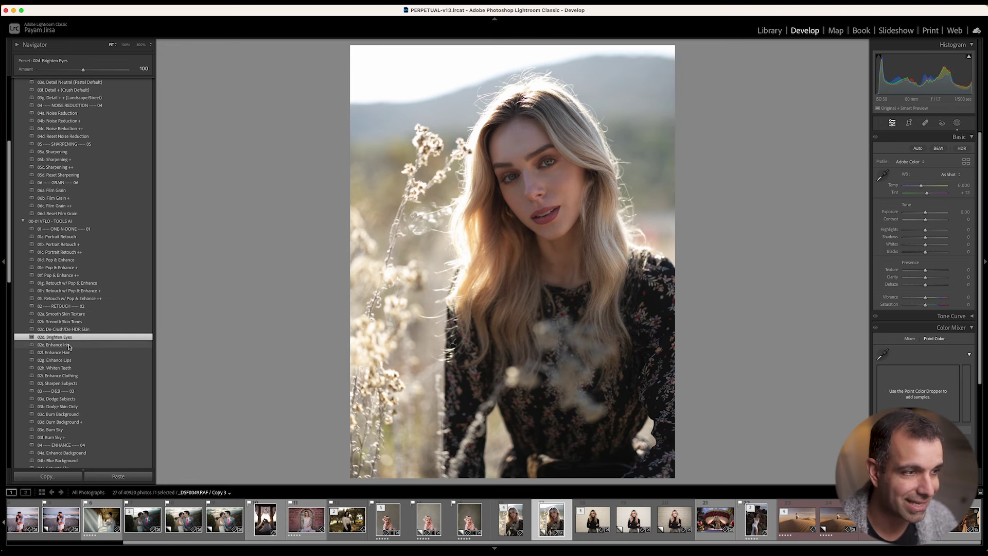
pyautogui.click(61, 345)
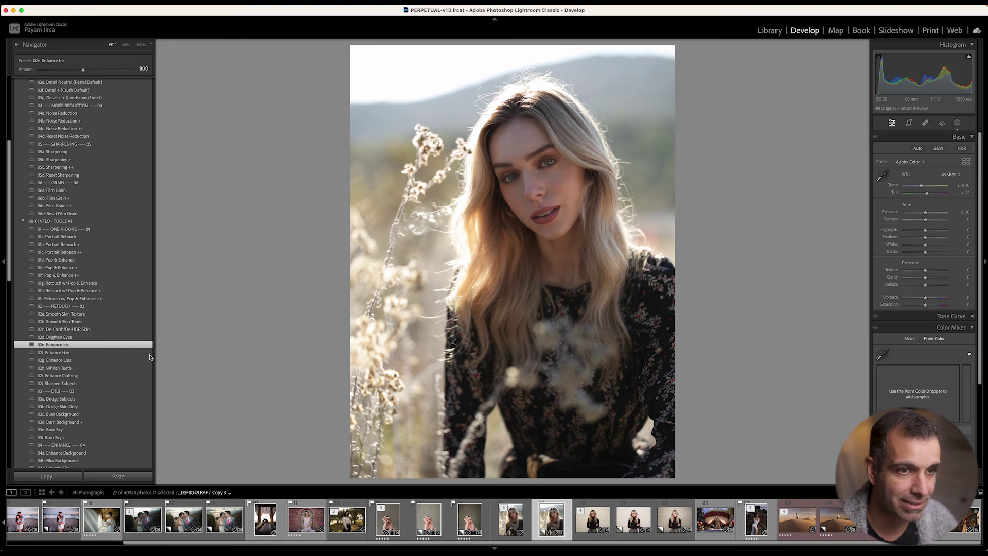
pyautogui.keyDown('super'); pyautogui.click(505, 525); pyautogui.keyUp('super')
pyautogui.moveTo(921, 212); pyautogui.dragTo(923, 214)
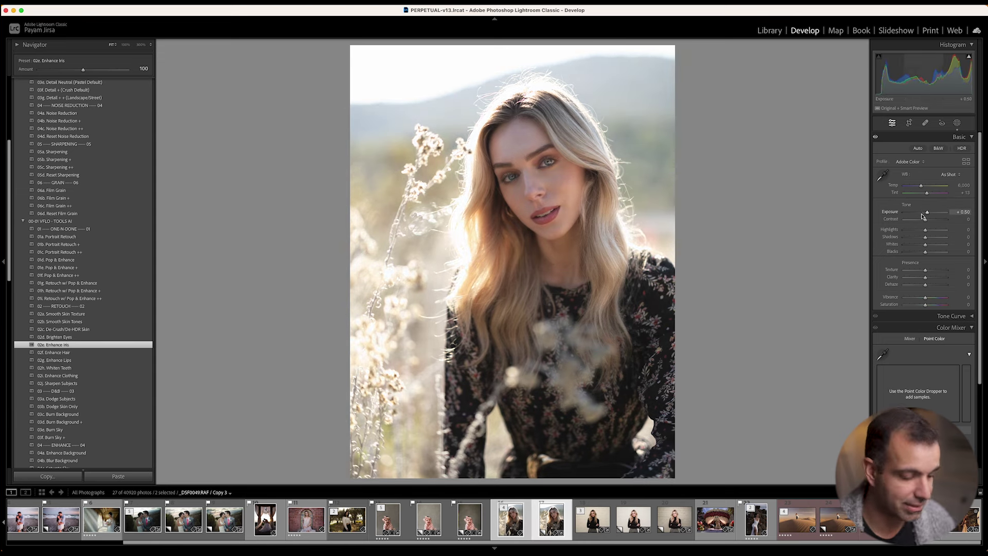
pyautogui.press('super+d')
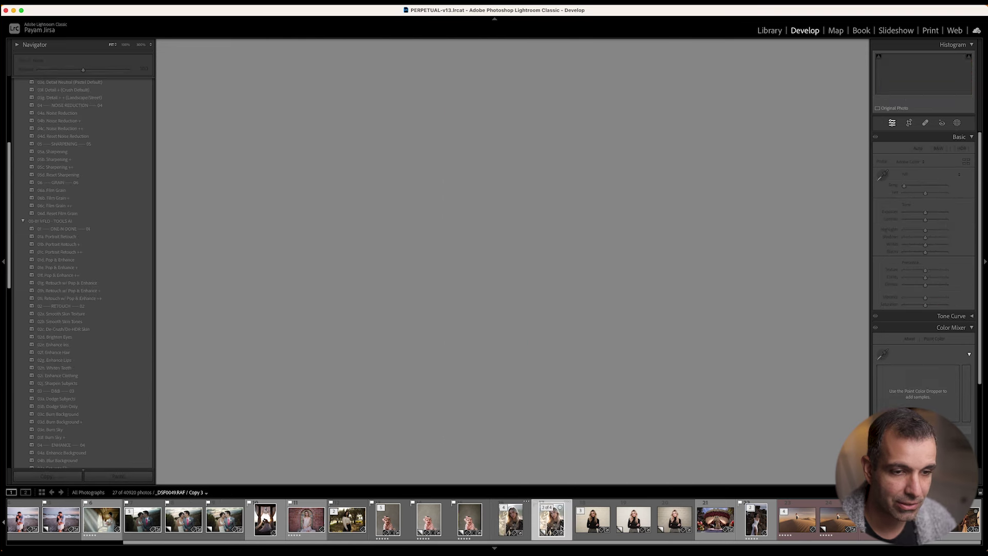
pyautogui.click(511, 520)
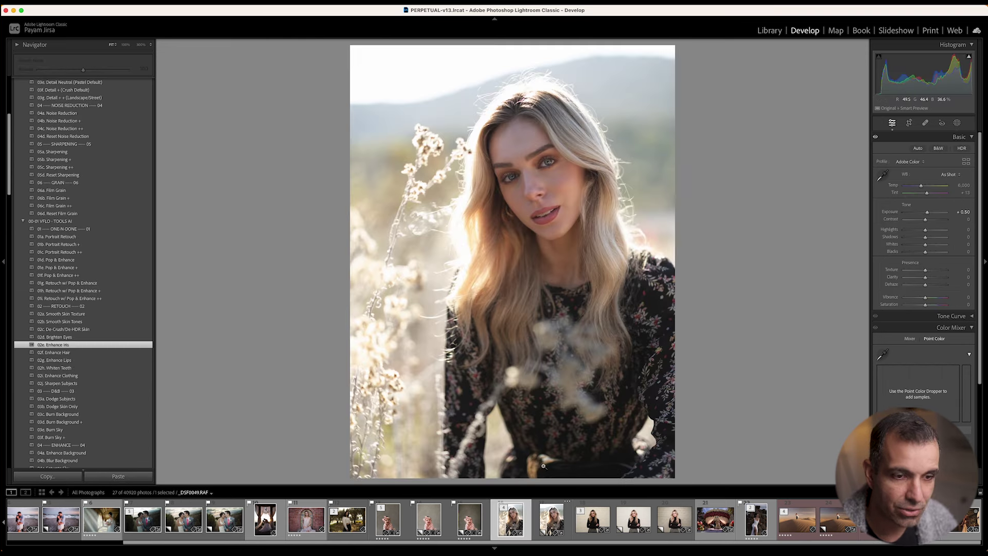
pyautogui.press('Right')
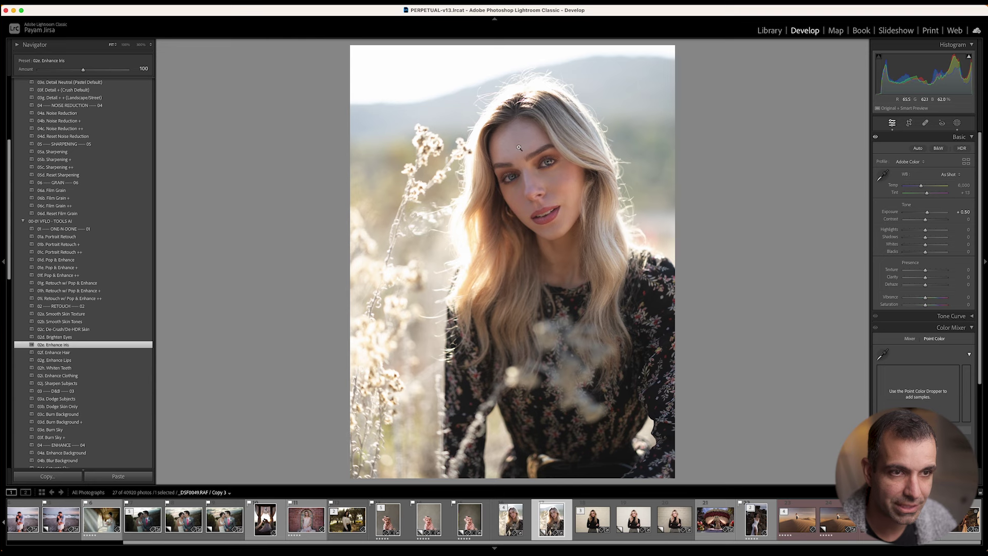
# On Copy 3, add Enhance Hair, Whiten Teeth, Enhance Clothing, Sharpen Subjects and Dodge Subjects presets
pyautogui.click(66, 345)
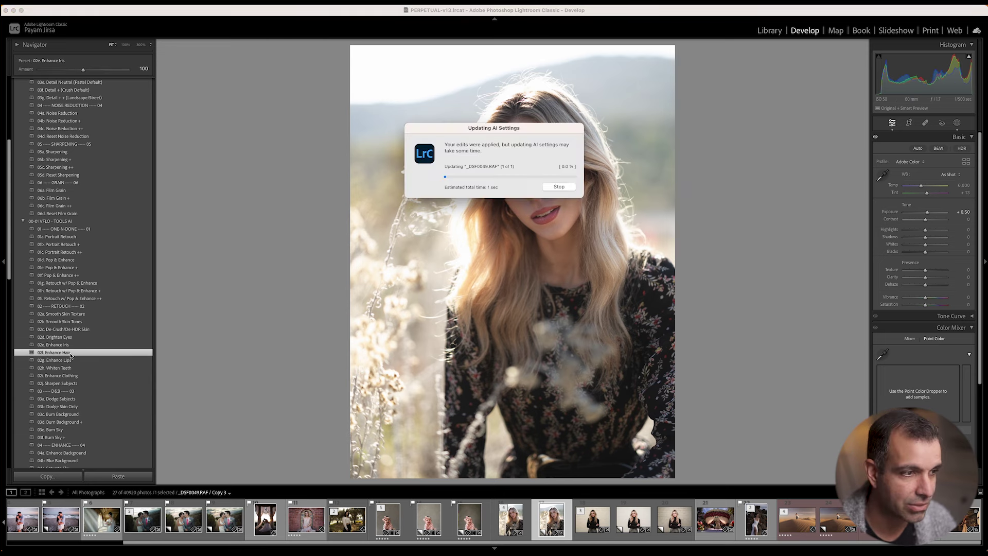
pyautogui.click(67, 369)
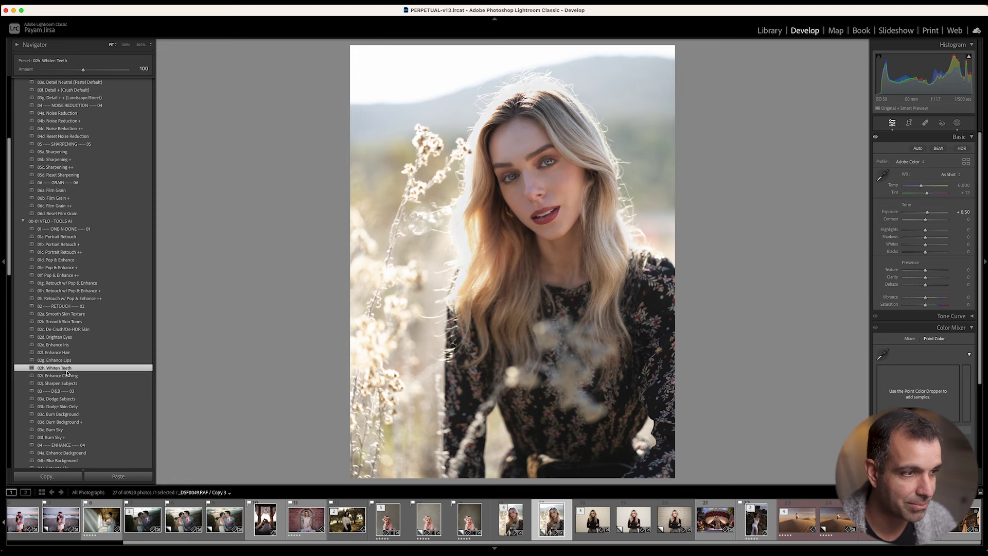
pyautogui.click(66, 376)
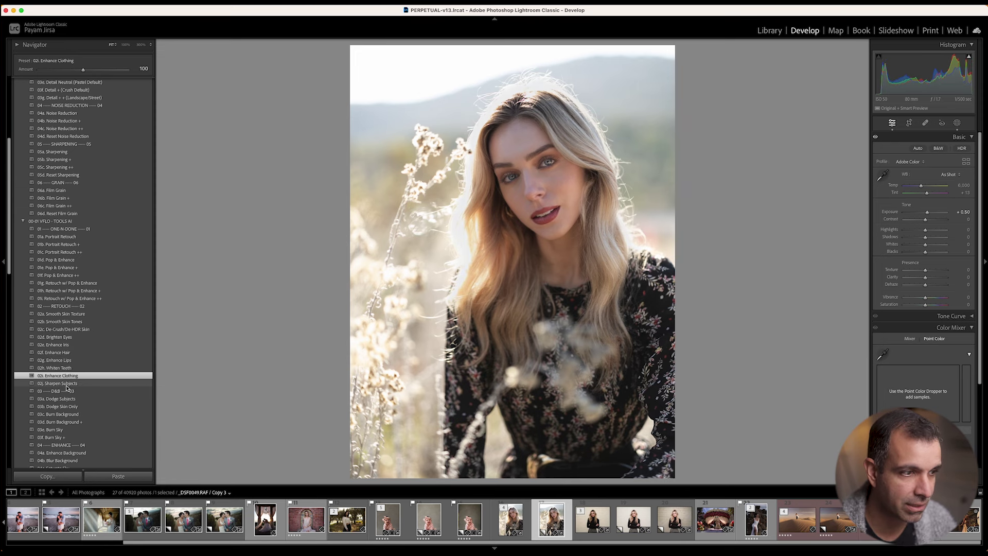
pyautogui.click(67, 383)
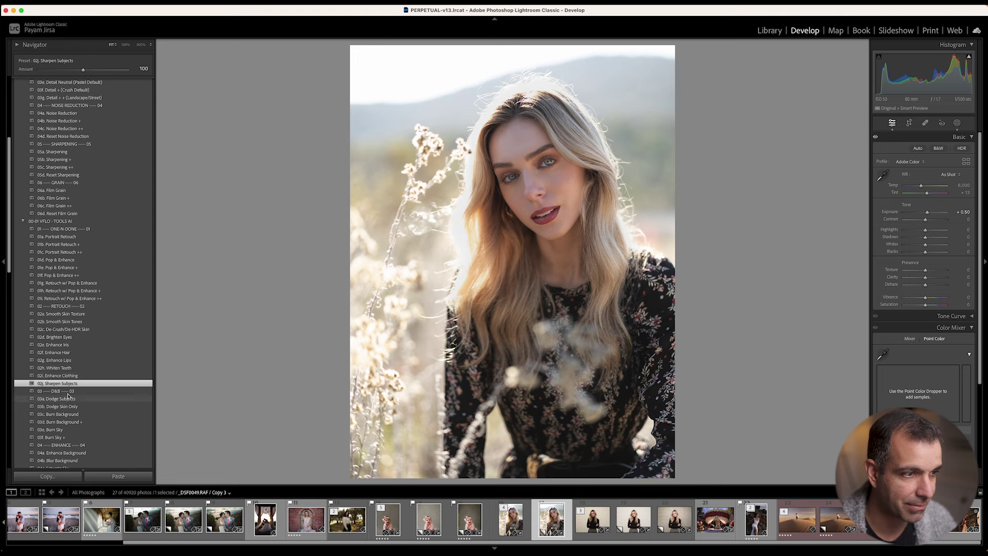
pyautogui.click(70, 400)
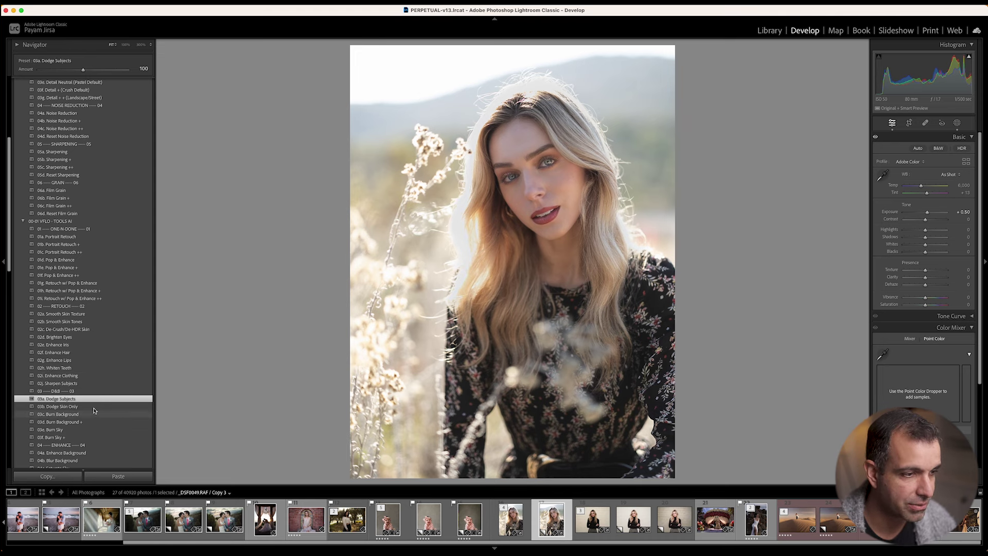
pyautogui.scroll(-1, 56, 449)
# Apply 04a. Enhance Background to Copy 3 and compare it with the unretouched version
pyautogui.click(58, 445)
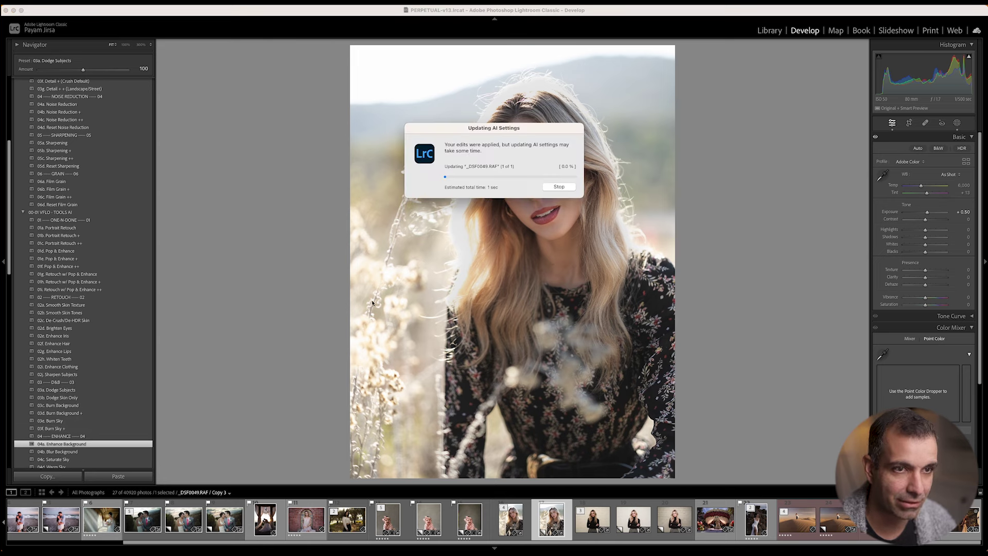
pyautogui.click(523, 524)
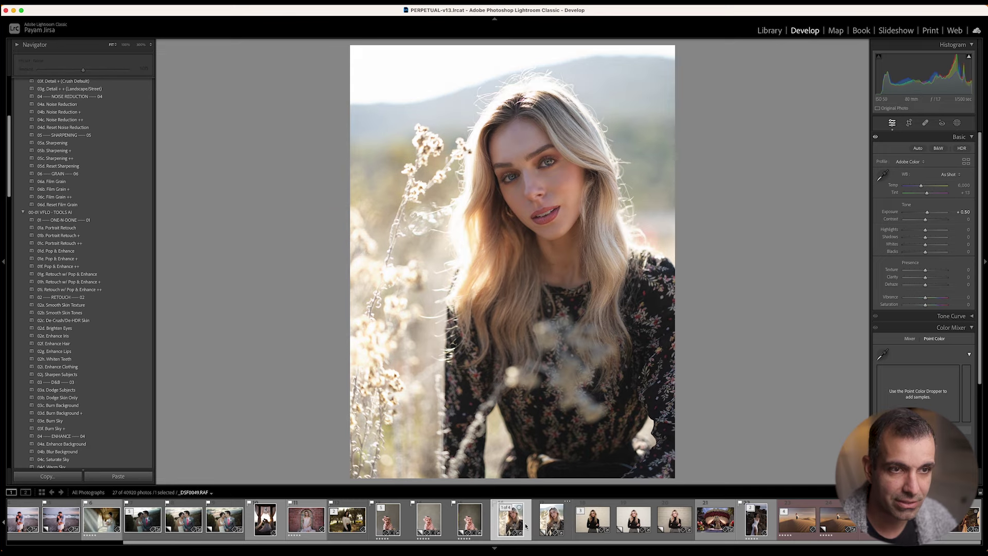
pyautogui.click(560, 524)
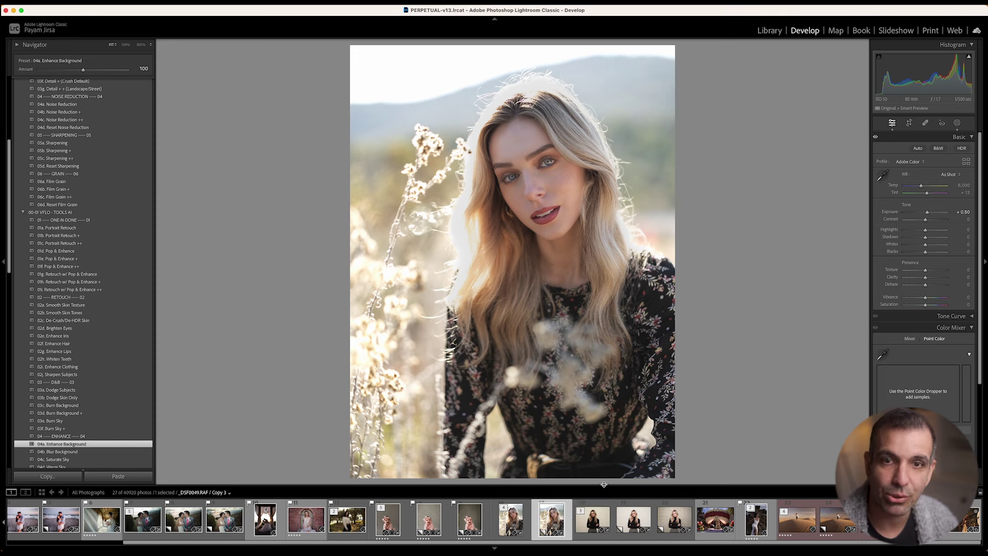
pyautogui.click(957, 123)
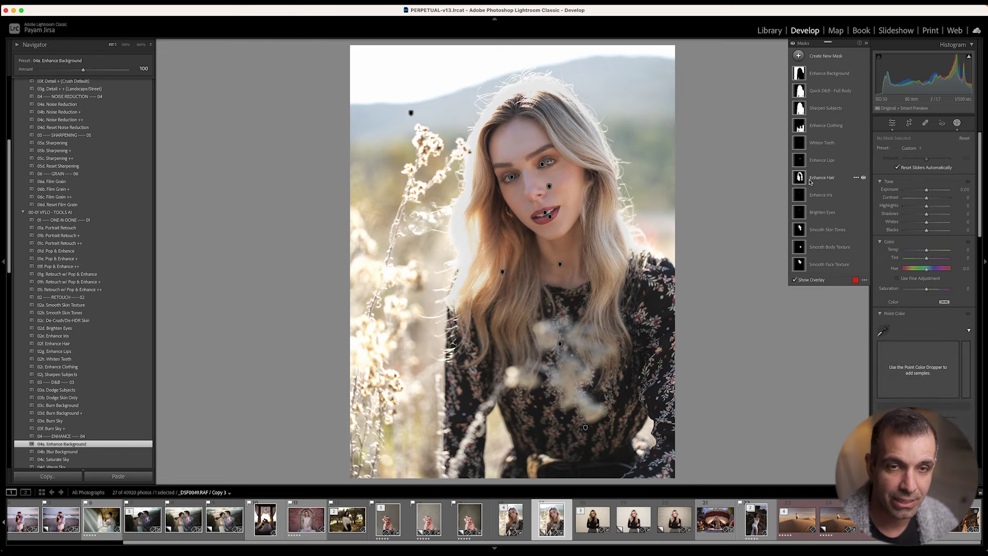
# Raise the Enhance Background mask Amount to about 134 and set Quick D&B - Full Body to 58
pyautogui.click(825, 74)
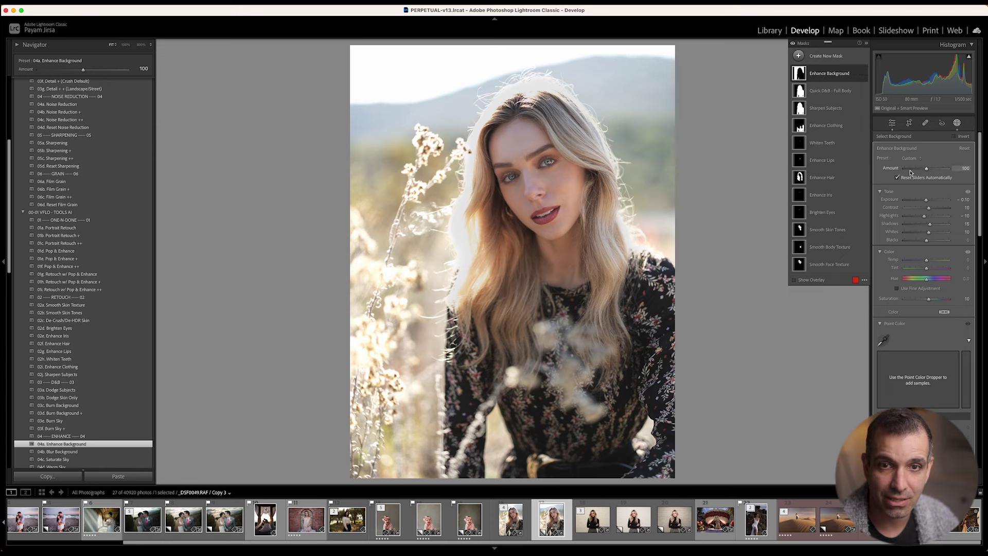
pyautogui.moveTo(926, 170); pyautogui.dragTo(930, 175)
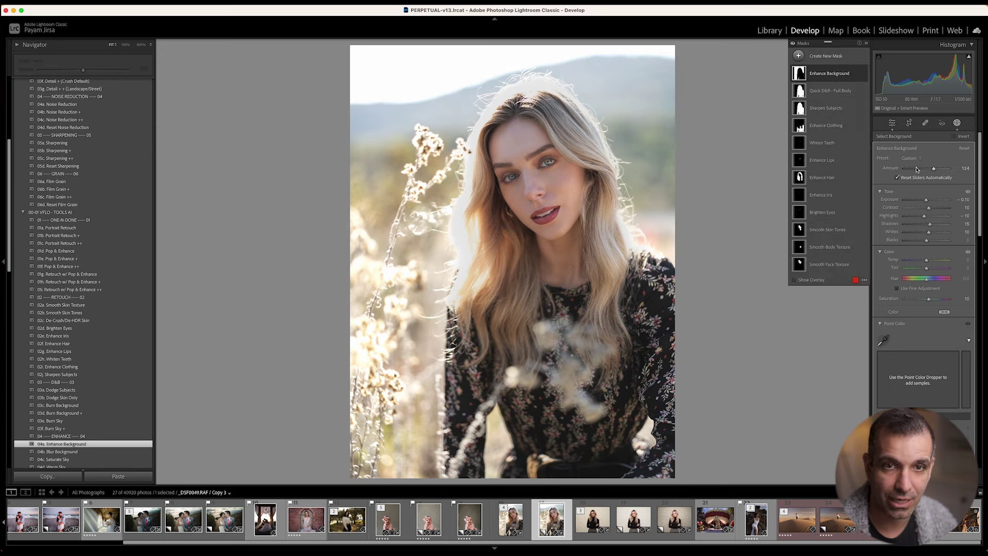
pyautogui.click(839, 91)
pyautogui.moveTo(926, 169); pyautogui.dragTo(911, 173)
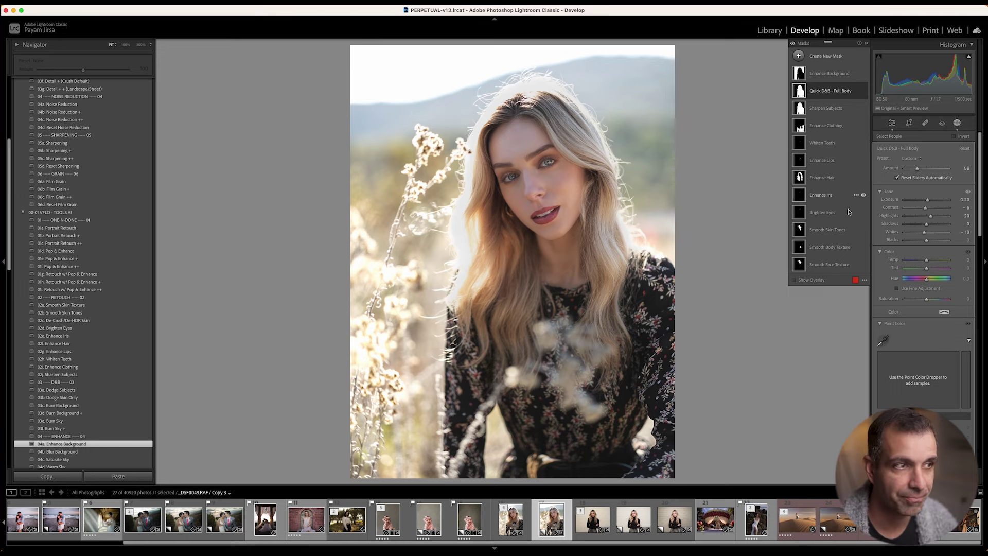
pyautogui.scroll(7, 140, 118)
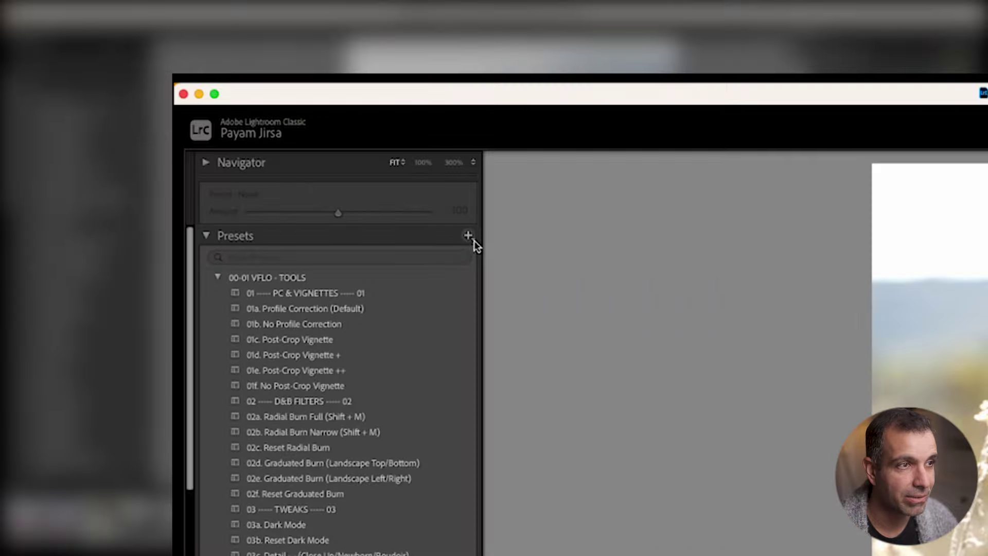
pyautogui.click(148, 81)
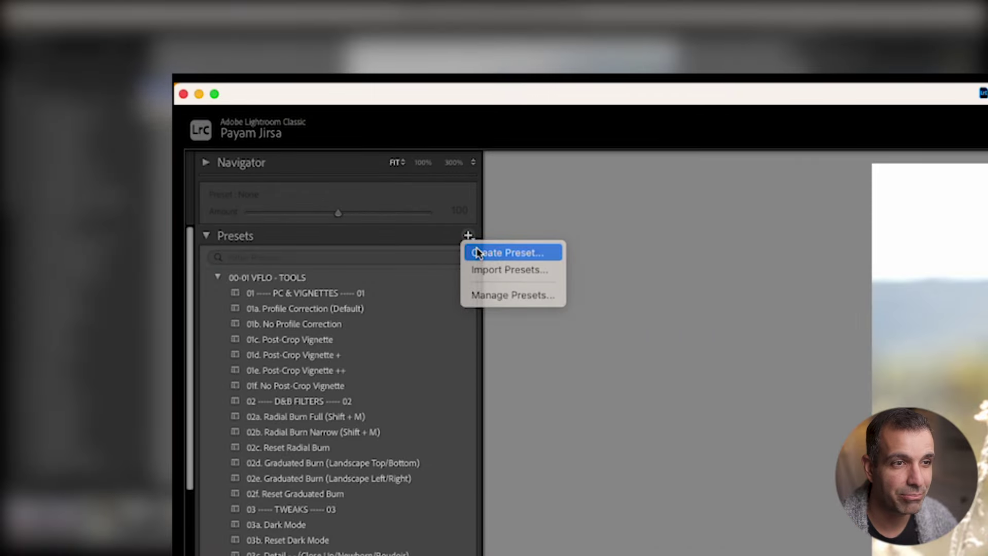
# Save a develop preset named 'Py' in the TUTORIAL group with only the Masking settings checked
pyautogui.click(477, 252)
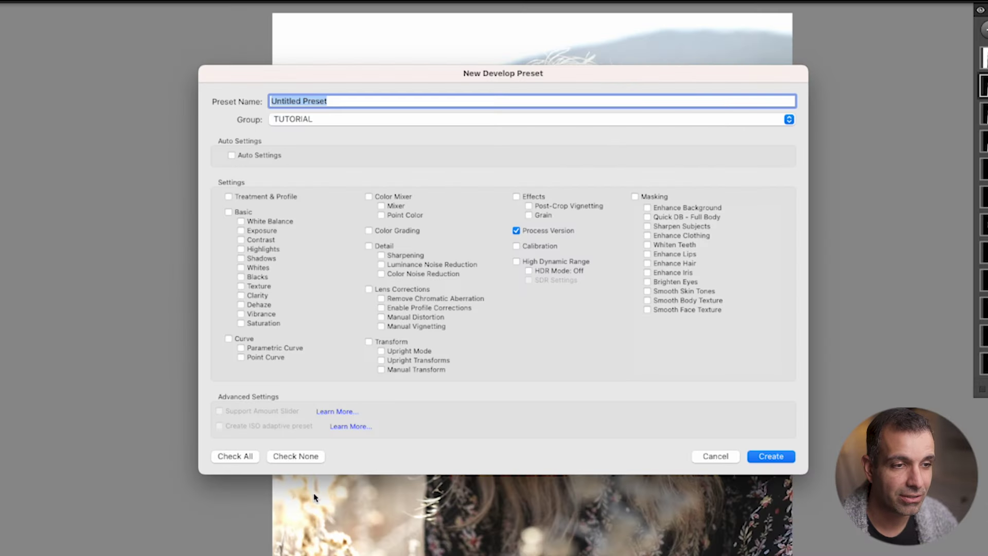
pyautogui.click(309, 456)
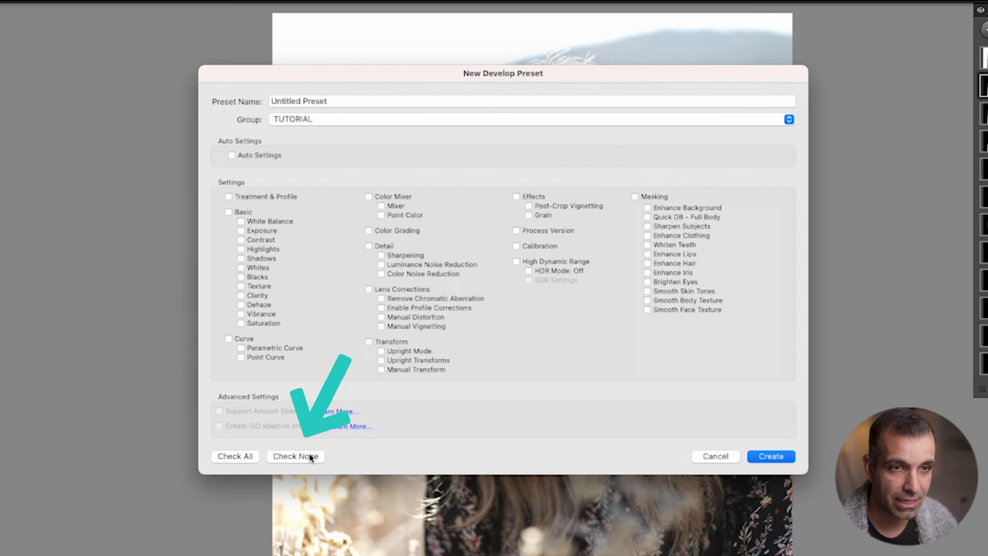
pyautogui.click(635, 196)
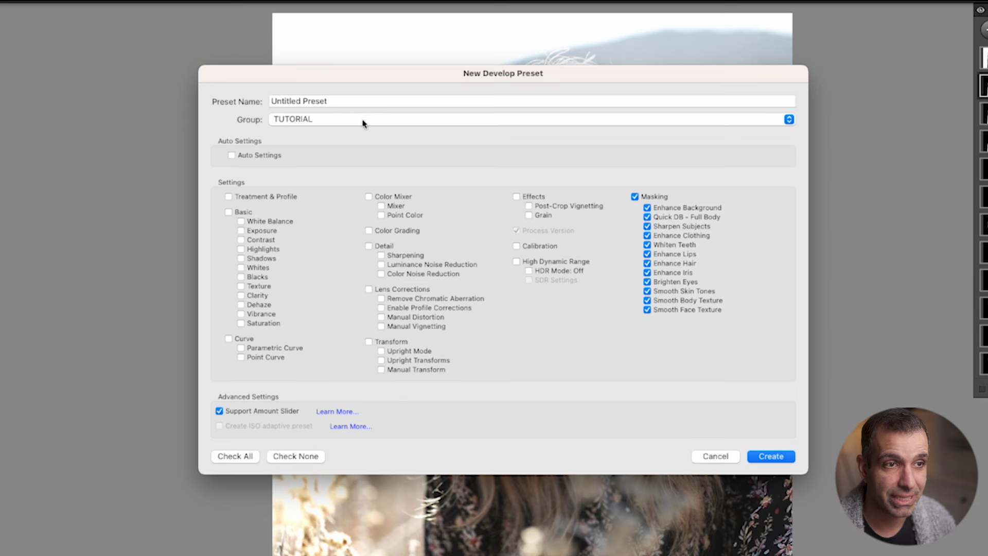
pyautogui.click(303, 123)
pyautogui.click(296, 120)
pyautogui.click(332, 102)
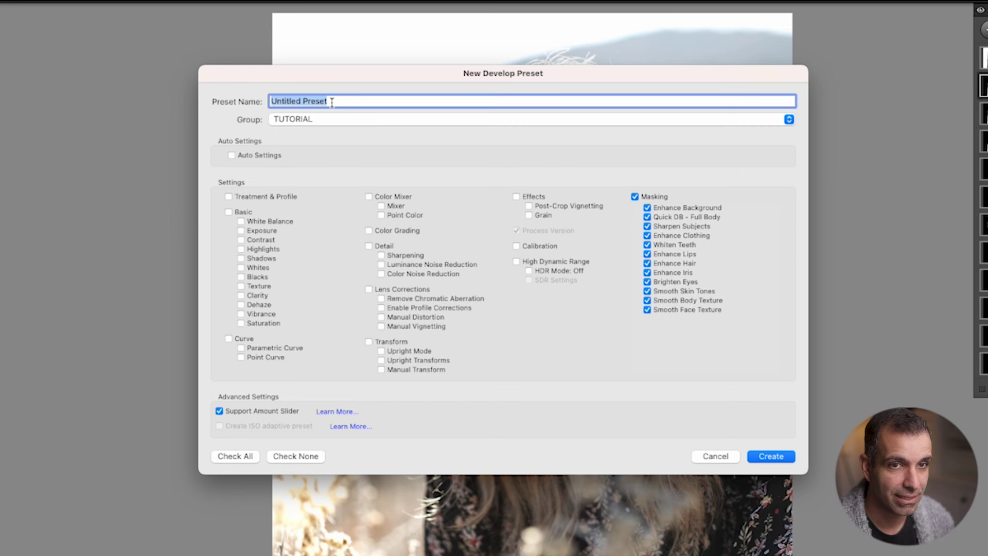
pyautogui.write("Pye's General Retouch & Enhance")
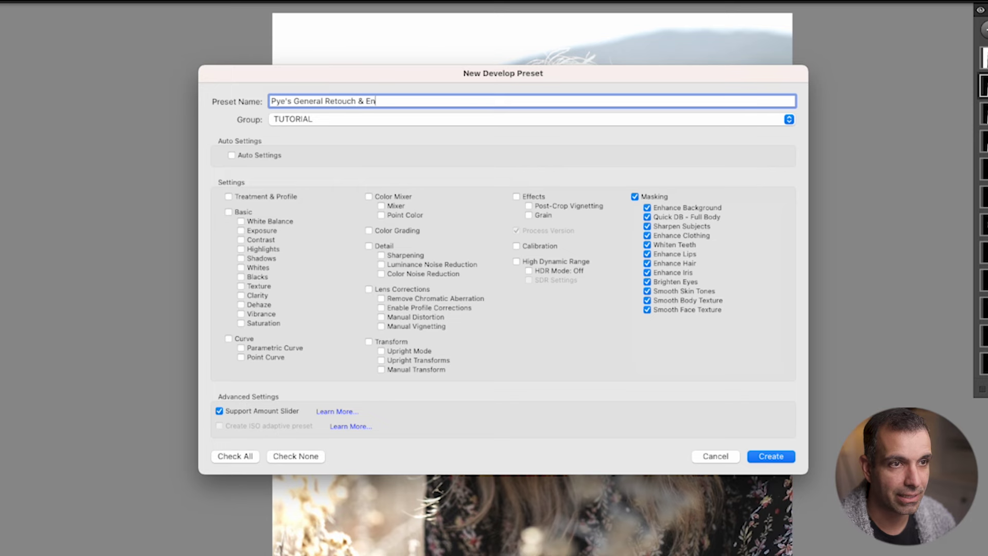
pyautogui.click(782, 458)
pyautogui.scroll(-5, 95, 269)
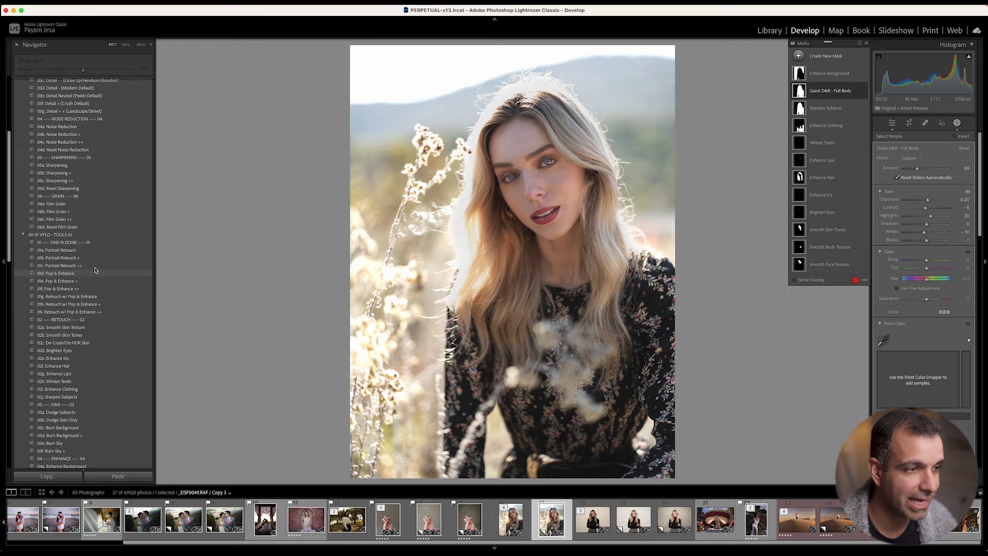
pyautogui.scroll(-15, 94, 270)
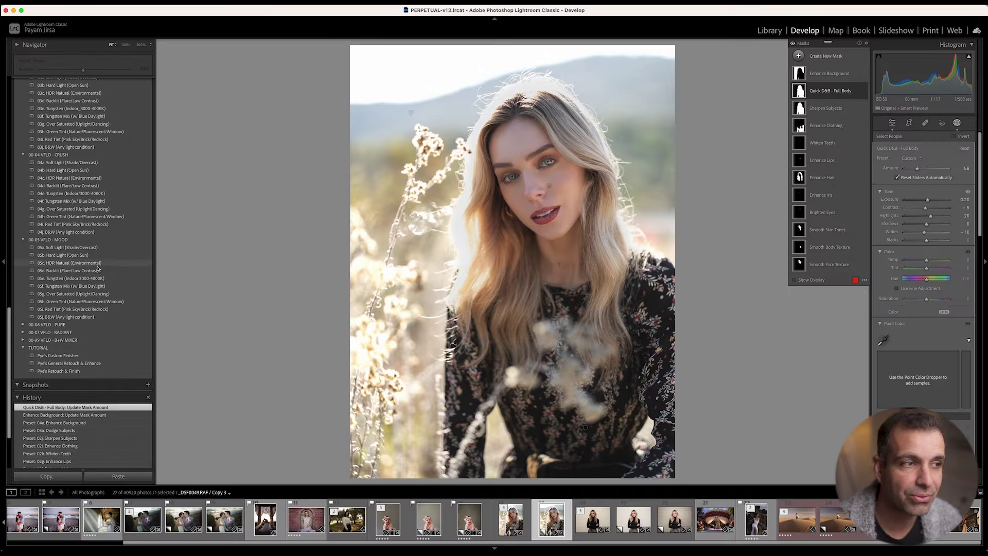
pyautogui.scroll(10, 77, 225)
pyautogui.scroll(15, 78, 225)
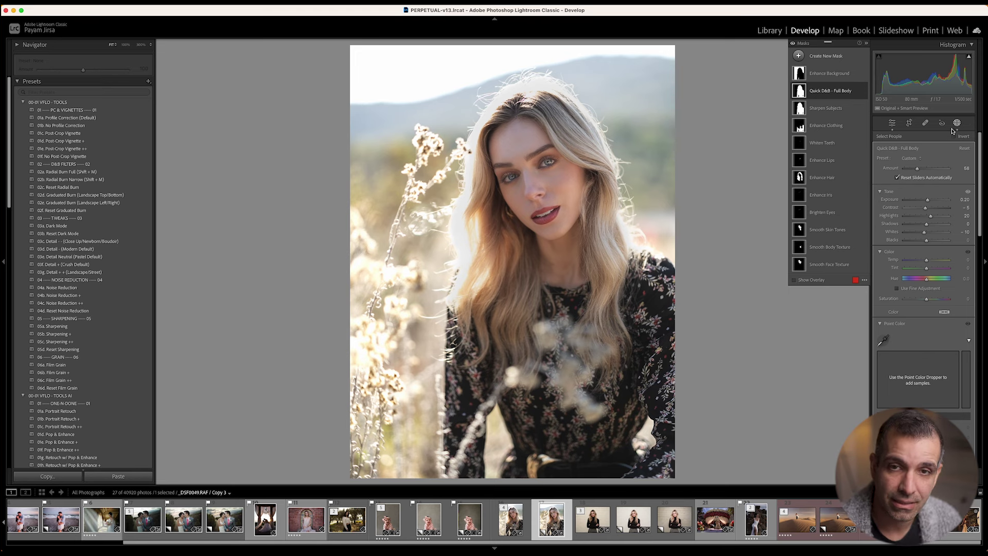
pyautogui.click(798, 55)
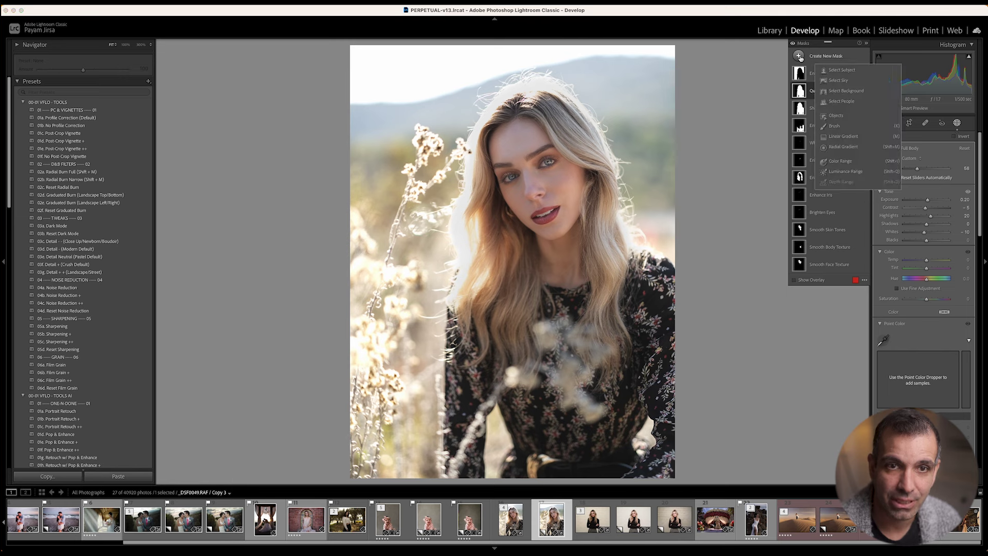
# Add a brush mask loaded with the 10c - Smooth Skin preset, then close masking
pyautogui.click(838, 126)
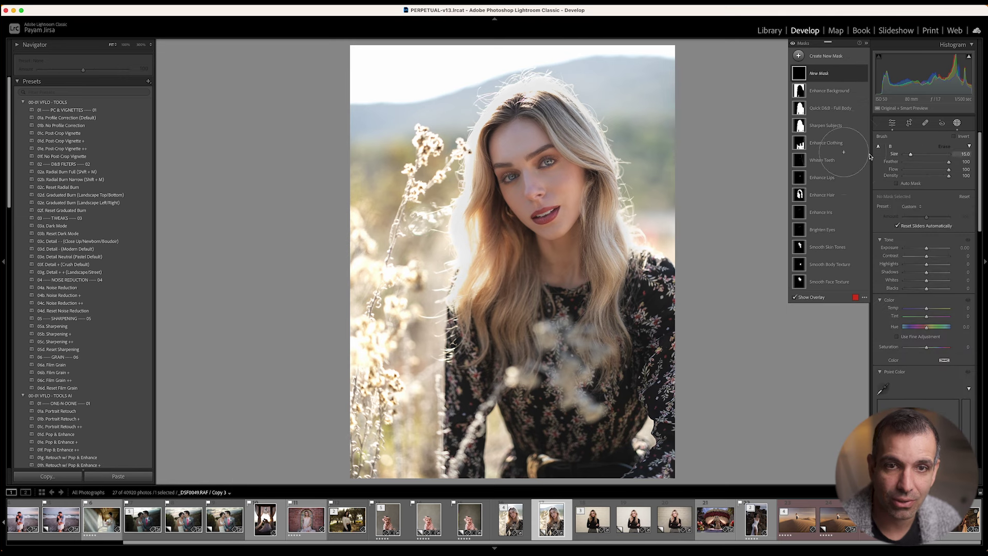
pyautogui.click(920, 208)
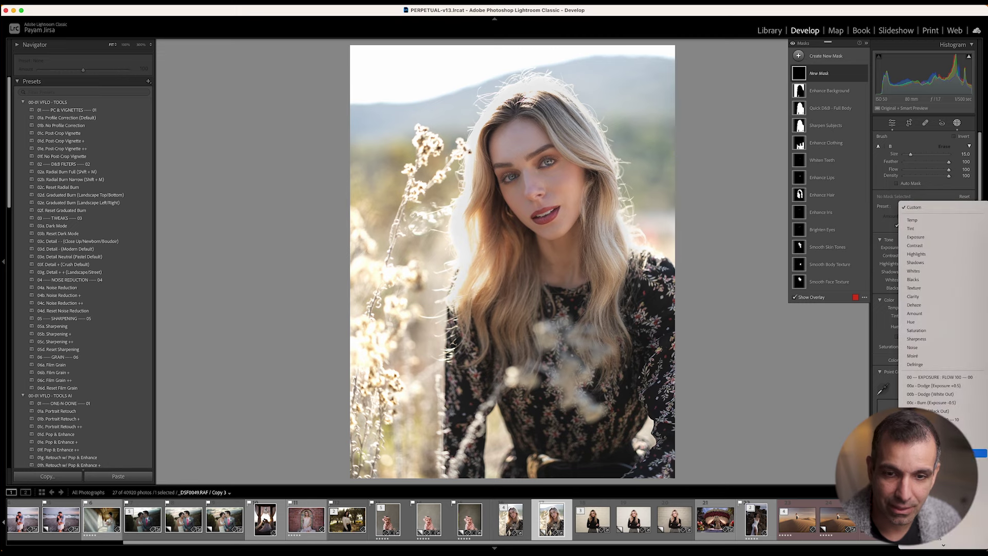
pyautogui.click(974, 444)
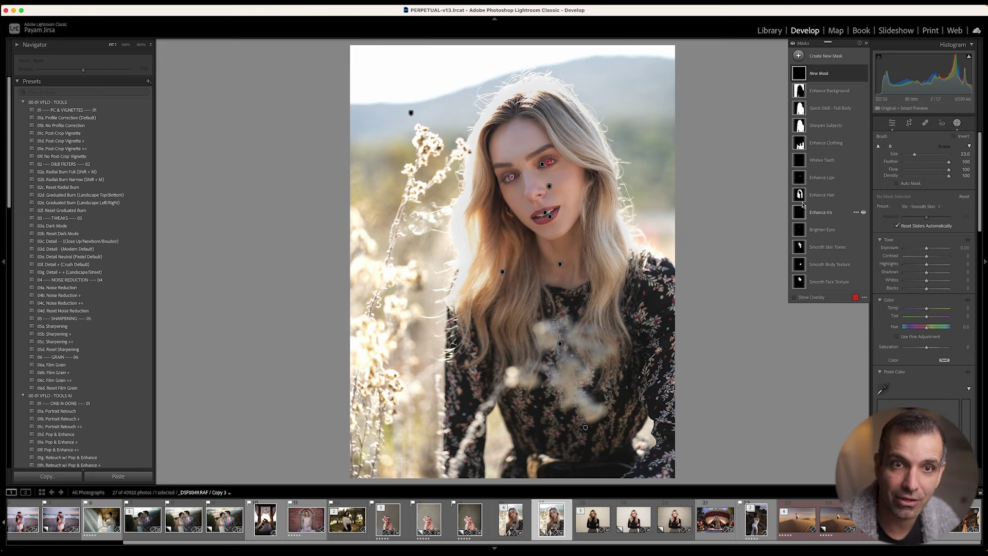
pyautogui.click(956, 125)
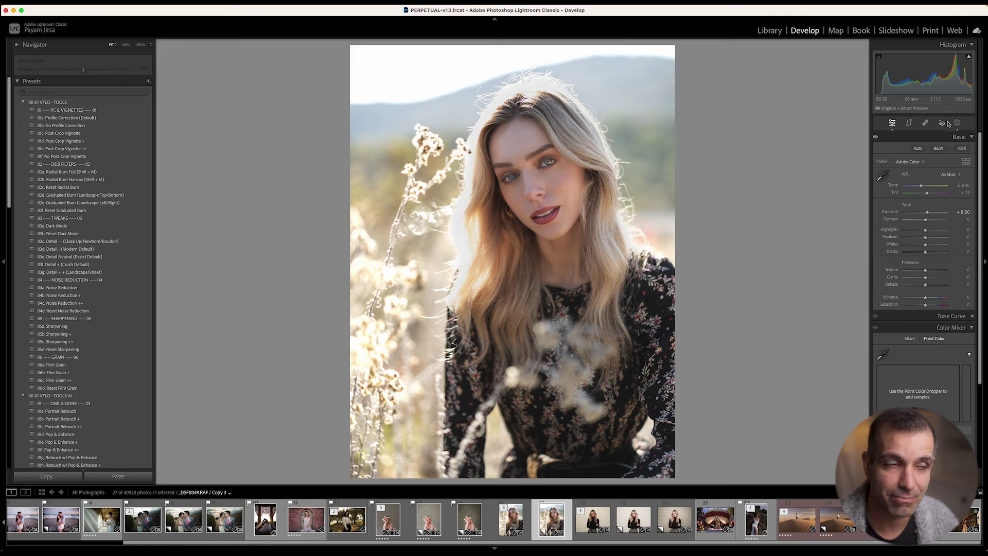
pyautogui.scroll(-5, 82, 329)
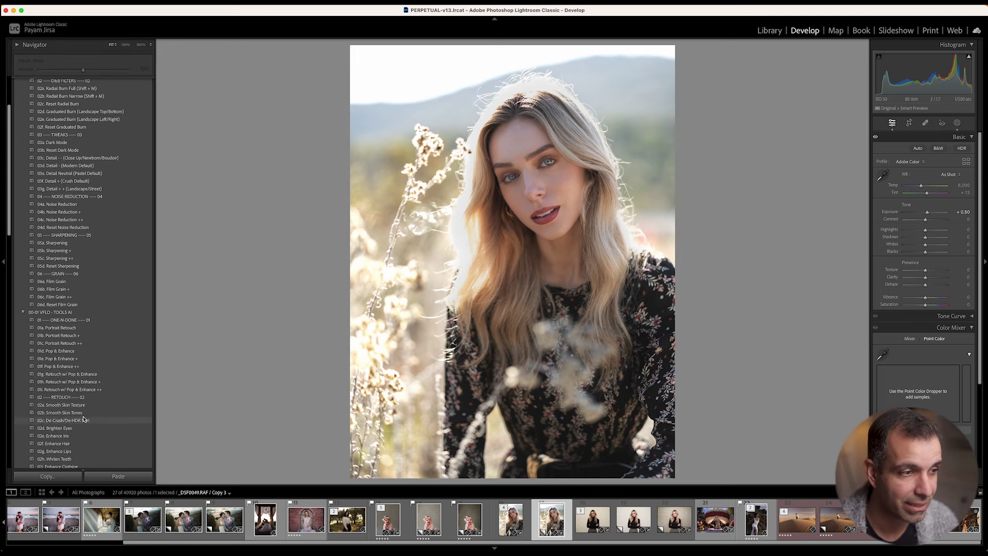
pyautogui.scroll(-3, 82, 331)
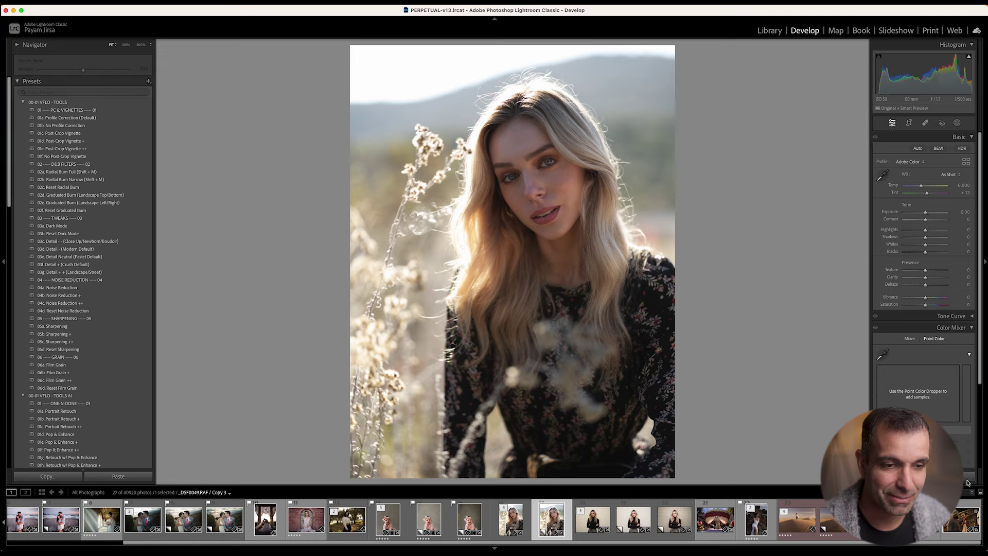
pyautogui.press('super+z')
pyautogui.press('Left')
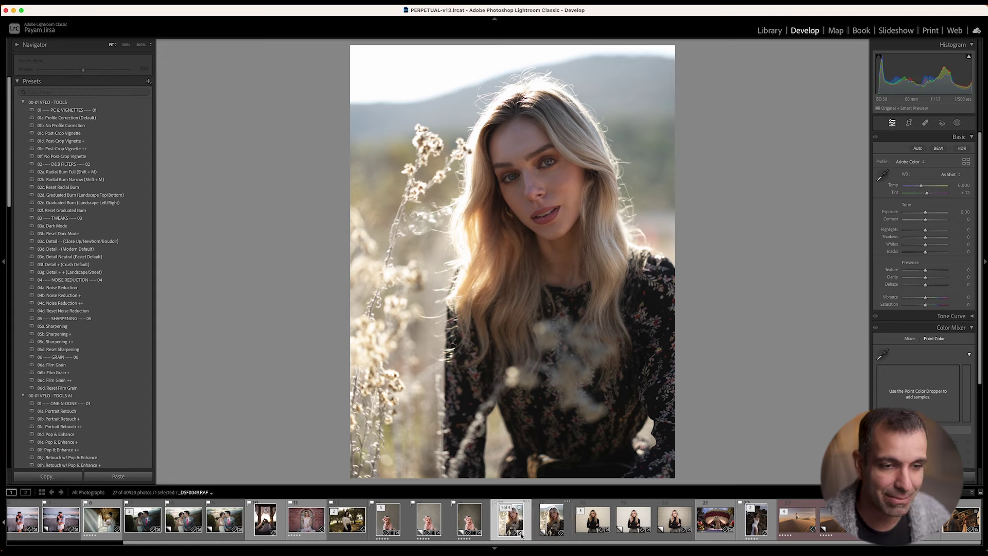
pyautogui.press('super+z')
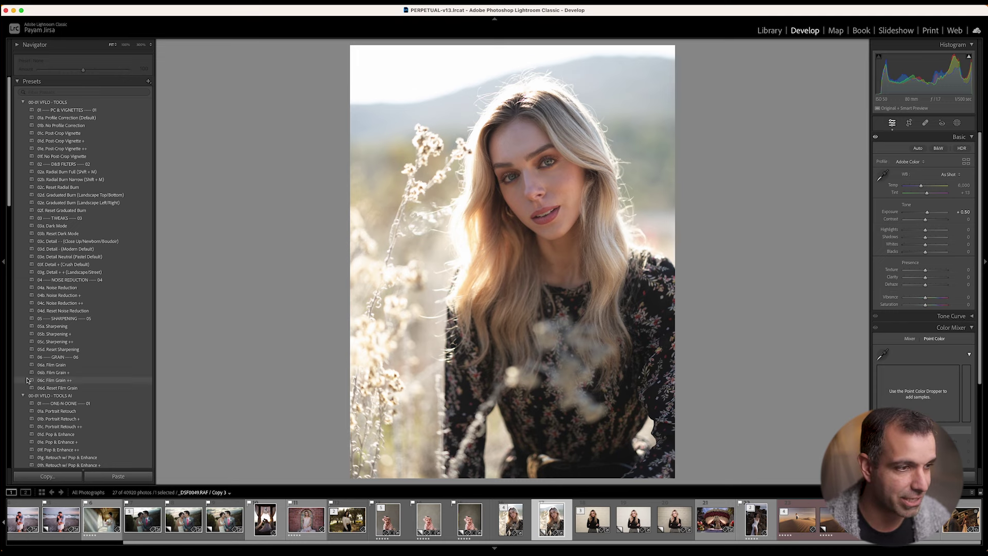
pyautogui.scroll(-15, 91, 392)
pyautogui.scroll(-5, 90, 393)
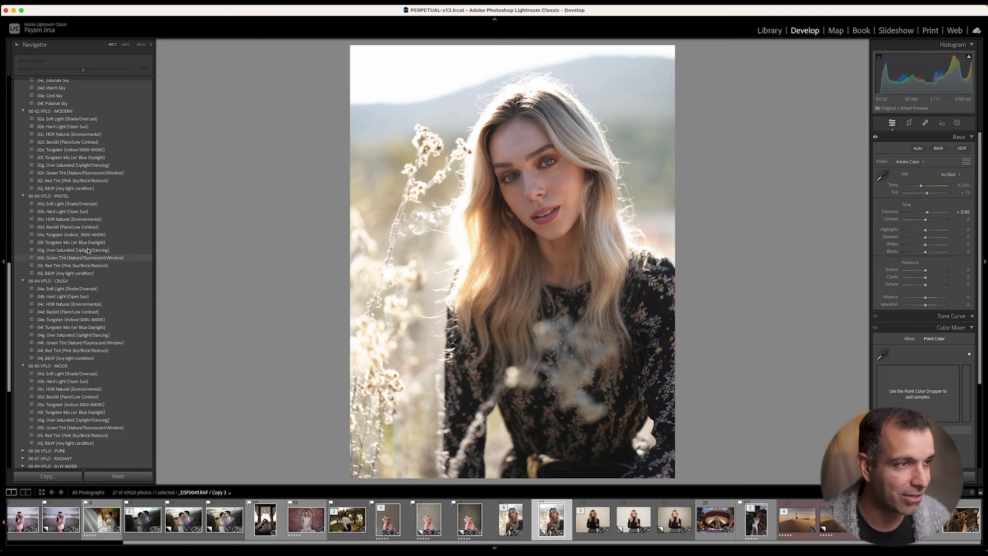
# Apply 03b Hard Light, make a virtual copy, and give it 01b Portrait Retouch + after trying ++
pyautogui.click(76, 211)
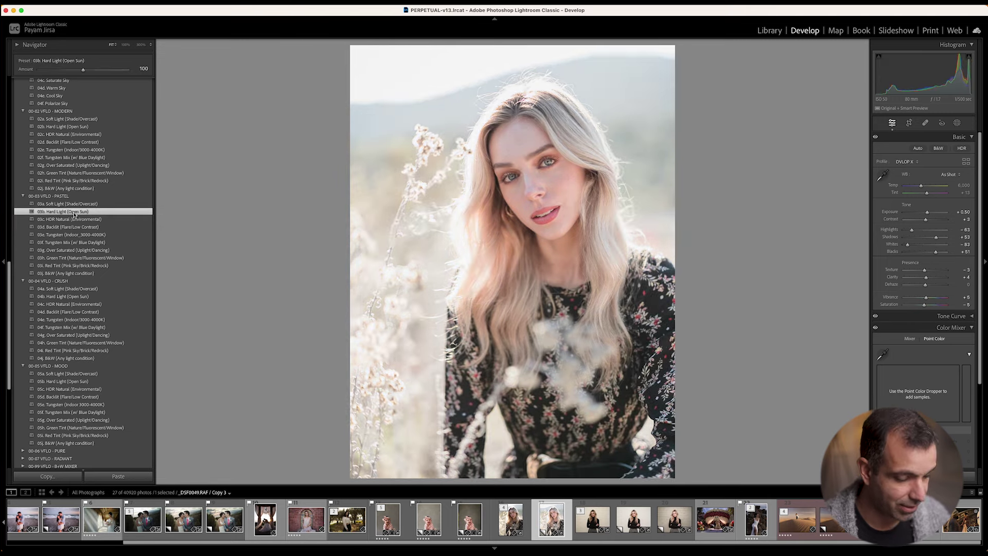
pyautogui.press('super+apostrophe')
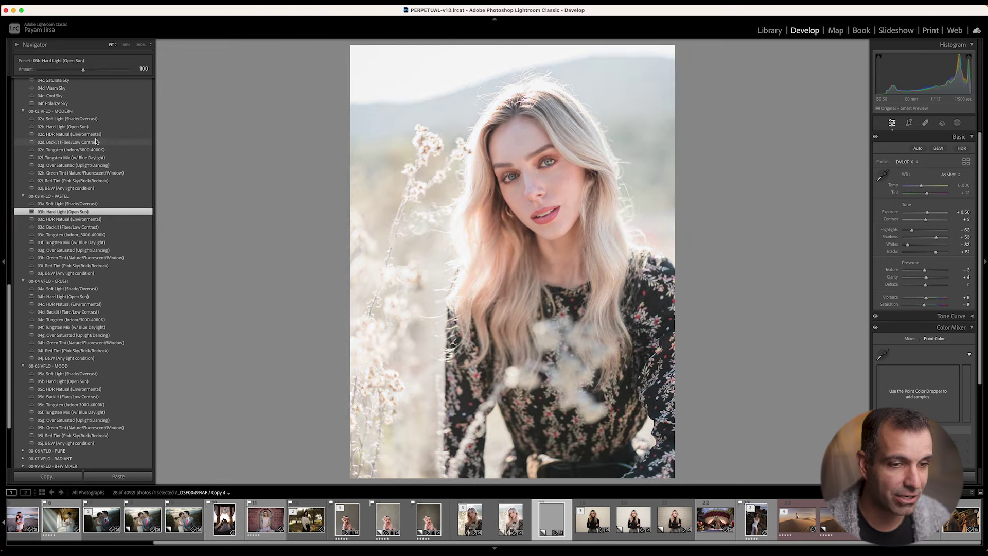
pyautogui.scroll(10, 98, 138)
pyautogui.scroll(15, 99, 138)
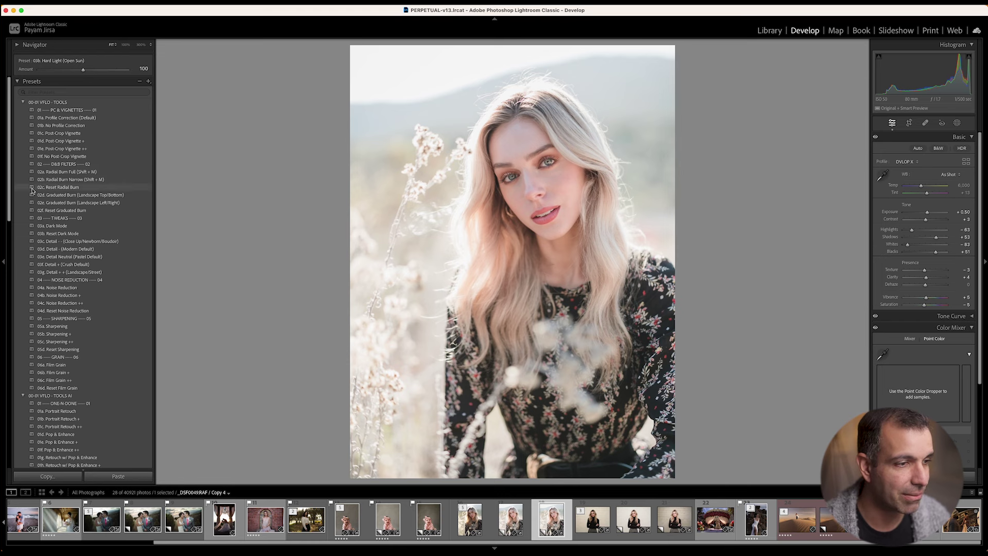
pyautogui.scroll(-5, 72, 336)
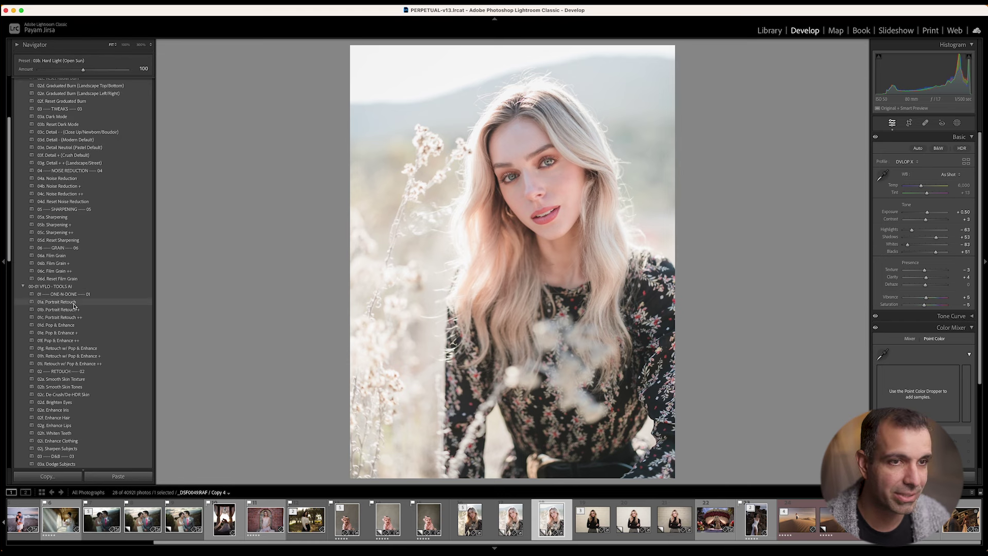
pyautogui.click(74, 302)
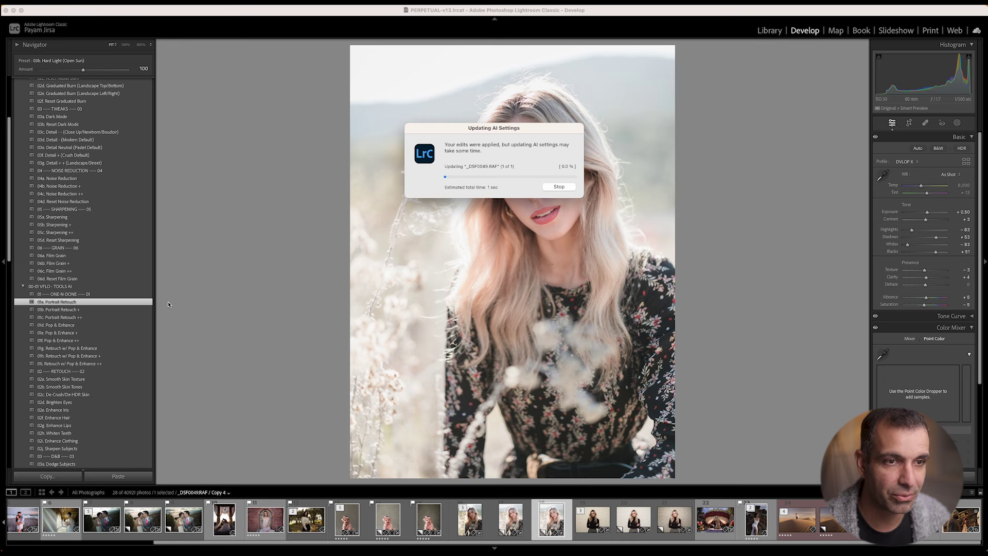
pyautogui.click(105, 315)
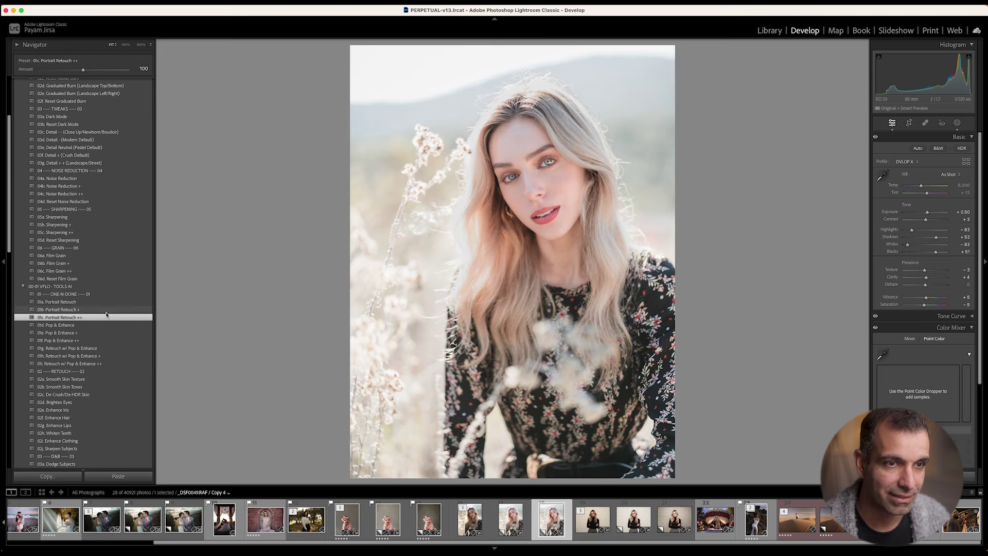
pyautogui.click(107, 309)
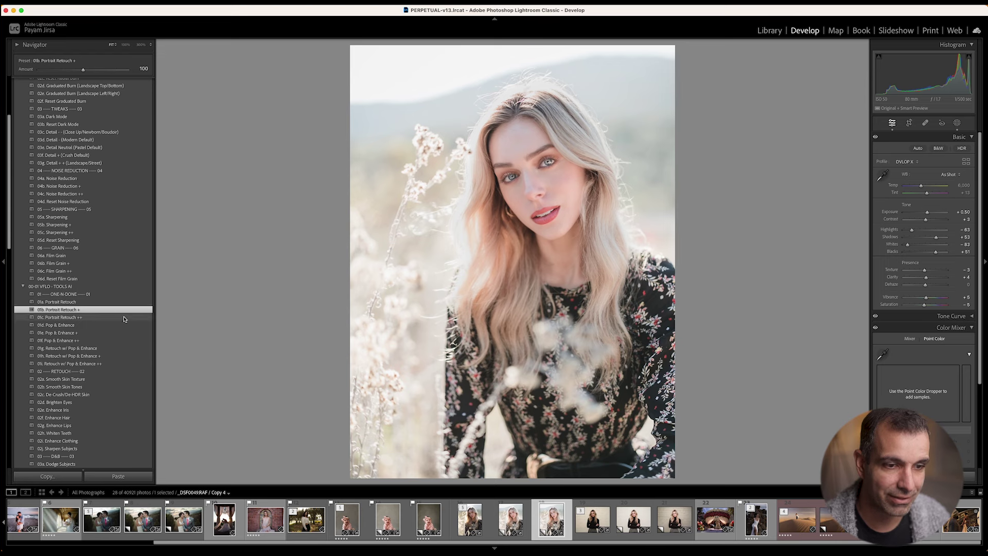
# Set the three portrait copies to Exposure +0.40, compare them, and select only the newest copy
pyautogui.keyDown('shift'); pyautogui.click(470, 524); pyautogui.keyUp('shift')
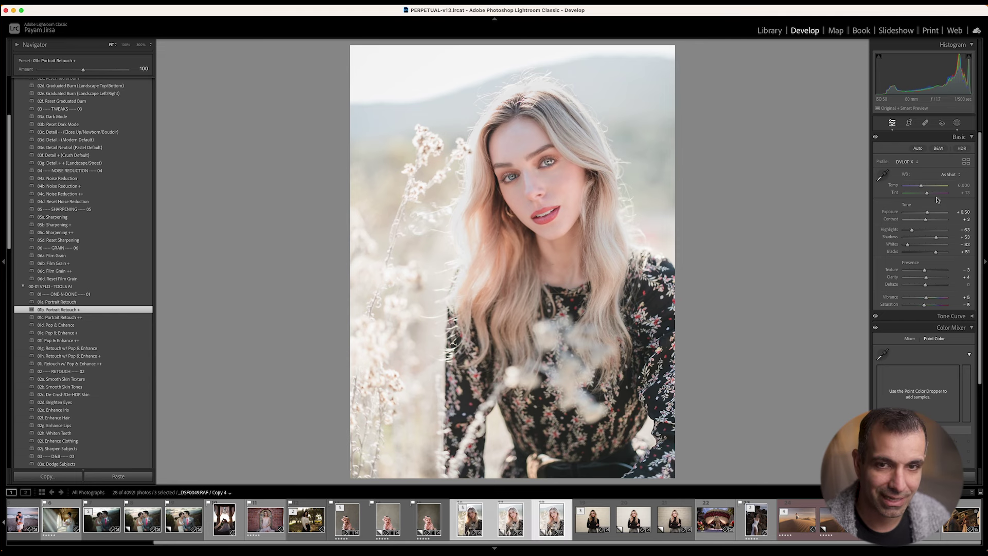
pyautogui.scroll(-2, 935, 211)
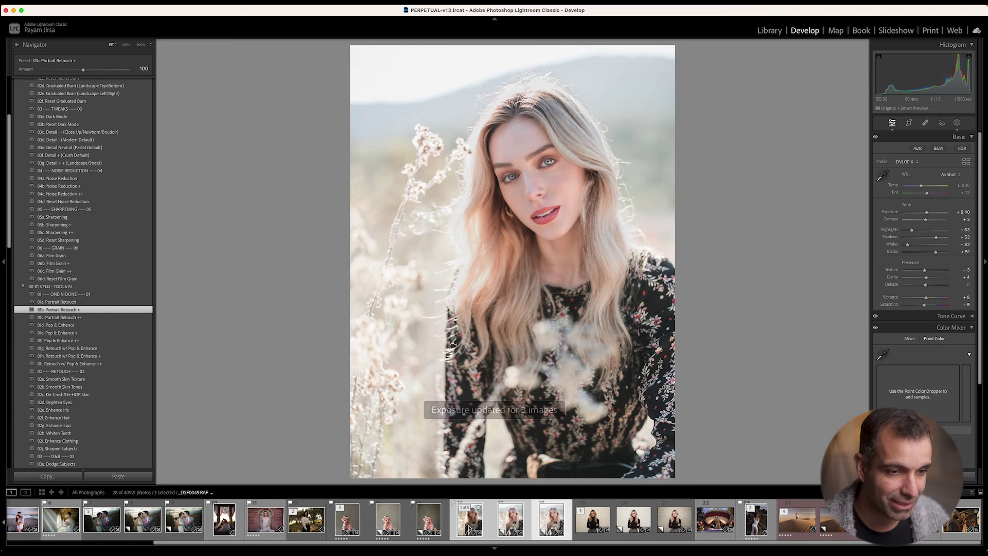
pyautogui.press('e')
pyautogui.press('Right')
pyautogui.press('Left')
pyautogui.press('Right')
pyautogui.press('Right')
pyautogui.click(544, 518)
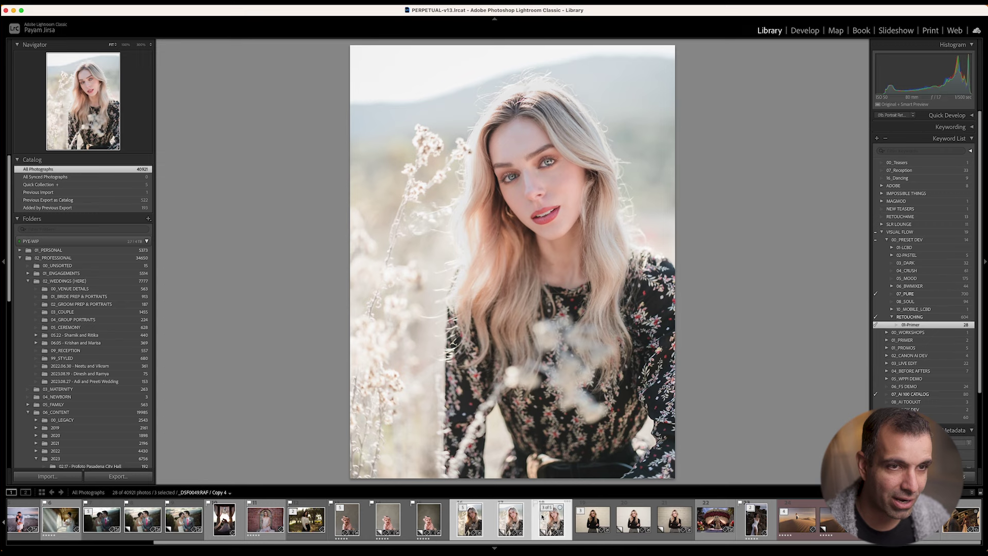
# Back in Develop, try a stronger Enhance Hair mask amount, then undo the change
pyautogui.press('d')
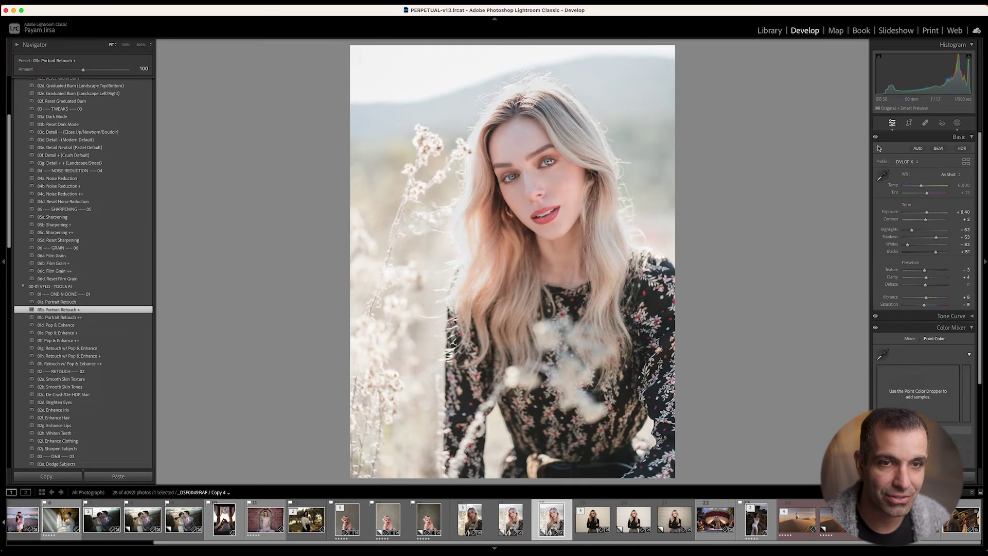
pyautogui.click(955, 122)
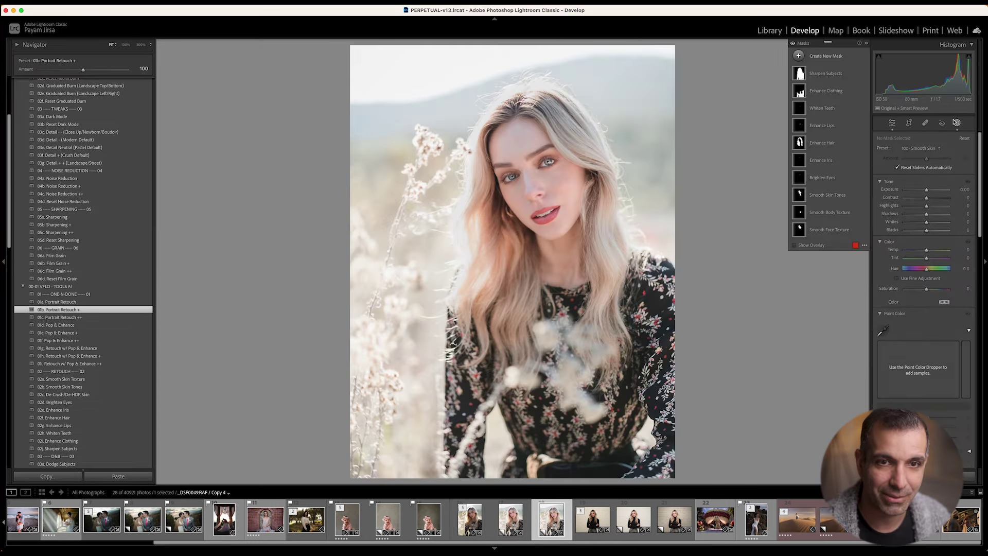
pyautogui.click(836, 142)
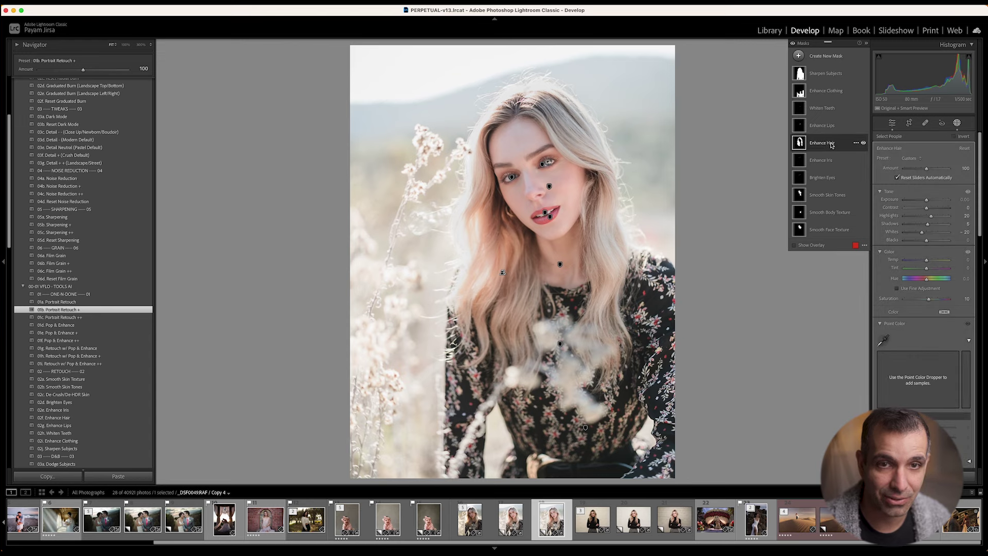
pyautogui.moveTo(926, 168)
pyautogui.mouseDown()
pyautogui.moveTo(945, 170)
pyautogui.moveTo(936, 168)
pyautogui.mouseUp()
pyautogui.press('super+z')
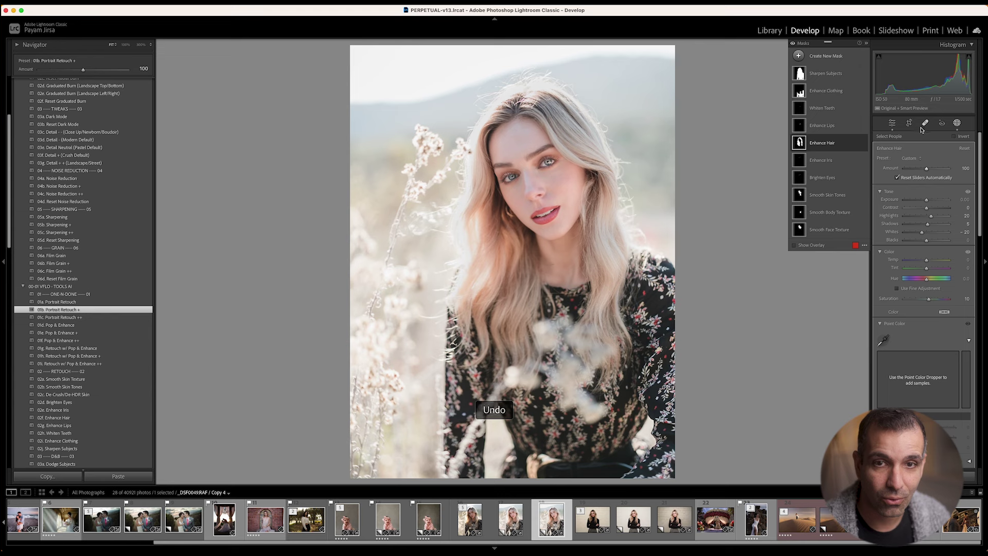
# Paint the hair with a new brush mask using the 33a Hair: Enhance Detail preset, then close masking
pyautogui.click(798, 55)
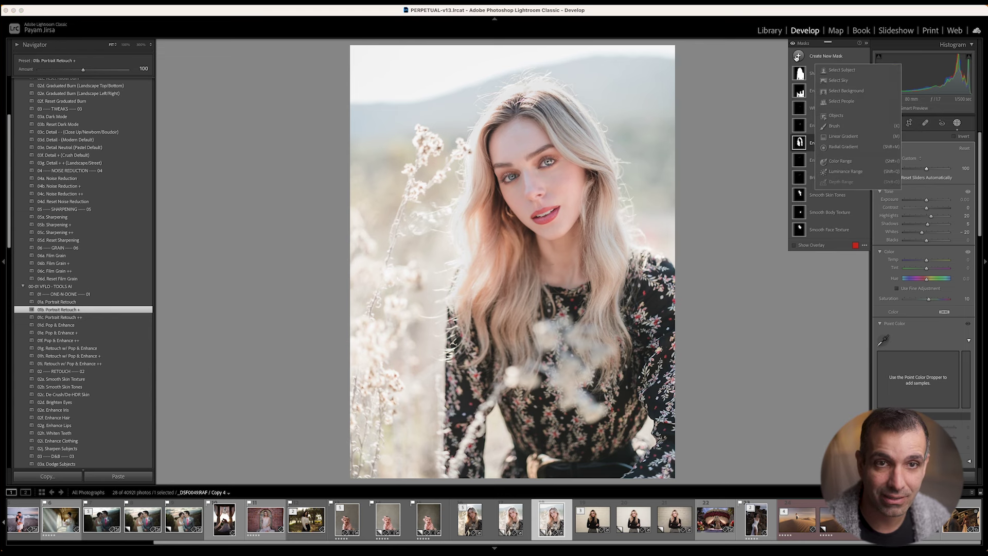
pyautogui.click(832, 126)
pyautogui.click(925, 209)
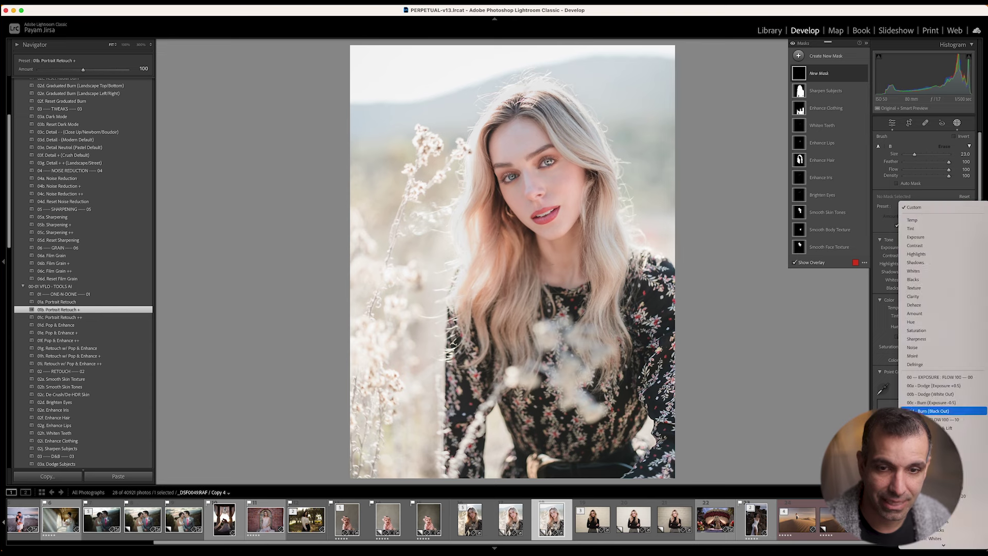
pyautogui.click(937, 259)
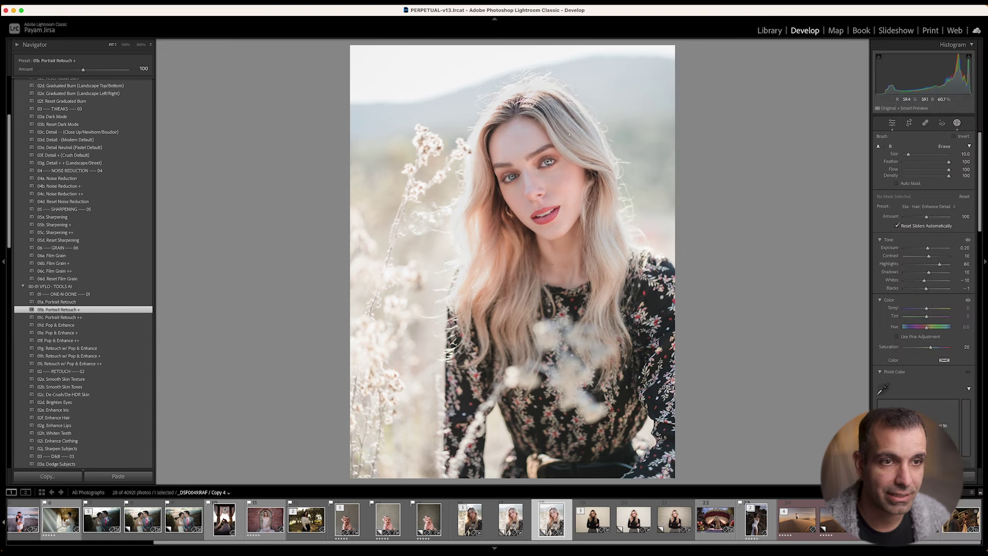
pyautogui.scroll(-2, 583, 148)
pyautogui.click(583, 148)
pyautogui.scroll(2, 603, 249)
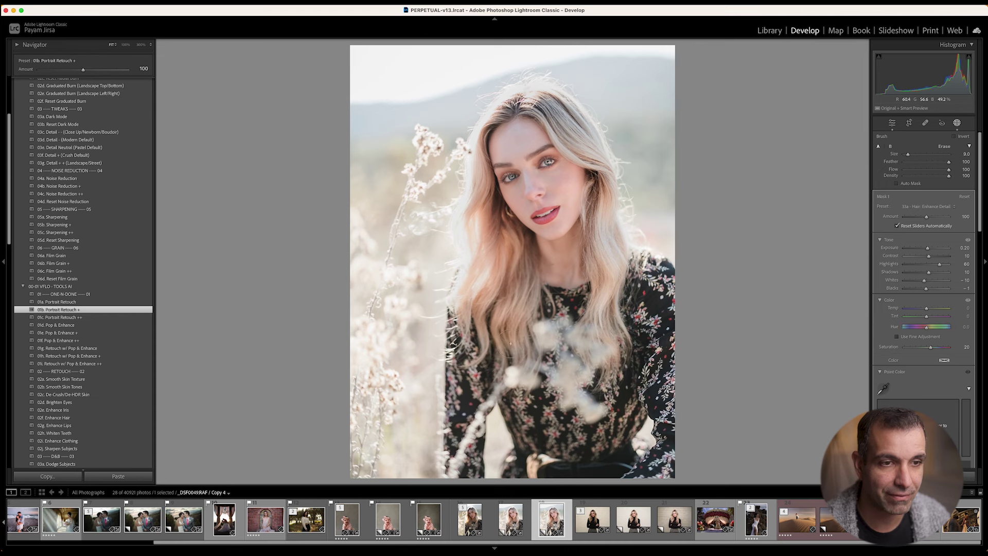
pyautogui.scroll(-2, 478, 179)
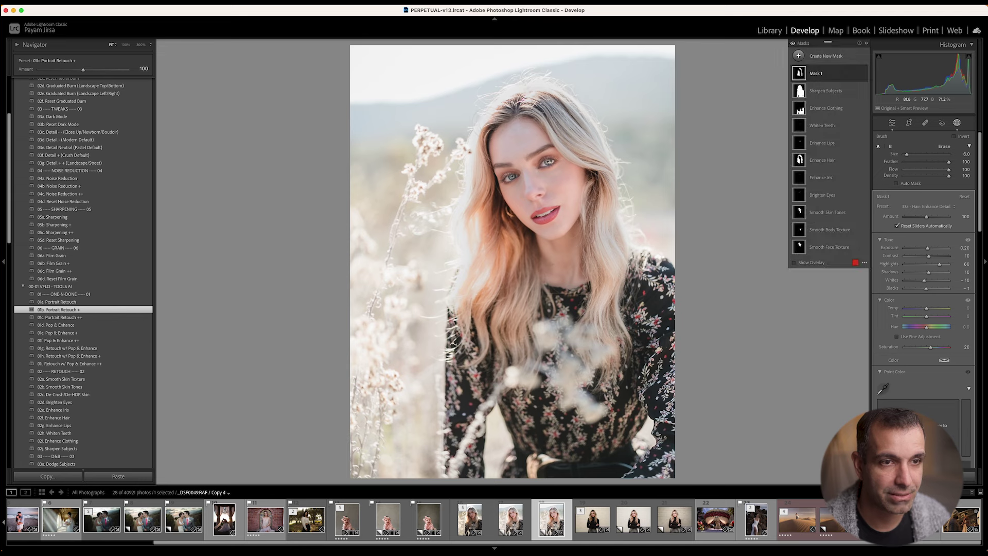
pyautogui.click(958, 123)
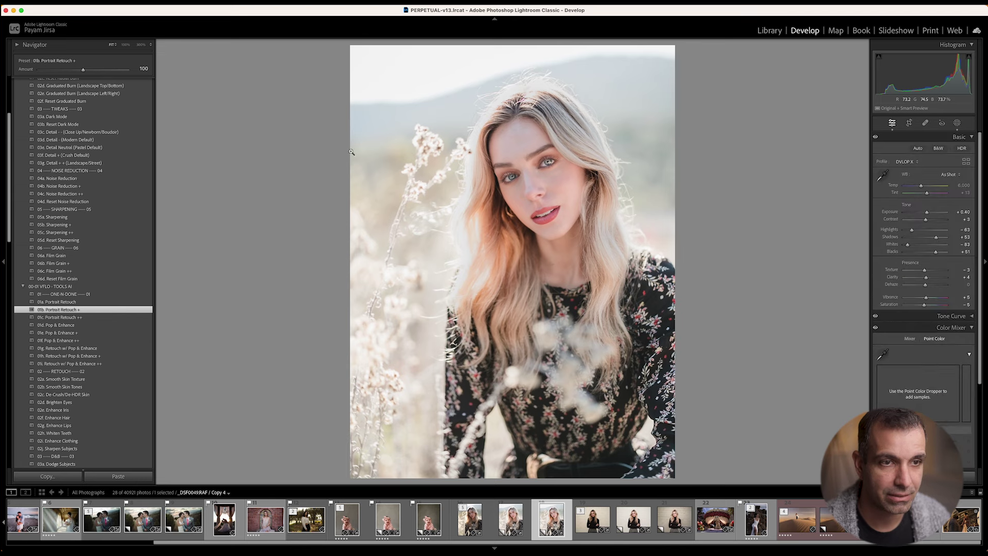
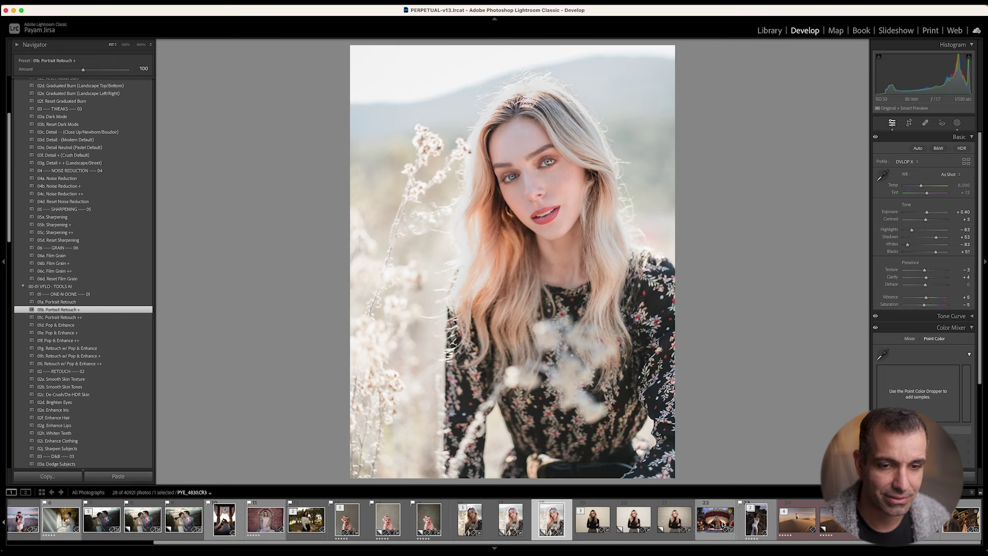
# Virtual-copy the rock portrait, apply 05a. Soft Light (Shade/Overcast), and delete the extra copy
pyautogui.click(745, 525)
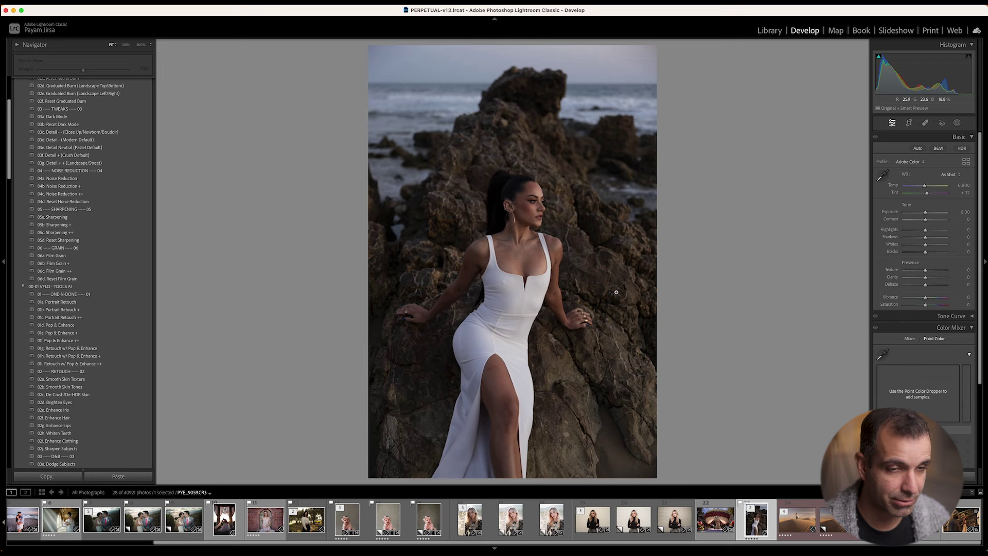
pyautogui.press('super+apostrophe')
pyautogui.scroll(5, 71, 256)
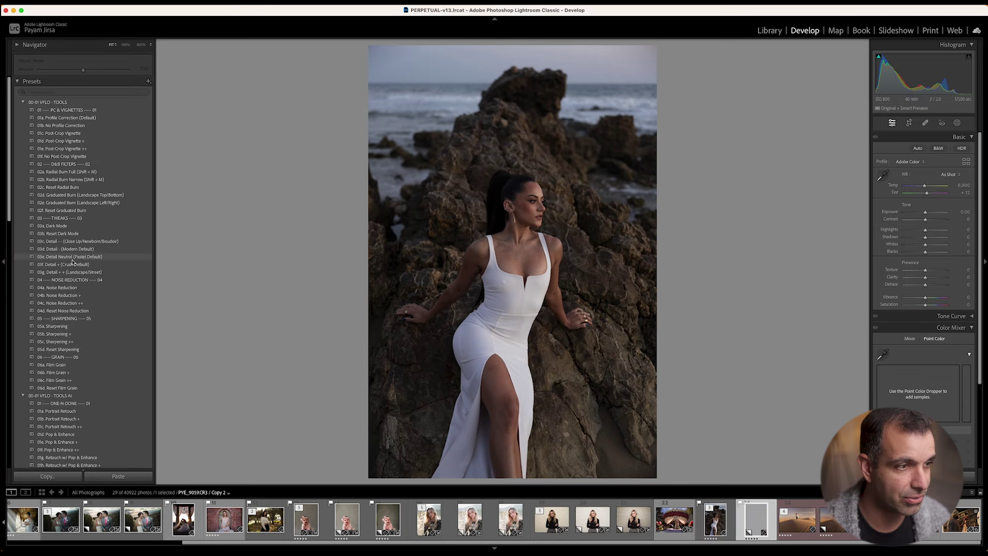
pyautogui.scroll(-20, 72, 262)
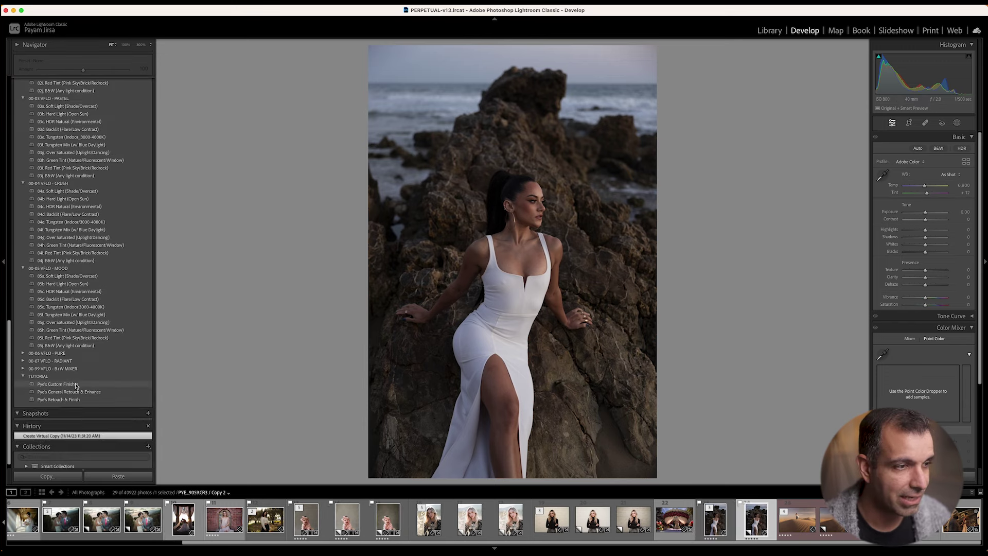
pyautogui.click(96, 277)
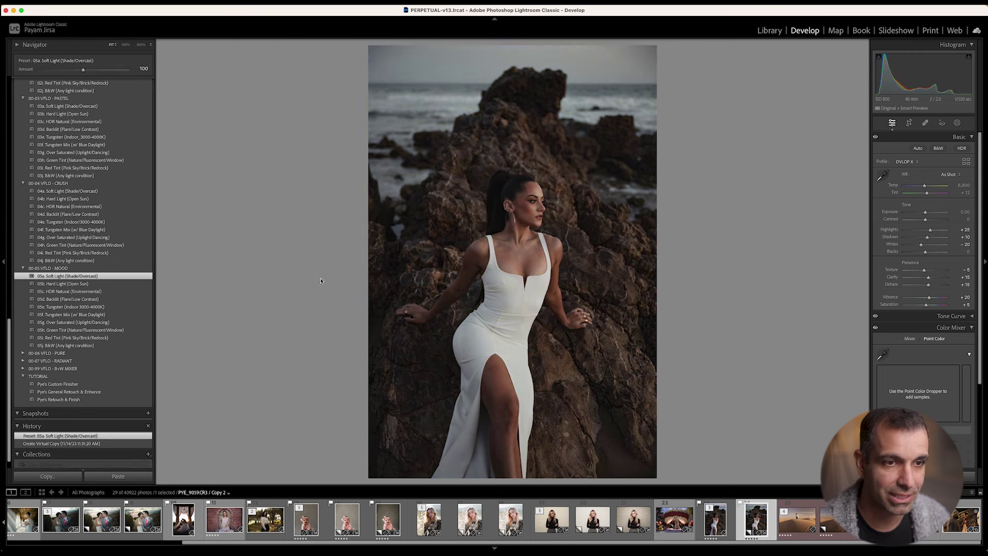
pyautogui.keyDown('super'); pyautogui.click(715, 519); pyautogui.keyUp('super')
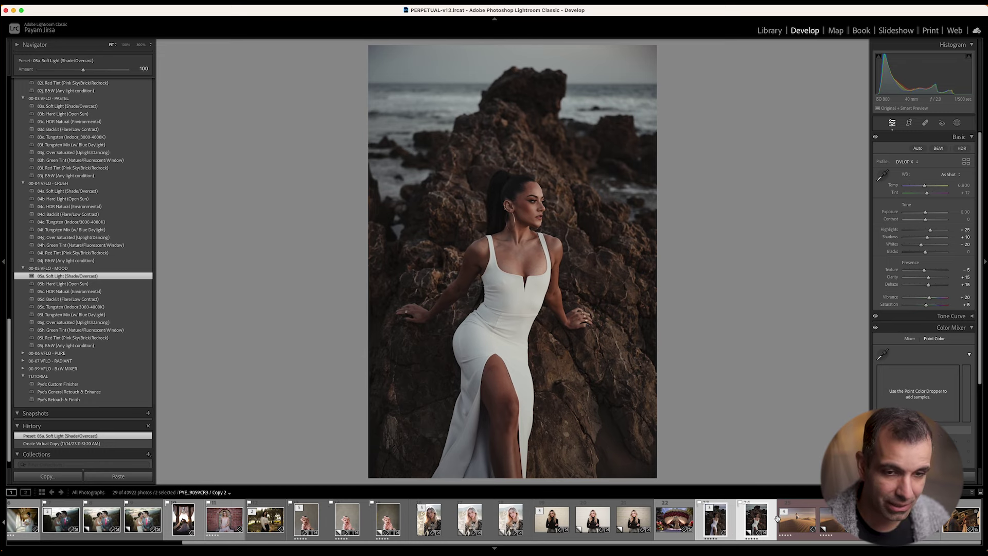
pyautogui.press('BackSpace')
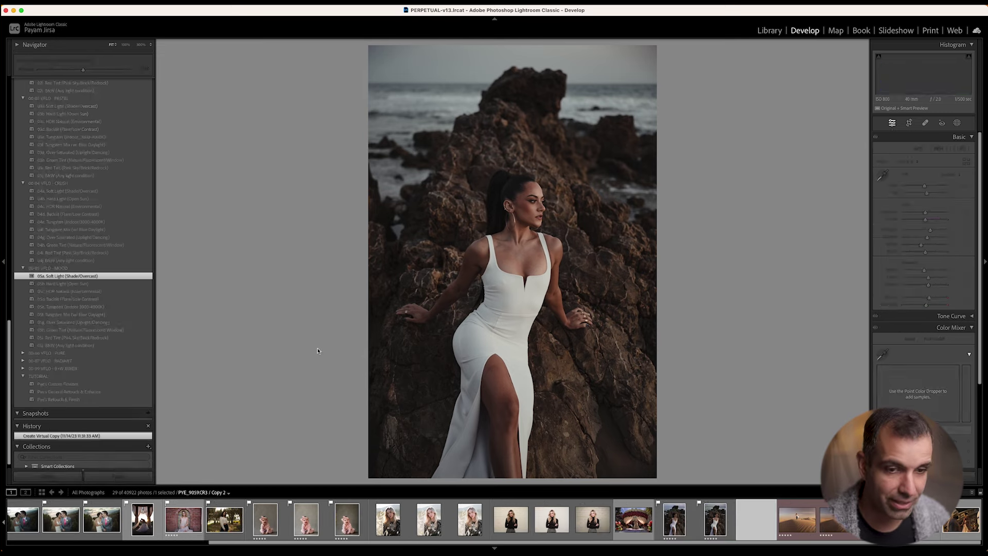
# Make another virtual copy and apply the 01g. Retouch w/ Pop & Enhance preset
pyautogui.press('super+apostrophe')
pyautogui.scroll(20, 97, 254)
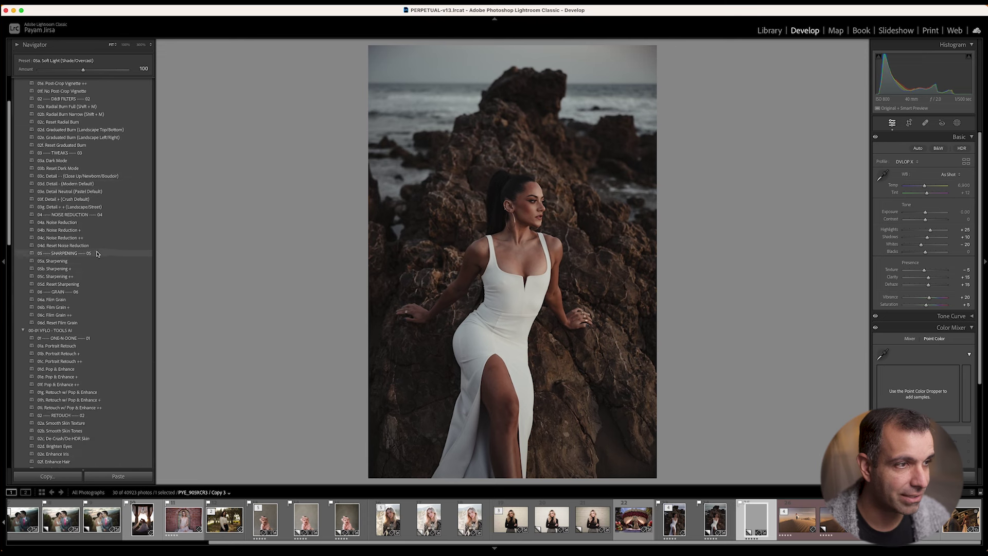
pyautogui.scroll(-3, 96, 254)
pyautogui.scroll(-3, 98, 247)
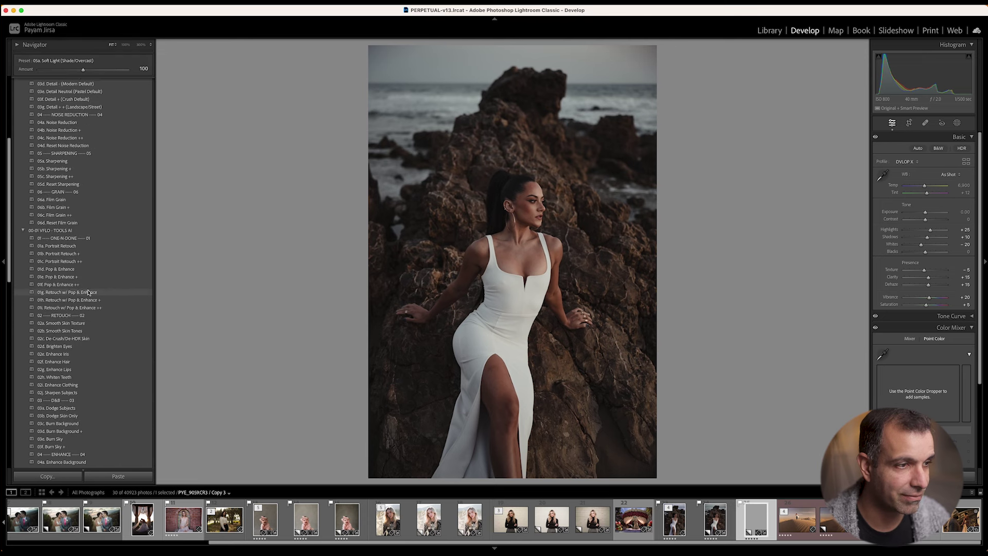
pyautogui.click(88, 292)
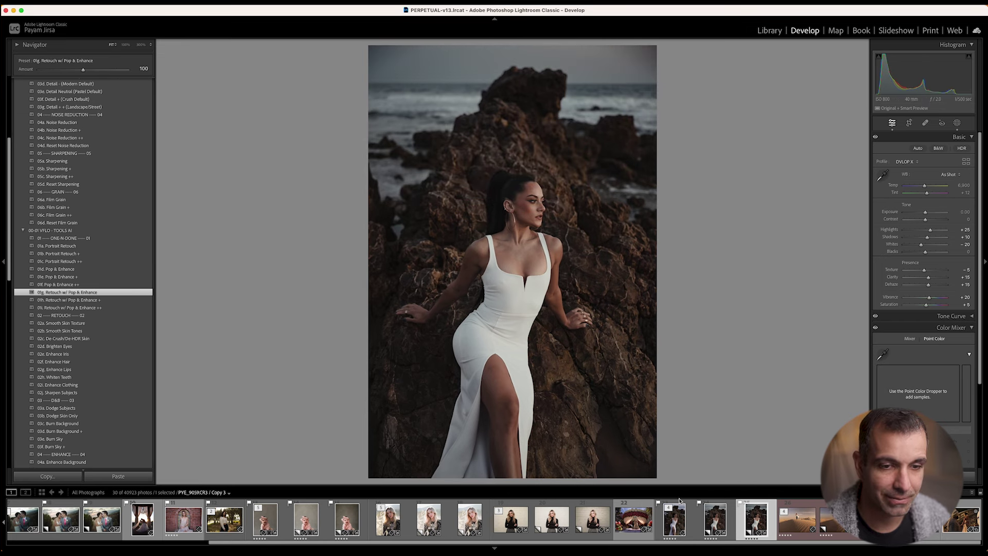
# Raise exposure to +0.30 and temperature to 7,100 on all three rock portrait versions
pyautogui.hotkey('shift', 'Left')
pyautogui.hotkey('shift', 'Left')
pyautogui.press('Up')
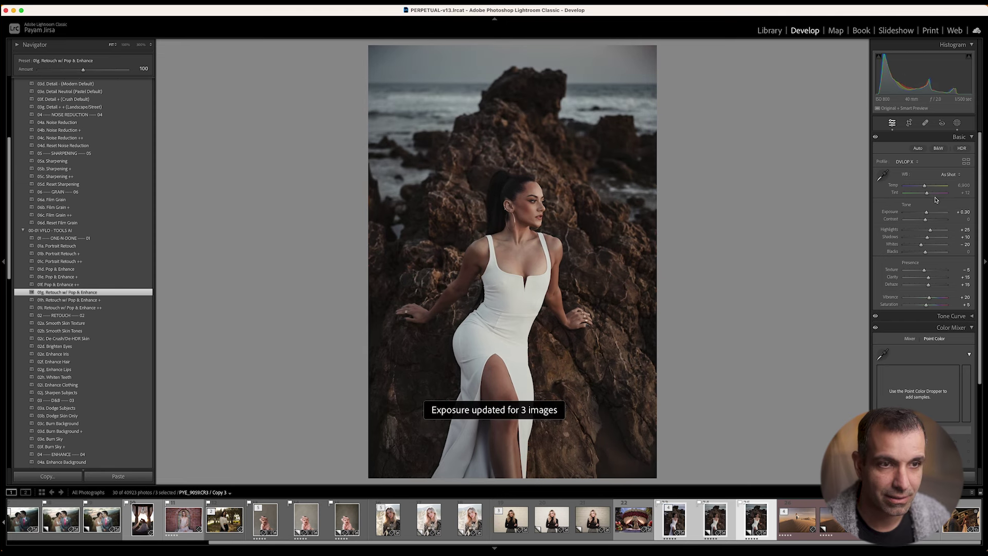
pyautogui.press('Up')
pyautogui.press('Up')
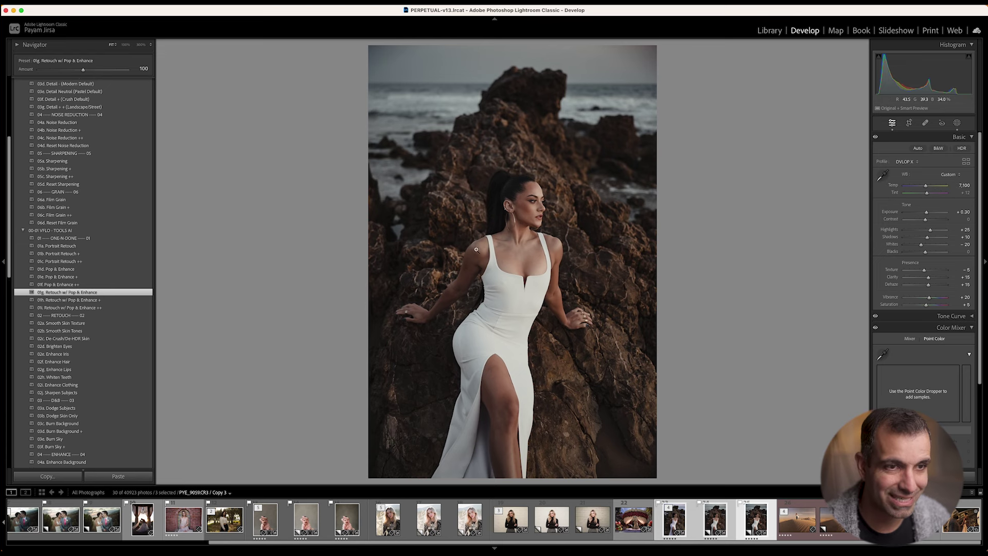
pyautogui.press('Right')
pyautogui.press('Left')
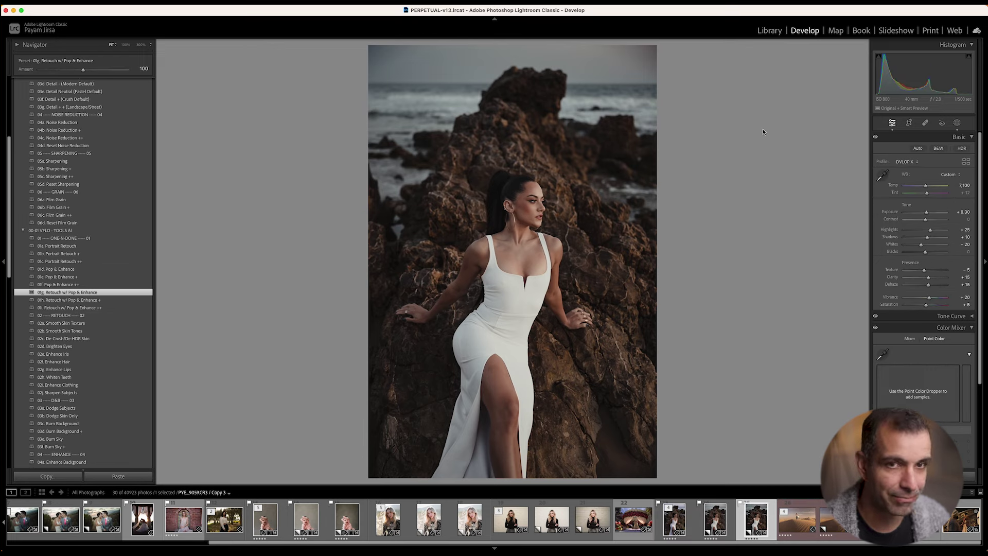
pyautogui.click(957, 123)
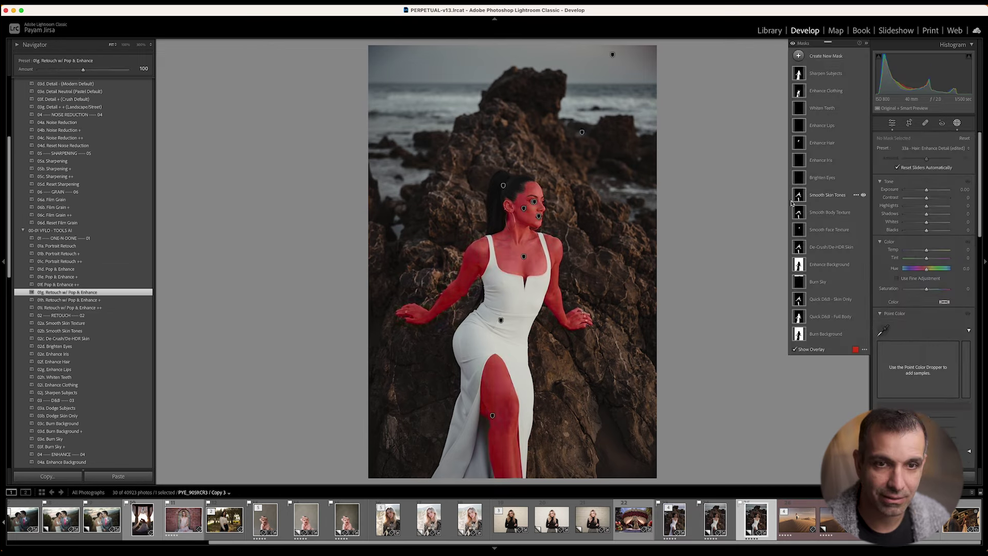
# Apply the 02d. Brighten Eyes, 02e. Enhance Iris and 02i. Enhance Clothing presets
pyautogui.click(77, 348)
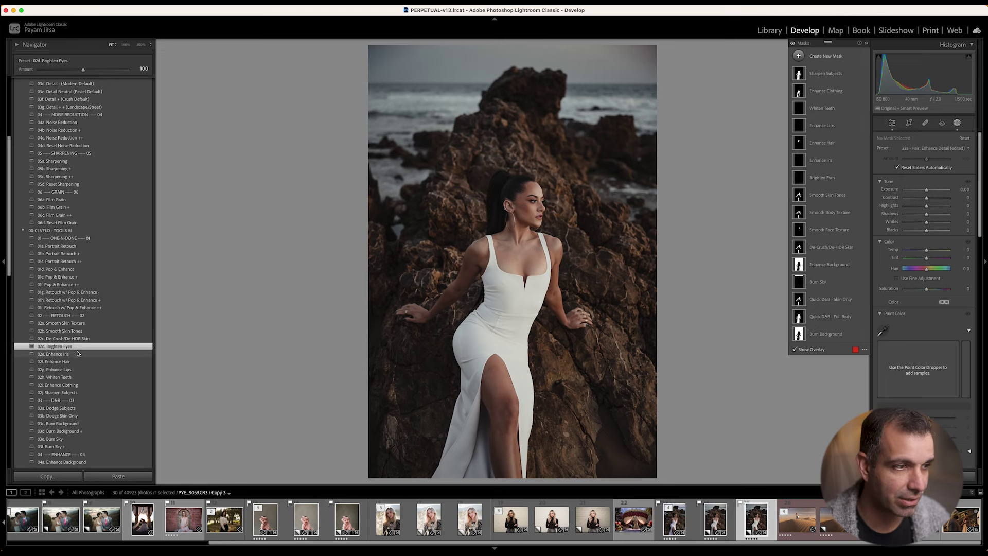
pyautogui.click(78, 354)
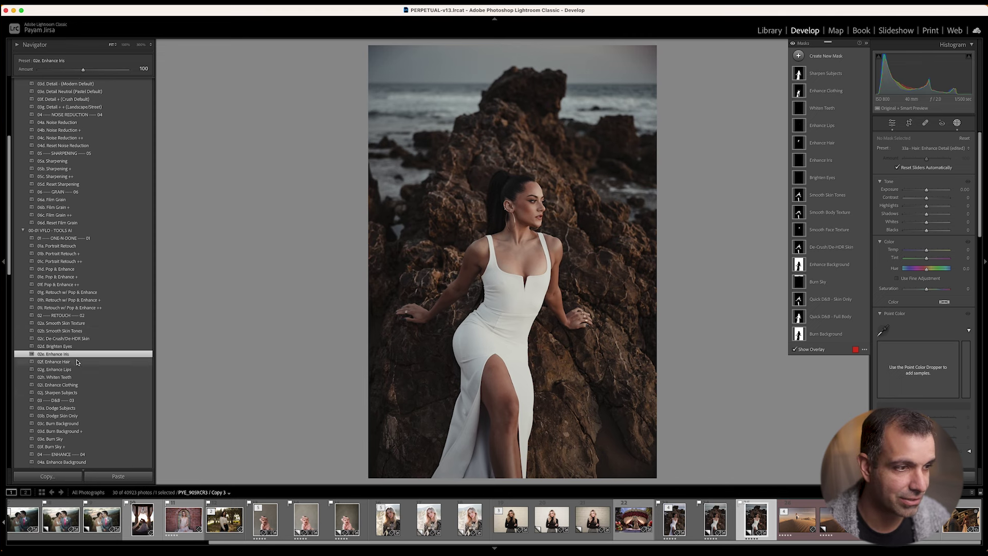
pyautogui.click(89, 384)
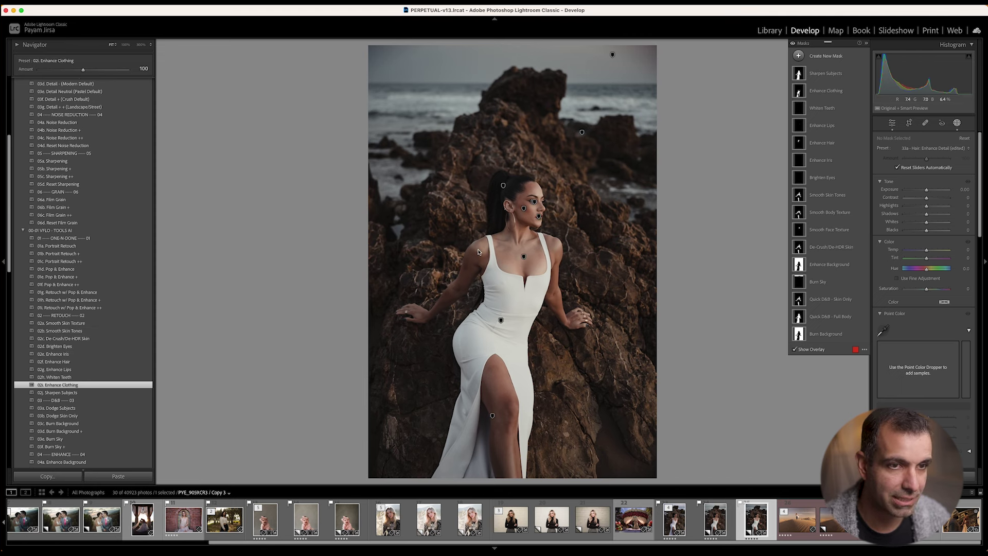
# Close Masking, compare Copy 3 with the original, then open the desert couple photo
pyautogui.click(957, 124)
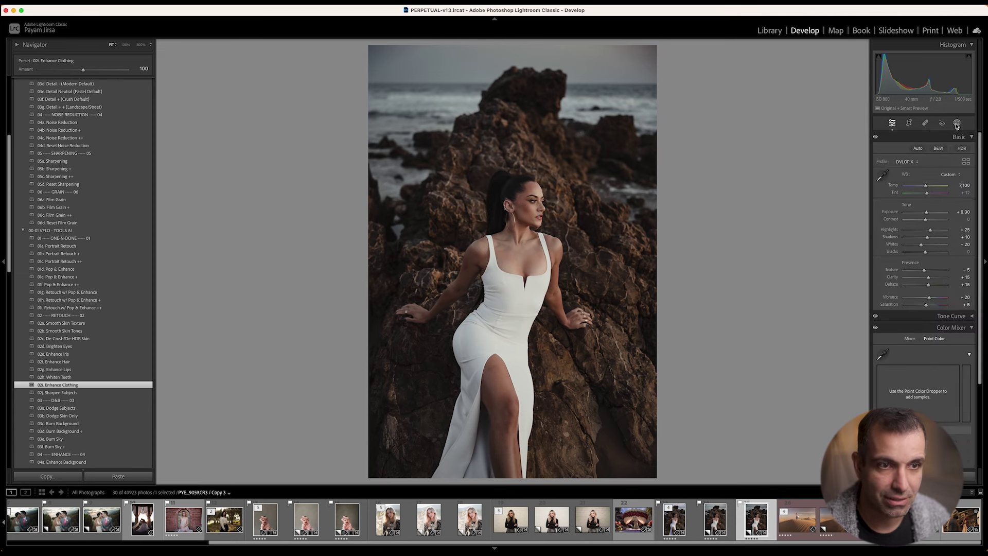
pyautogui.click(692, 515)
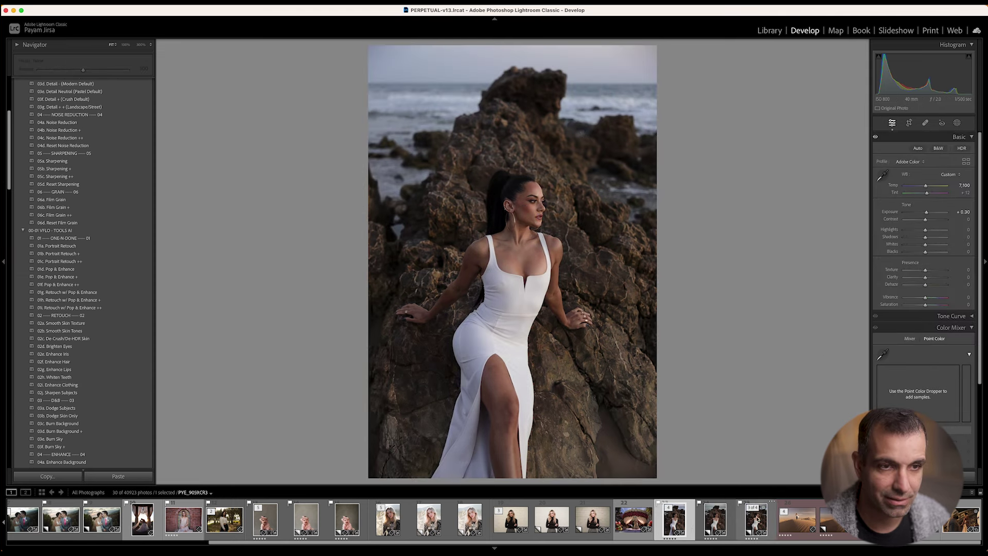
pyautogui.click(761, 521)
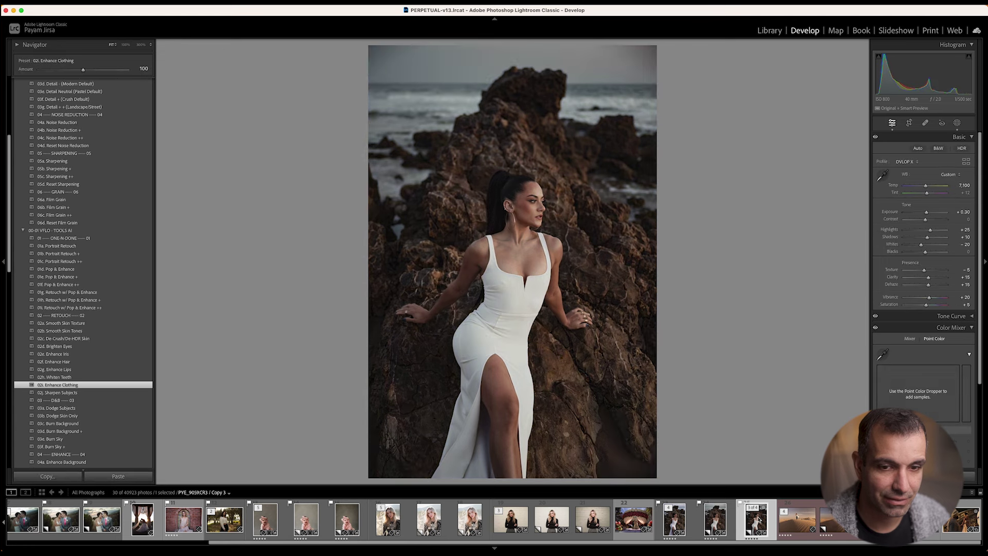
pyautogui.click(796, 519)
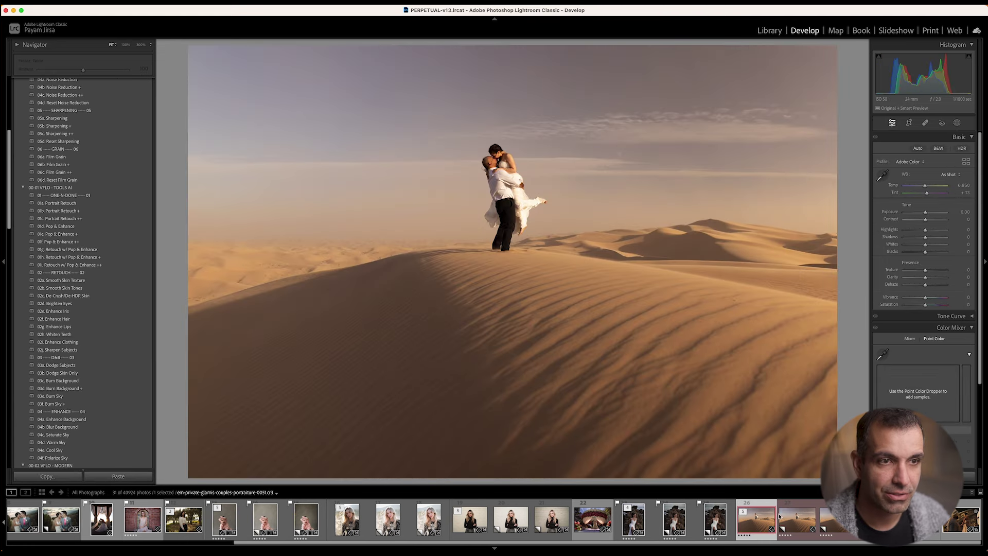
# Apply the 07b. Hard Light (Open Sun) preset to the desert photo's Copy 3
pyautogui.click(797, 520)
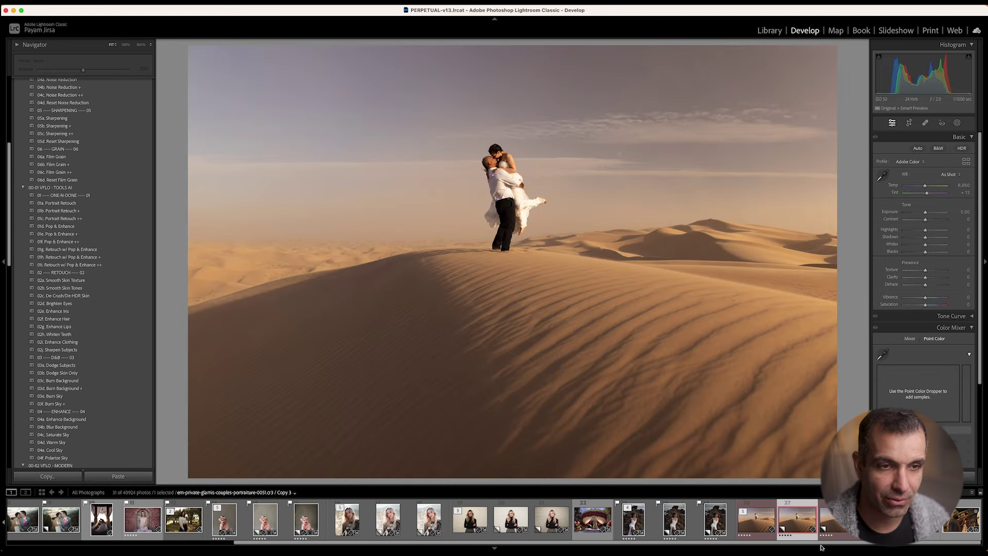
pyautogui.scroll(-15, 83, 371)
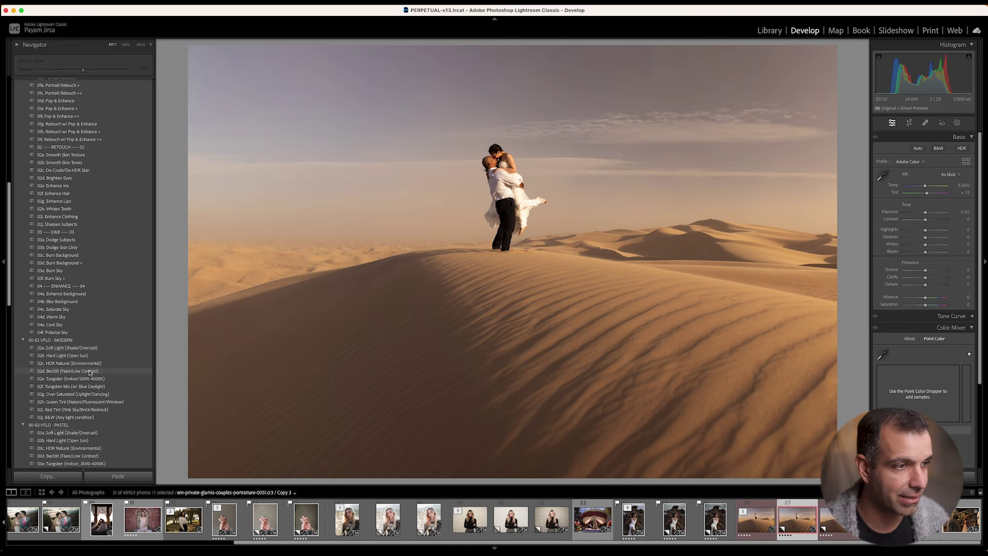
pyautogui.scroll(-8, 82, 371)
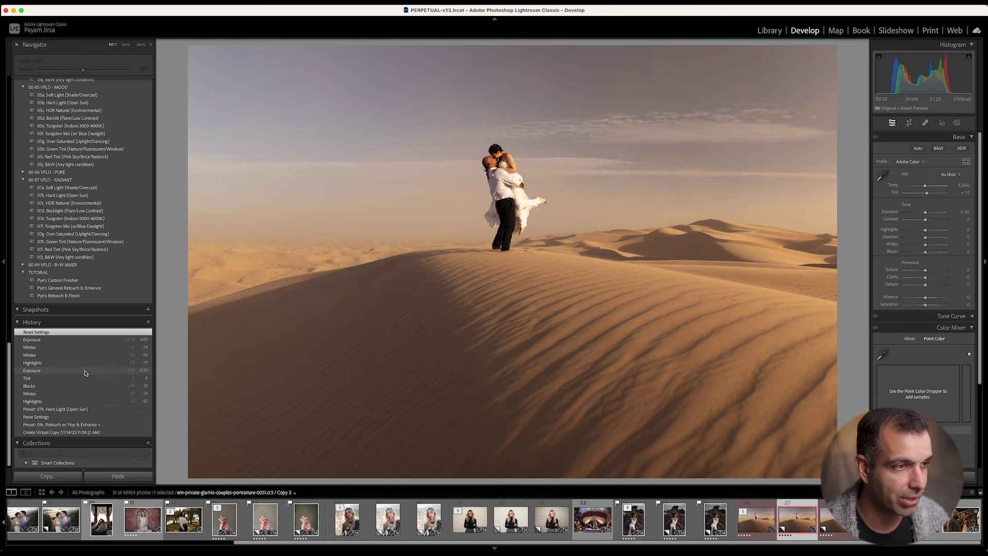
pyautogui.click(78, 196)
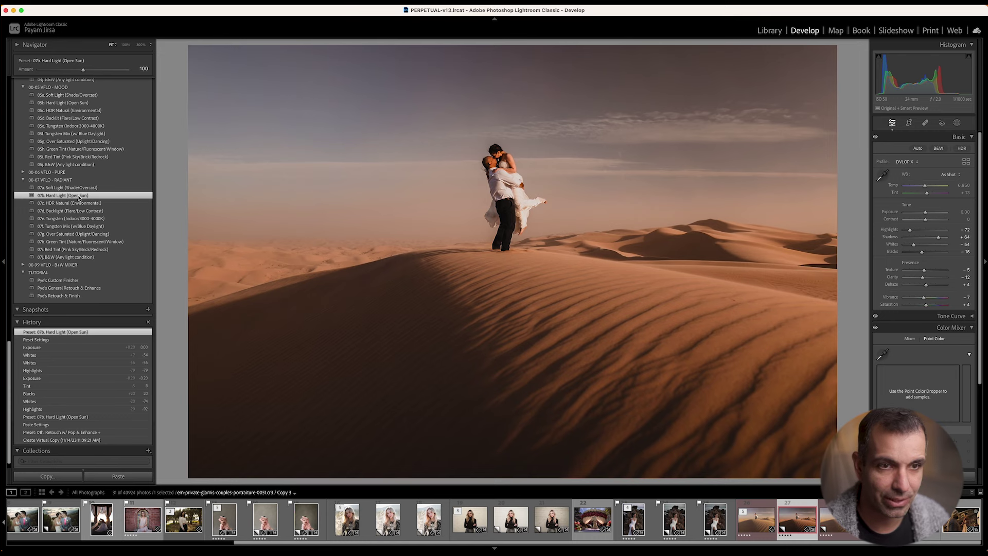
# Paste settings onto Copy 4, add 01g. Retouch w/ Pop & Enhance, and lower Contrast to -40
pyautogui.click(825, 526)
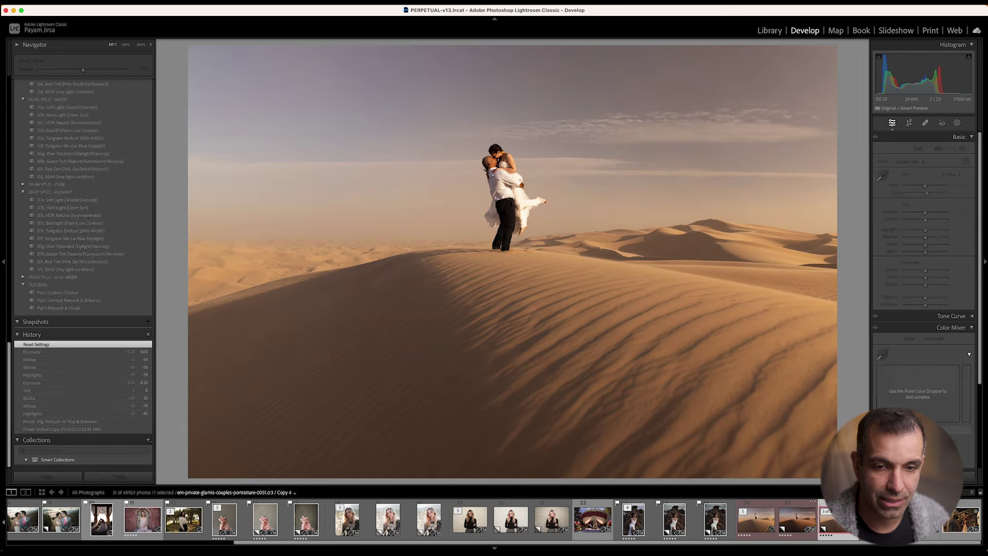
pyautogui.press('super+shift+v')
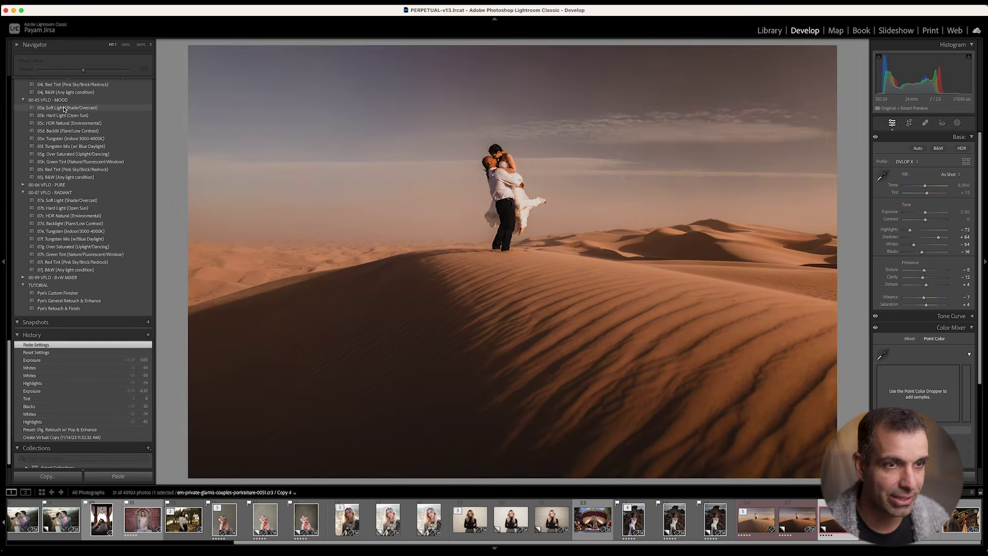
pyautogui.scroll(10, 129, 206)
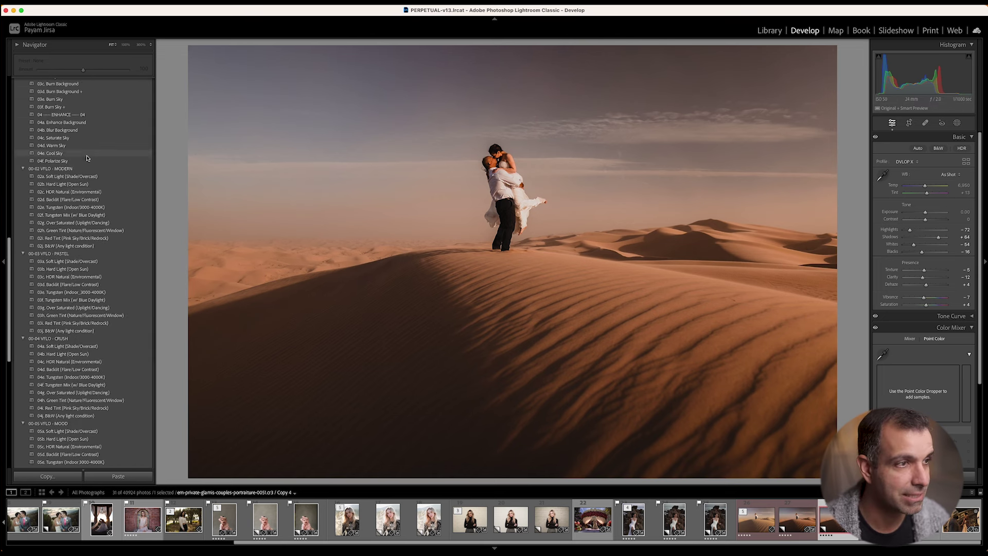
pyautogui.scroll(10, 89, 323)
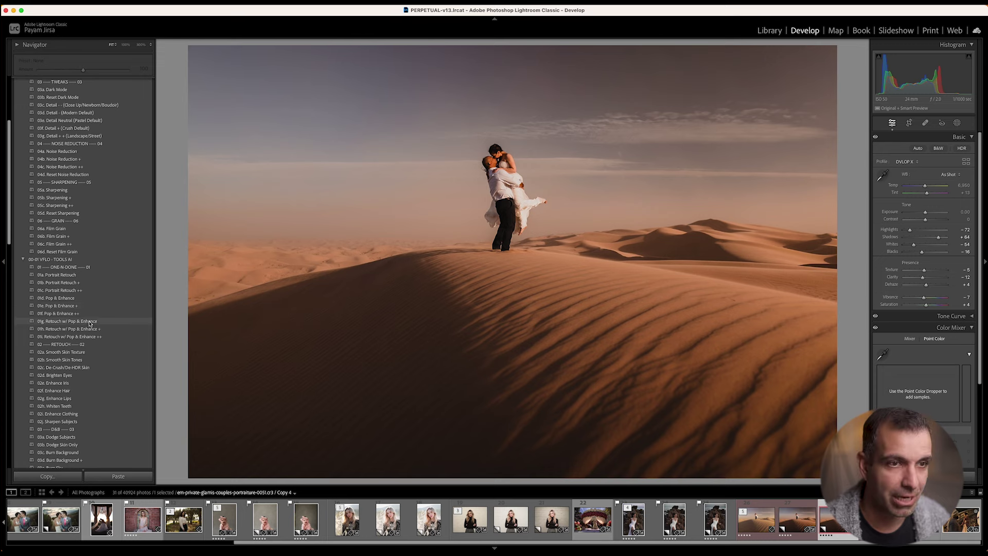
pyautogui.click(89, 321)
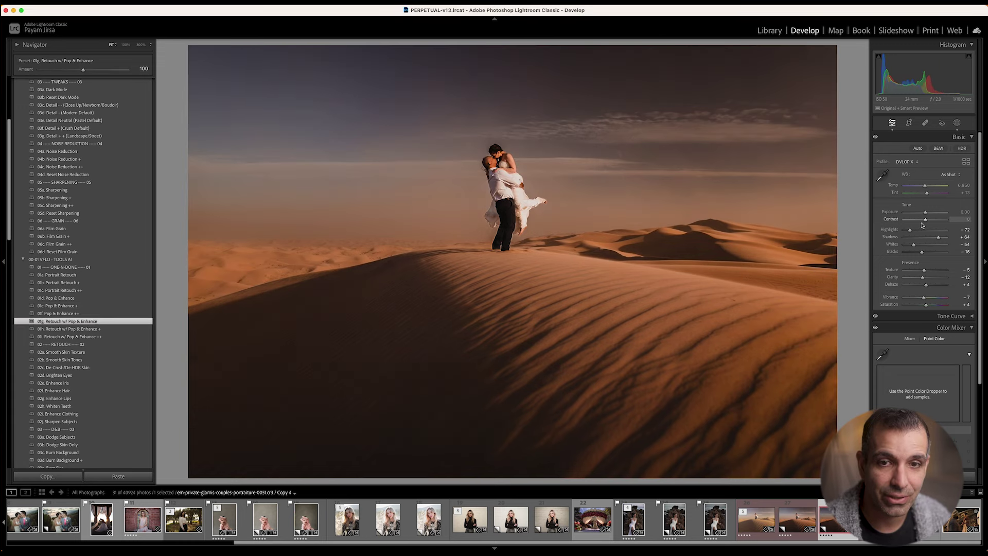
pyautogui.press('Down')
pyautogui.press('Down')
pyautogui.press('Down')
pyautogui.press('Down')
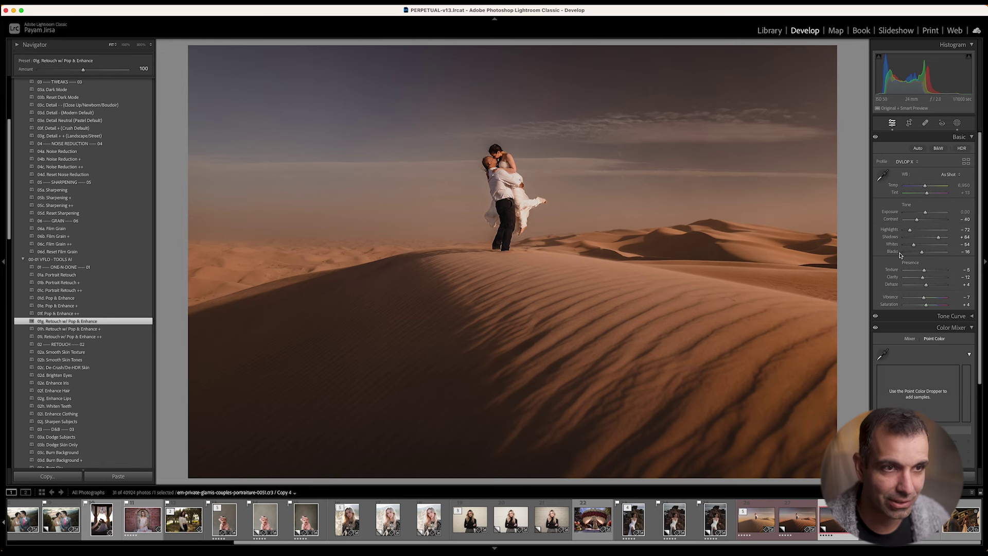
# Reduce the Burn Sky mask Amount to 47 on the desert photo
pyautogui.click(956, 123)
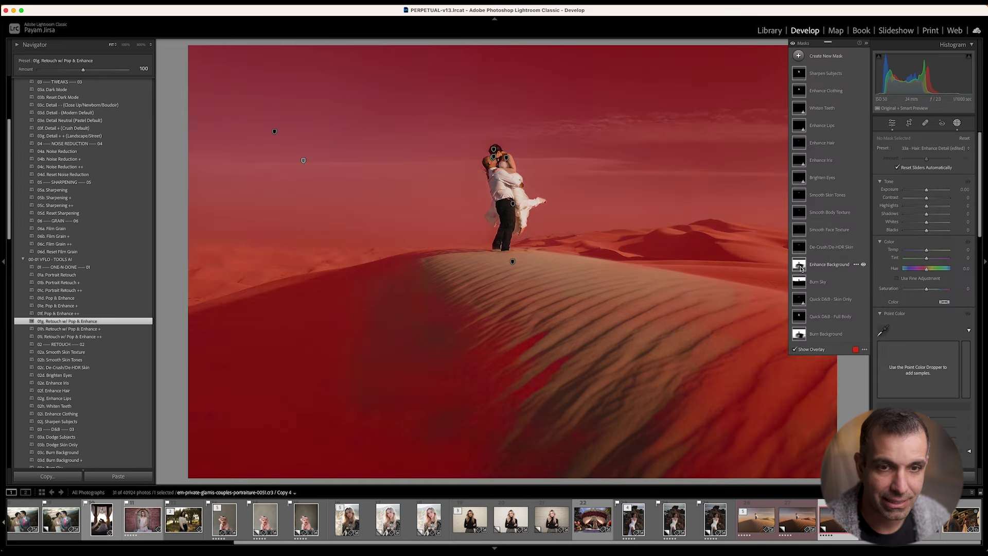
pyautogui.click(799, 282)
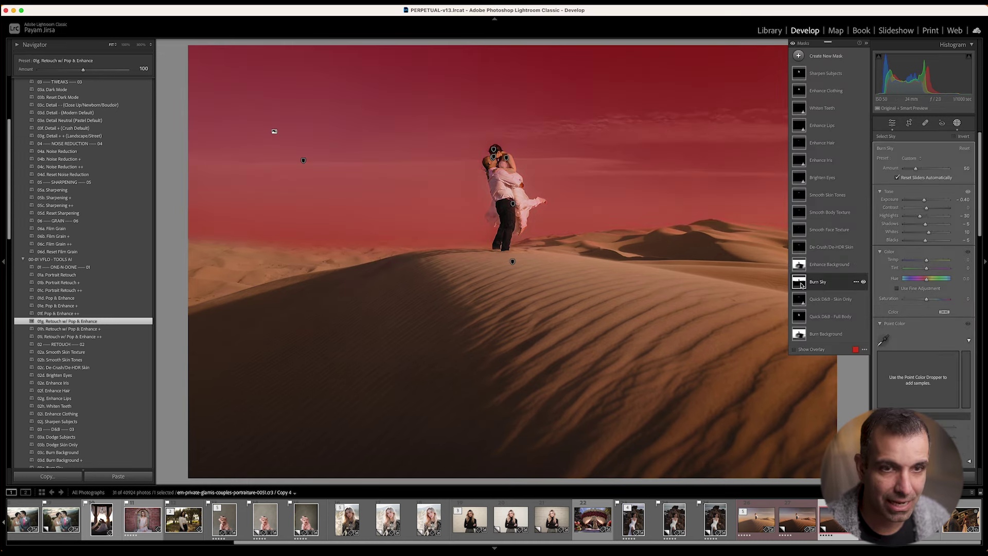
pyautogui.moveTo(926, 170); pyautogui.dragTo(914, 169)
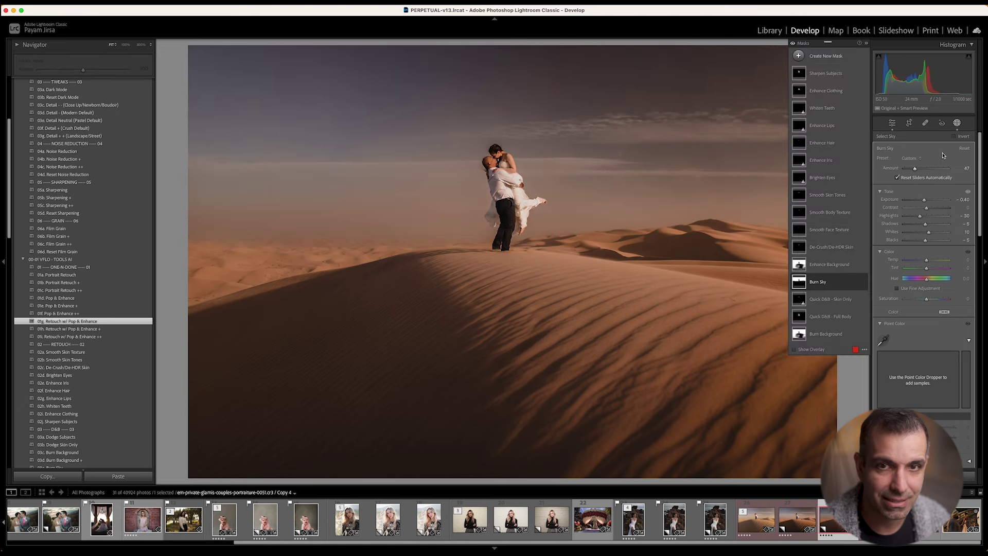
pyautogui.click(957, 123)
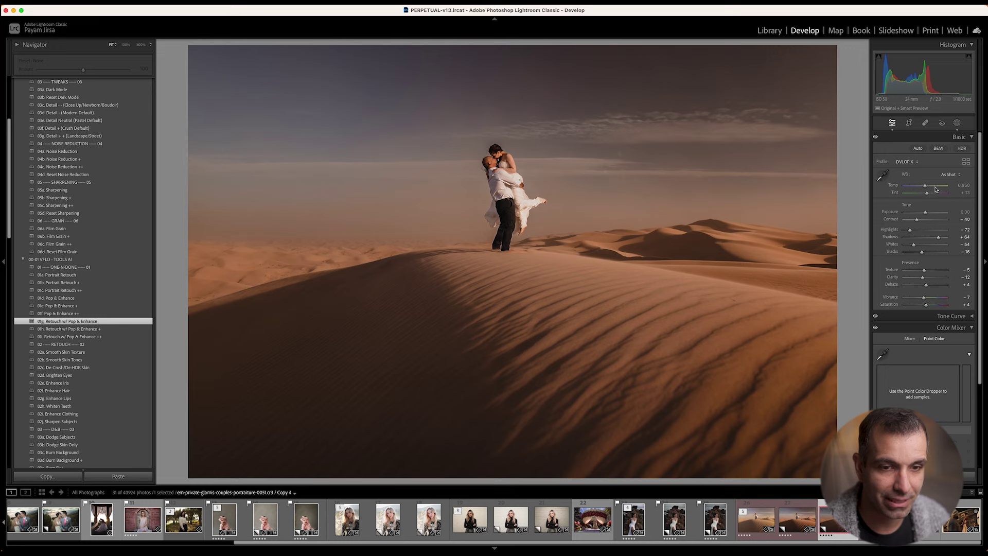
# Give the bride photo 02a. Soft Light (Shade/Overcast) and make a virtual copy
pyautogui.click(755, 518)
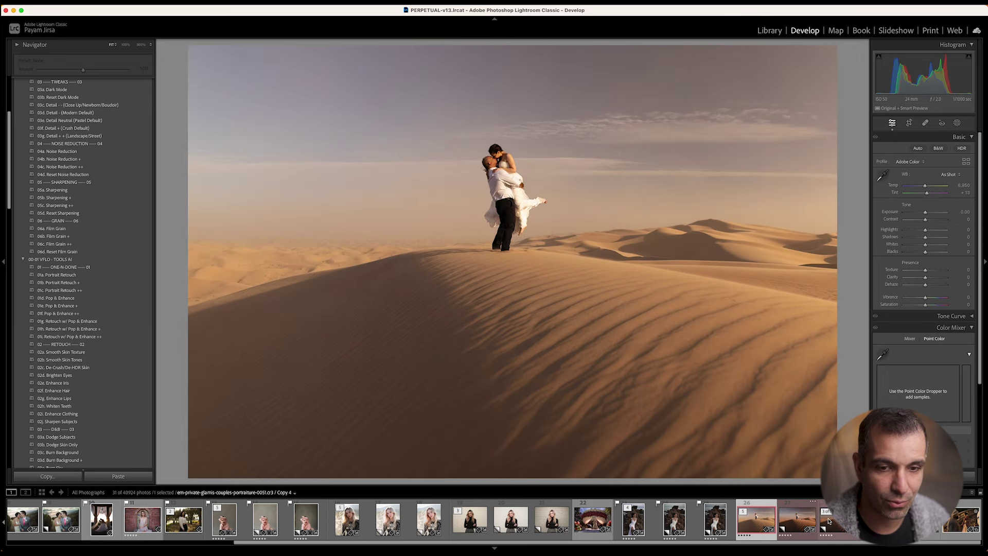
pyautogui.click(828, 521)
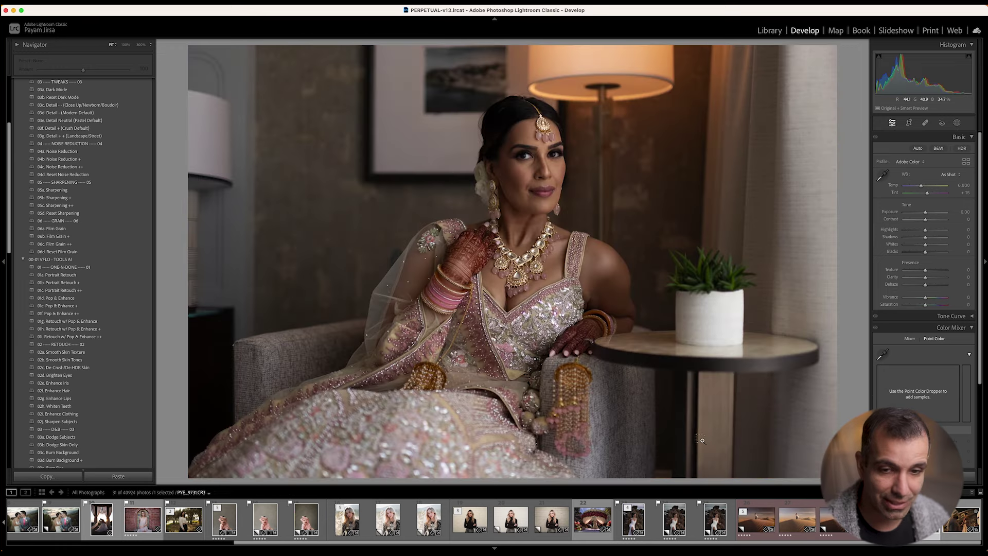
pyautogui.scroll(-7, 65, 268)
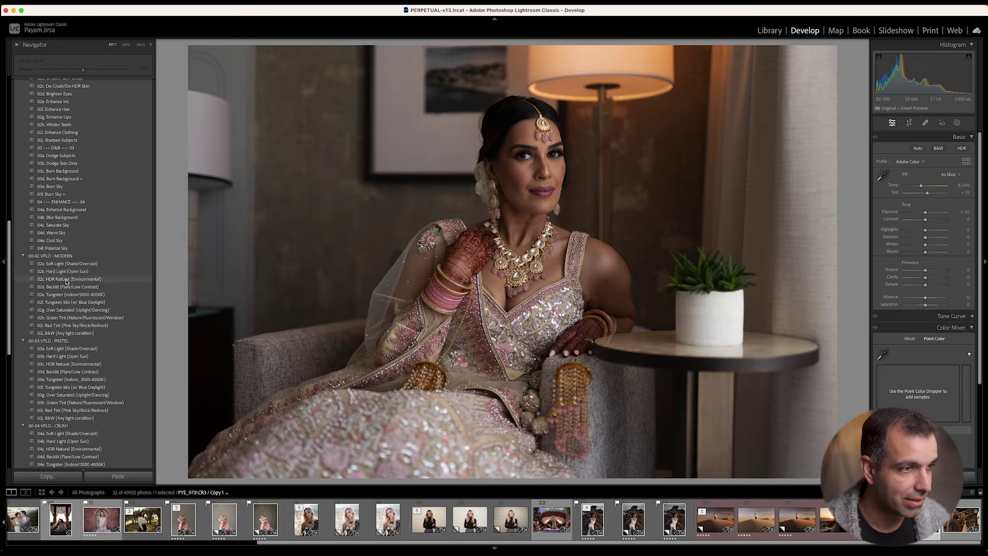
pyautogui.click(66, 264)
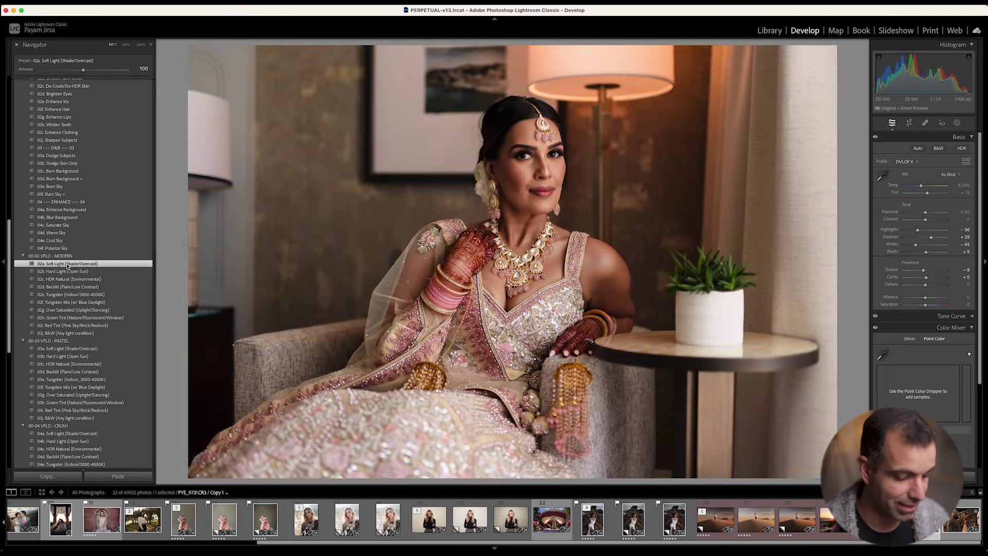
pyautogui.press('super+apostrophe')
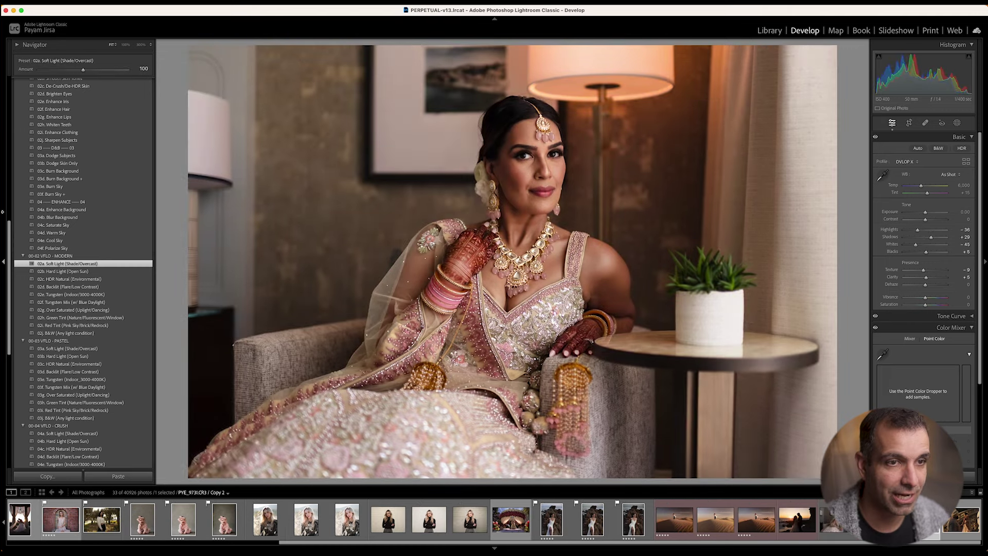
# Compare the Portrait Retouch presets on the new bridal copy, settling on 01c. Portrait Retouch ++
pyautogui.scroll(8, 40, 206)
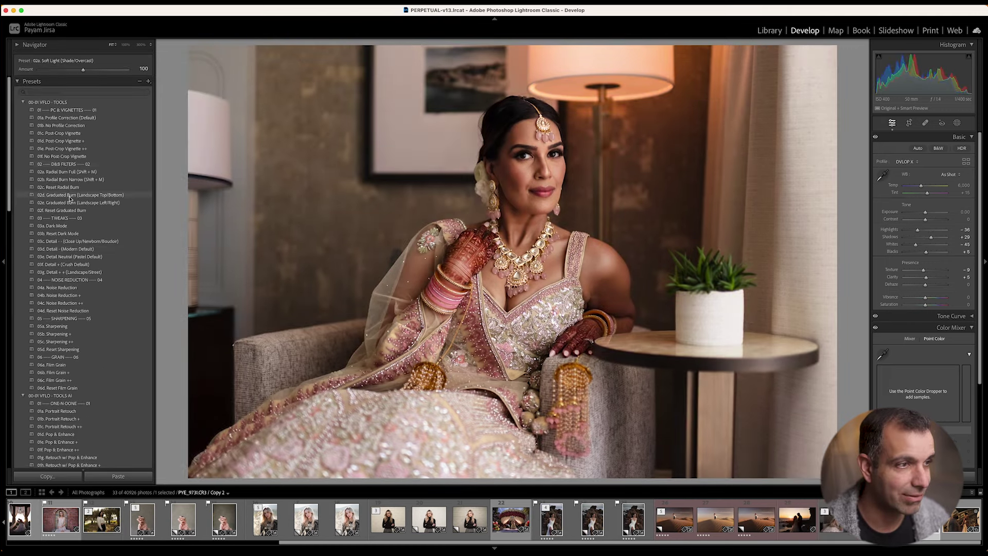
pyautogui.scroll(-6, 76, 277)
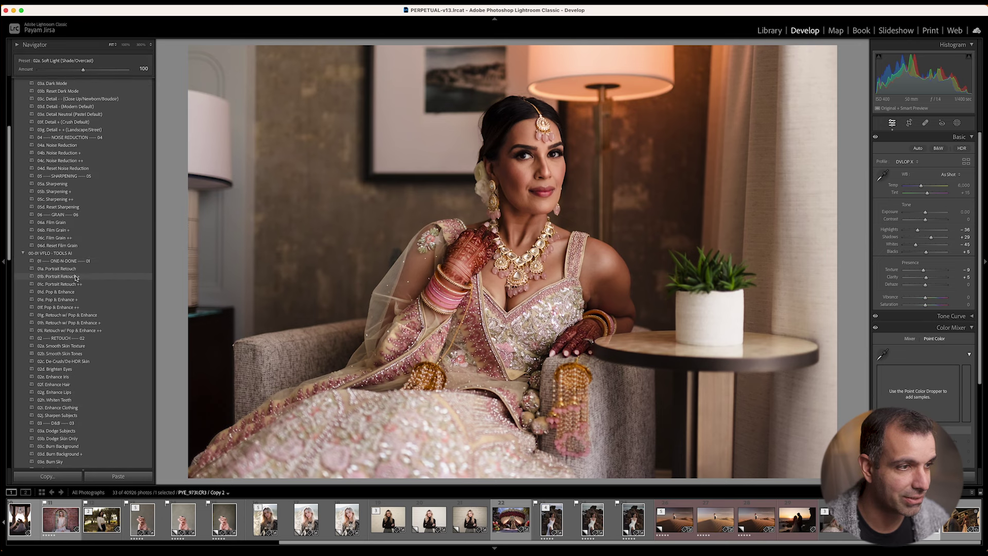
pyautogui.click(76, 277)
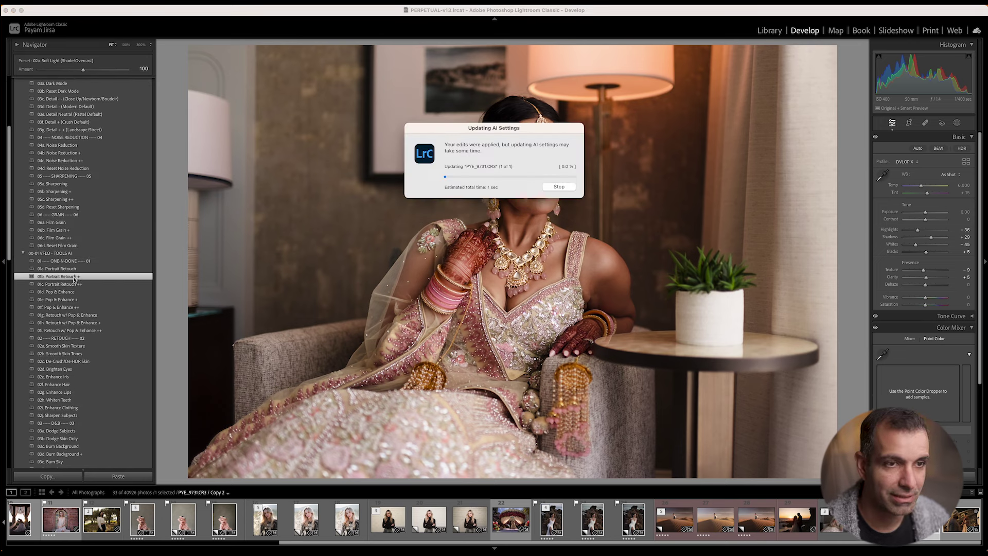
pyautogui.click(74, 285)
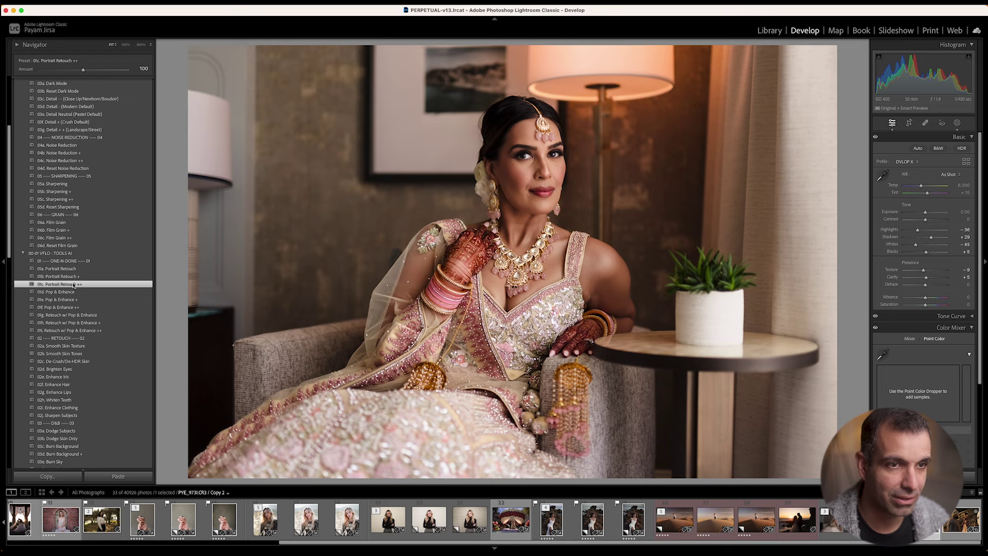
pyautogui.click(76, 276)
pyautogui.click(75, 269)
pyautogui.click(75, 277)
pyautogui.click(74, 285)
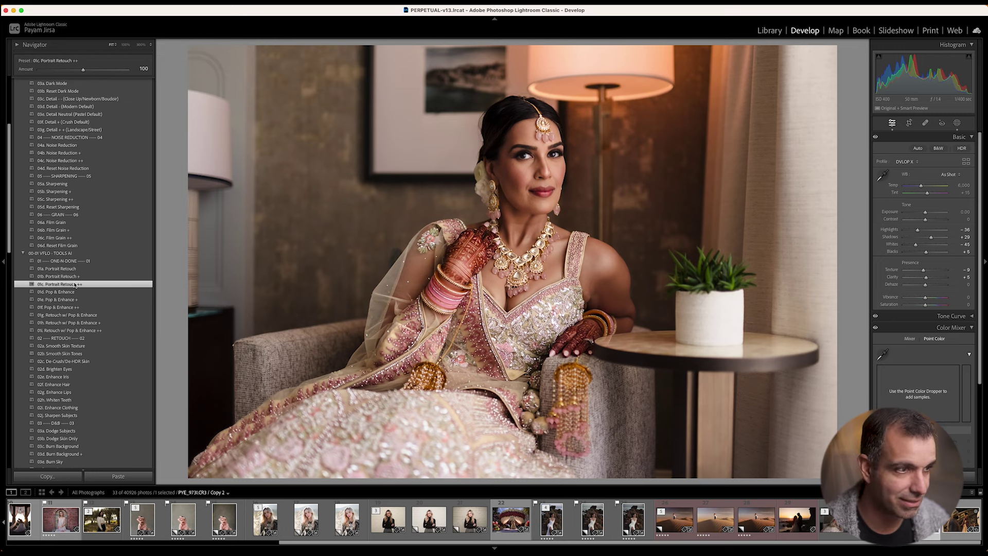
pyautogui.press('Left')
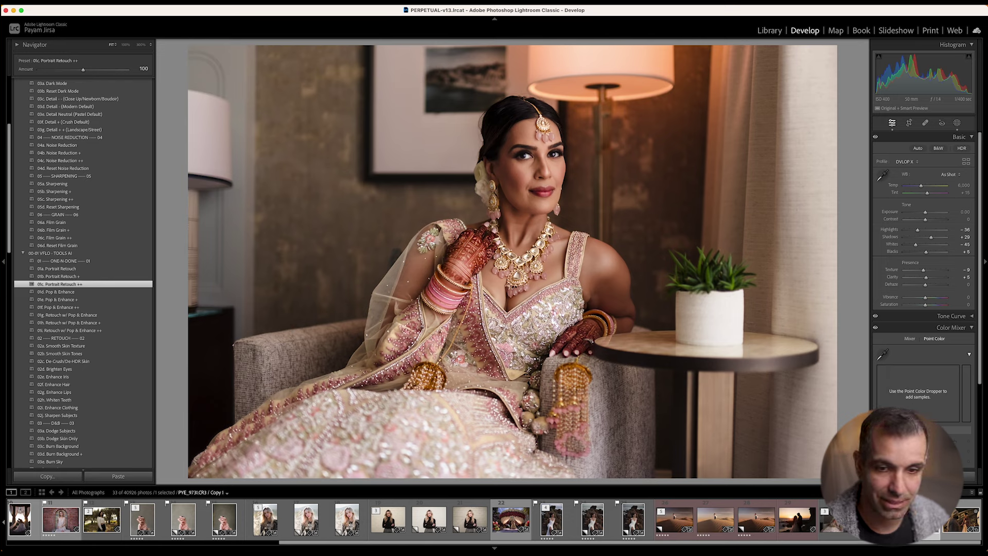
# Set Contrast to -10 on all three bridal copies and apply 01c. Portrait Retouch ++ to Copy 2
pyautogui.click(825, 511)
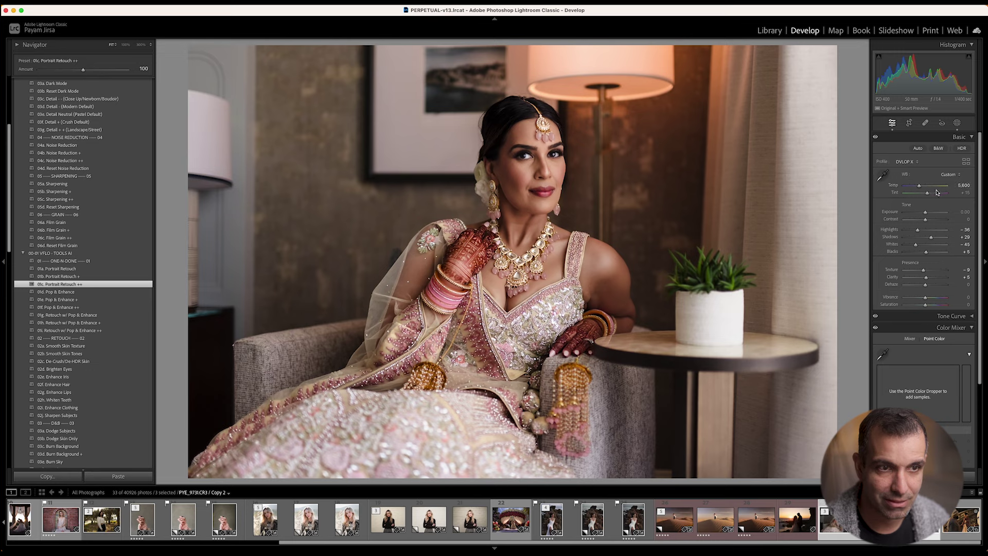
pyautogui.hotkey('shift', 'Down')
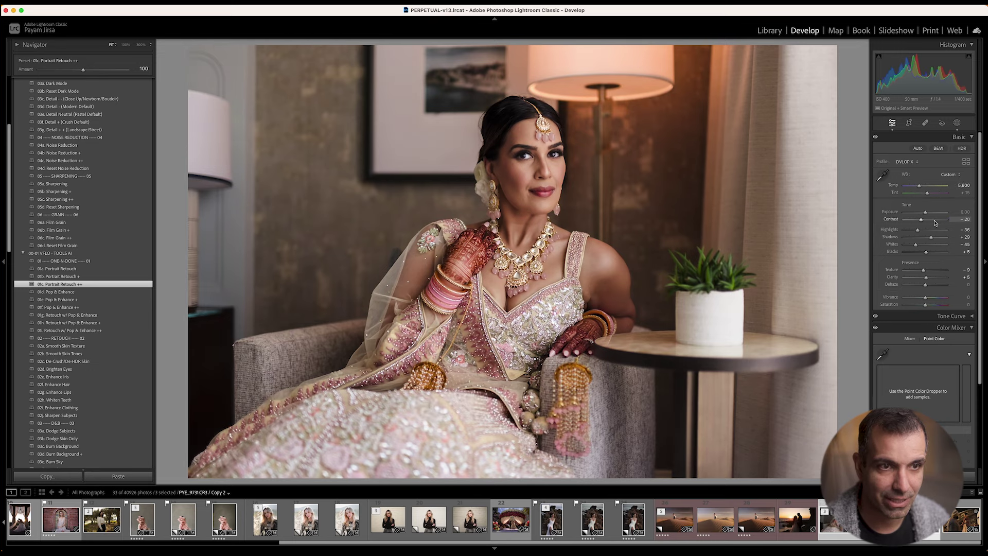
pyautogui.press('Up')
pyautogui.press('Up')
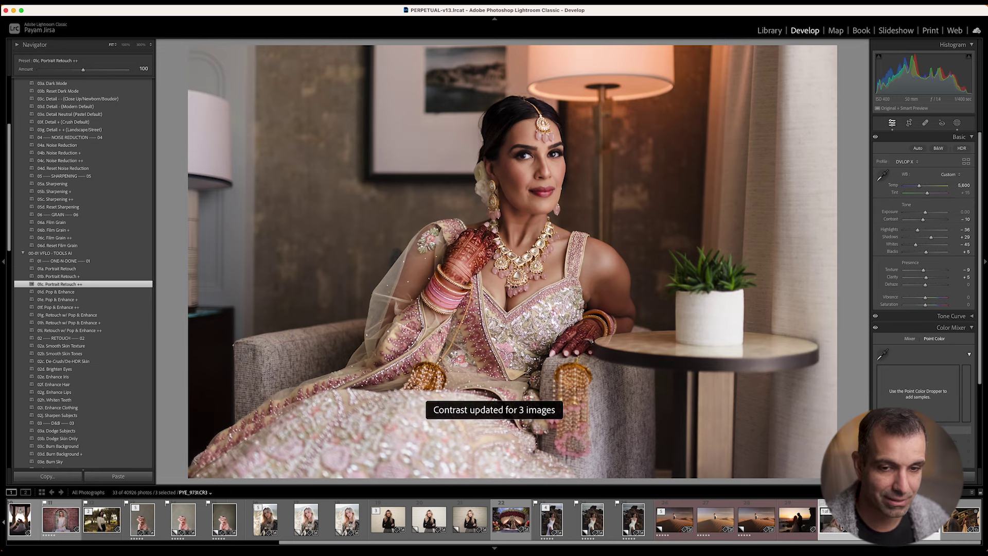
pyautogui.click(840, 525)
pyautogui.click(59, 284)
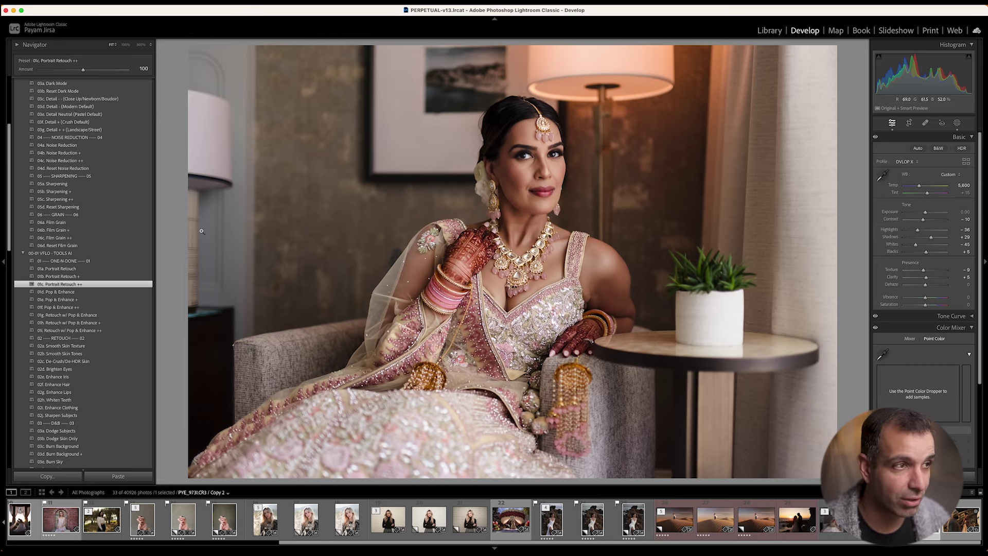
# Apply Radial Burn Full and reshape it into a tall oval centred on the bride
pyautogui.scroll(5, 98, 195)
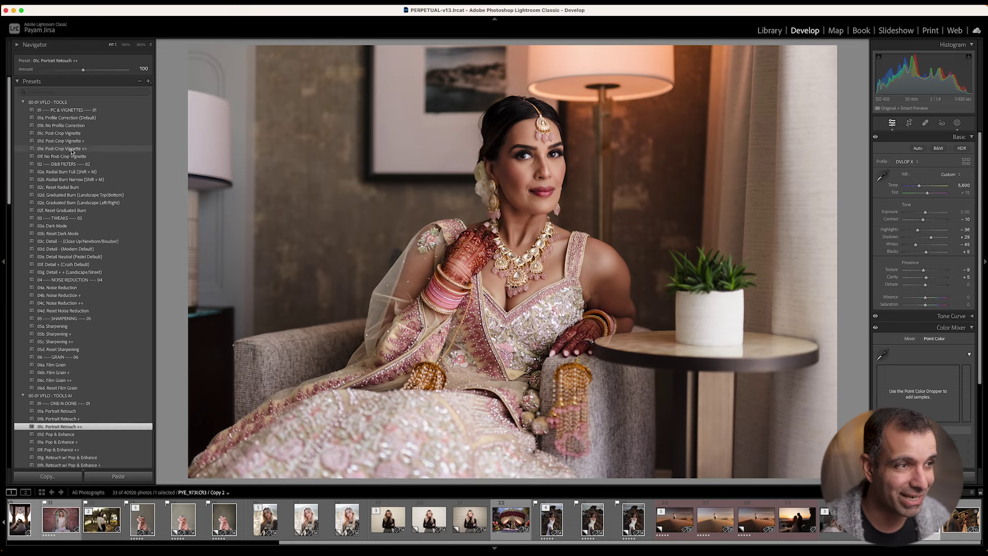
pyautogui.click(71, 172)
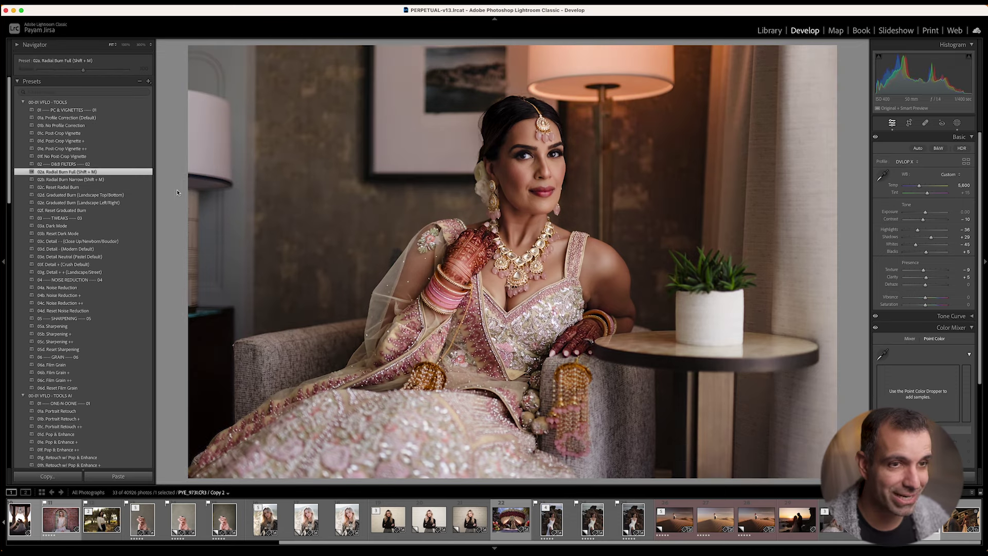
pyautogui.hotkey('shift', 'm')
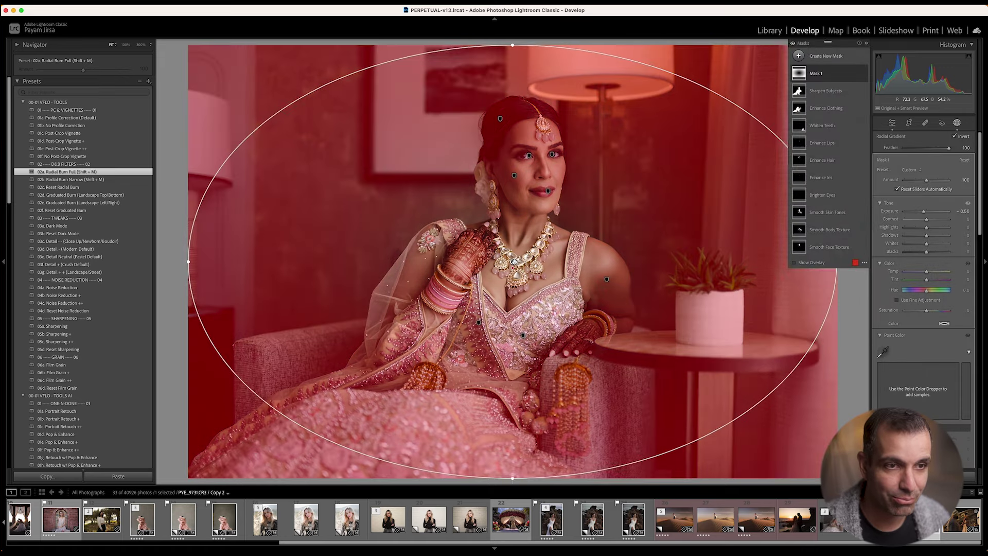
pyautogui.moveTo(512, 262); pyautogui.dragTo(529, 191)
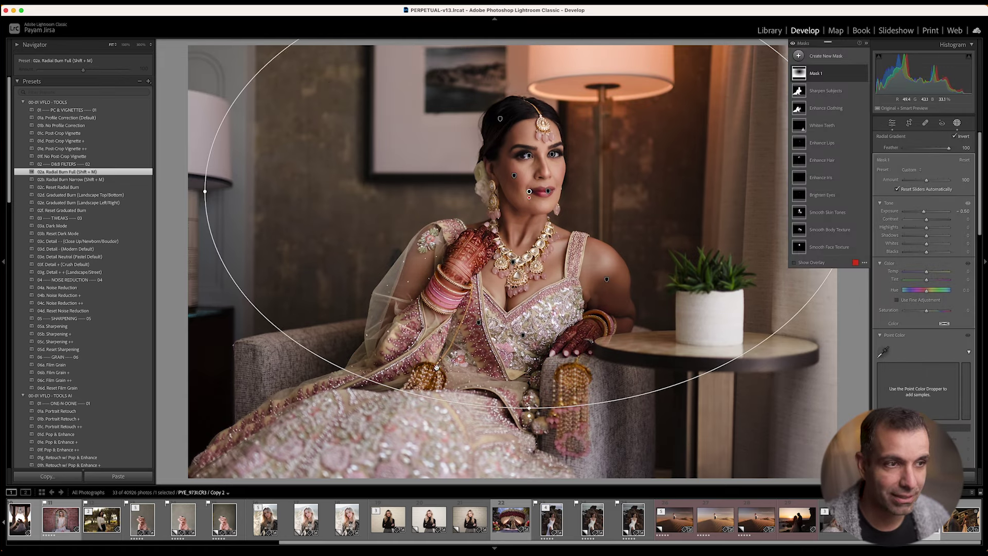
pyautogui.moveTo(198, 188); pyautogui.dragTo(323, 128)
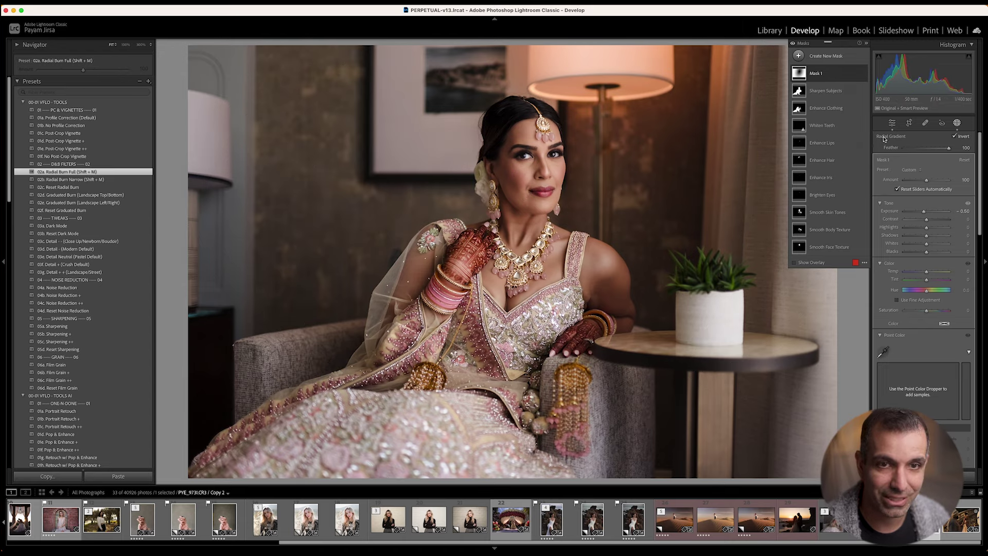
# Raise the Enhance Clothing mask Amount to 110 and close Masking
pyautogui.moveTo(833, 149)
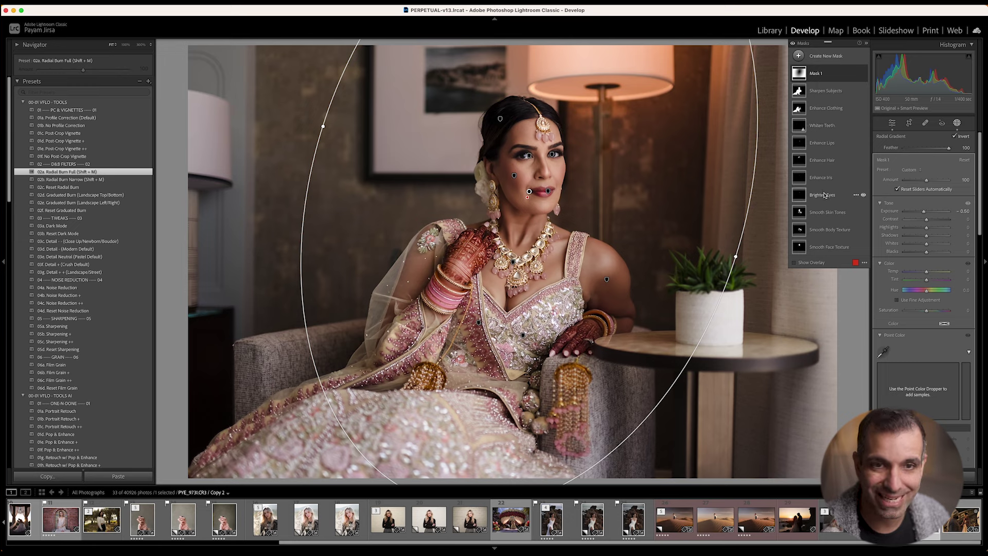
pyautogui.click(823, 109)
pyautogui.moveTo(921, 168); pyautogui.dragTo(928, 170)
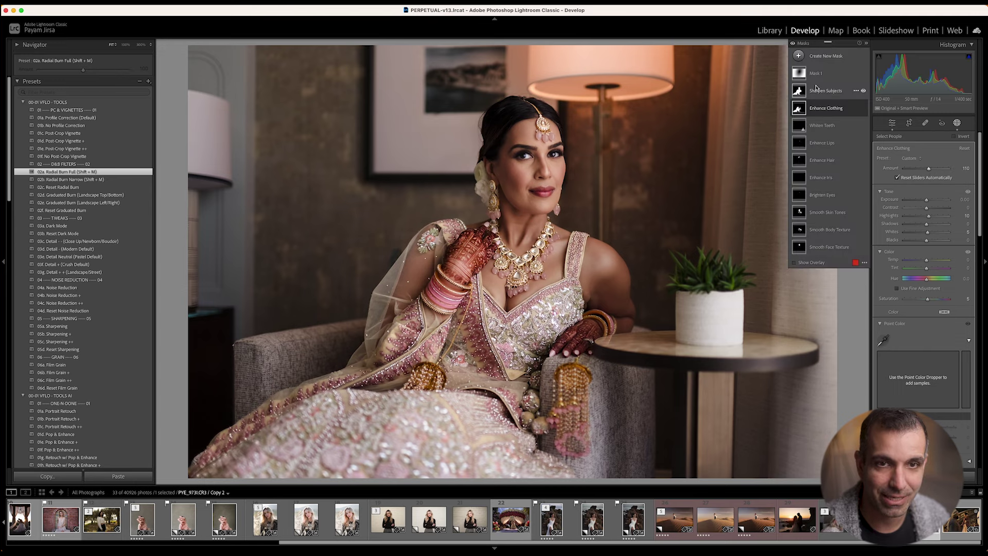
pyautogui.click(957, 124)
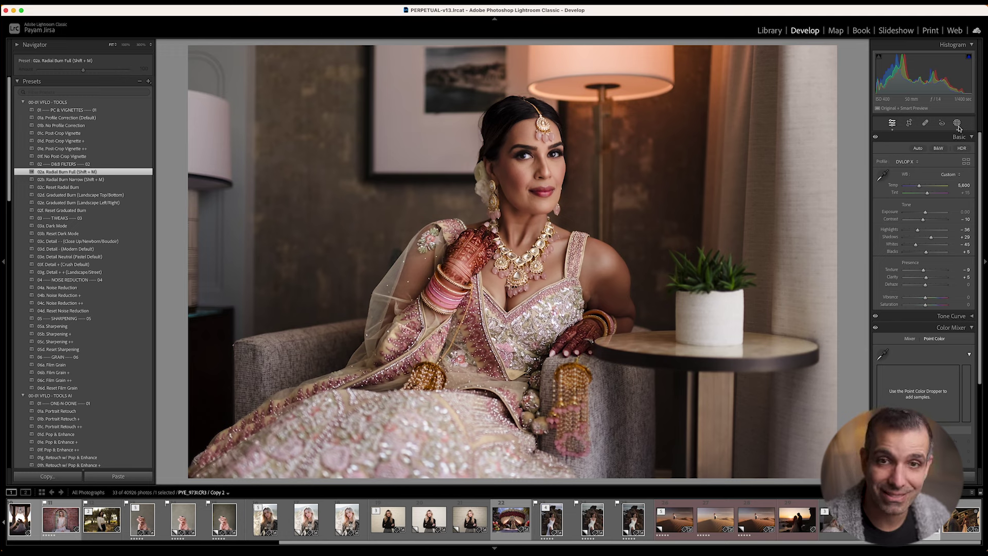
# Browse a new brush mask's preset list, dismiss it unchosen, and return to the Basic panel
pyautogui.click(957, 123)
pyautogui.scroll(-5, 930, 266)
pyautogui.scroll(-4, 930, 266)
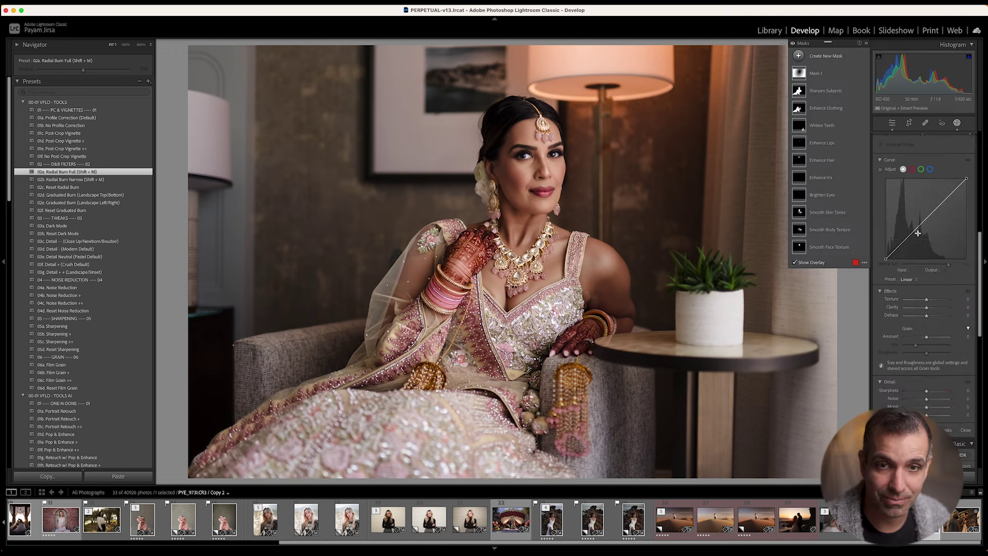
pyautogui.scroll(5, 911, 189)
pyautogui.click(804, 60)
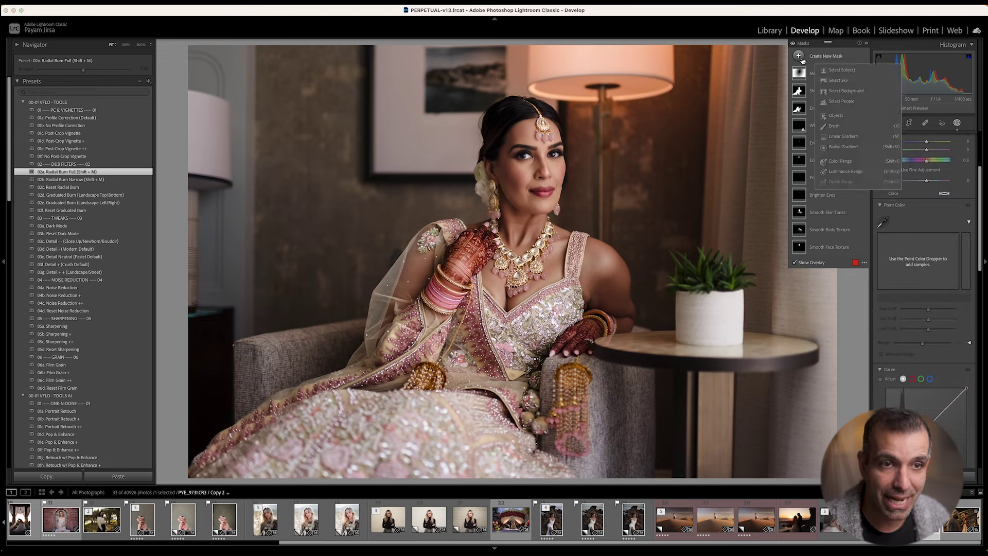
pyautogui.click(869, 123)
pyautogui.scroll(5, 907, 171)
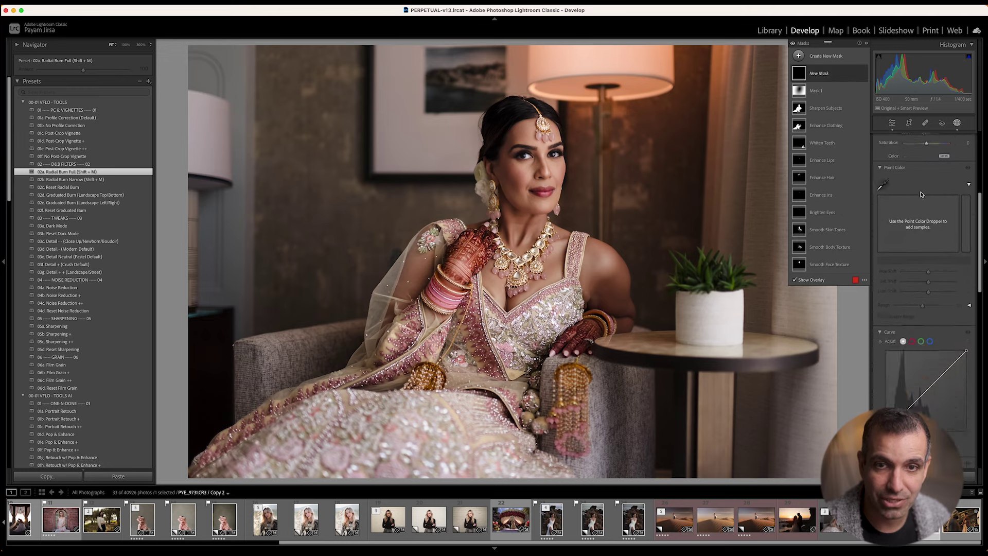
pyautogui.click(918, 207)
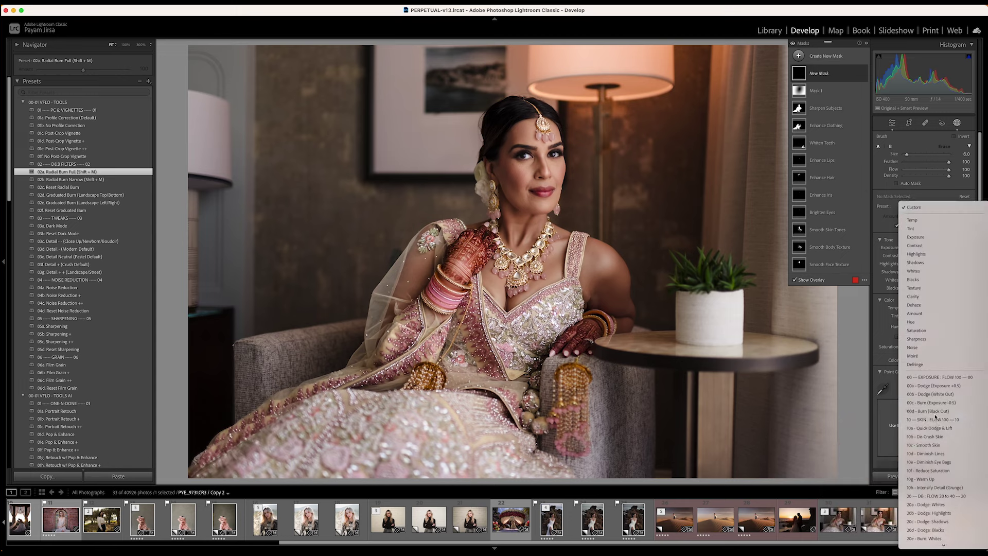
pyautogui.scroll(-10, 931, 407)
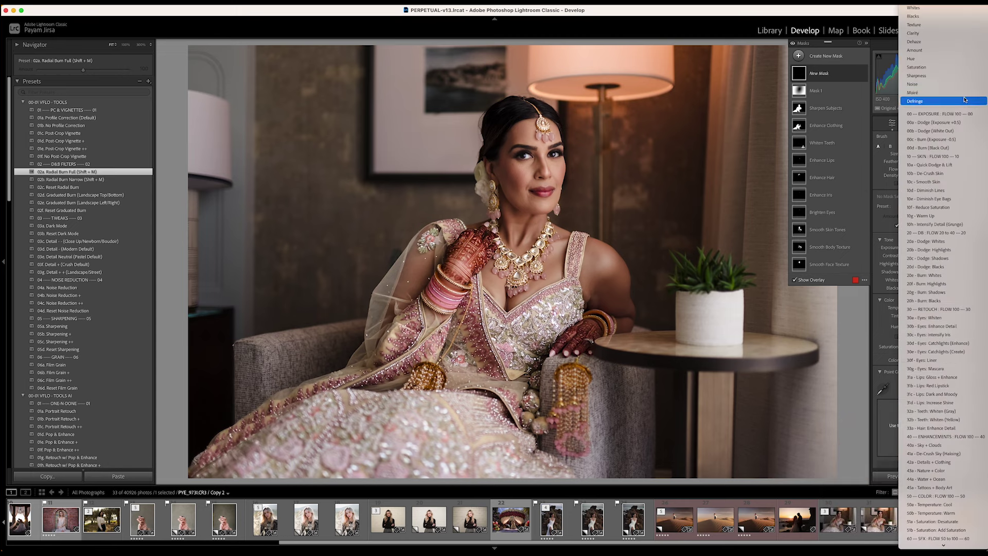
pyautogui.scroll(-3, 943, 258)
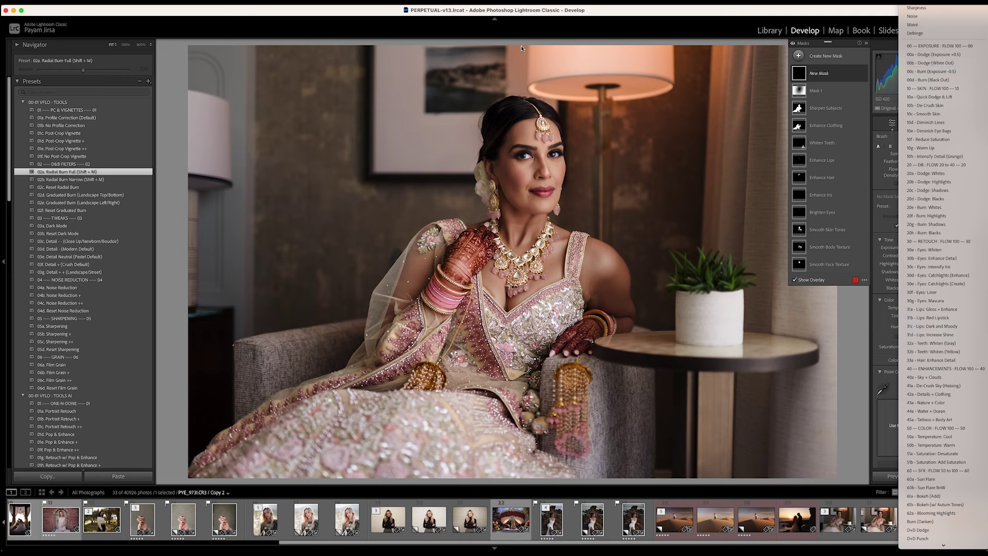
pyautogui.click(599, 16)
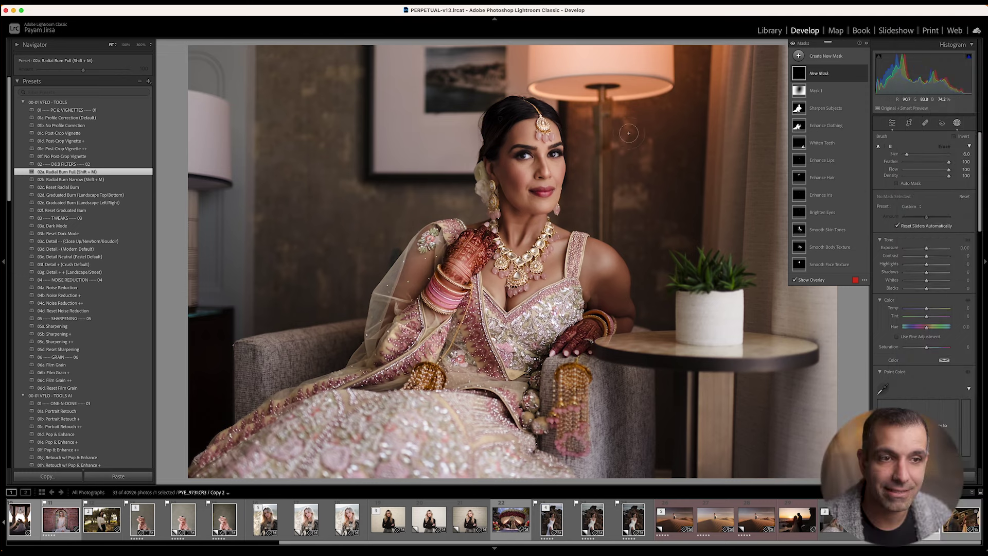
pyautogui.click(958, 125)
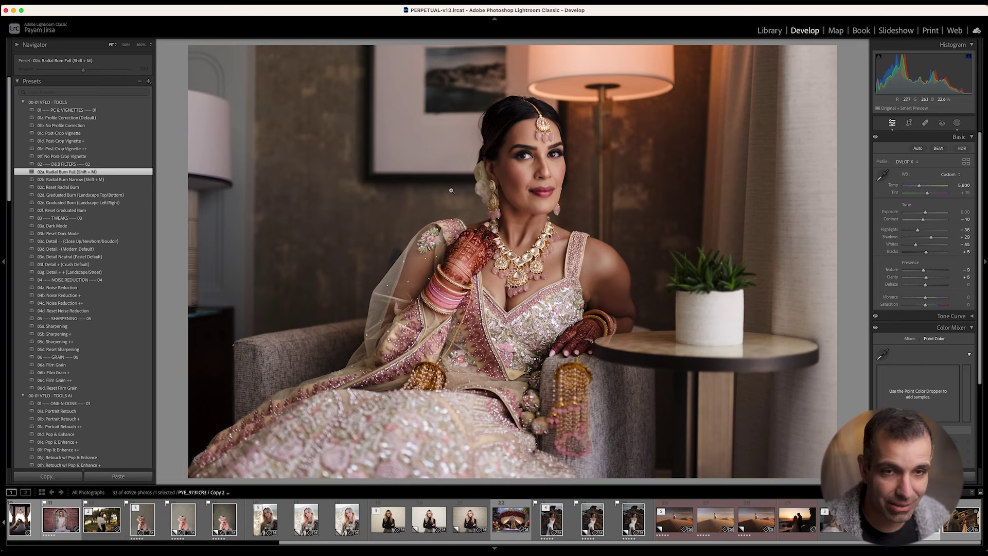
# Move Mask 1's radial burn slightly up and left around the seated bride
pyautogui.hotkey('shift', 'w')
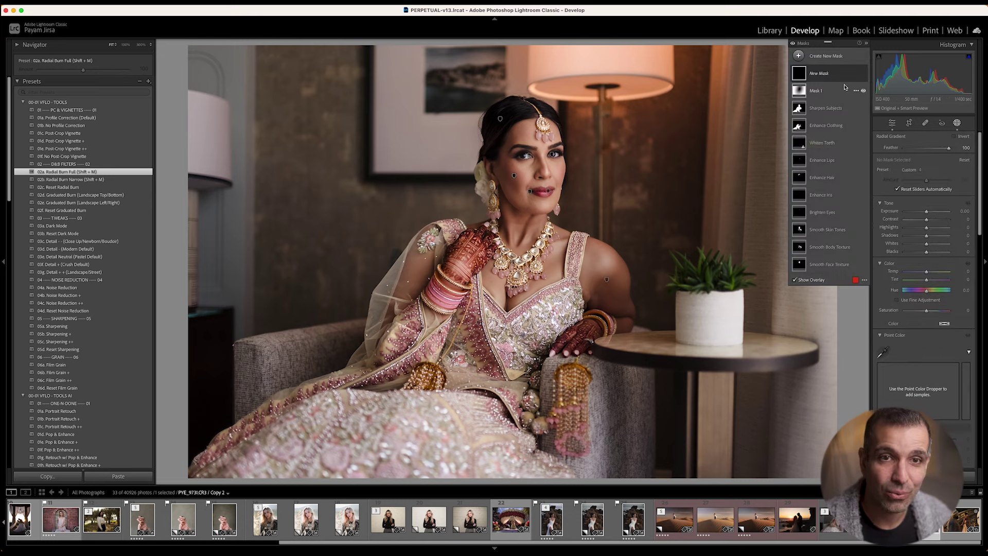
pyautogui.click(800, 92)
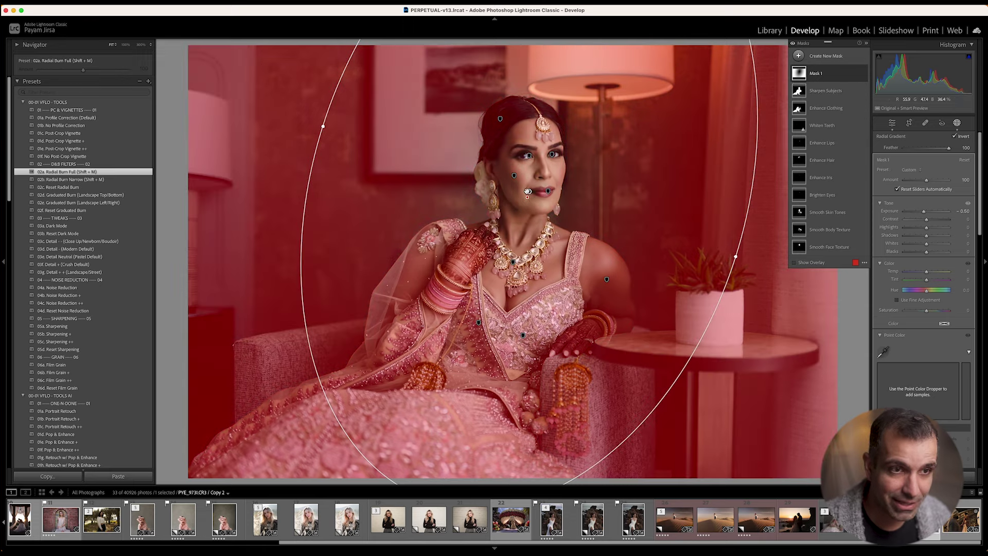
pyautogui.moveTo(529, 192); pyautogui.dragTo(525, 185)
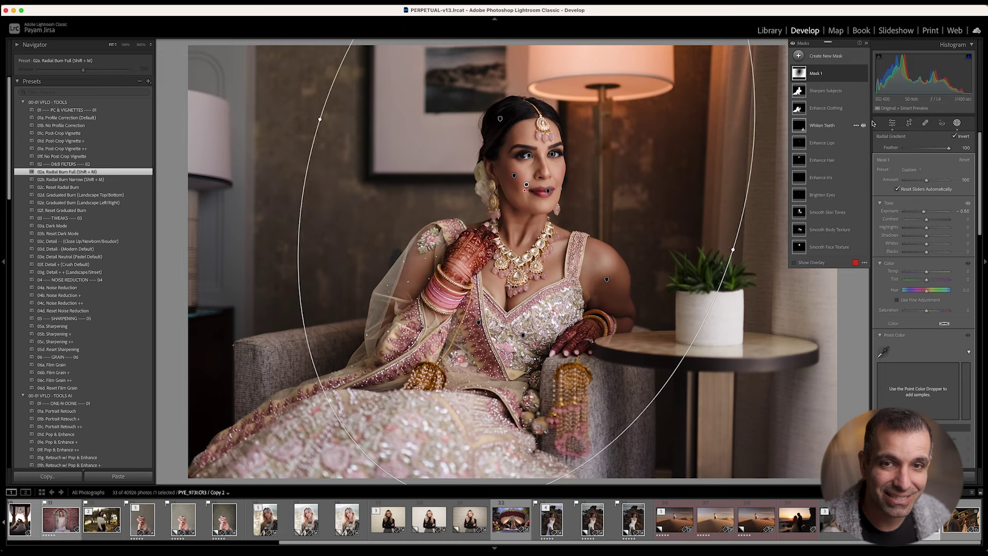
pyautogui.click(956, 123)
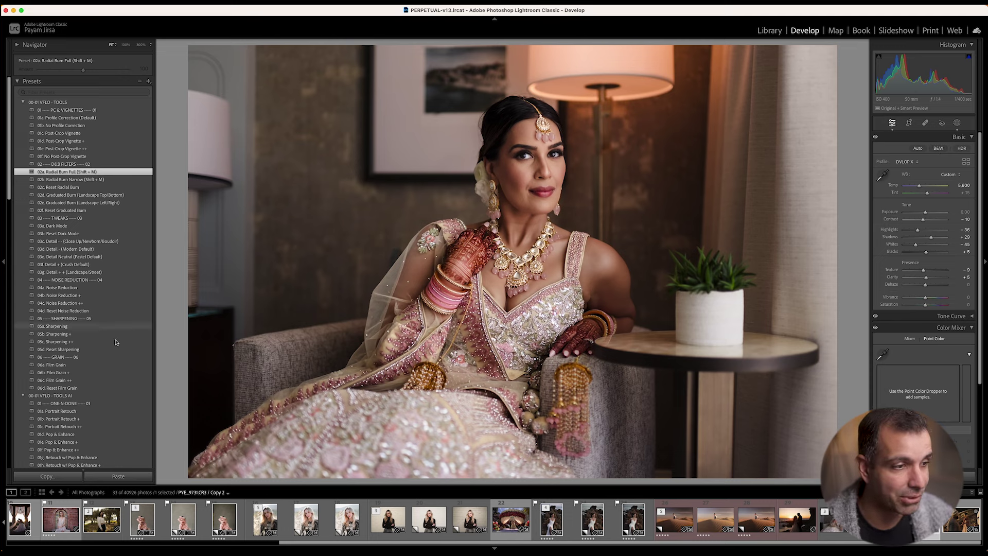
pyautogui.scroll(-5, 118, 406)
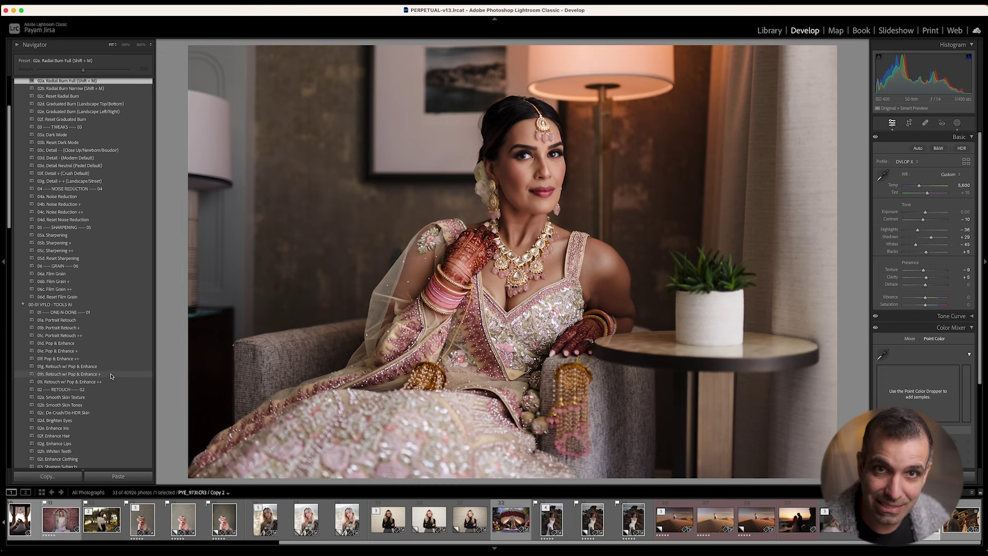
# Reopen Mask 1 to check the radial gradient placement, then close Masking
pyautogui.click(957, 123)
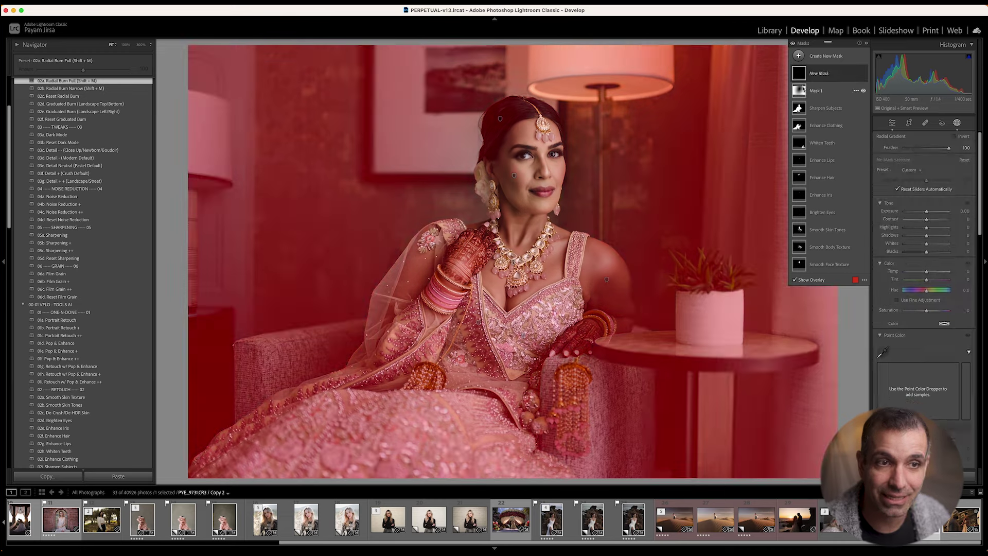
pyautogui.click(803, 88)
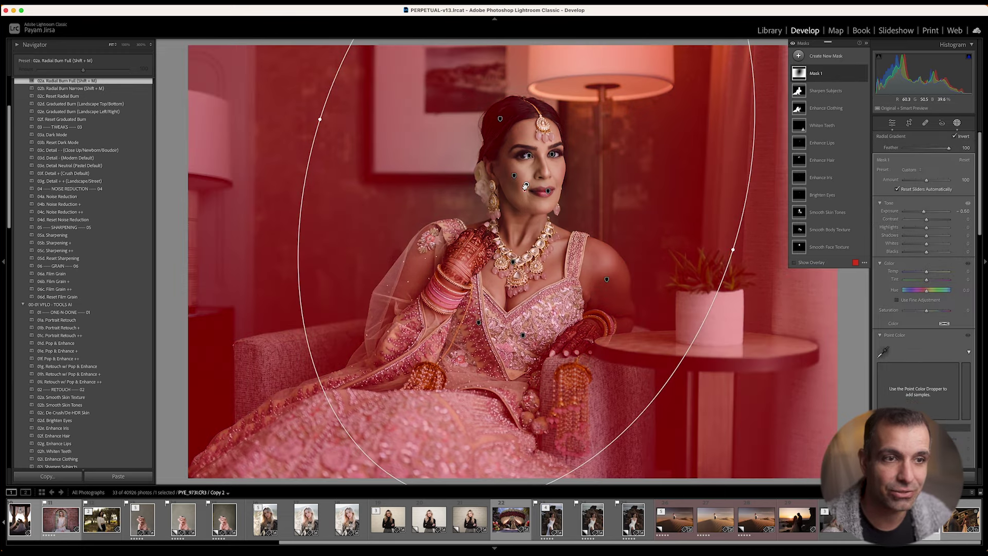
pyautogui.click(955, 124)
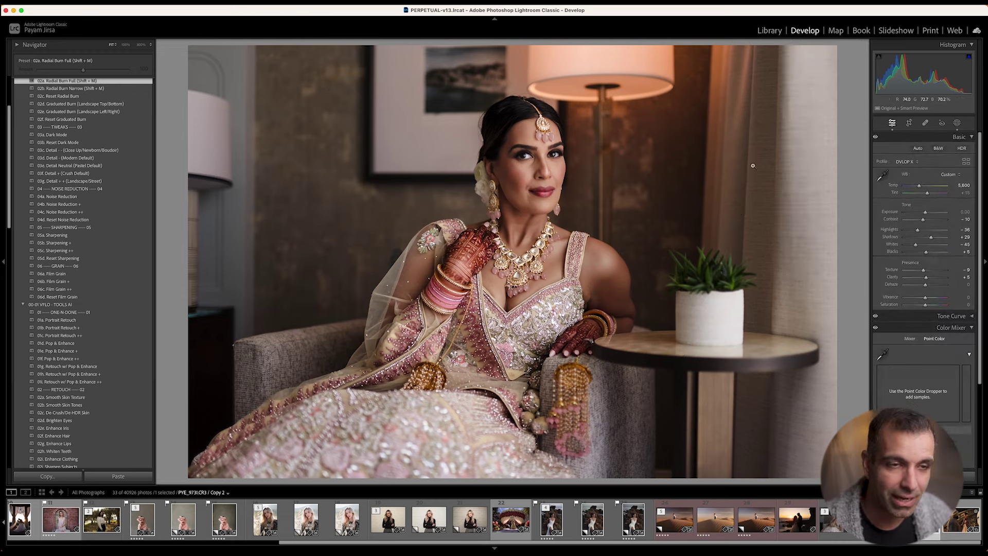
pyautogui.scroll(3, 154, 100)
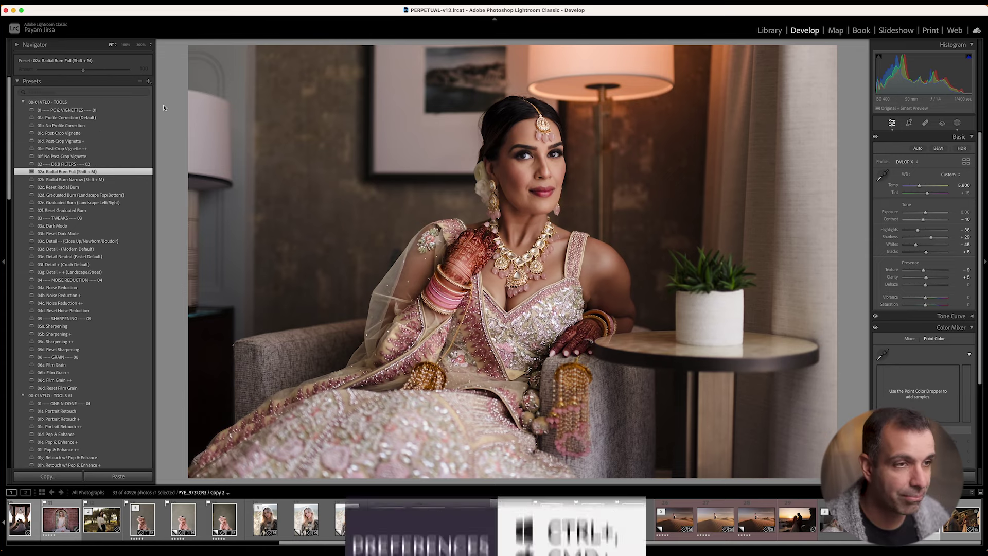
# In Performance preferences, enable preset hover previews and turn off Use Smart Previews instead of Originals
pyautogui.press('super+comma')
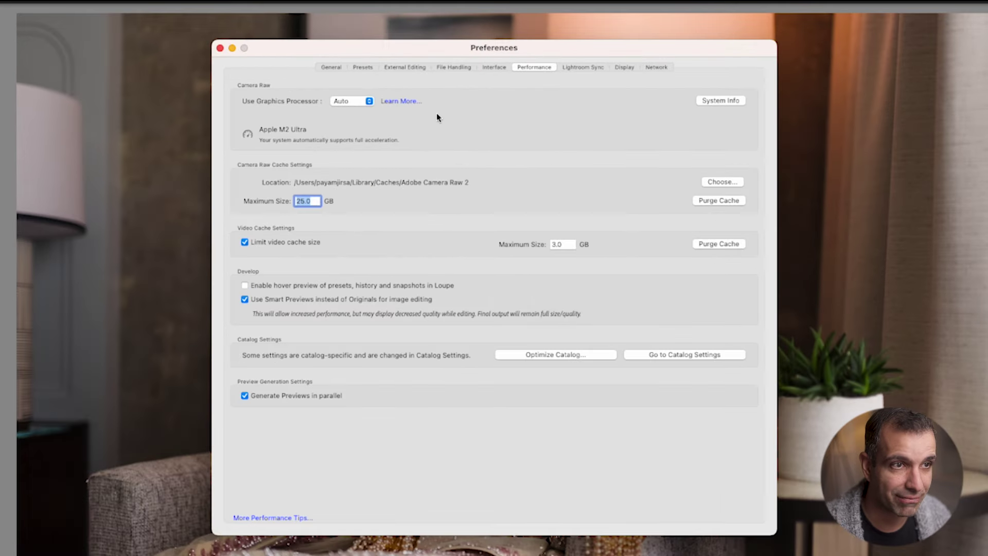
pyautogui.click(331, 67)
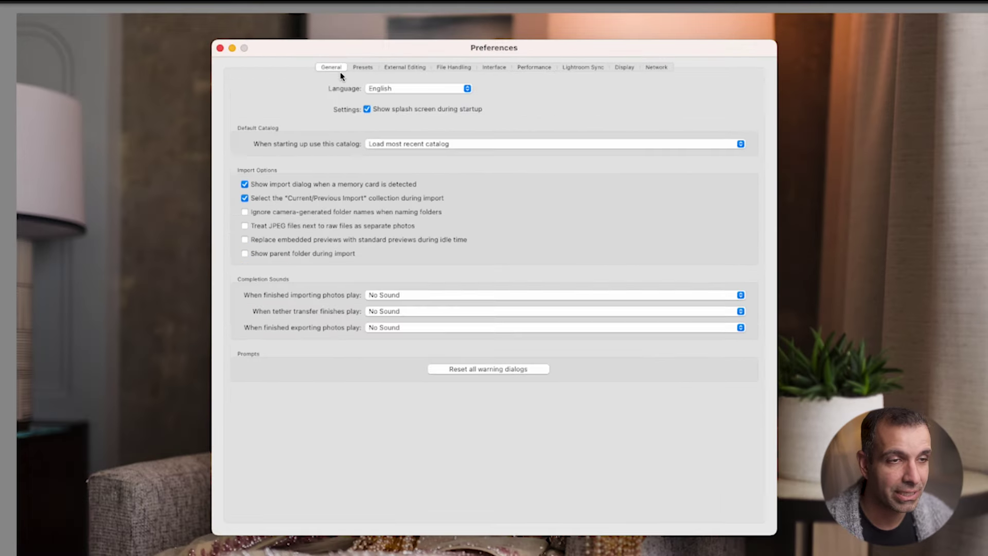
pyautogui.click(522, 66)
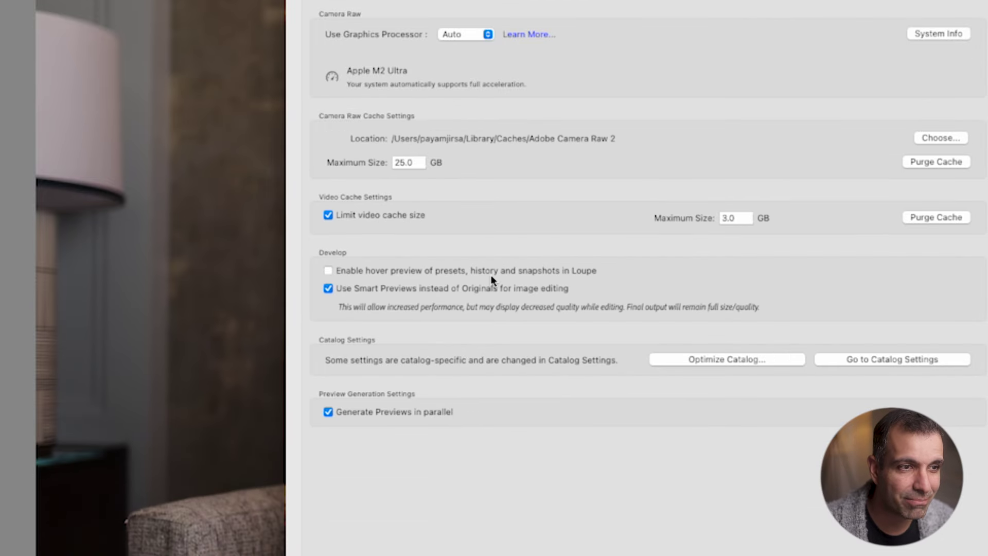
pyautogui.click(345, 286)
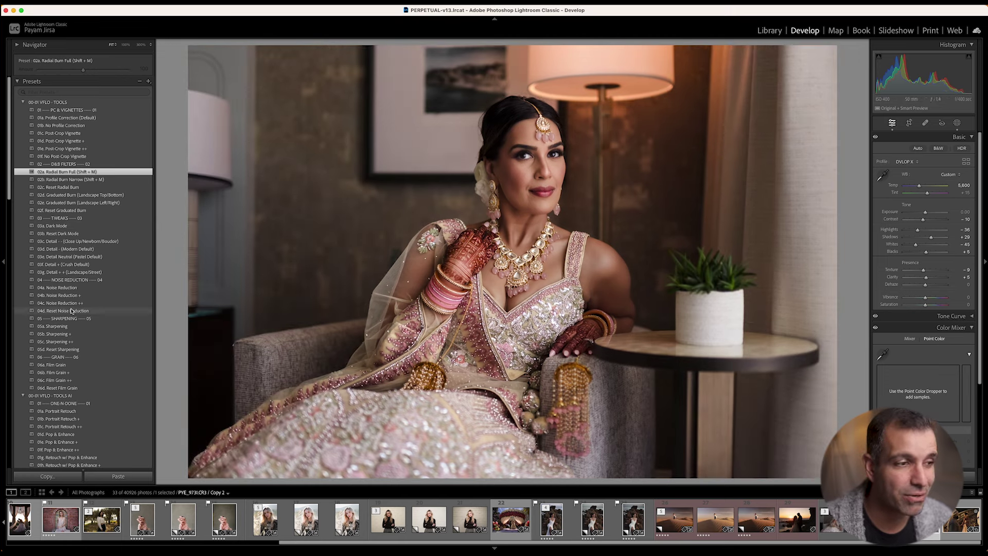
# Turn off Enable hover preview of presets in Performance preferences
pyautogui.scroll(-5, 72, 308)
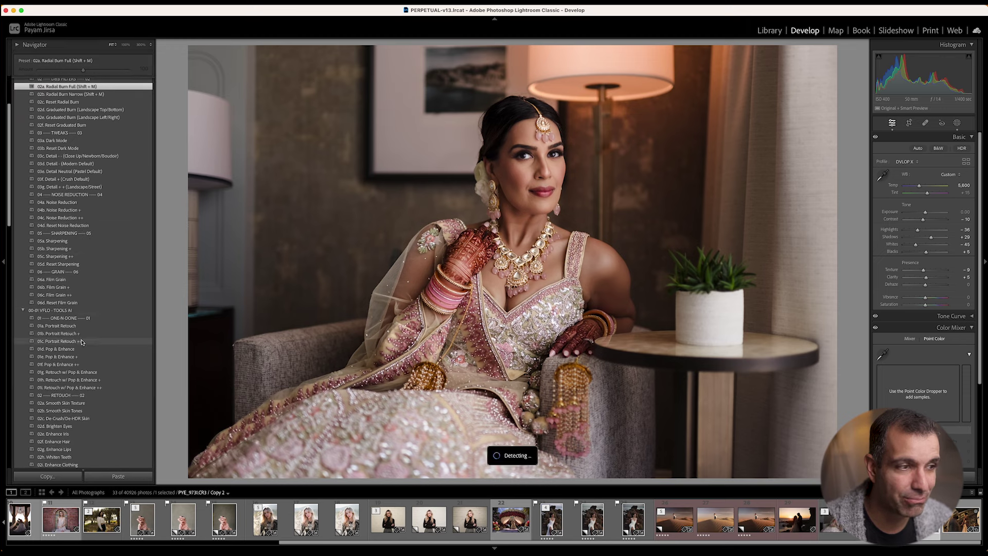
pyautogui.scroll(-6, 83, 319)
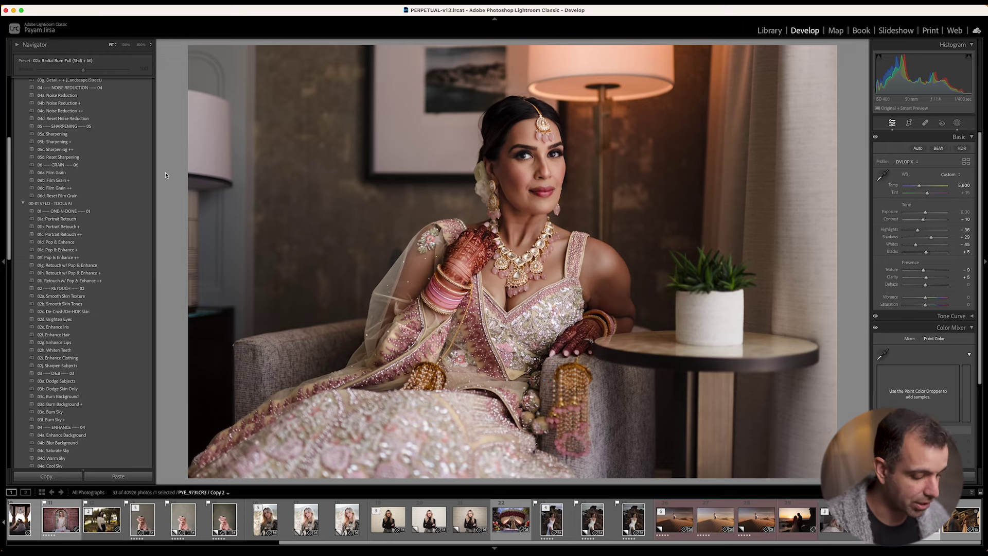
pyautogui.press('super+comma')
pyautogui.click(333, 220)
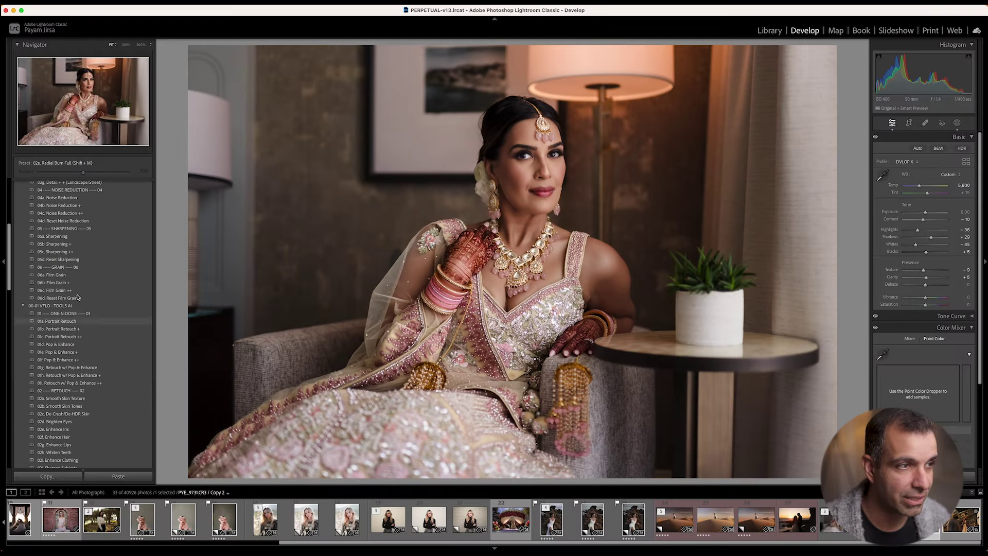
# Collapse the Navigator panel and bring Preferences back up
pyautogui.click(18, 45)
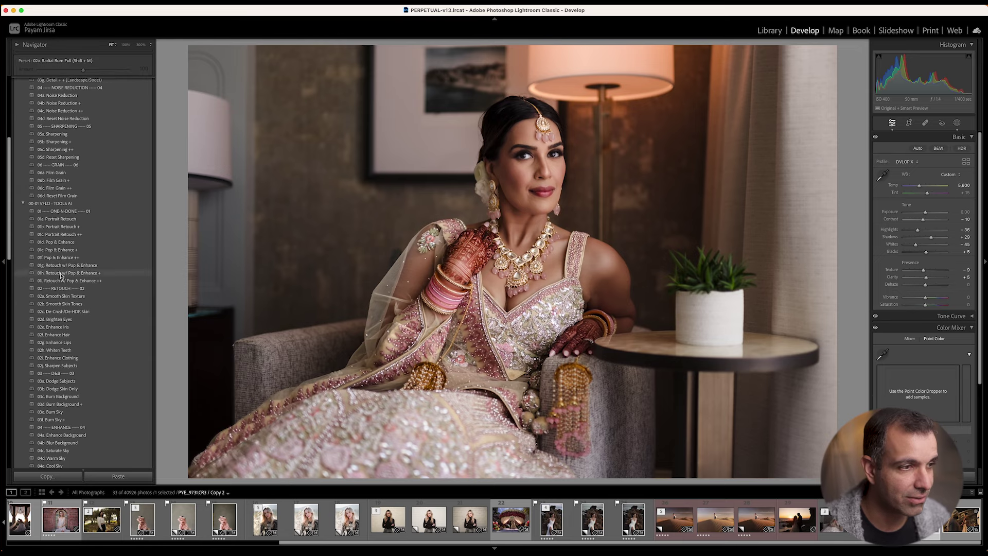
pyautogui.scroll(-3, 74, 246)
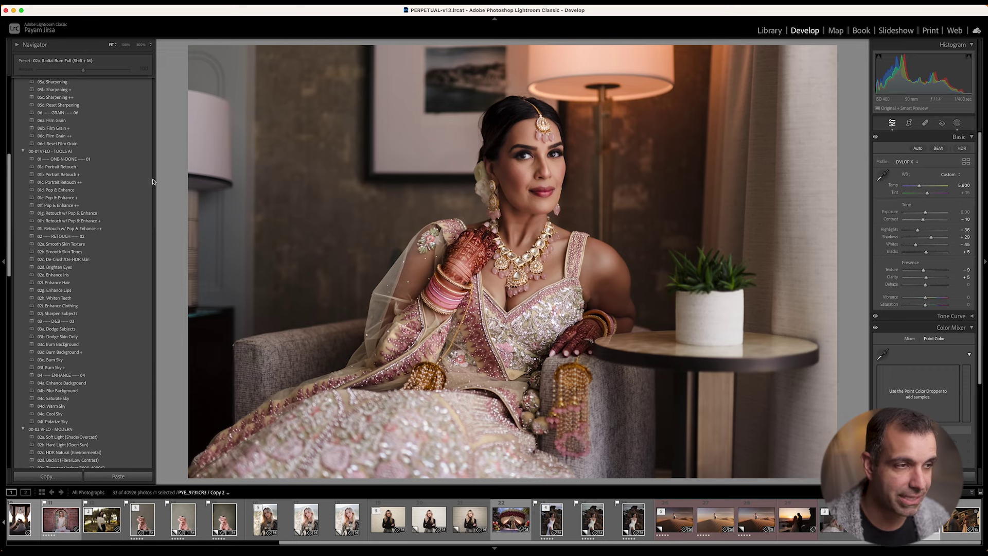
pyautogui.press('super+comma')
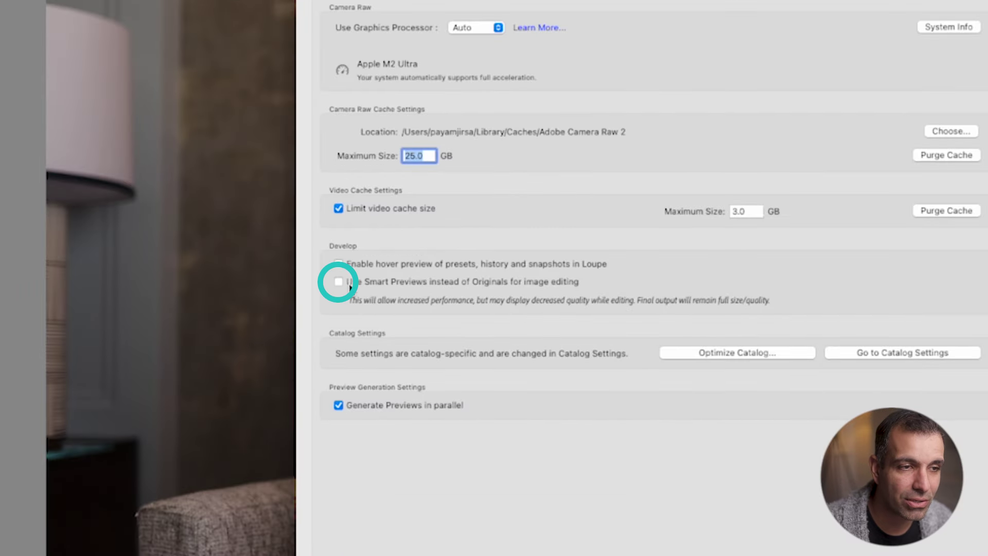
# Re-enable Use Smart Previews instead of Originals in Performance preferences
pyautogui.click(351, 284)
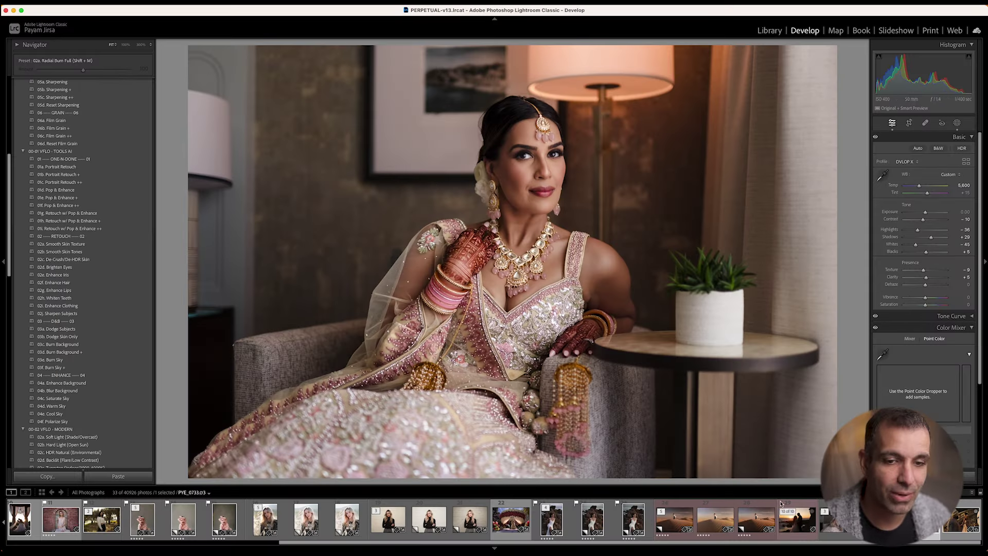
# Switch to the photo of the couple on the staircase
pyautogui.click(765, 509)
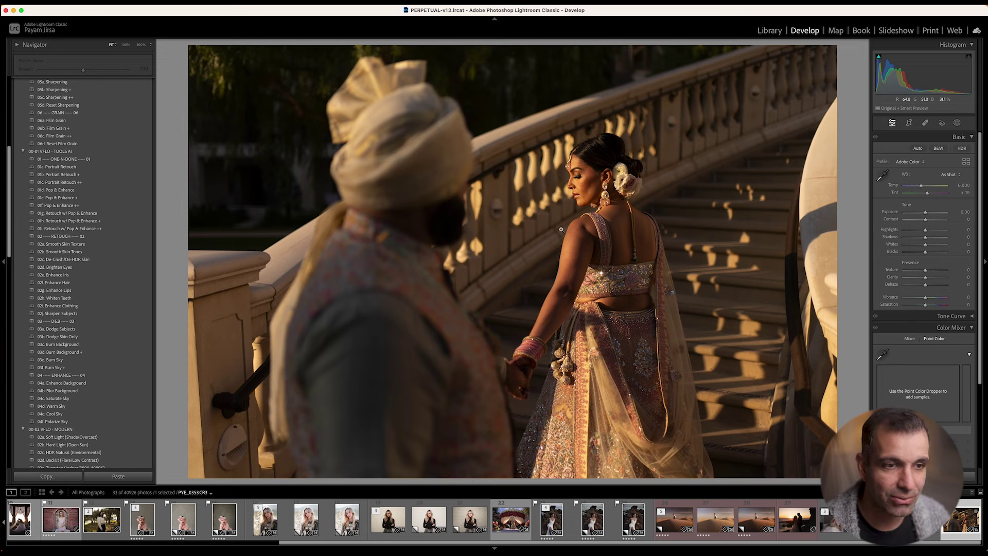
# Open the blonde dried-flower field portrait and inspect her eyes at 100%, then return to Fit
pyautogui.click(347, 519)
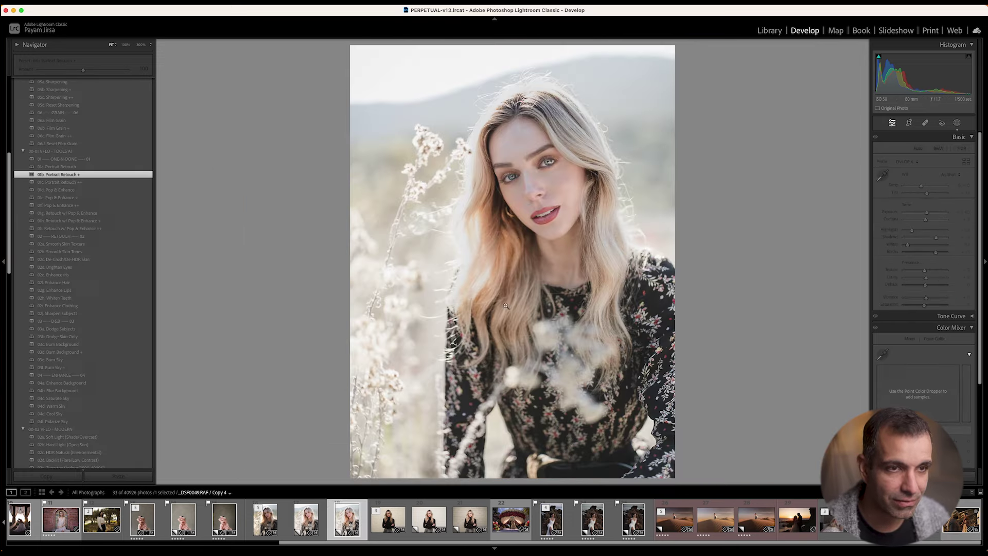
pyautogui.click(526, 196)
pyautogui.moveTo(524, 129); pyautogui.dragTo(476, 251)
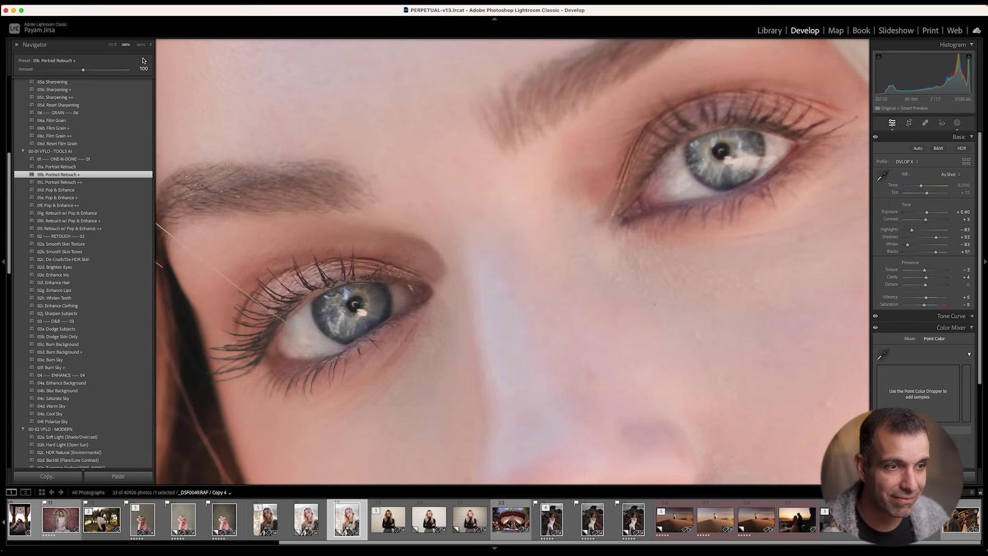
pyautogui.click(326, 151)
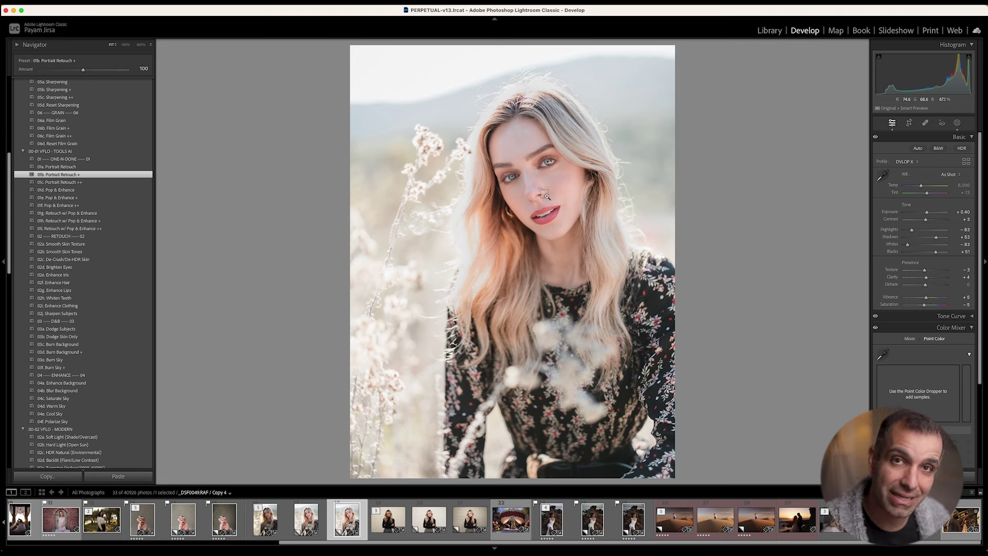
# Open and close the Preferences dialog
pyautogui.press('super+space')
pyautogui.press('Escape')
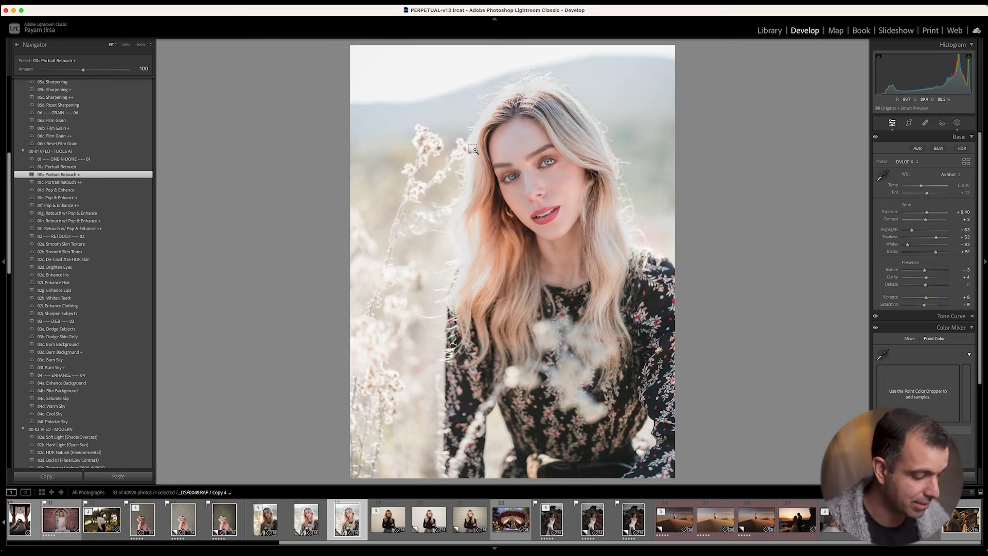
pyautogui.press('super+comma')
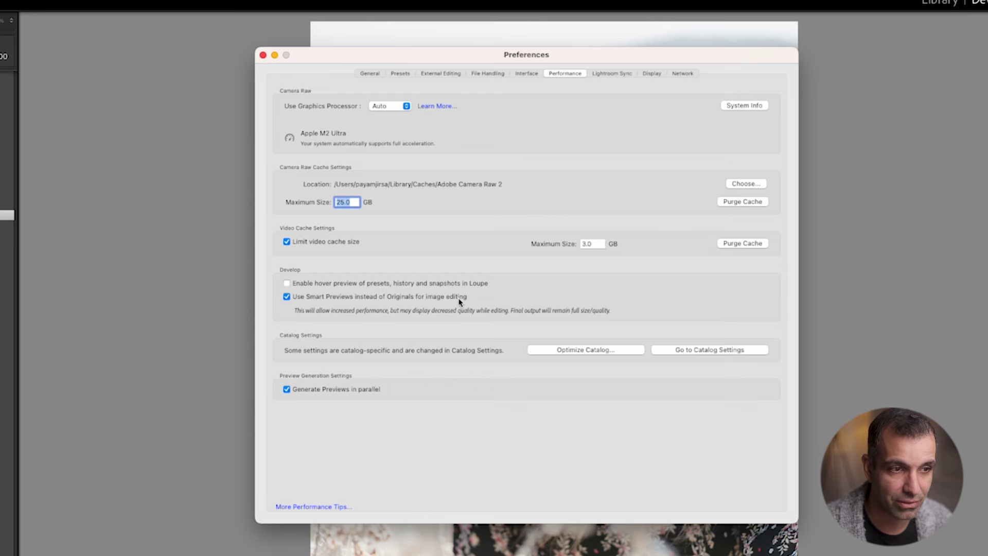
pyautogui.click(263, 56)
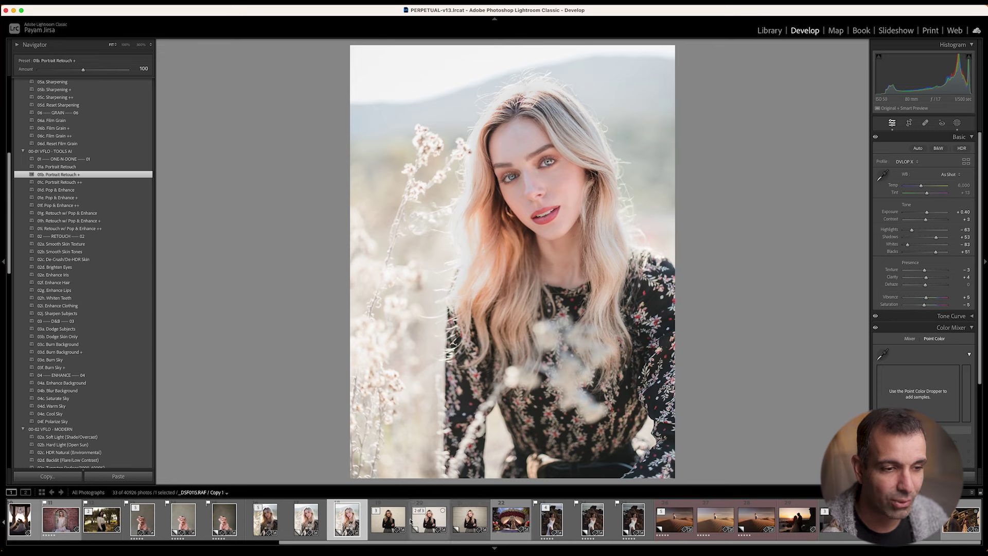
# Select the gazebo wedding photo and make a virtual copy of it
pyautogui.scroll(5, 391, 520)
pyautogui.scroll(3, 366, 523)
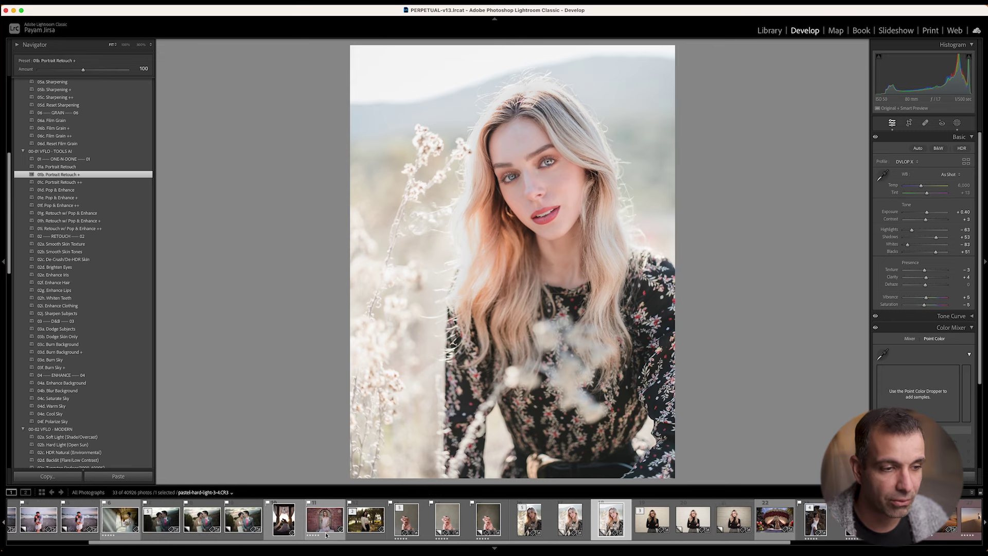
pyautogui.click(281, 523)
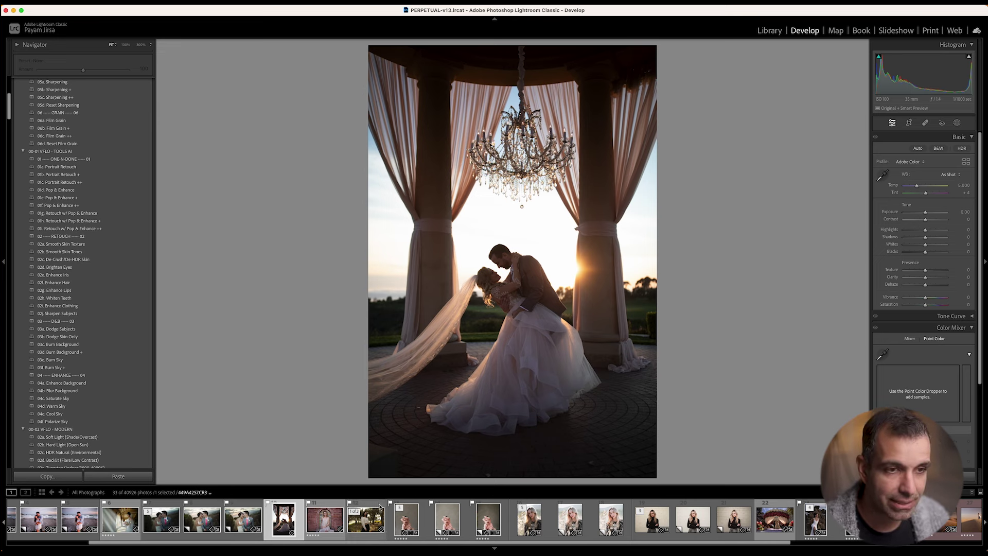
pyautogui.press('super+apostrophe')
# Apply 02c HDR Natural, then switch to the milder Retouch w/ Pop & Enhance preset
pyautogui.scroll(-10, 70, 228)
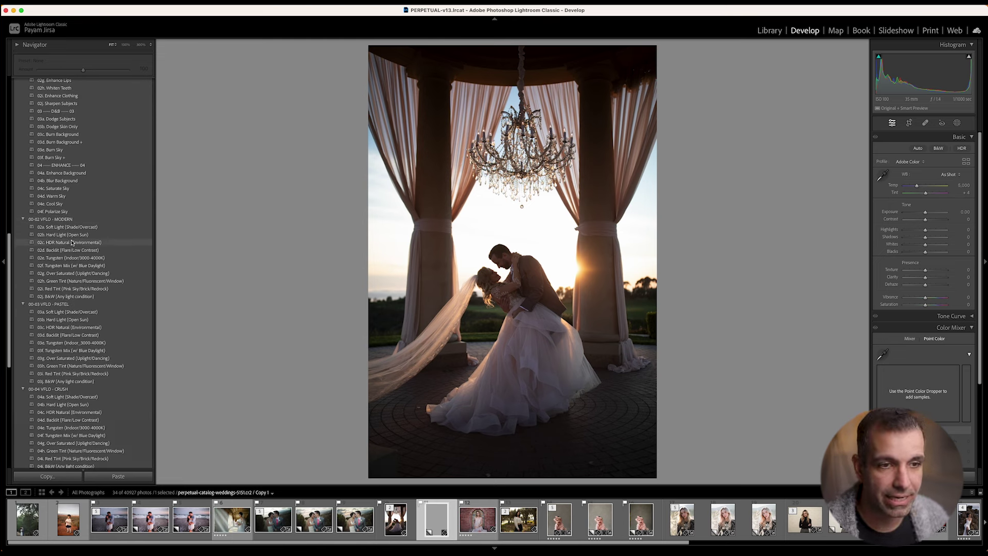
pyautogui.click(73, 242)
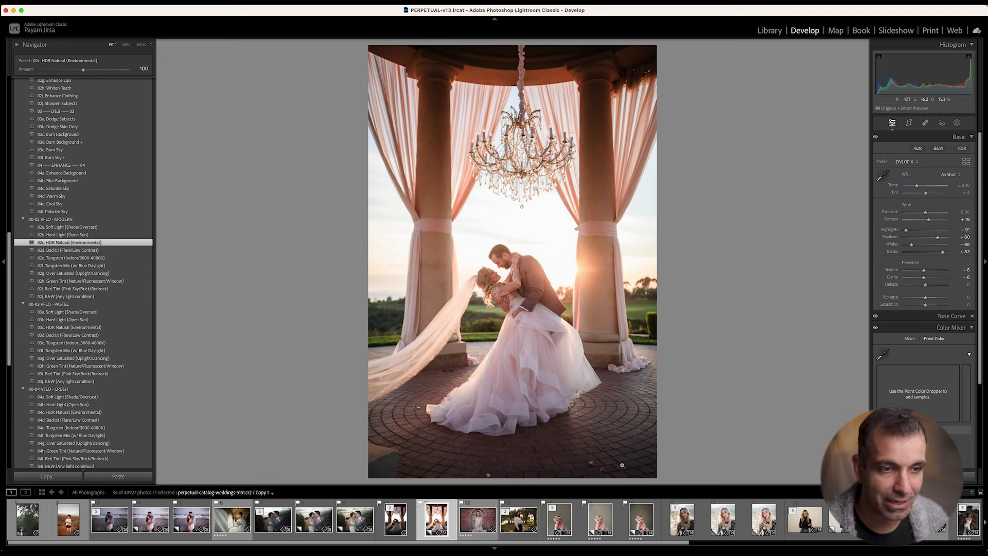
pyautogui.scroll(5, 81, 170)
pyautogui.scroll(2, 81, 170)
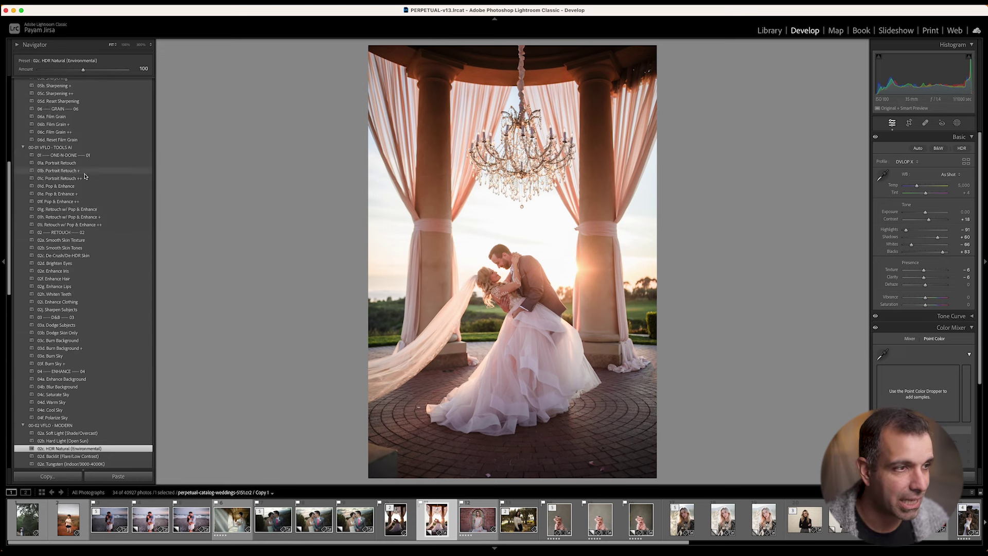
pyautogui.click(93, 218)
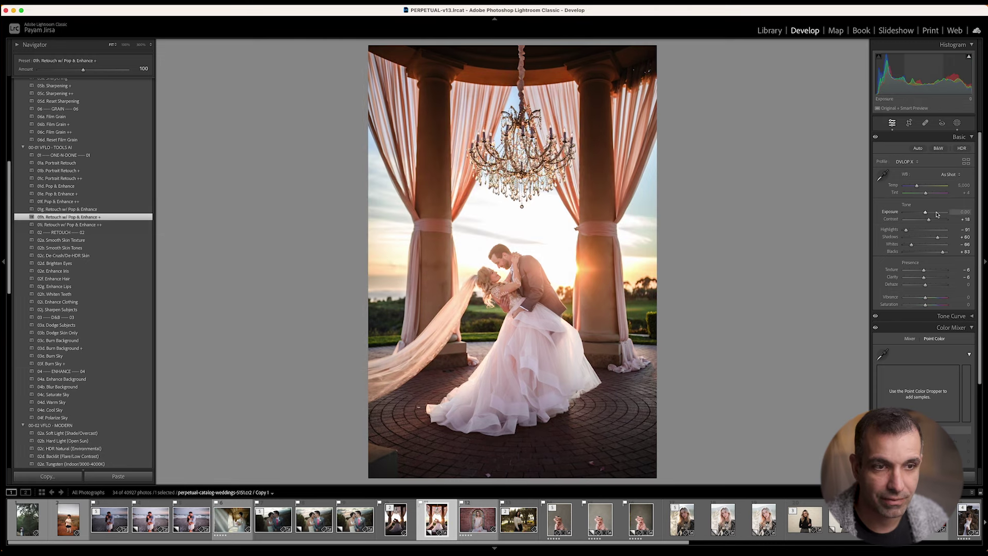
pyautogui.click(117, 210)
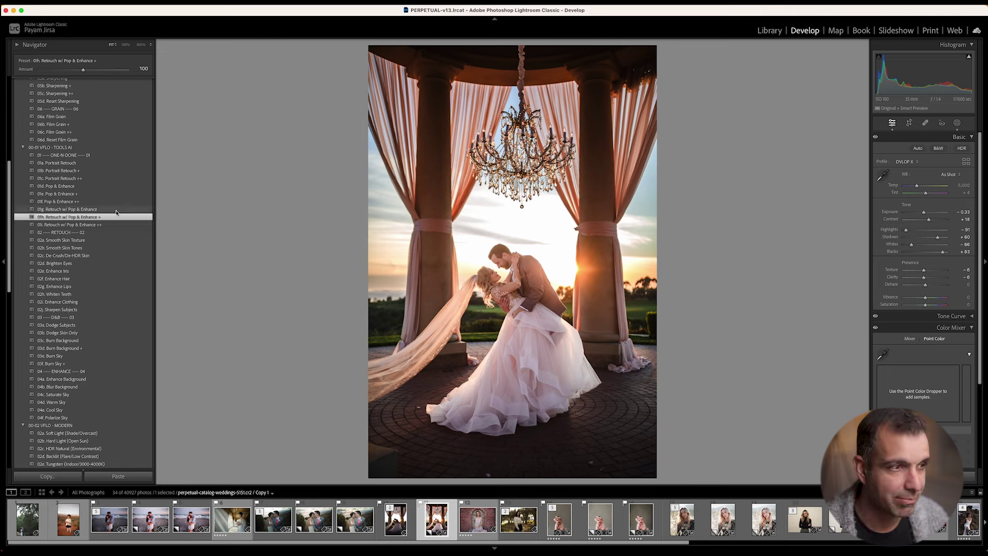
pyautogui.click(925, 124)
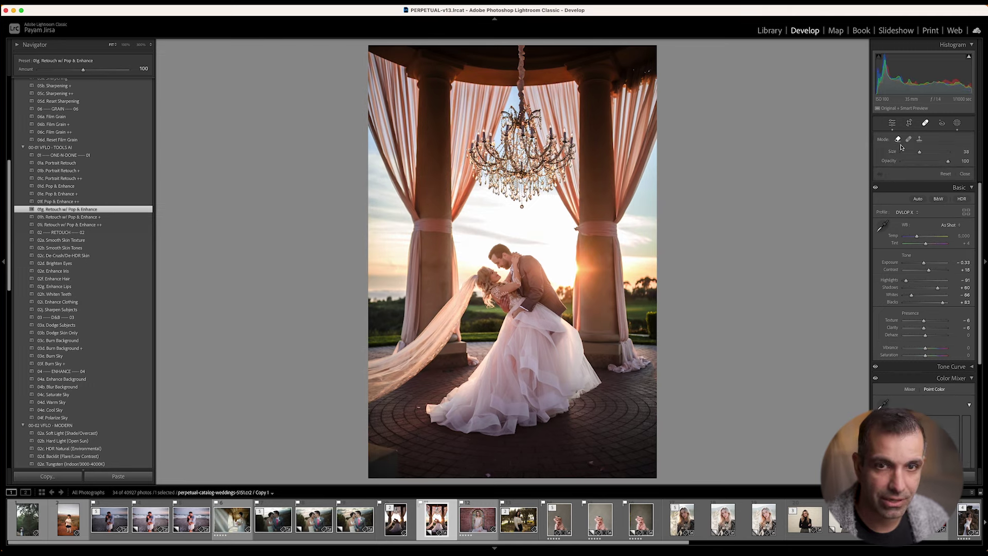
# Heal the white petal and paint out the pink speck on the pavement below the dress
pyautogui.scroll(3, 415, 413)
pyautogui.press('z')
pyautogui.scroll(-4, 431, 388)
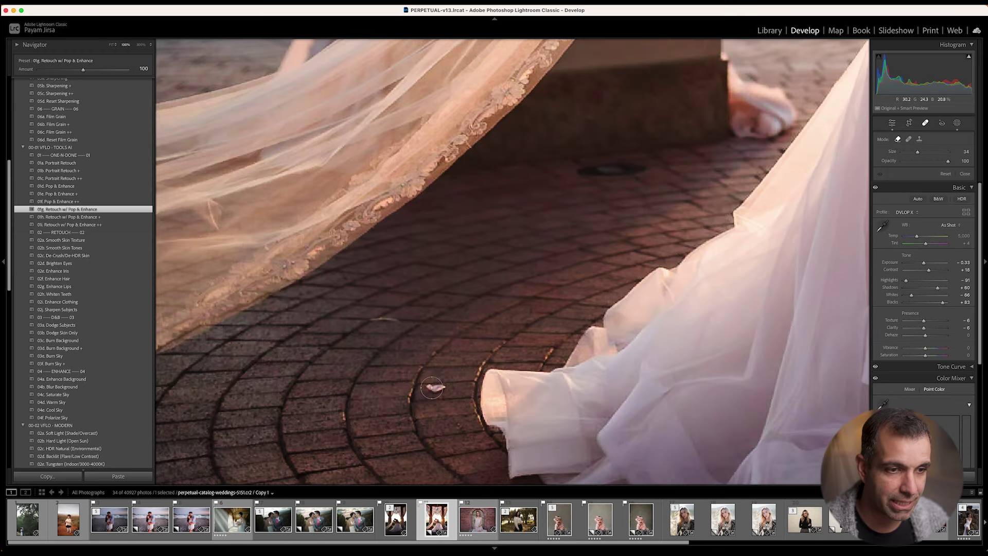
pyautogui.click(436, 387)
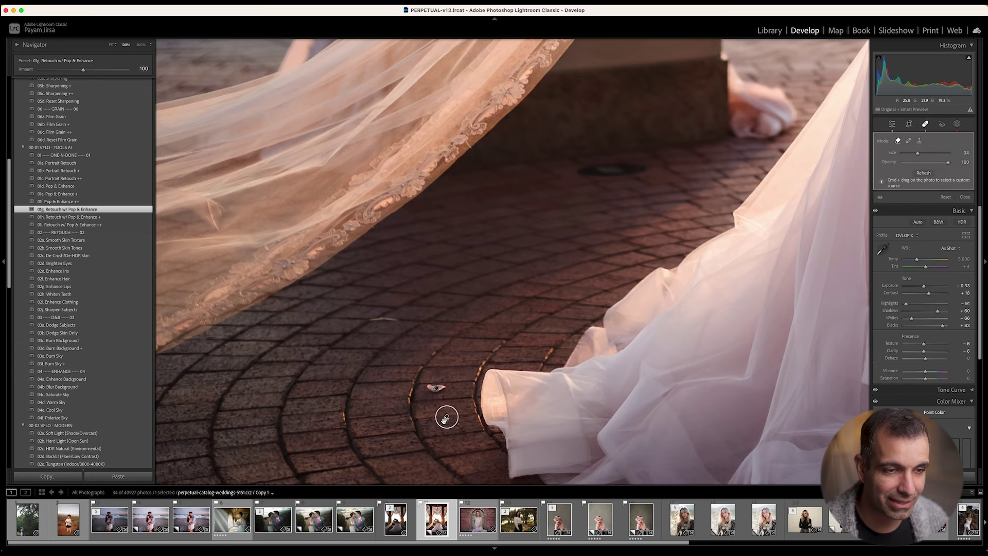
pyautogui.click(466, 459)
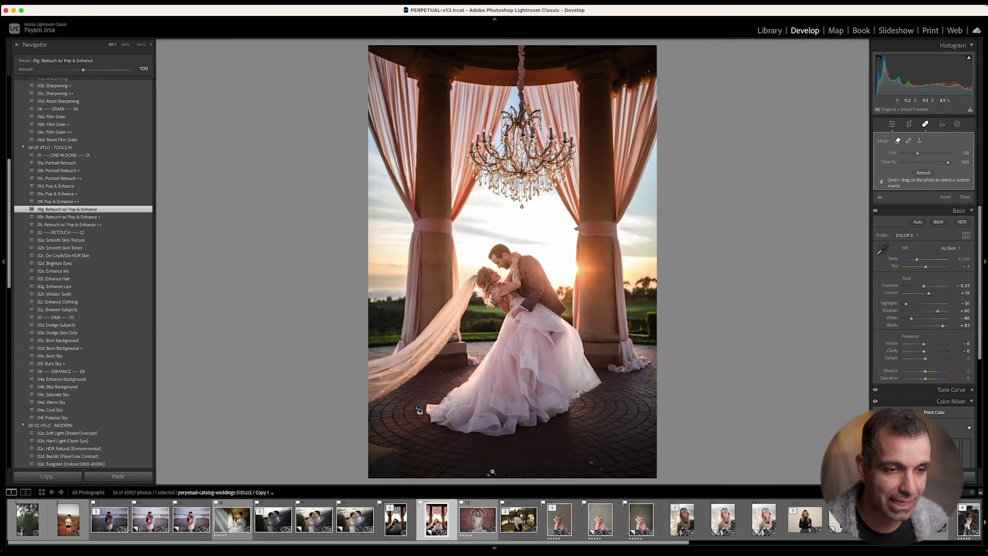
pyautogui.click(494, 473)
pyautogui.moveTo(466, 469)
pyautogui.mouseDown()
pyautogui.moveTo(456, 407)
pyautogui.moveTo(443, 427)
pyautogui.moveTo(452, 424)
pyautogui.mouseUp()
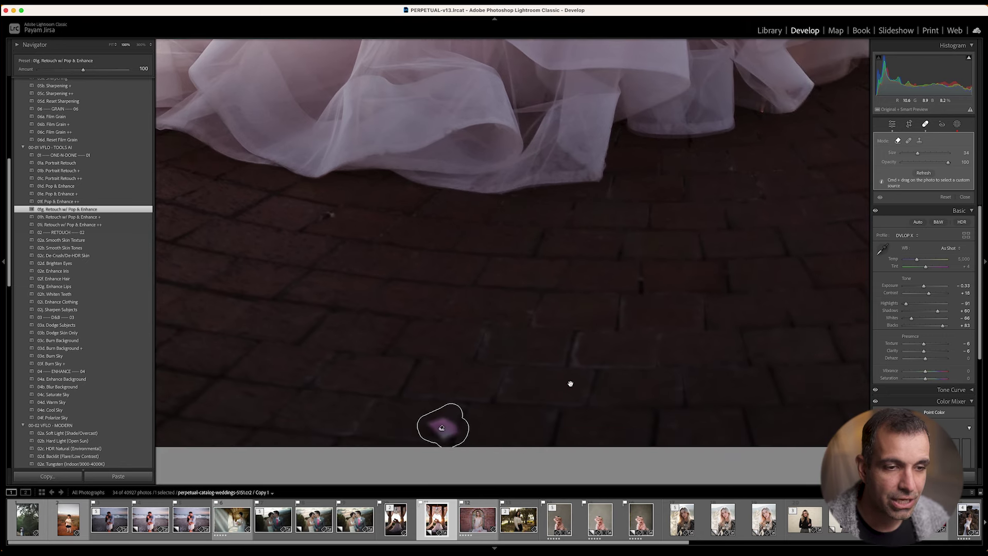
# Check the healing result, undo the last stroke and return to the full-photo view
pyautogui.click(926, 125)
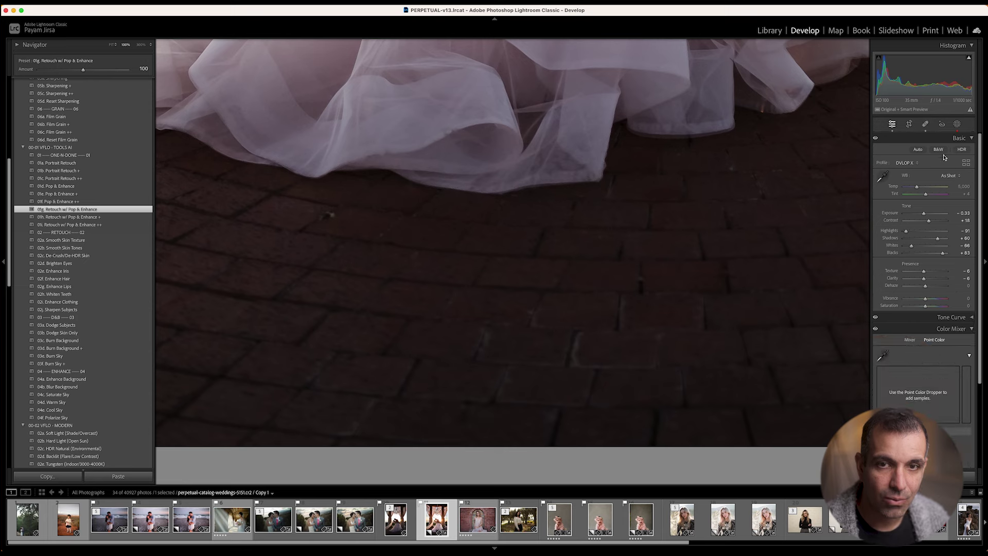
pyautogui.click(925, 124)
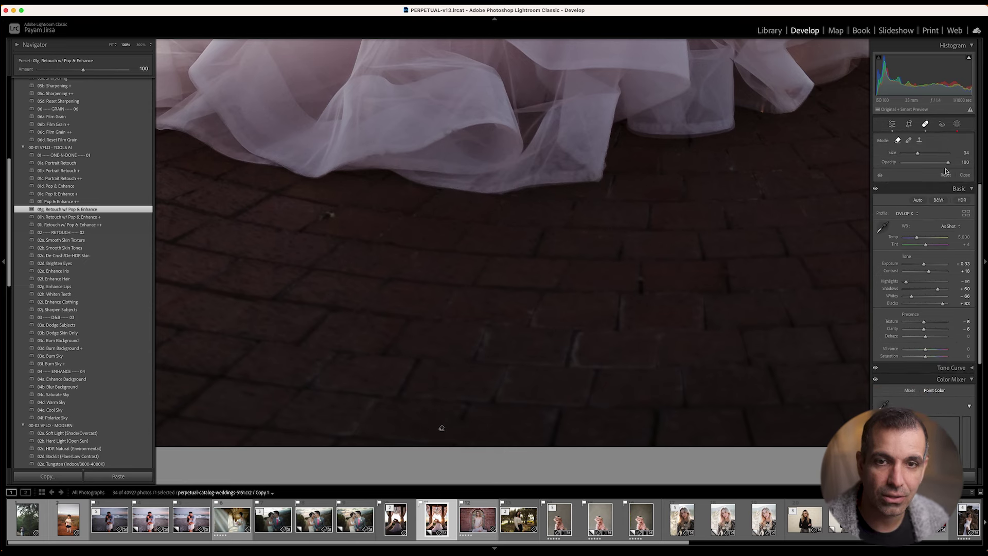
pyautogui.press('super+z')
pyautogui.press('z')
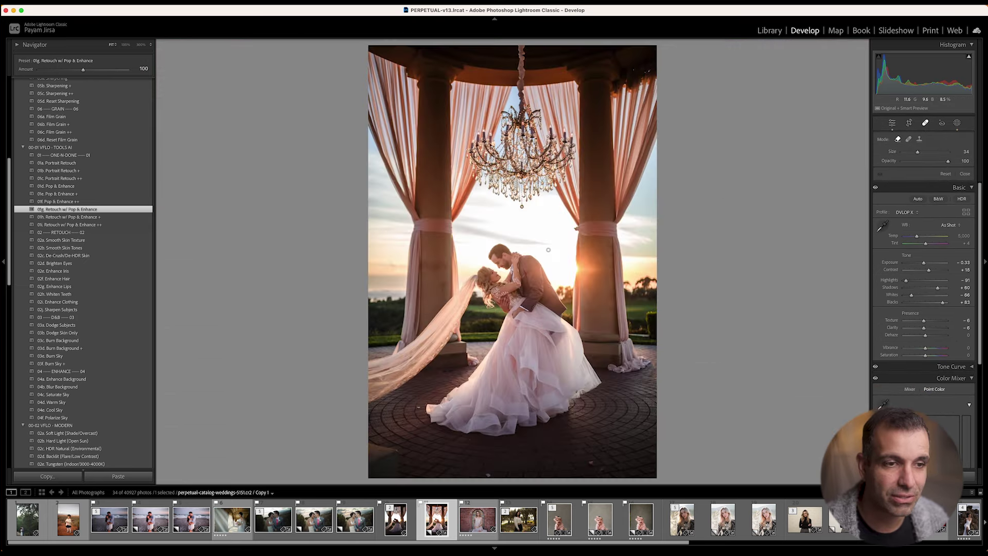
pyautogui.click(956, 123)
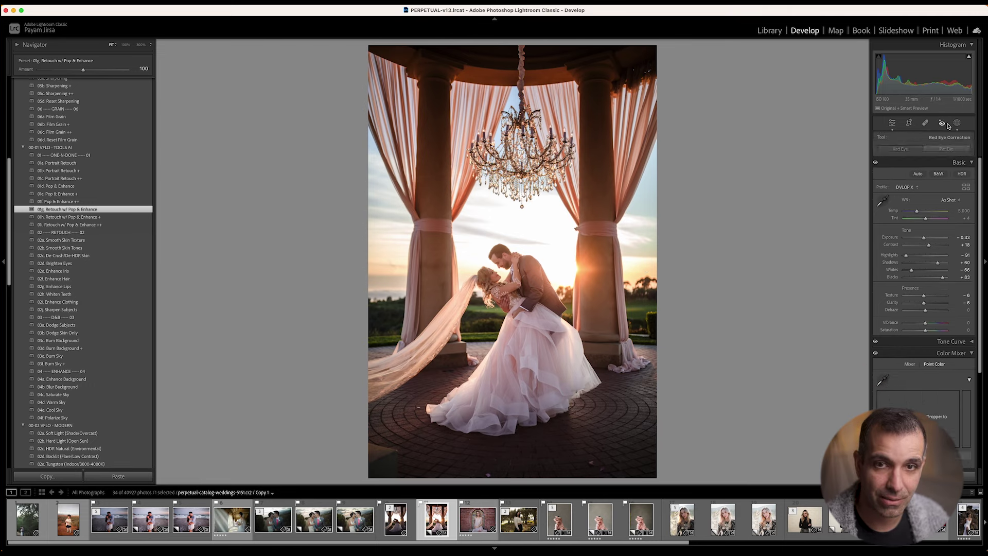
# Delete all empty masks, then every remaining preset mask, from the wedding copy
pyautogui.rightClick(804, 114)
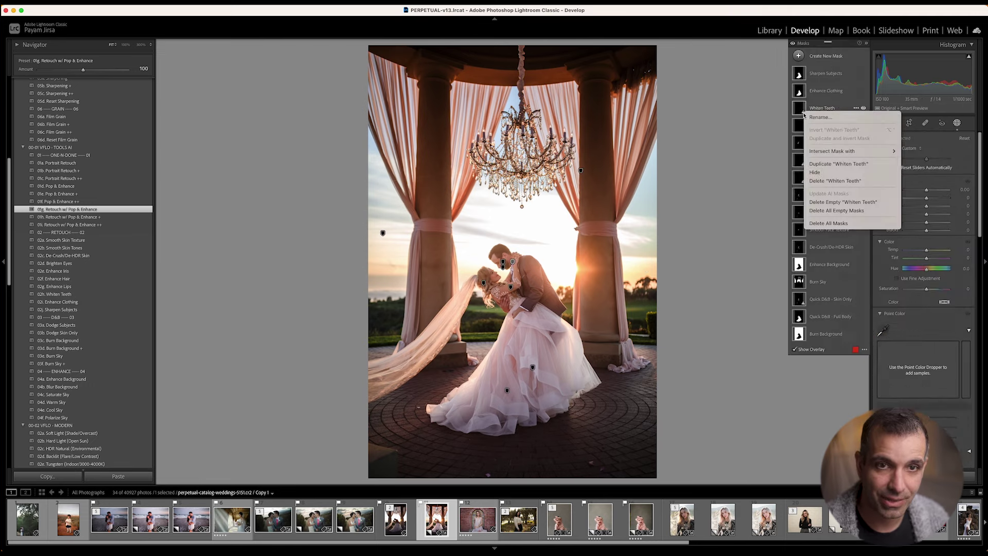
pyautogui.click(833, 210)
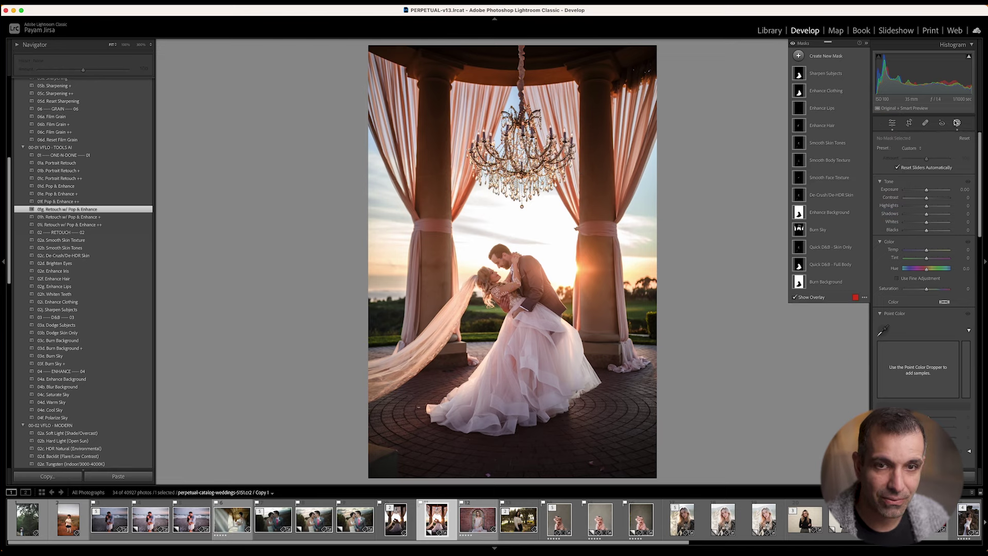
pyautogui.rightClick(848, 157)
pyautogui.click(870, 264)
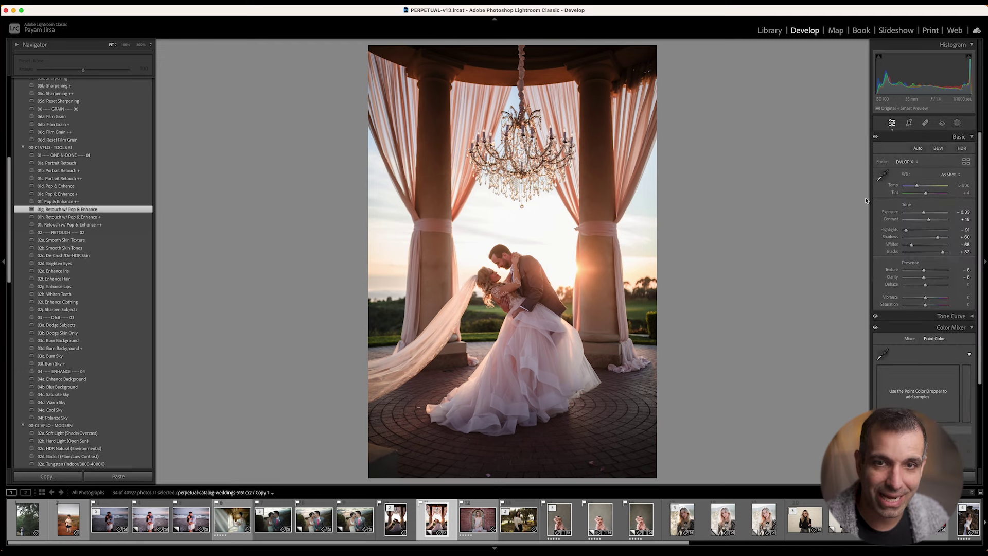
pyautogui.press('q')
pyautogui.click(415, 435)
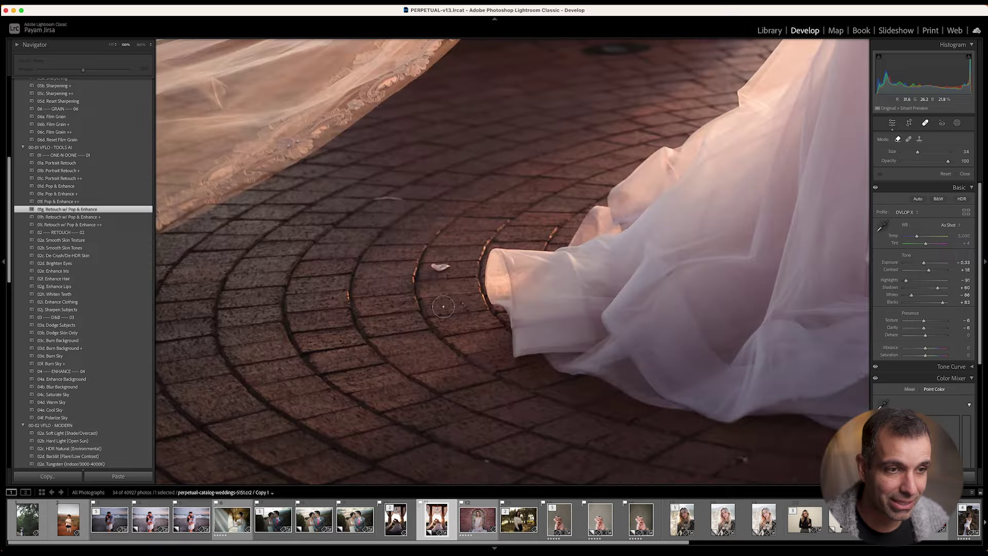
# Paint out the remaining pink specks on the pavement with several zoomed-in Spot Removal strokes
pyautogui.click(440, 269)
pyautogui.scroll(-10, 566, 412)
pyautogui.moveTo(736, 380); pyautogui.dragTo(757, 380)
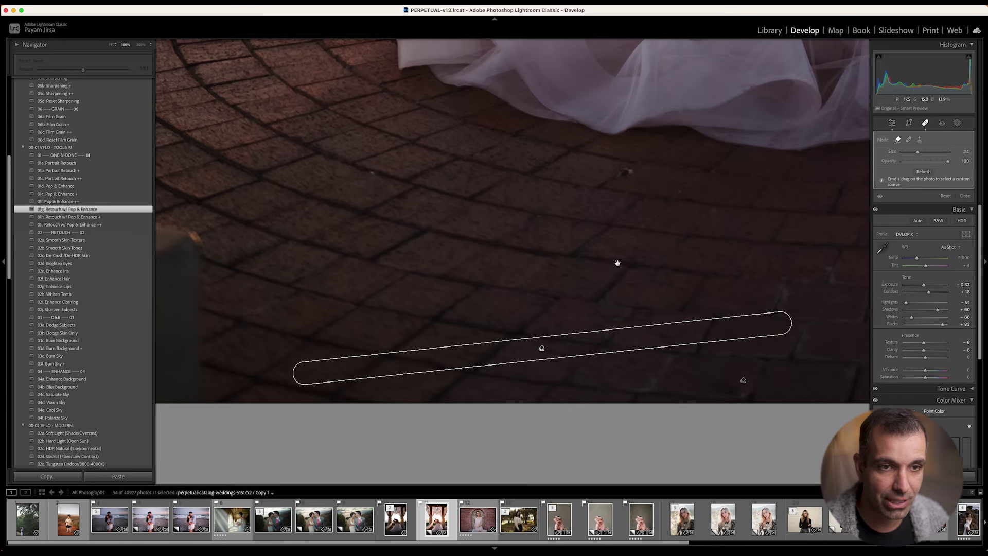
pyautogui.press('z')
pyautogui.press('x')
pyautogui.press('z')
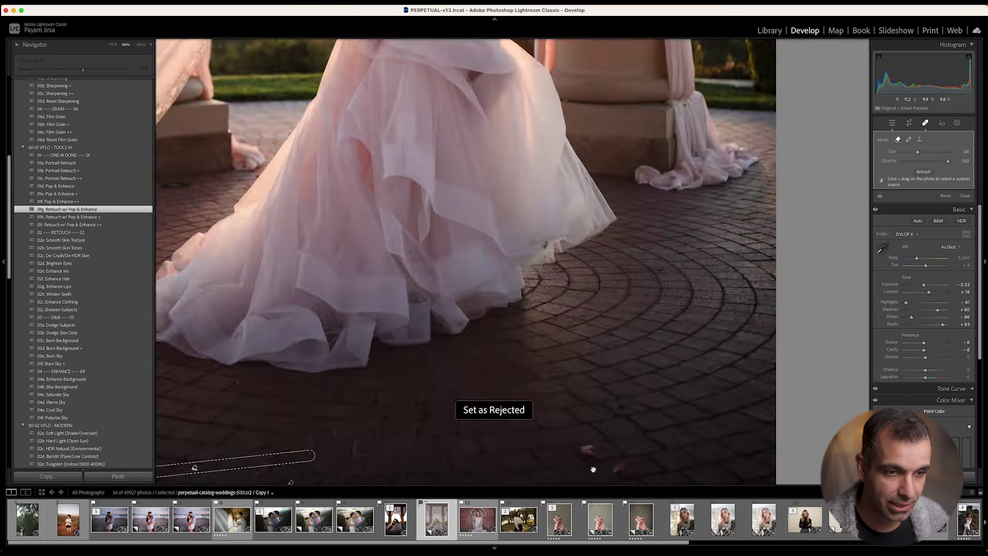
pyautogui.moveTo(595, 412)
pyautogui.mouseDown()
pyautogui.moveTo(583, 427)
pyautogui.moveTo(607, 442)
pyautogui.moveTo(656, 471)
pyautogui.moveTo(666, 455)
pyautogui.mouseUp()
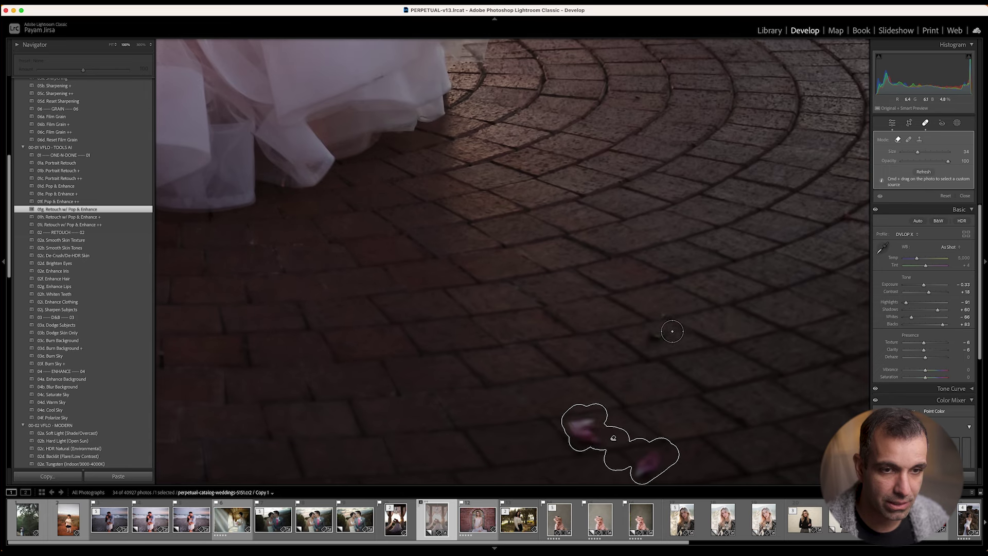
pyautogui.moveTo(670, 334); pyautogui.dragTo(651, 338)
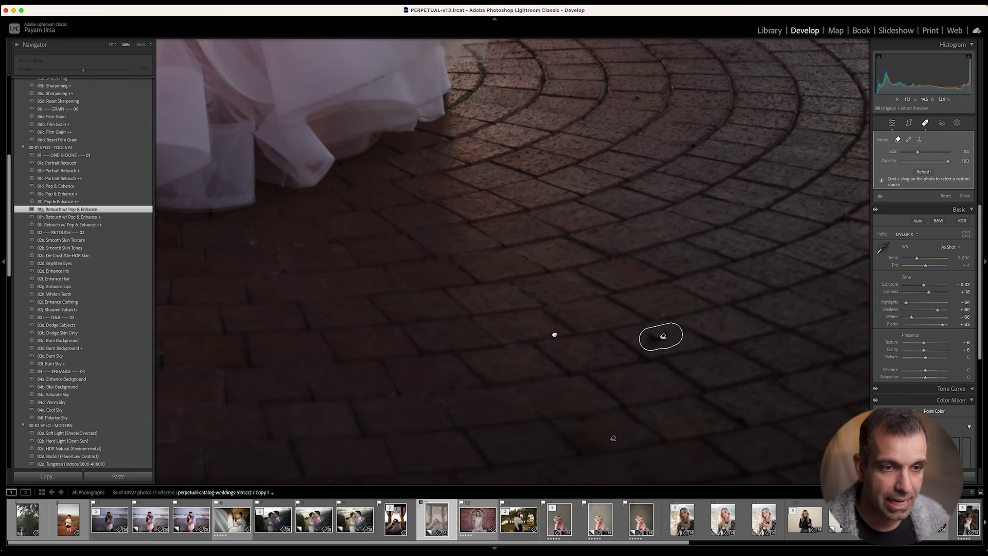
pyautogui.press('z')
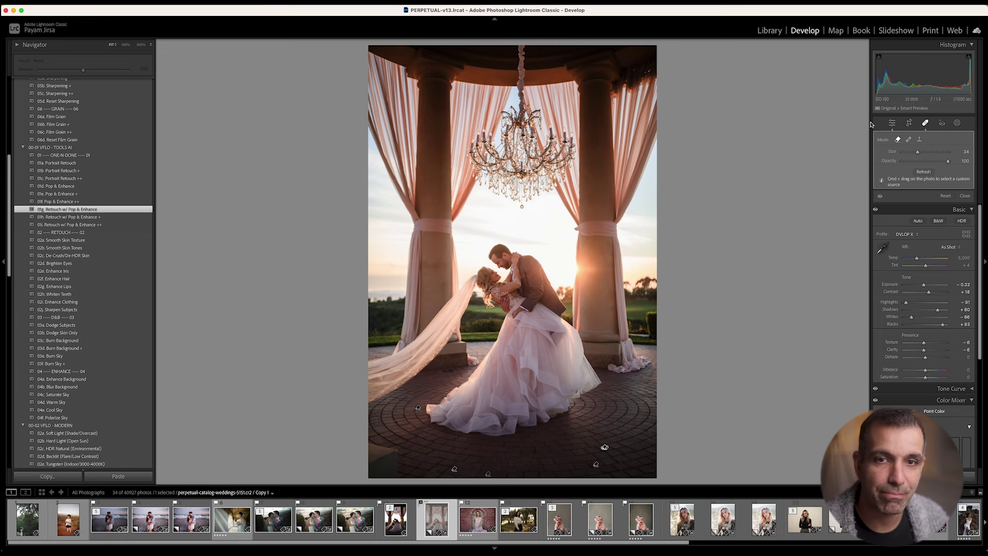
# Finish spot healing and make a second virtual copy with the Retouch w/ Pop & Enhance preset
pyautogui.click(926, 124)
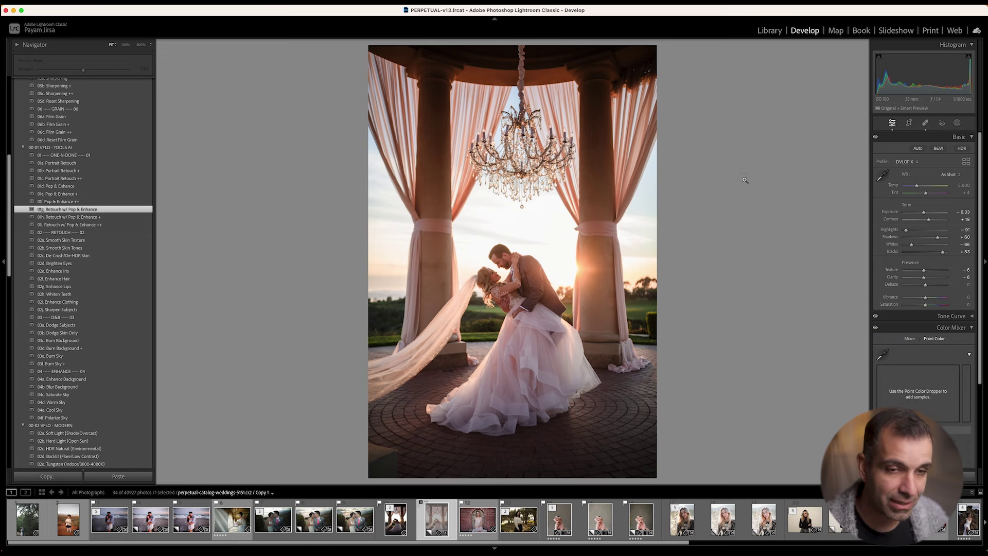
pyautogui.press('super+apostrophe')
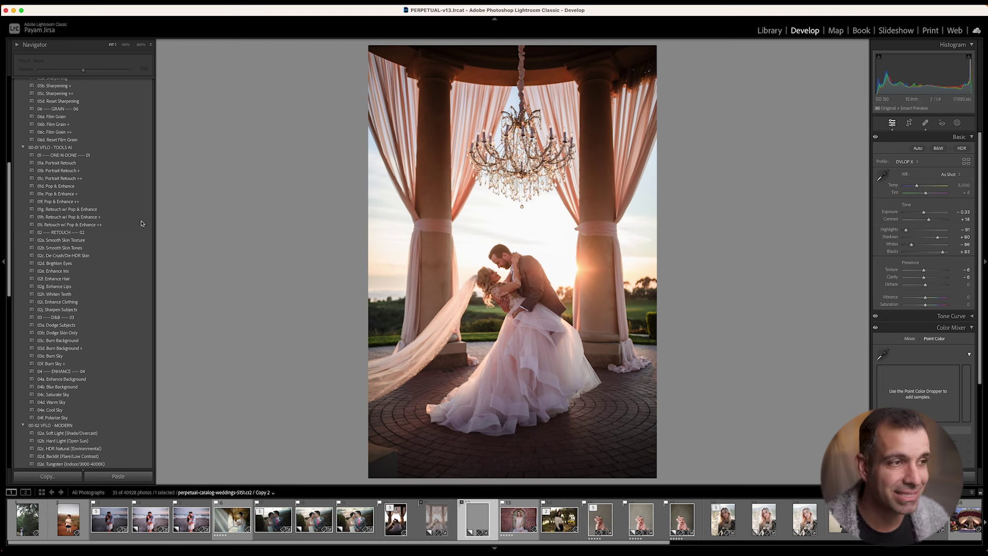
pyautogui.click(94, 209)
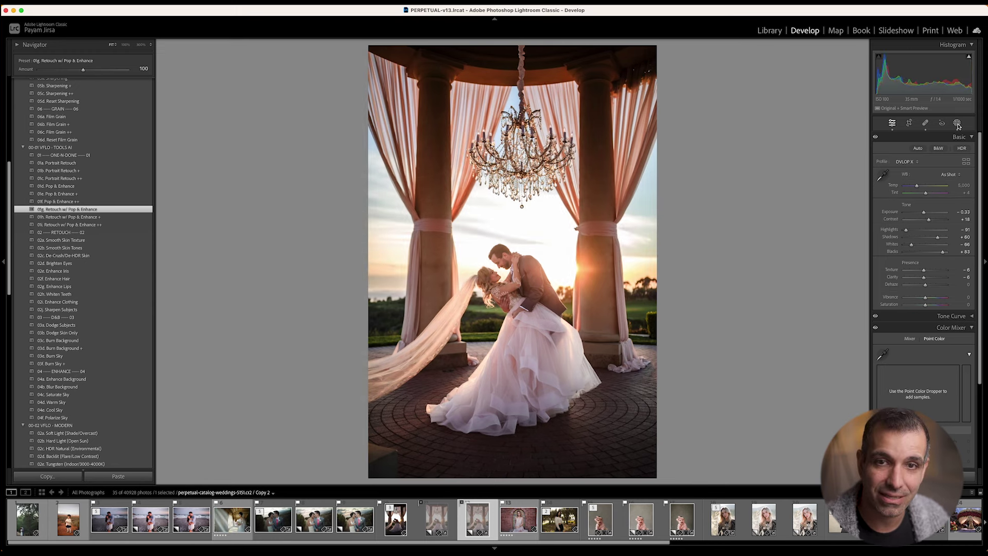
# Check the new copy's mask list, then return to the Library grid
pyautogui.click(957, 123)
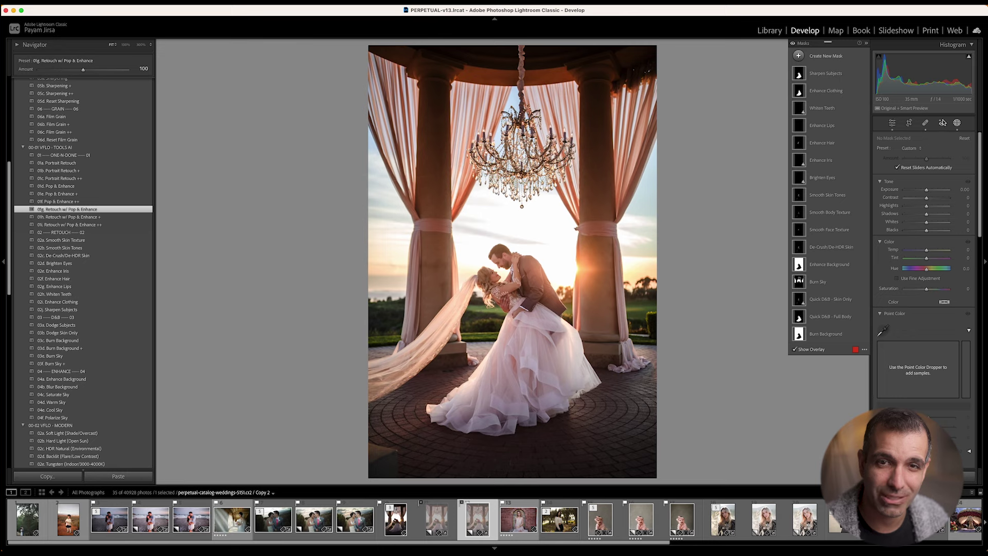
pyautogui.click(957, 124)
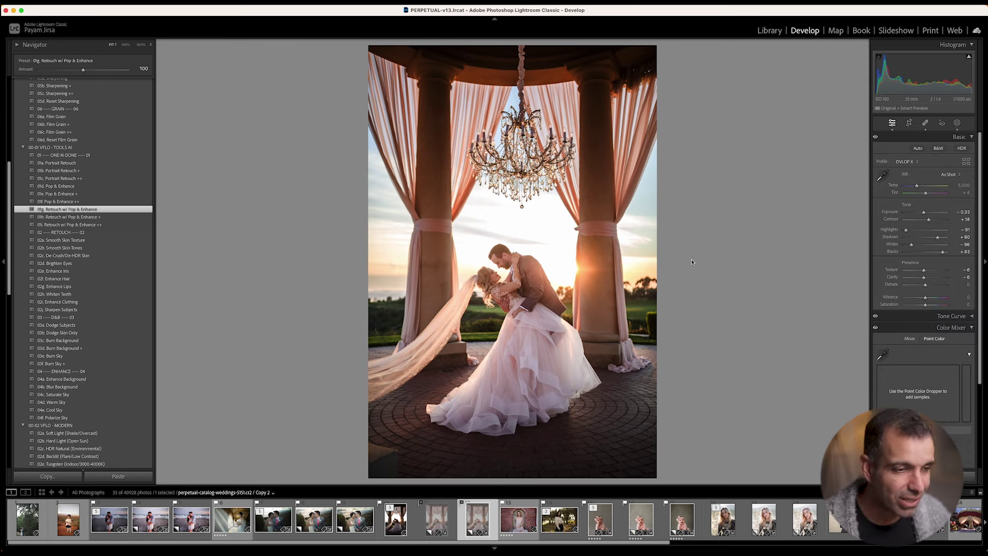
pyautogui.press('g')
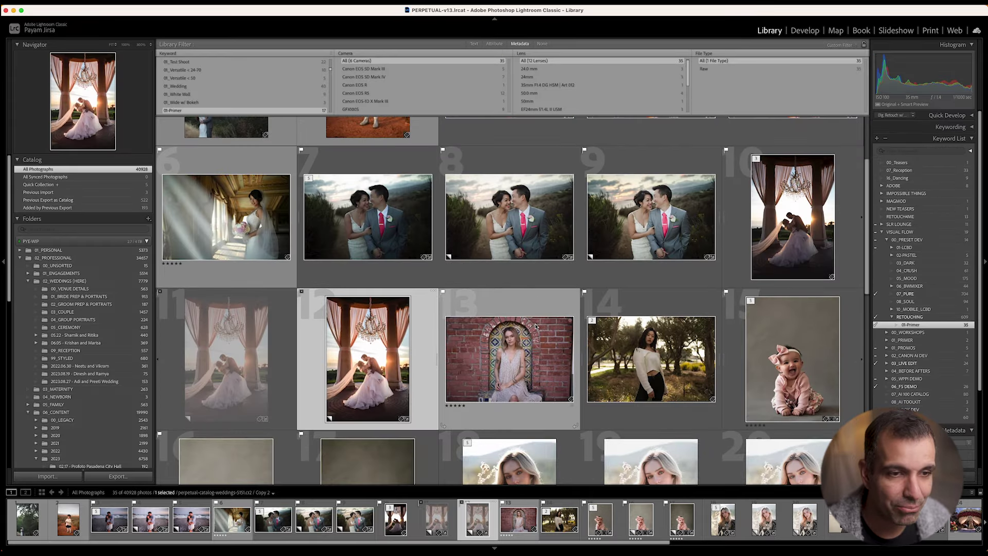
# Make a virtual copy of the toddler-in-the-red-desert photo and open it in Develop
pyautogui.scroll(-2, 597, 349)
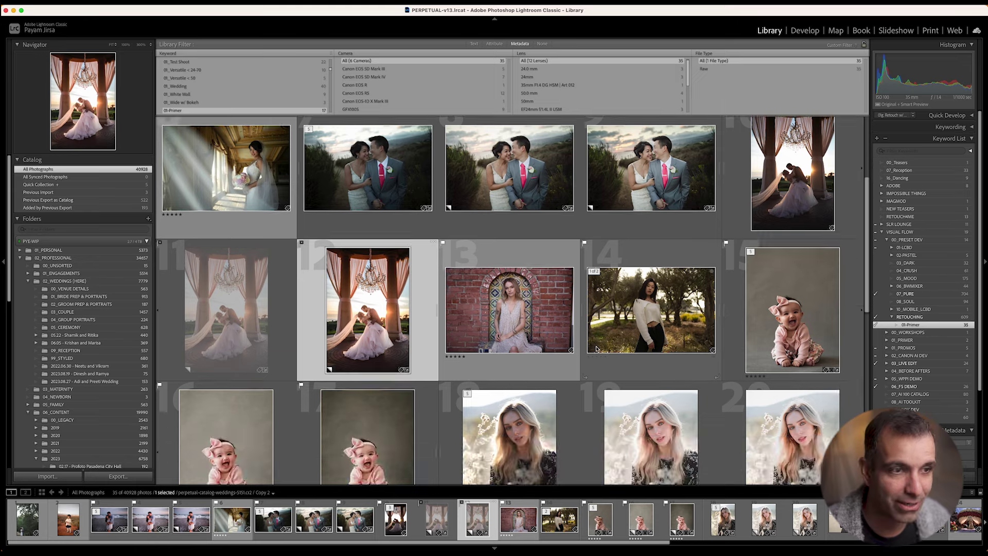
pyautogui.scroll(6, 594, 348)
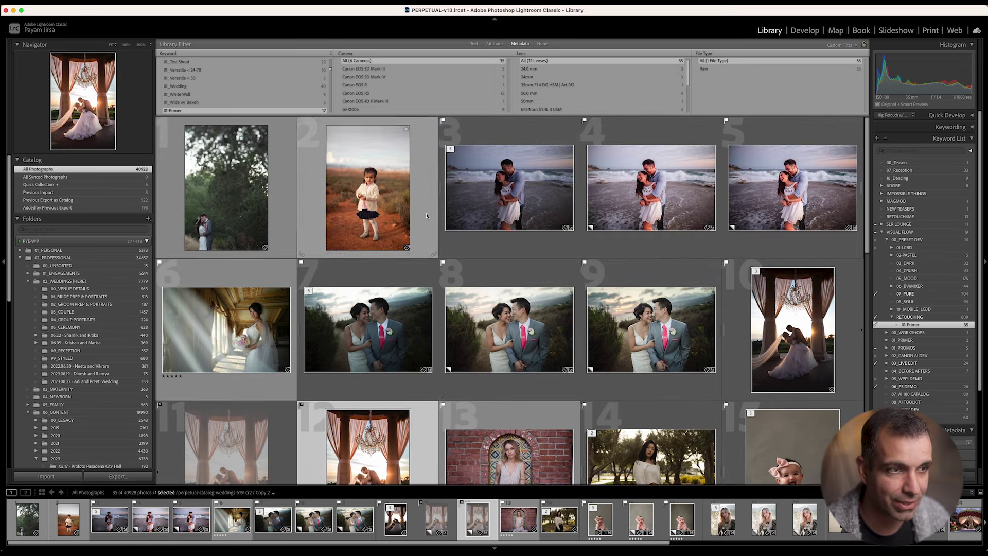
pyautogui.click(404, 215)
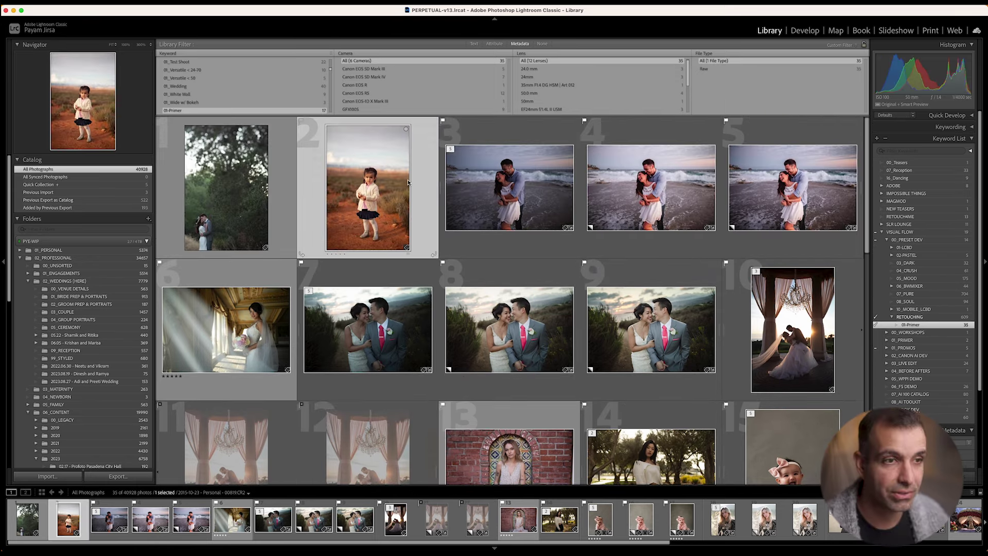
pyautogui.press('super+apostrophe')
pyautogui.press('d')
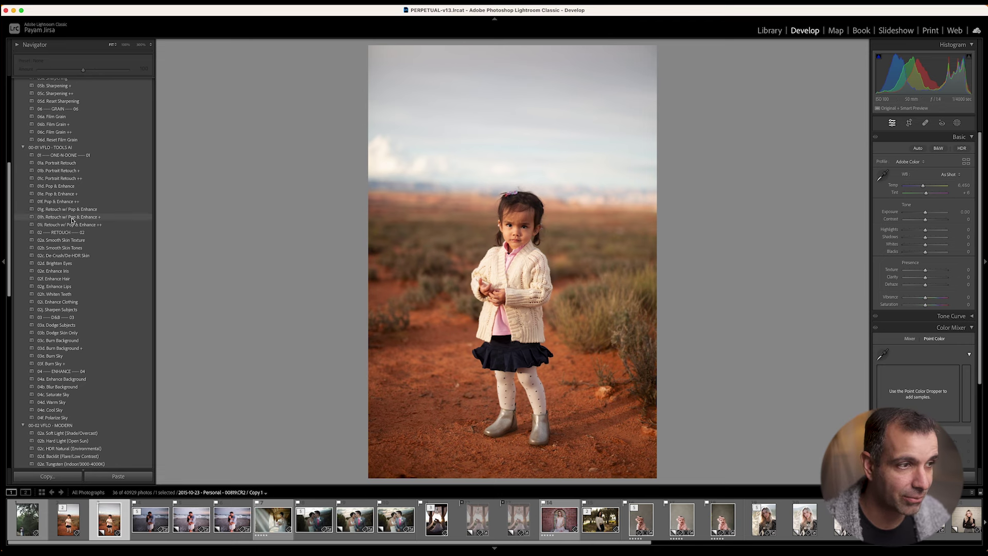
# Apply 07e. Tungsten to the toddler copy and lower exposure to -0.33 on both versions
pyautogui.scroll(-15, 82, 257)
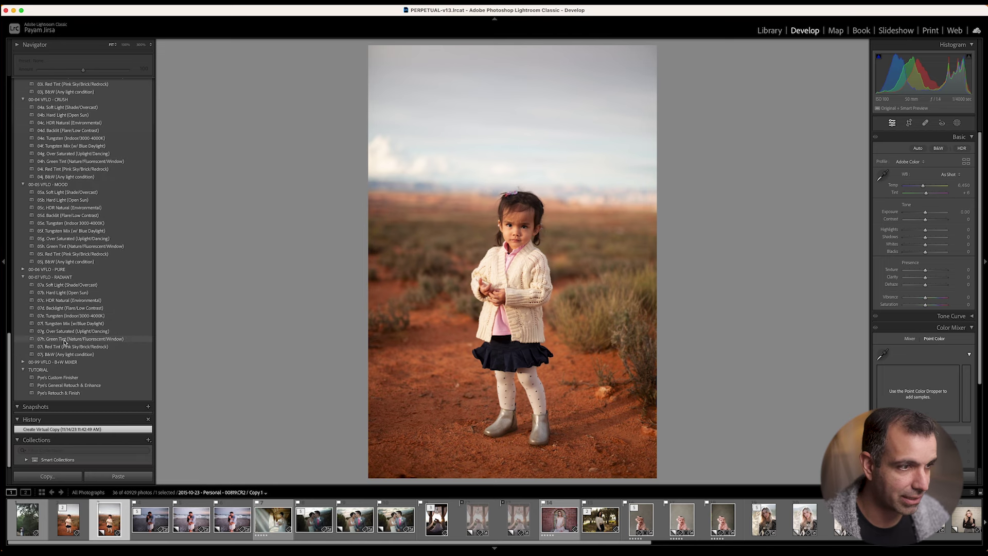
pyautogui.click(70, 316)
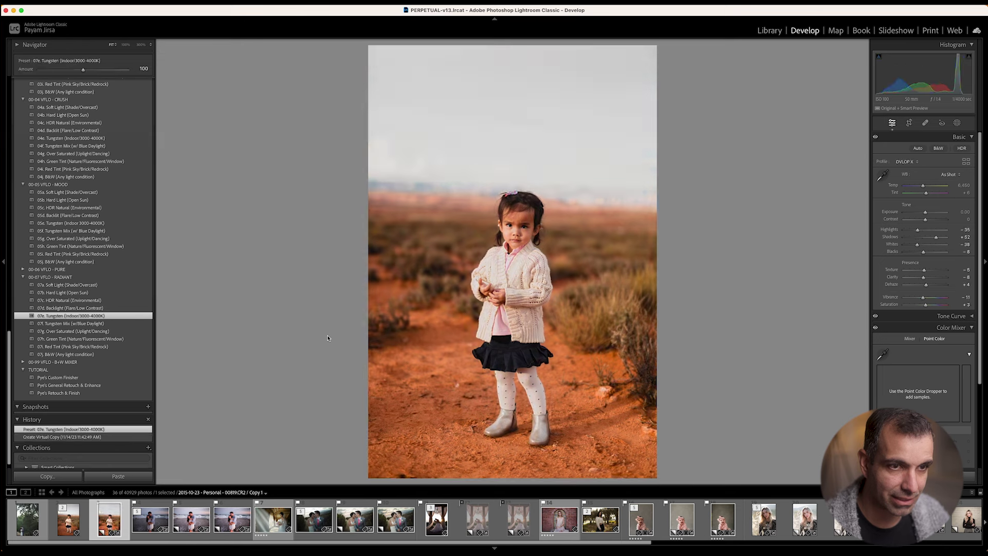
pyautogui.keyDown('super'); pyautogui.click(75, 527); pyautogui.keyUp('super')
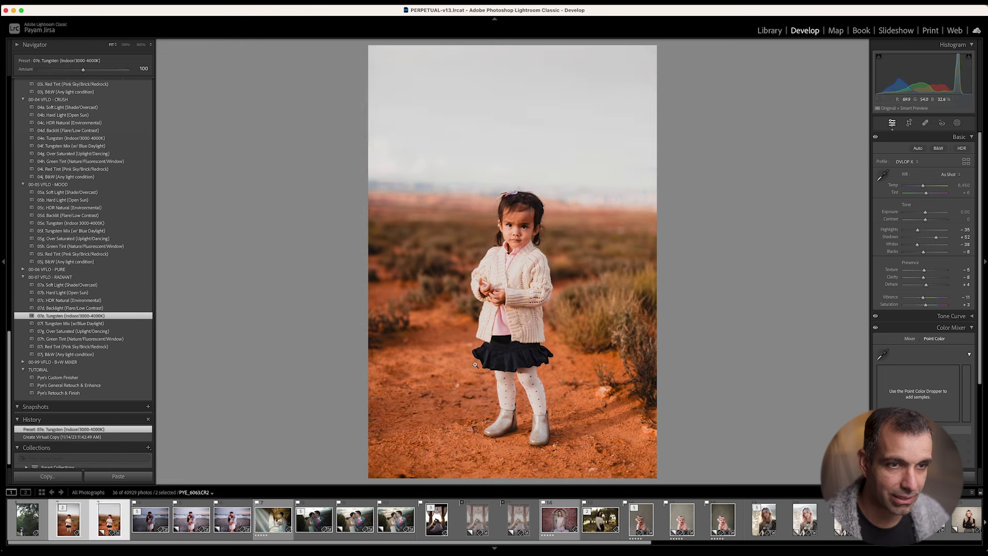
pyautogui.moveTo(932, 217); pyautogui.dragTo(933, 189)
# Compare the toddler copy against the original, then create a second virtual copy
pyautogui.scroll(-4, 933, 189)
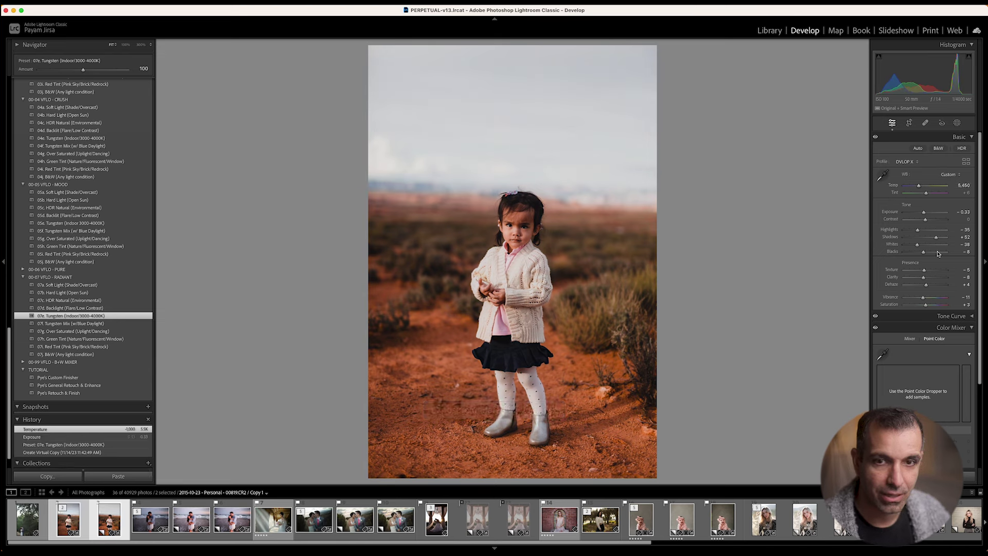
pyautogui.scroll(4, 933, 255)
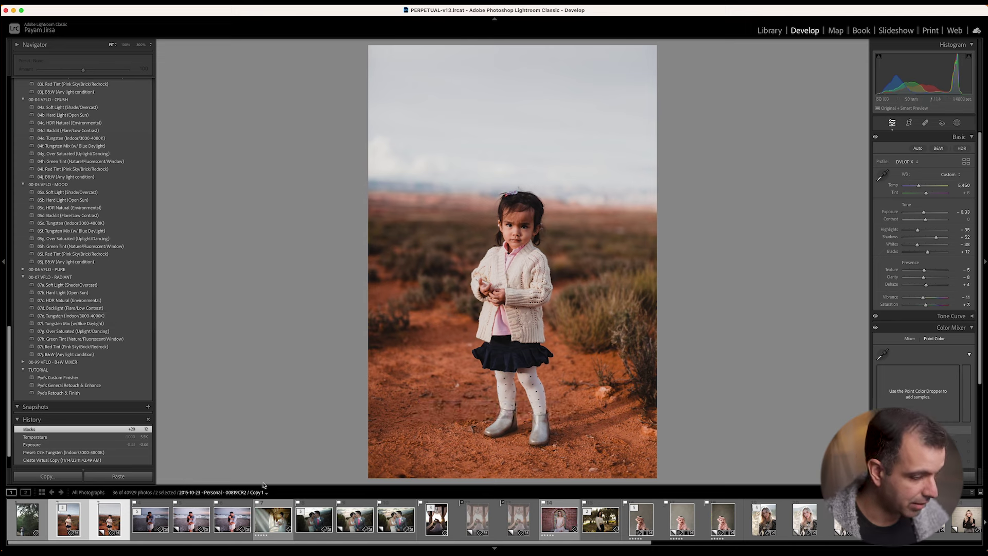
pyautogui.click(115, 519)
pyautogui.press('Left')
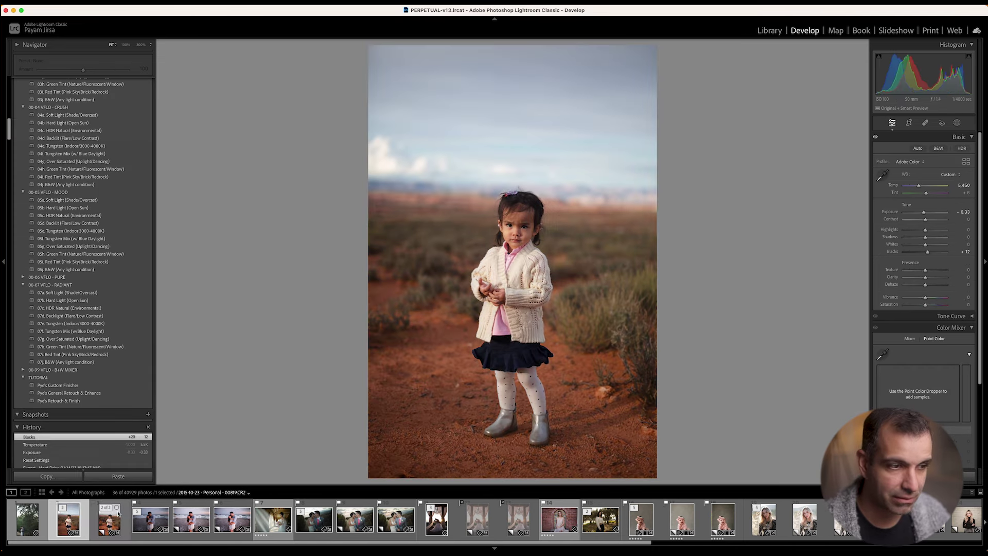
pyautogui.press('Right')
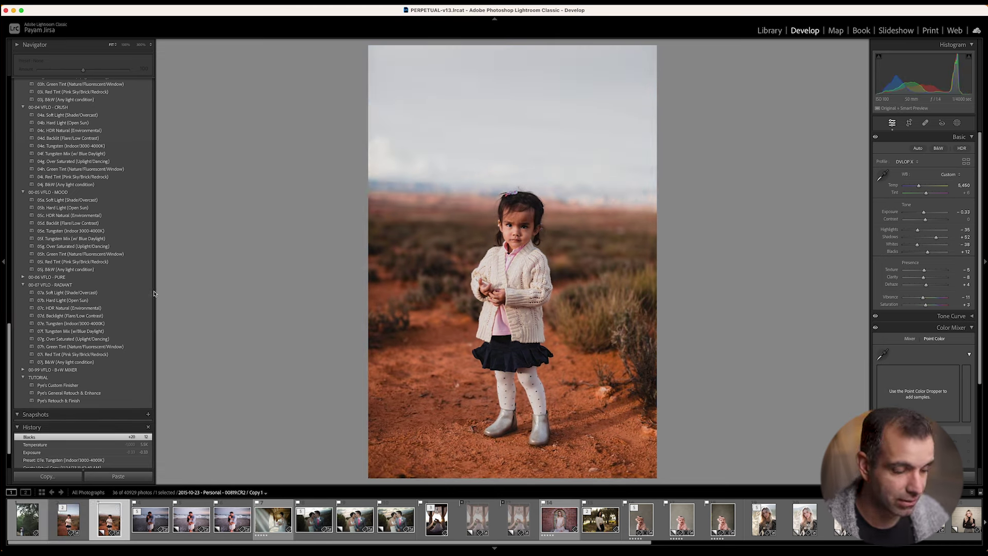
pyautogui.press('super+apostrophe')
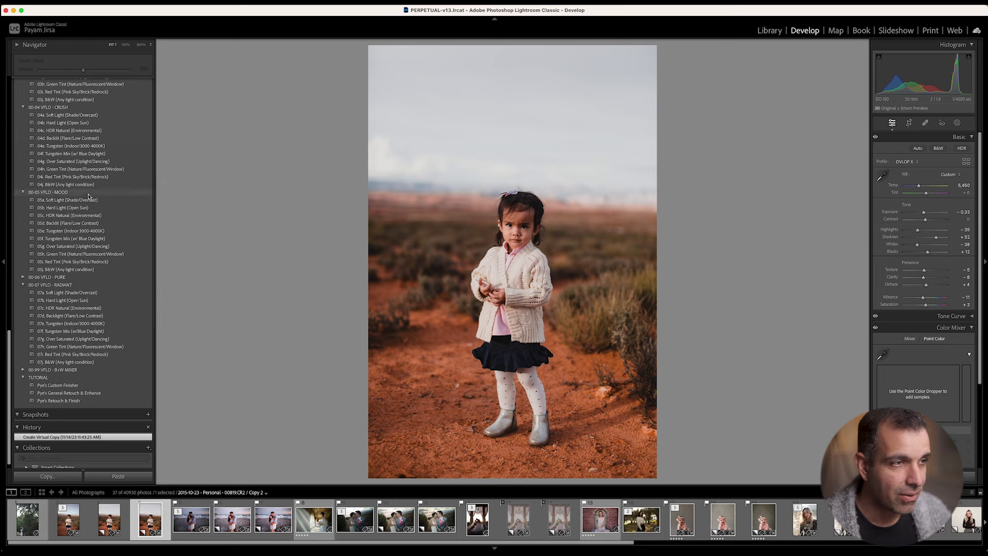
# Try the 01i. Retouch w/ Pop & Enhance ++, 03f. Burn Sky + and 03e. Burn Sky presets
pyautogui.scroll(15, 80, 195)
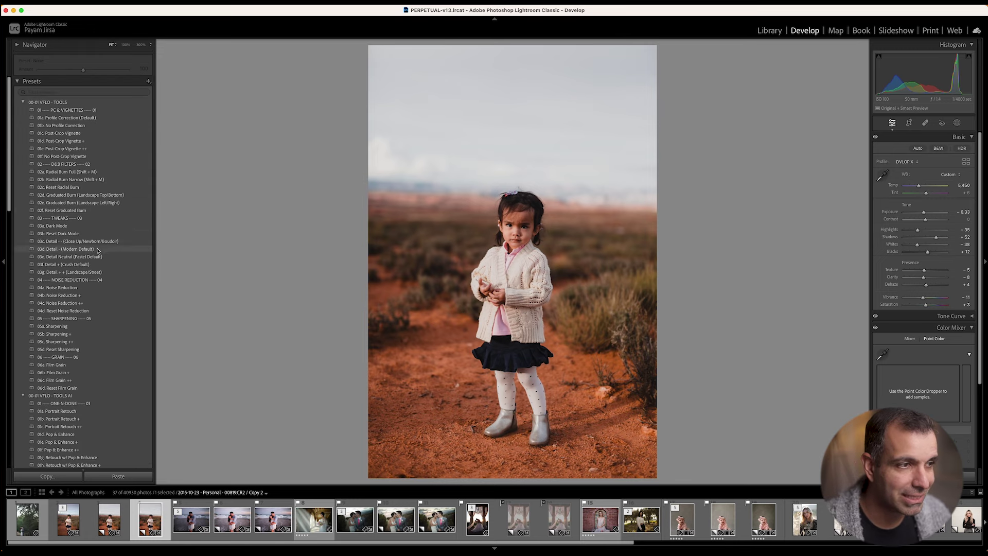
pyautogui.scroll(-8, 93, 232)
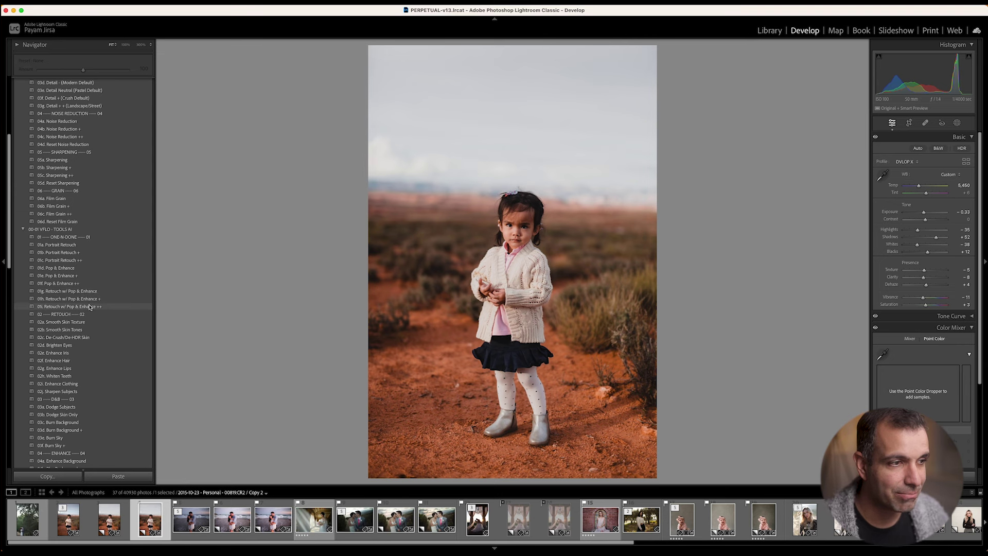
pyautogui.click(89, 307)
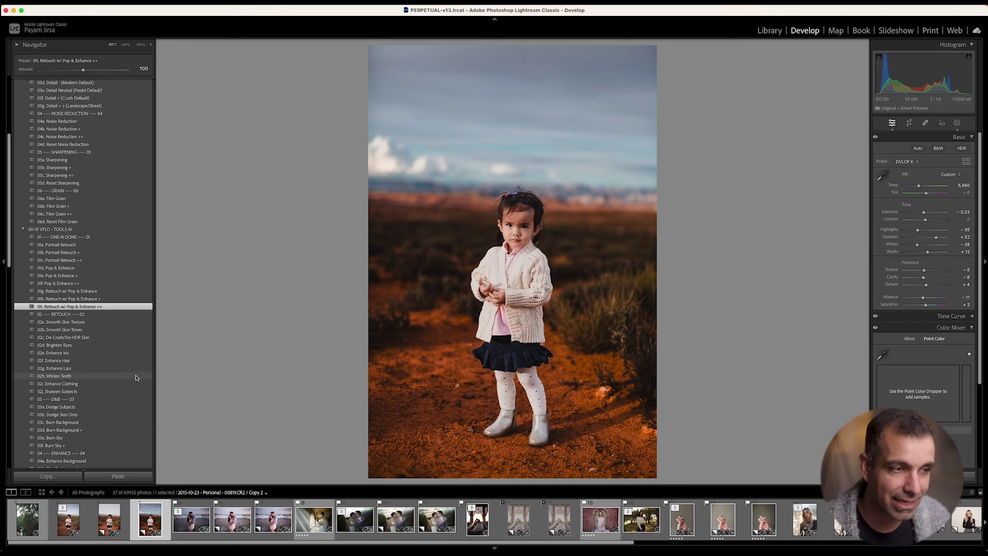
pyautogui.click(83, 445)
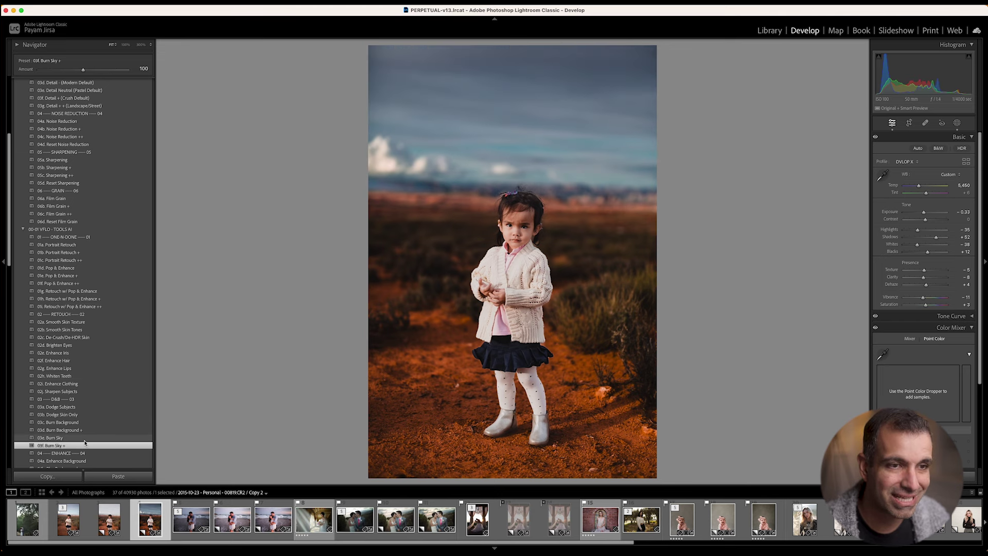
pyautogui.click(85, 438)
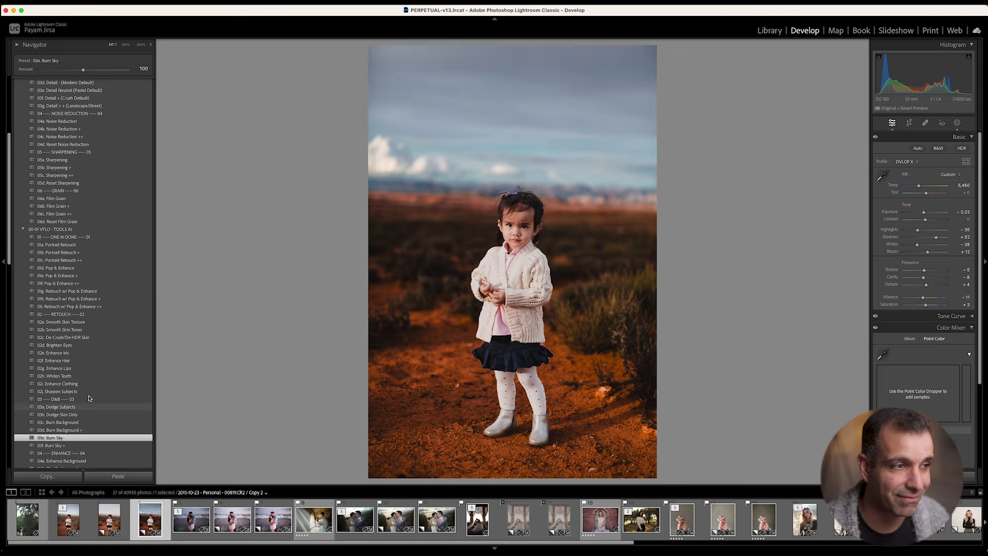
# Settle on 01h. Retouch w/ Pop & Enhance + and compare Copy 2 with the first copy
pyautogui.click(86, 299)
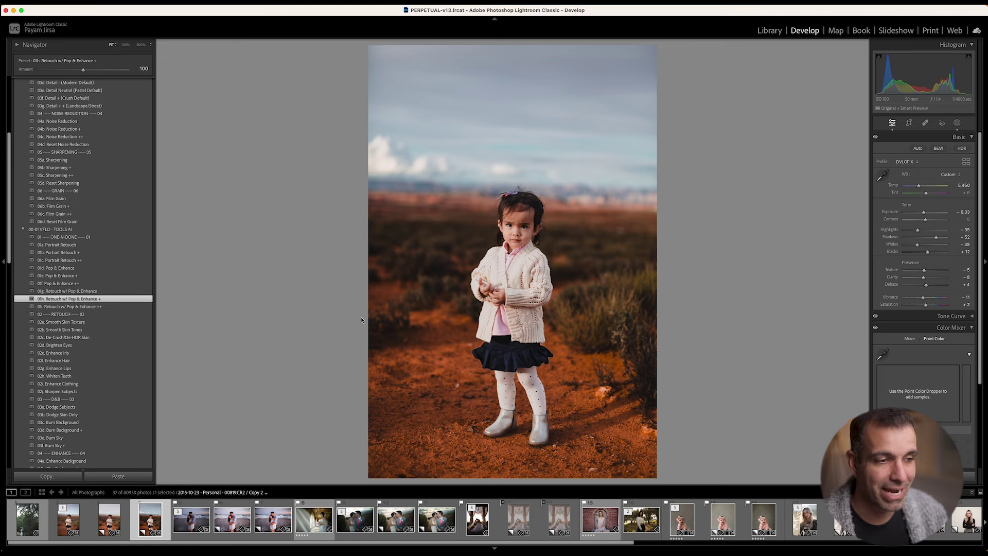
pyautogui.click(121, 525)
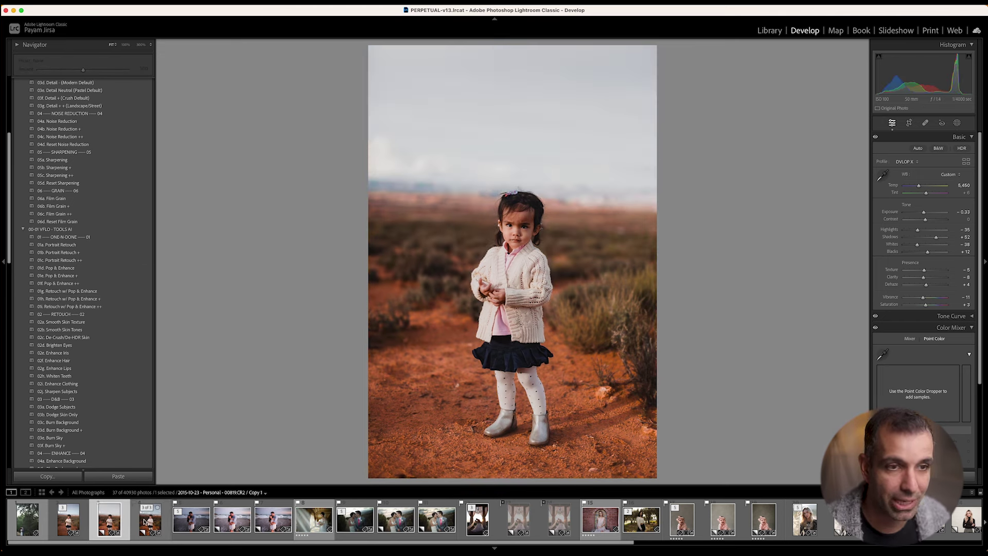
pyautogui.click(147, 520)
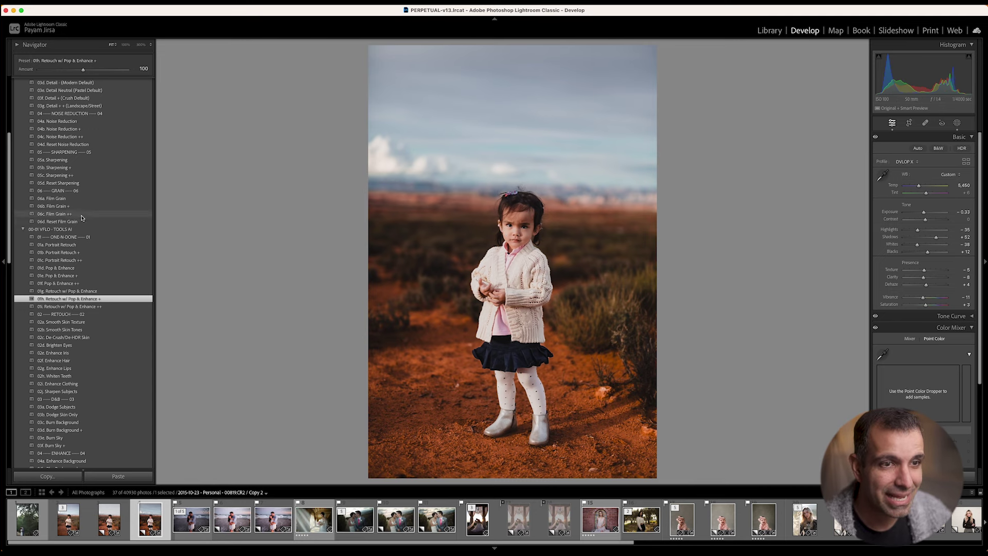
pyautogui.scroll(-10, 83, 214)
pyautogui.scroll(15, 82, 214)
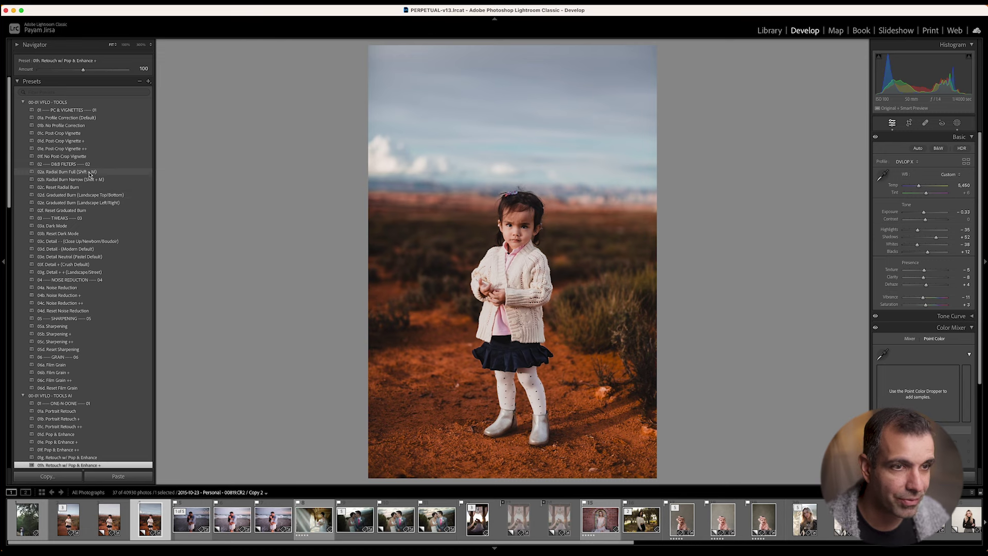
# Apply 02a. Radial Burn Full to the toddler copy, check its mask, then select the couple copy
pyautogui.click(90, 173)
pyautogui.hotkey('shift', 'm')
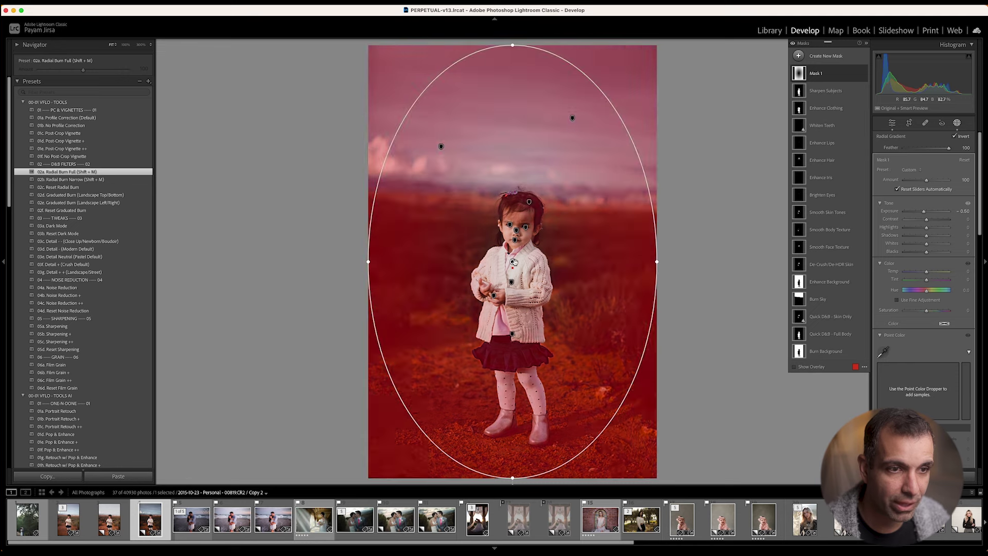
pyautogui.click(958, 123)
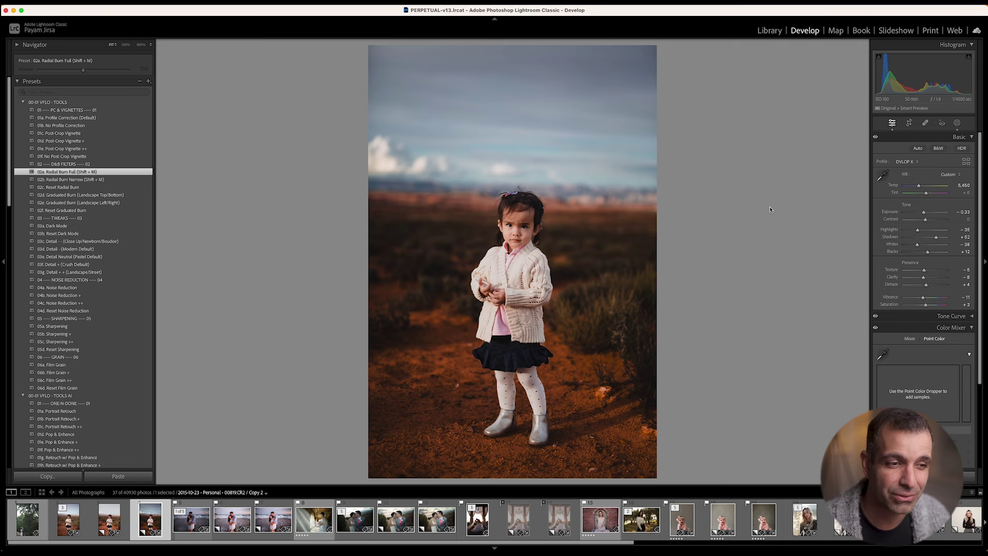
pyautogui.click(436, 519)
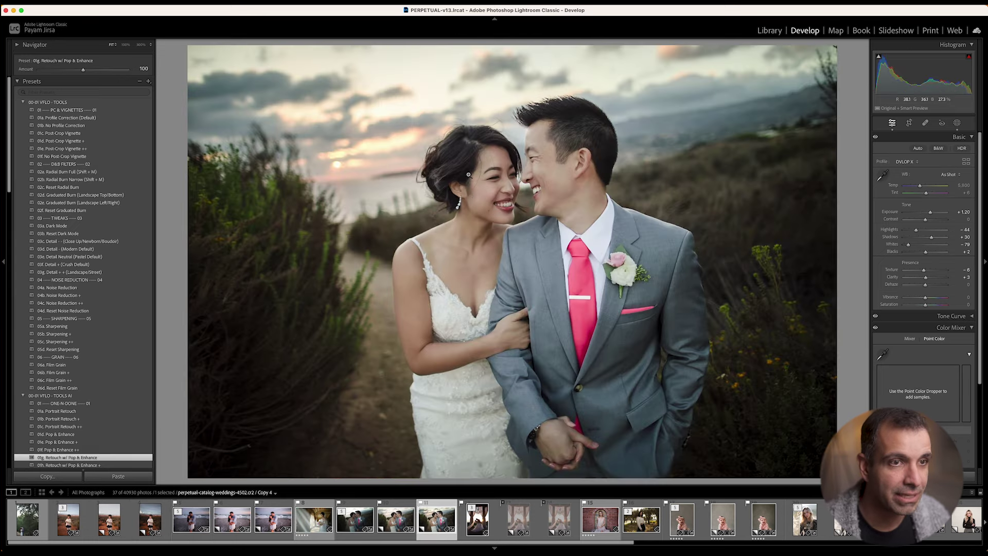
# Try 03f. Burn Sky +, then settle on 03e. Burn Sky for the couple's sunset sky, checking the masks
pyautogui.scroll(-6, 76, 380)
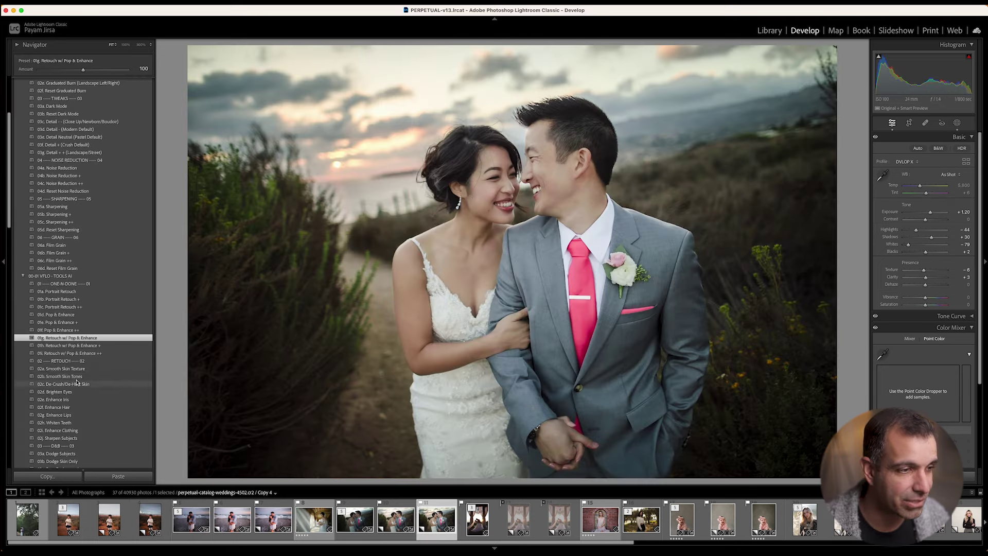
pyautogui.scroll(-3, 75, 406)
pyautogui.click(72, 437)
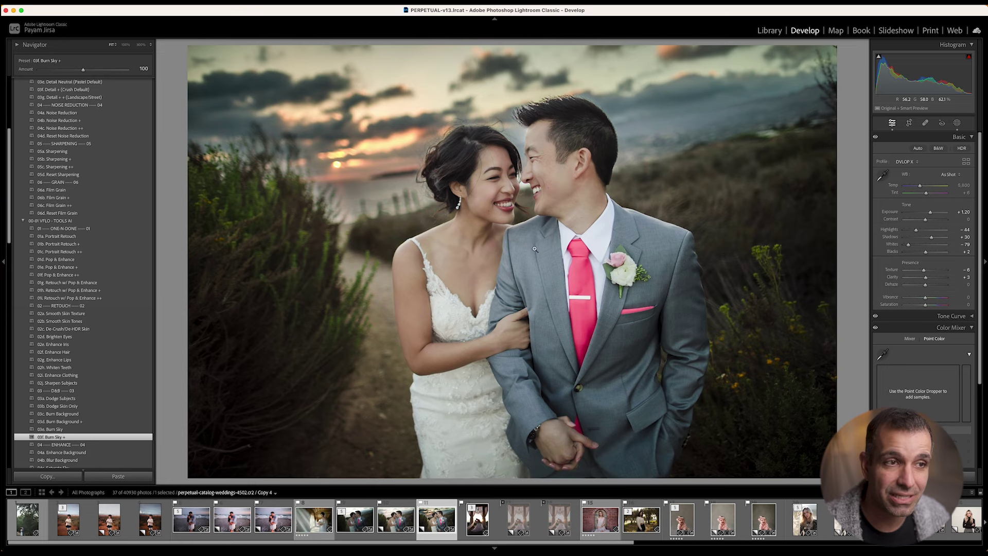
pyautogui.click(110, 428)
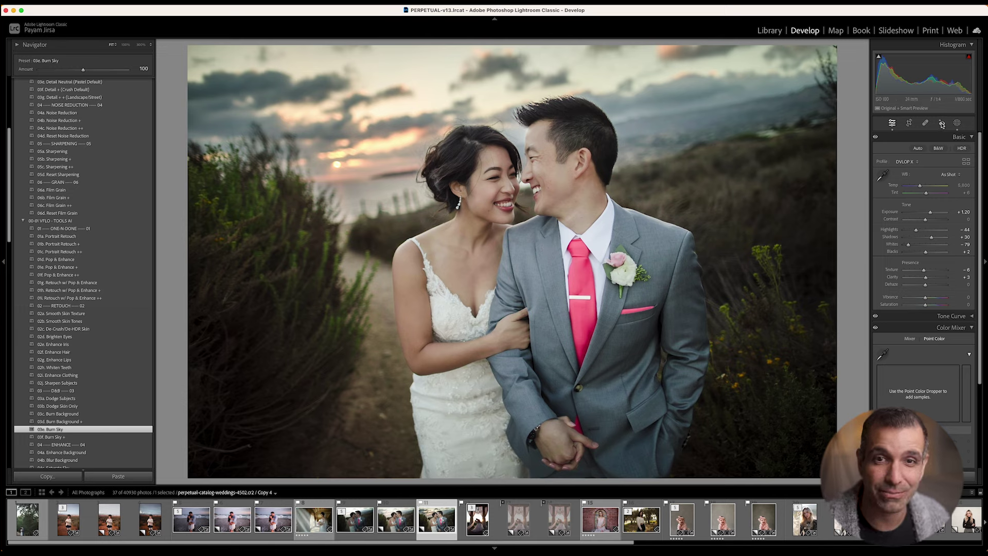
pyautogui.click(956, 122)
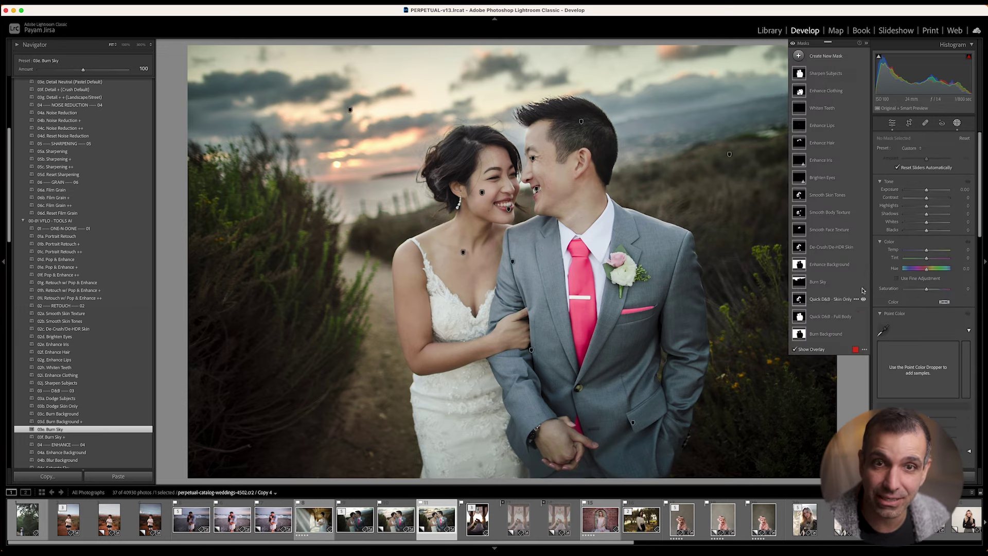
pyautogui.click(957, 124)
pyautogui.click(957, 124)
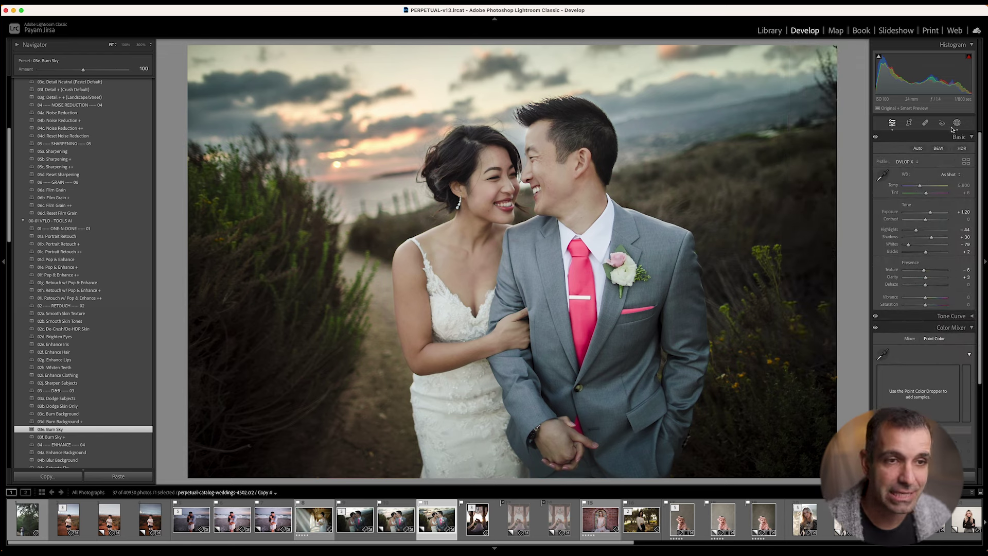